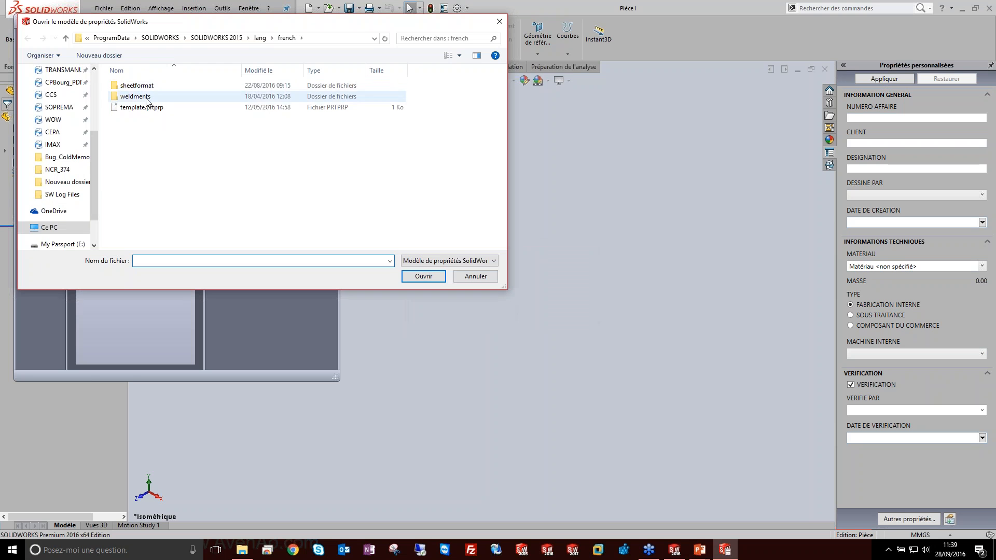
Open the part property template Formulaire_guide3D_PIECE.prtprp from the Modèle_Guide3D folder.
scroll(95, 174, "up", 3)
left_click(54, 90)
double_click(148, 86)
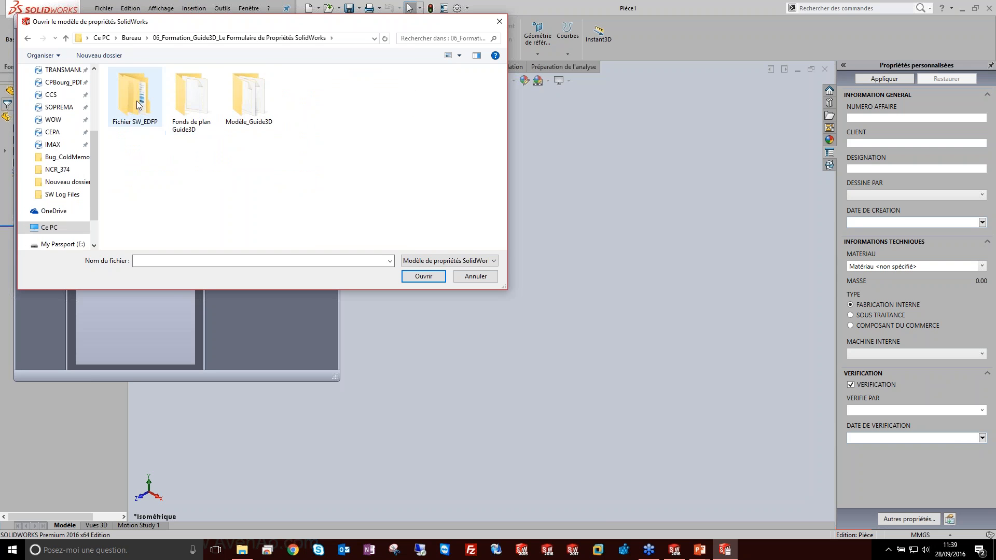
double_click(232, 98)
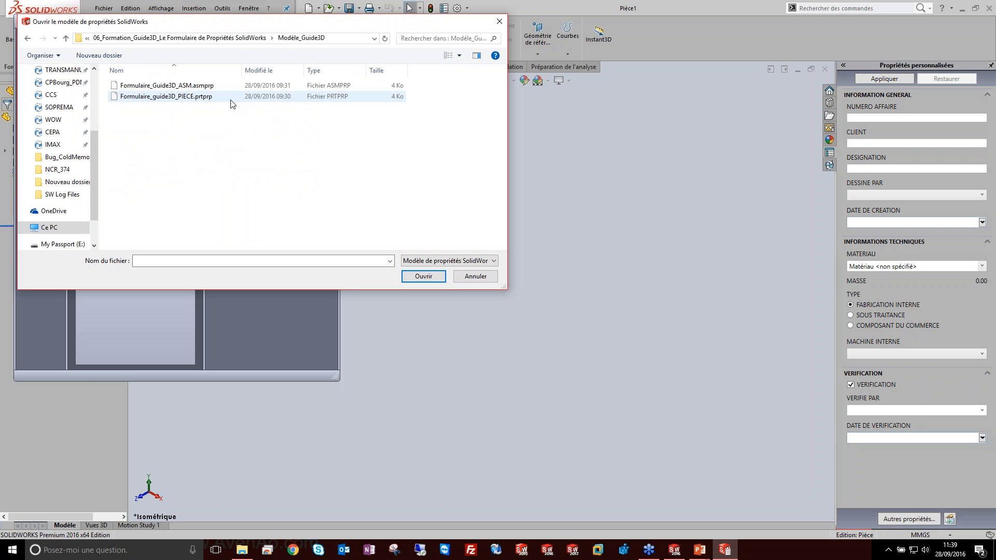
left_click(143, 86)
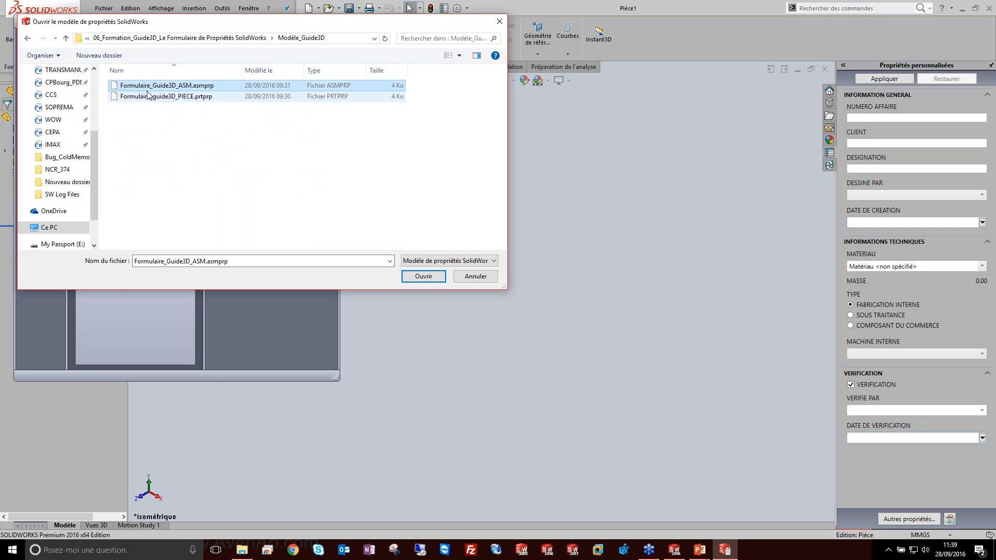
left_click(182, 99)
left_click(423, 278)
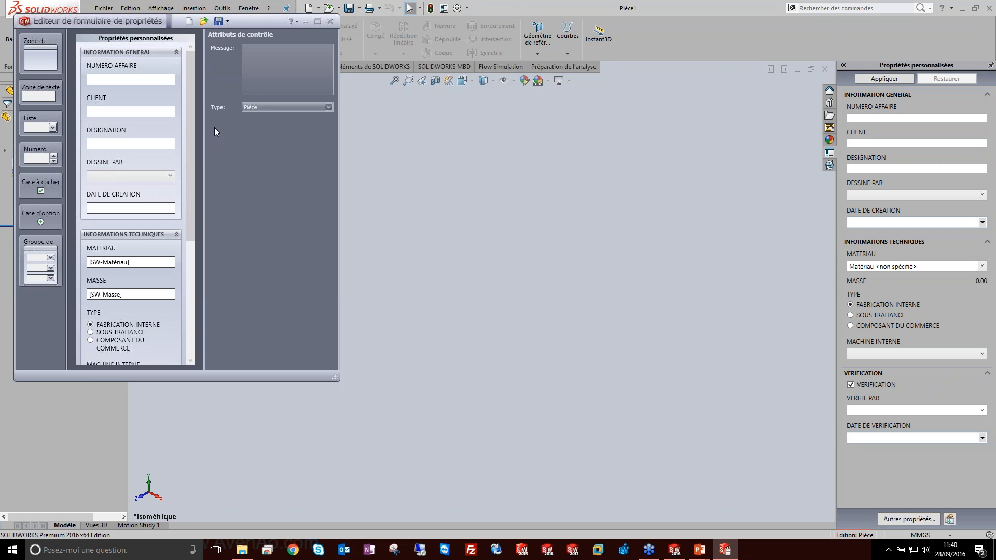
Enlarge the property form editor window so most of the form shows while the custom properties pane stays visible.
double_click(272, 20)
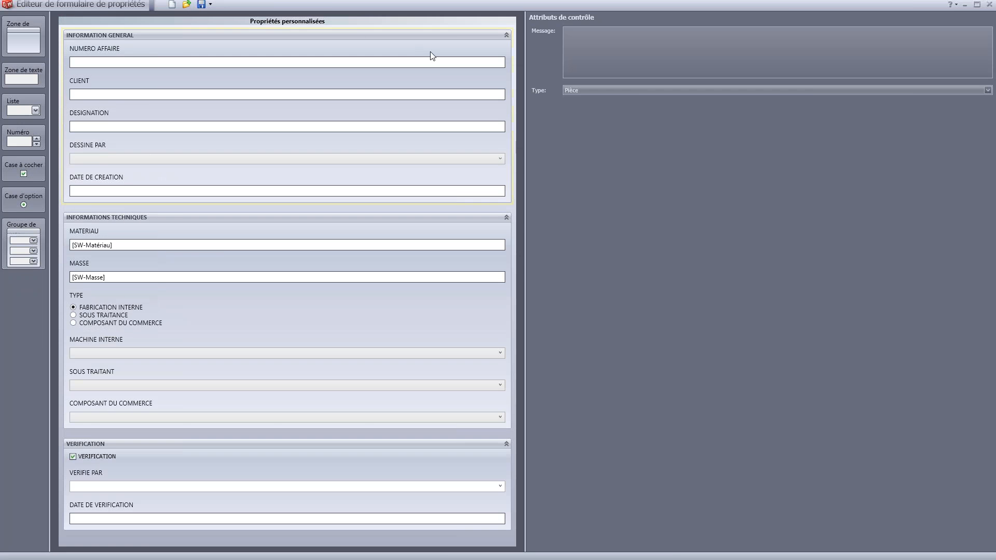
left_click(976, 5)
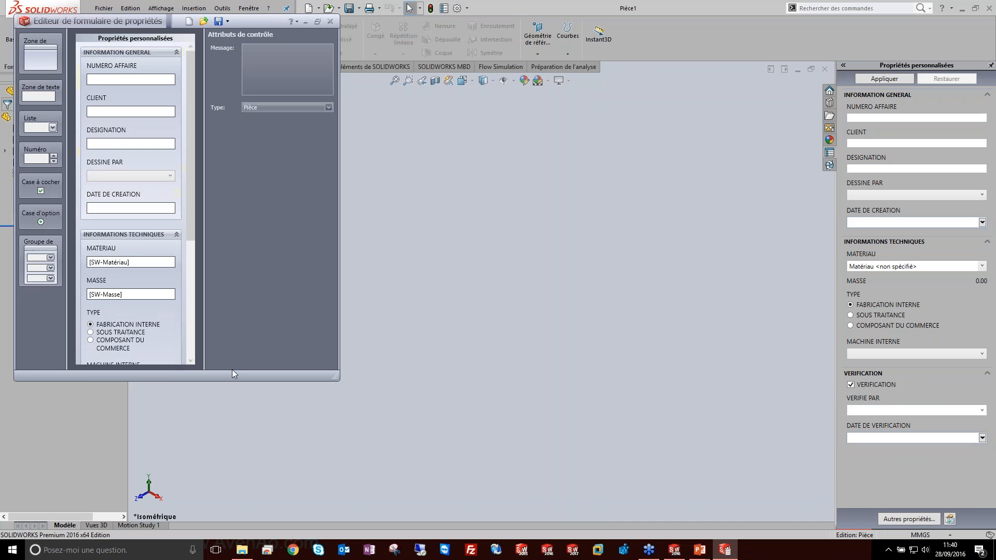
left_click_drag(336, 377, 518, 528)
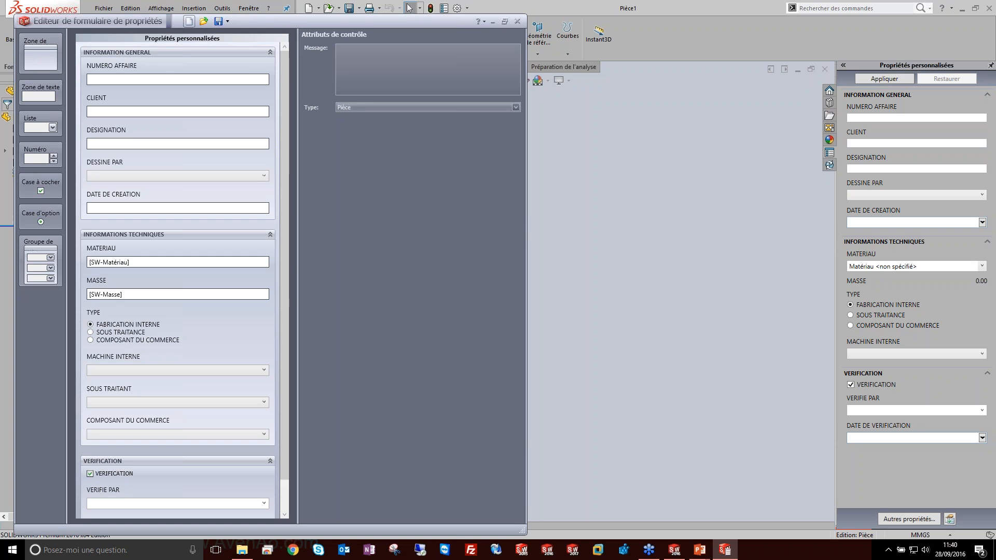
Add a group box between INFORMATION GENERAL and INFORMATIONS TECHNIQUES and title it INFORMATION.
left_click(154, 52)
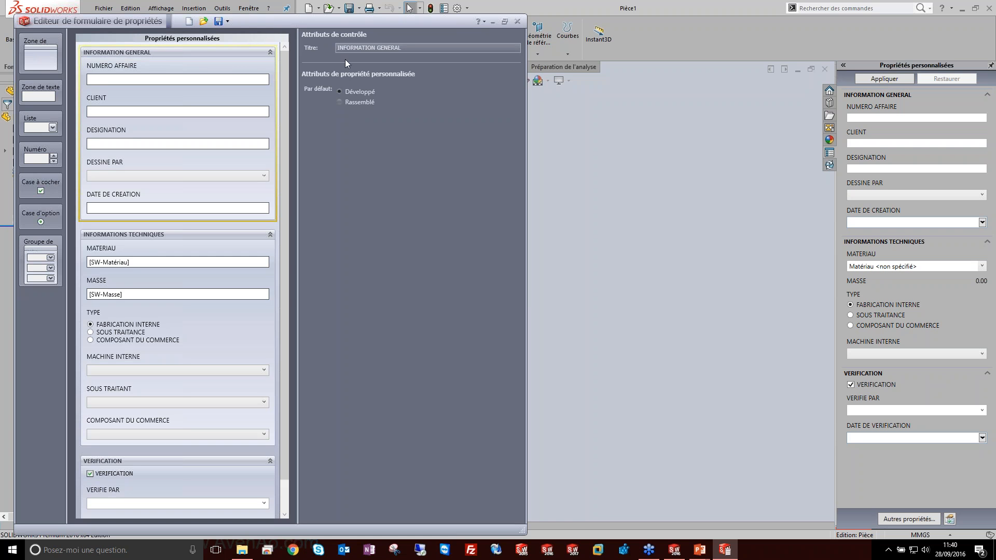
left_click_drag(379, 48, 322, 54)
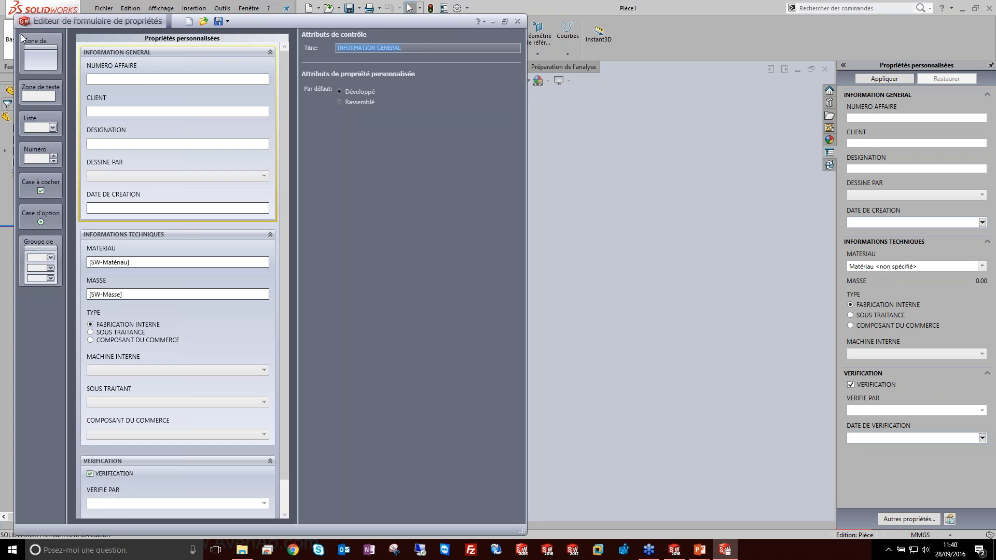
left_click_drag(44, 47, 178, 244)
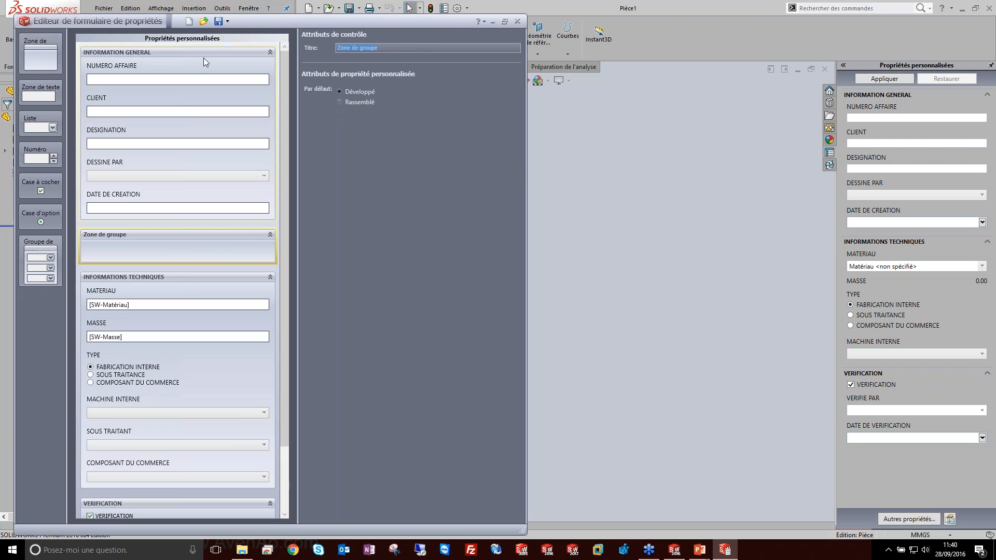
type("INFORMATION")
Examine the title, name, type and value attributes of the NUMERO AFFAIRE, CLIENT and DESIGNATION text fields.
left_click(150, 67)
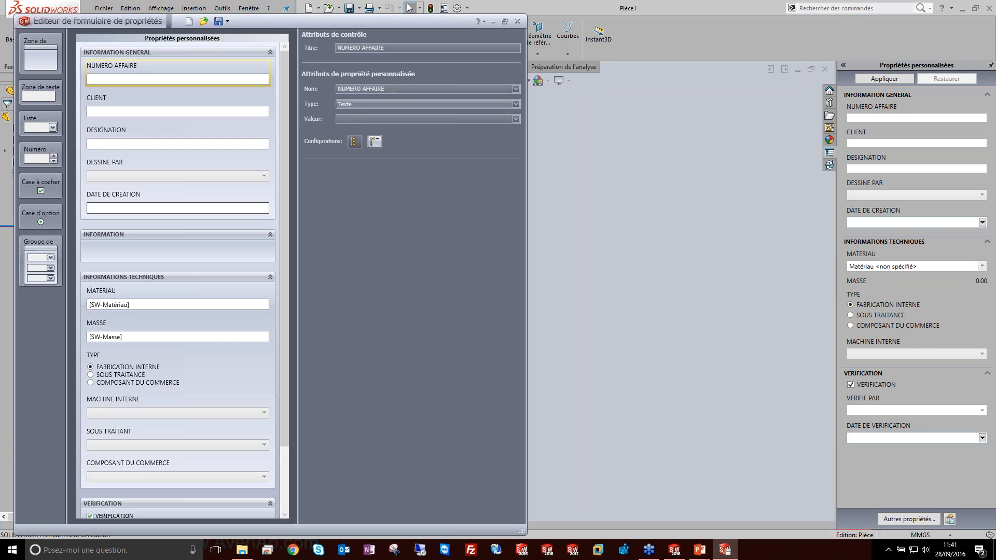
left_click(391, 49)
left_click_drag(392, 48, 317, 41)
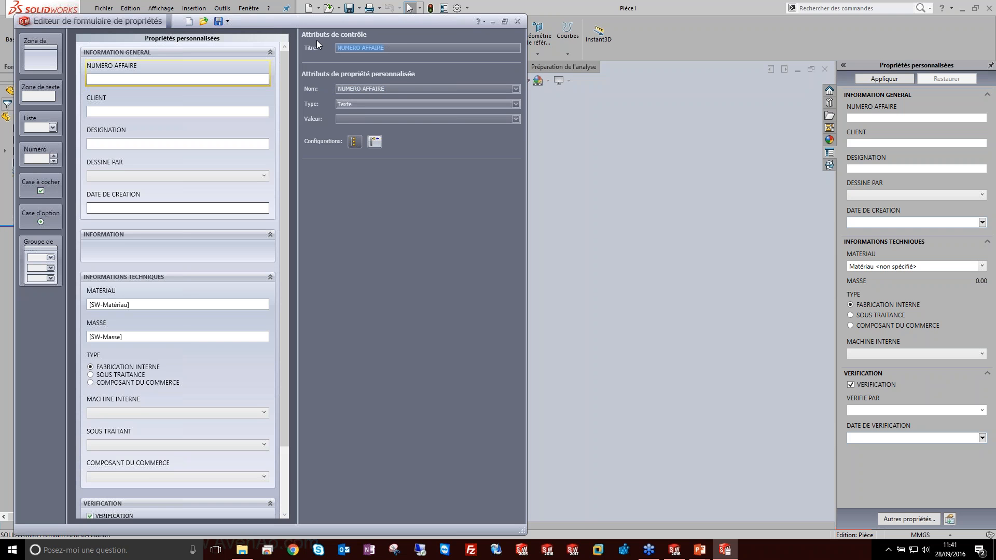
key("Tab")
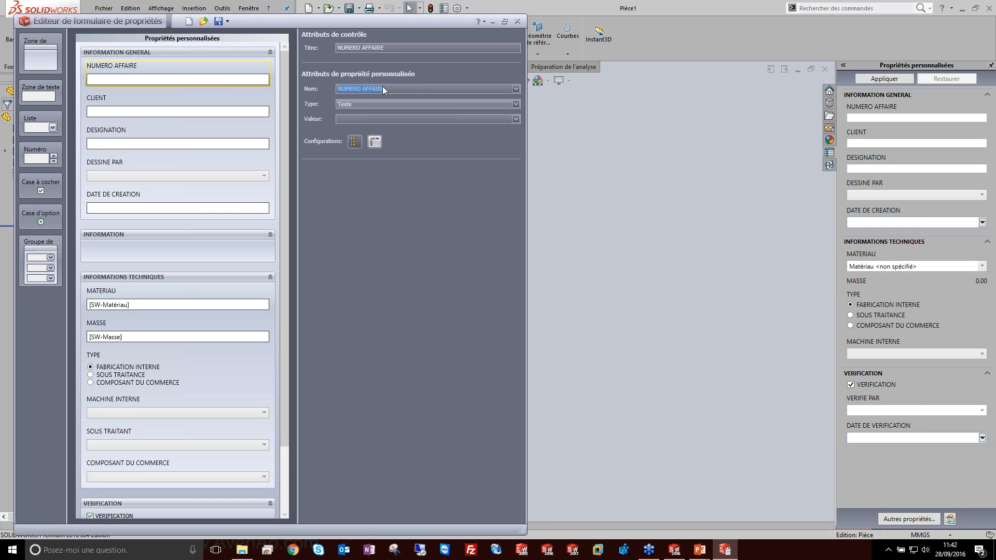
left_click(515, 104)
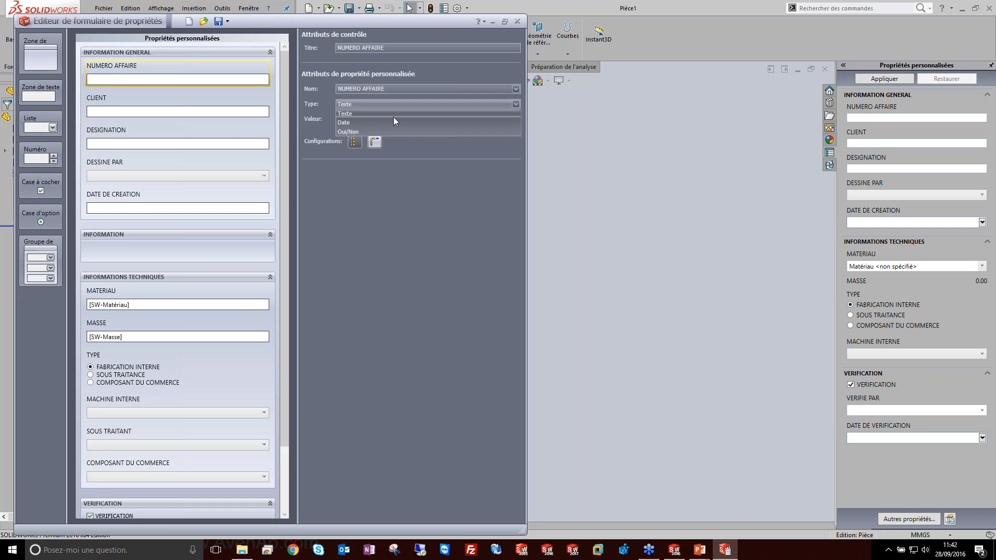
left_click(393, 113)
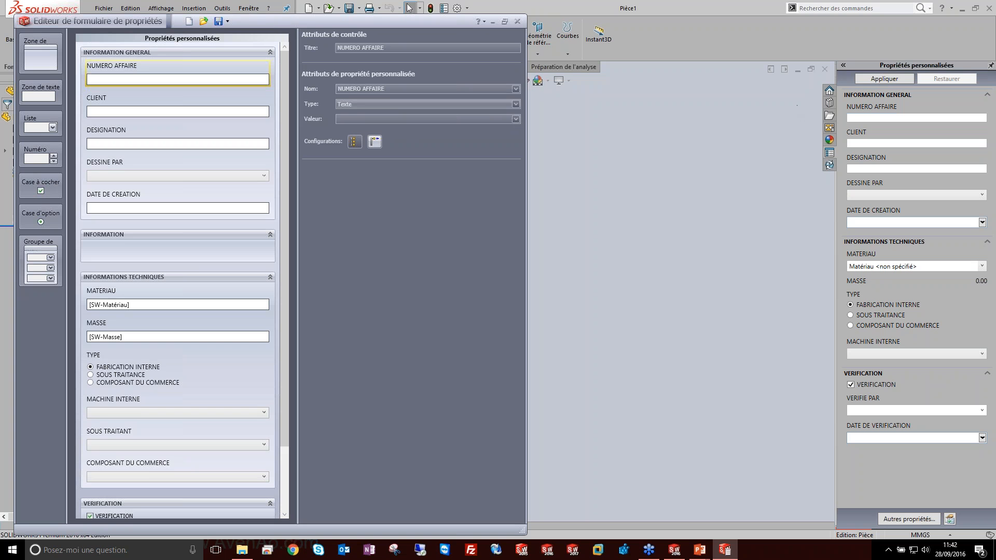
left_click(515, 120)
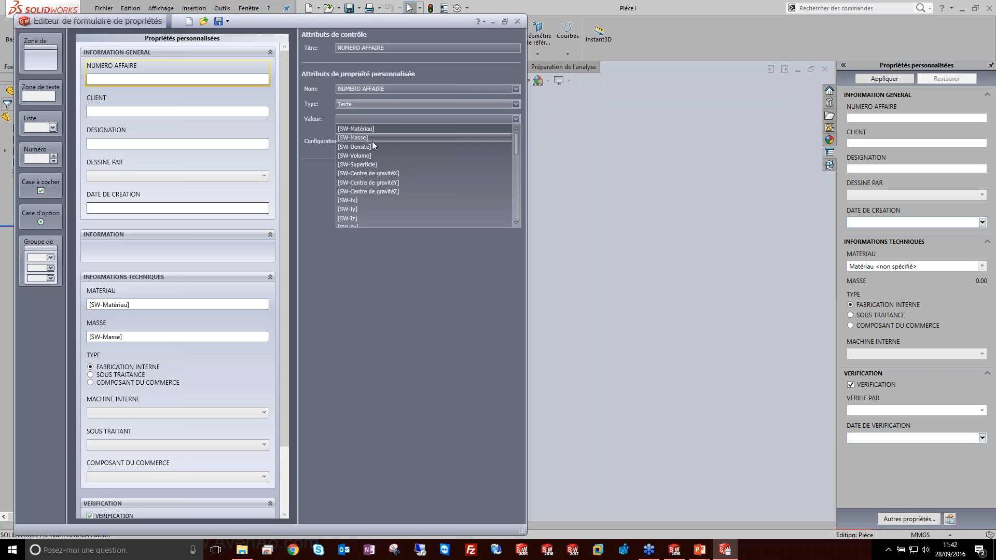
left_click(409, 285)
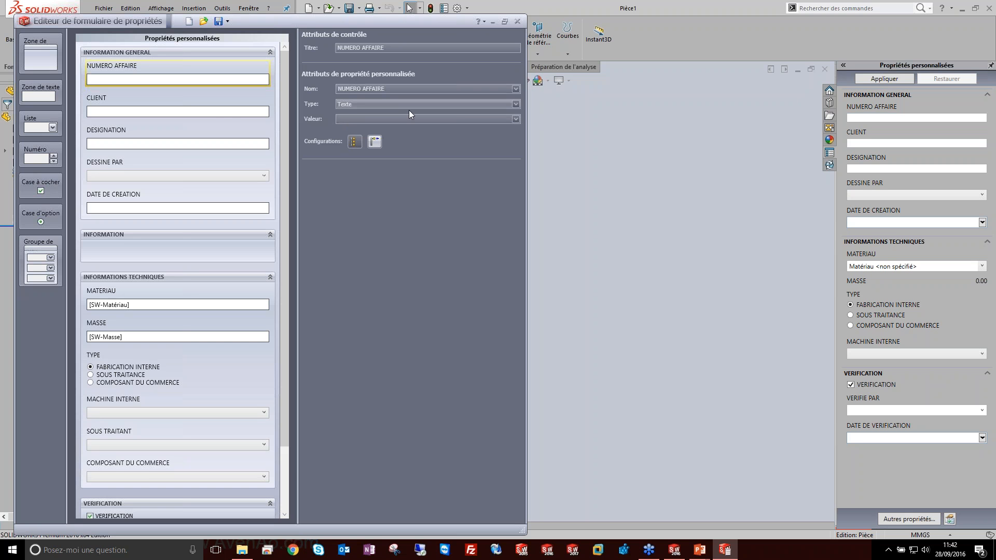
left_click(210, 95)
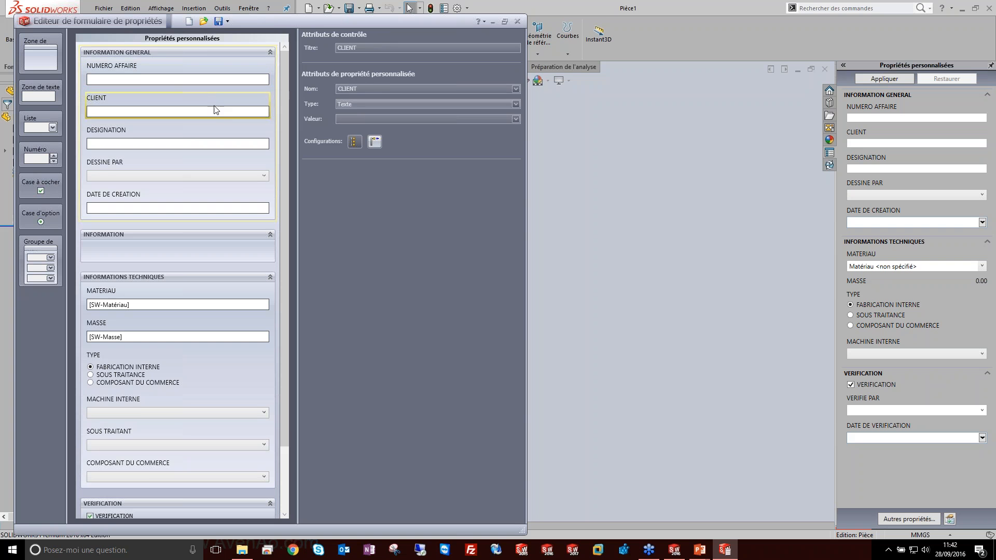
left_click(177, 133)
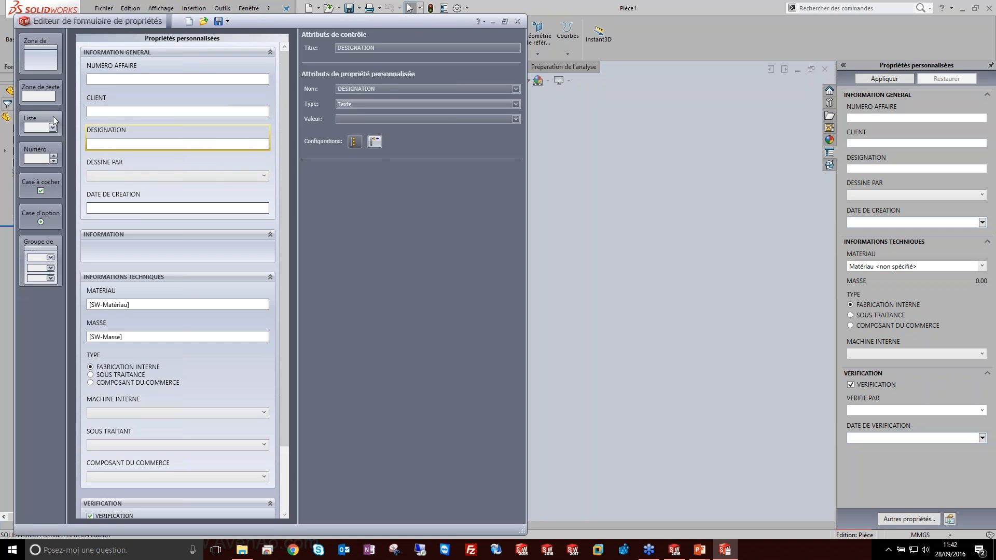
Replace the DESSINE PAR control with a new empty list between DESIGNATION and DATE DE CREATION.
left_click(134, 164)
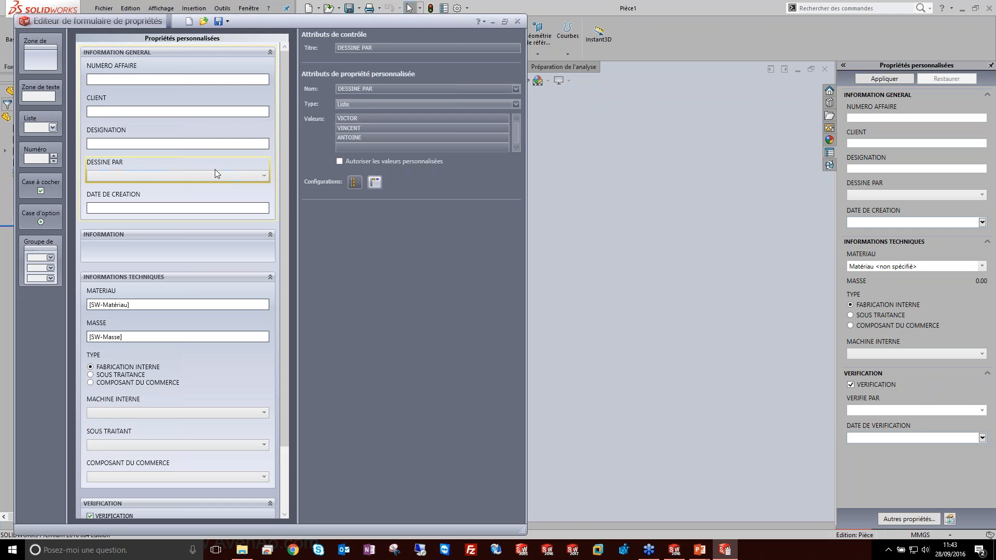
key("Delete")
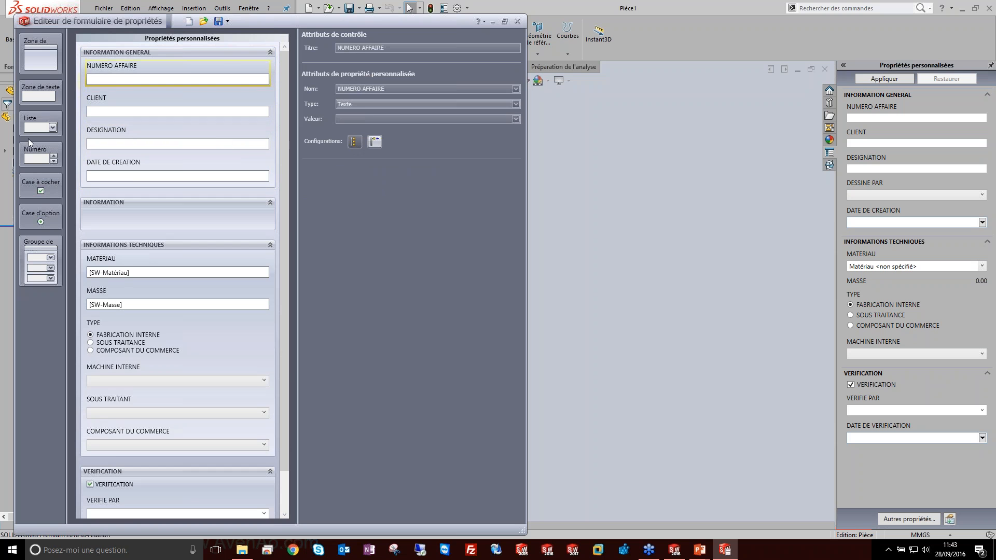
left_click_drag(30, 123, 225, 179)
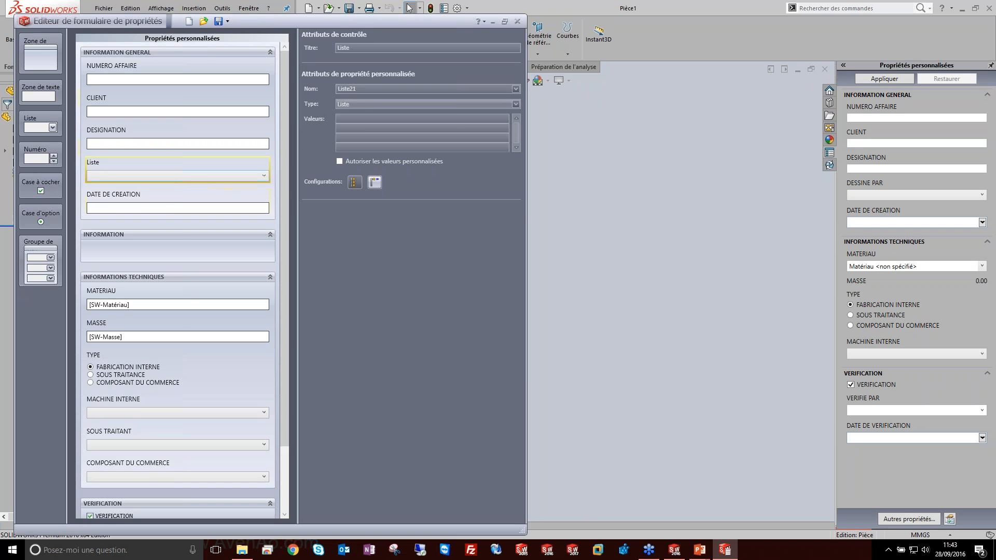
Set both the title and the property name of the new list to DESSINE PAR.
double_click(360, 47)
type("dessine")
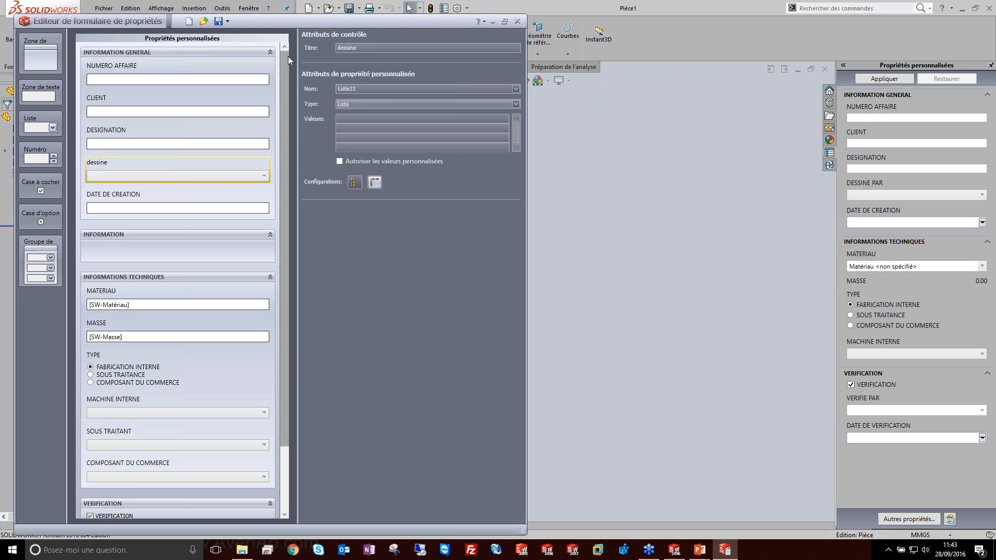
key("BackSpace")
key("BackSpace")
key("BackSpace")
key("BackSpace")
key("BackSpace")
key("BackSpace")
key("BackSpace")
type("DESSINE PAR")
key("ctrl+a")
key("ctrl+c")
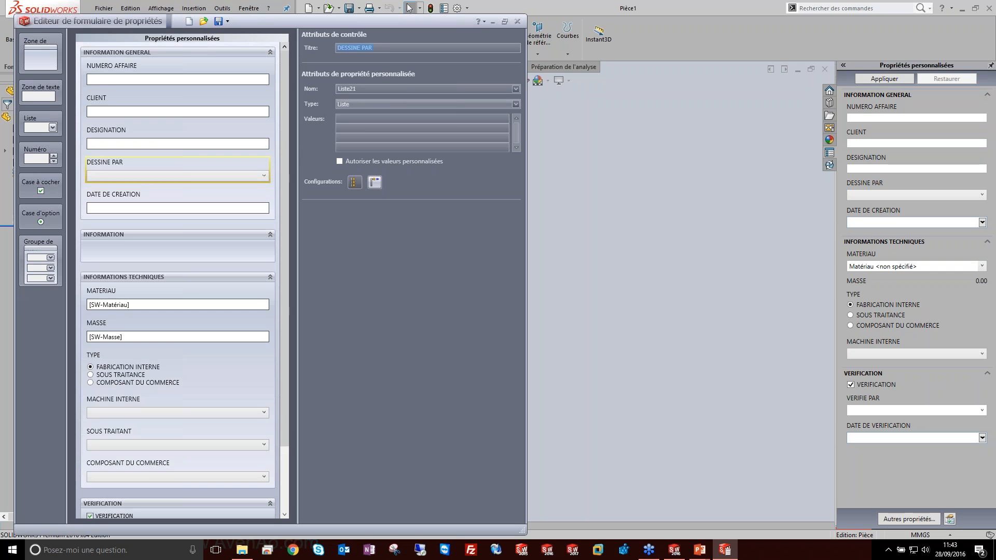
key("Tab")
key("ctrl+v")
Keep the DESSINE PAR type as Liste and enter three drafters' first names as its values, one per row.
left_click(517, 102)
left_click(517, 102)
left_click(518, 102)
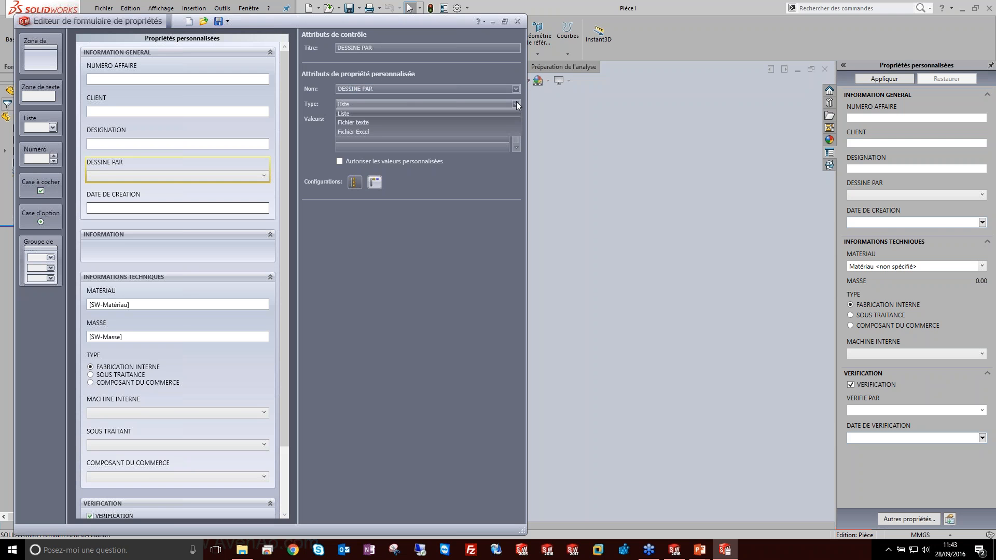
left_click(484, 114)
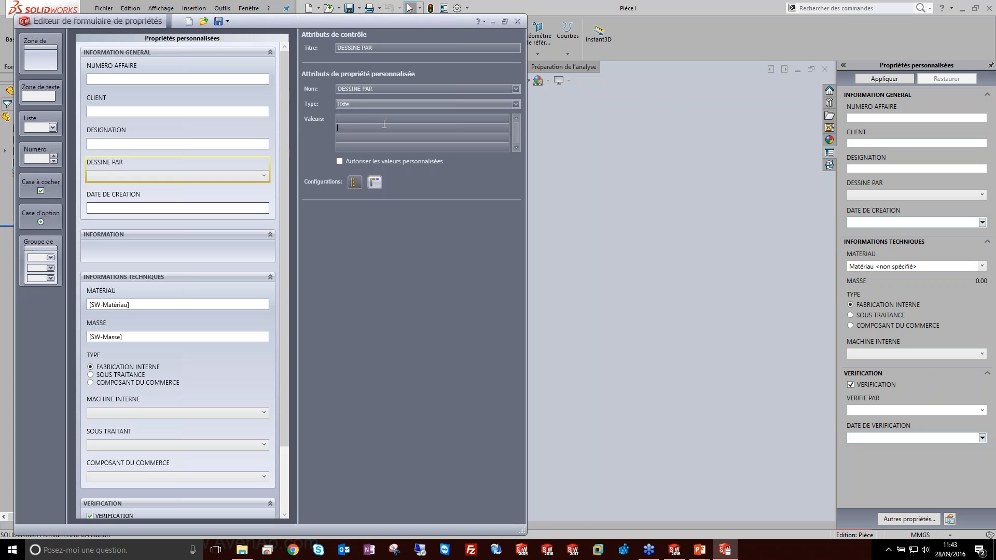
left_click(358, 121)
type("VICTOR")
type(" VINCENT")
type(" PAUL")
key("BackSpace")
key("BackSpace")
key("BackSpace")
key("BackSpace")
key("BackSpace")
key("BackSpace")
key("BackSpace")
key("BackSpace")
type("VINCENT ")
type("PAUL")
Try allowing custom values for the DESSINE PAR list, disallow them again, and check the available source types.
left_click(358, 162)
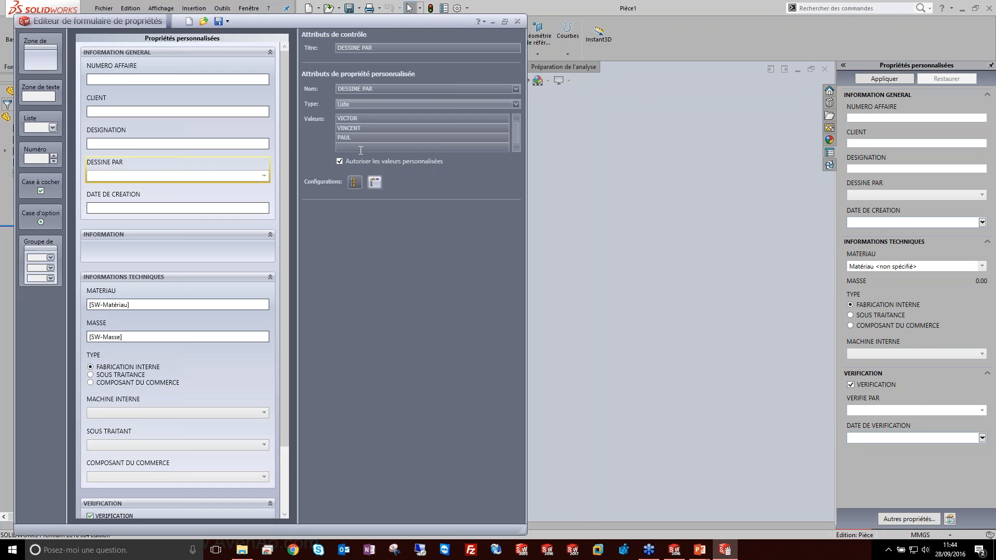
left_click(339, 160)
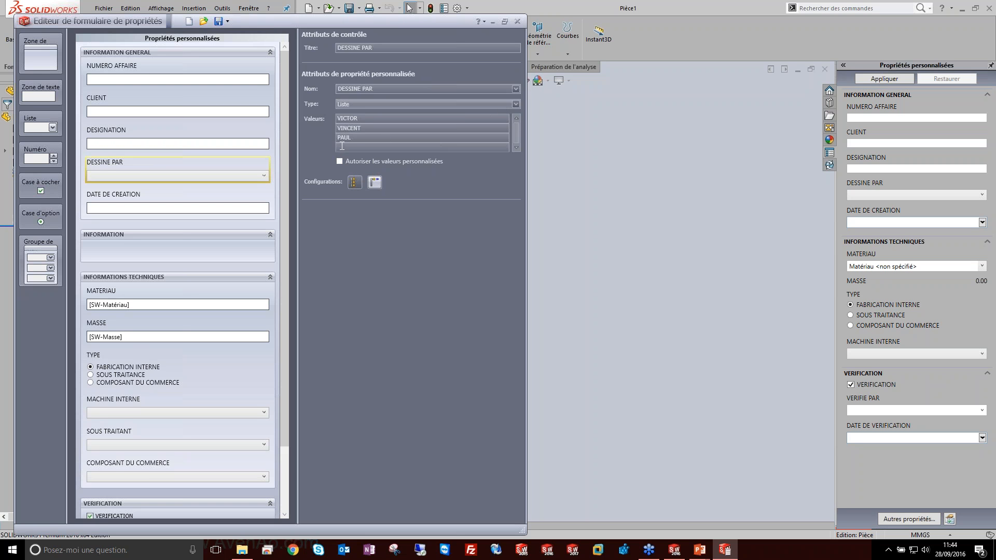
left_click(431, 105)
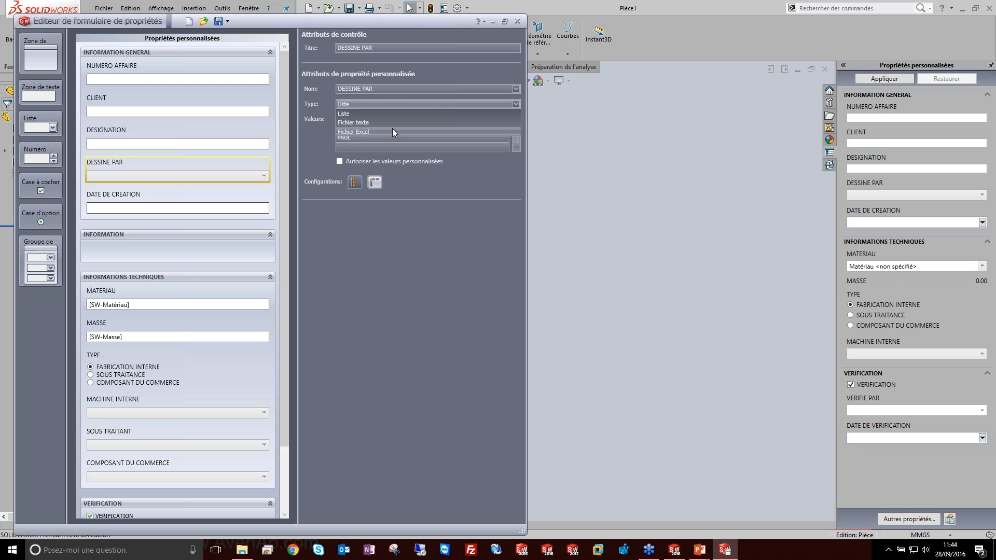
left_click(461, 191)
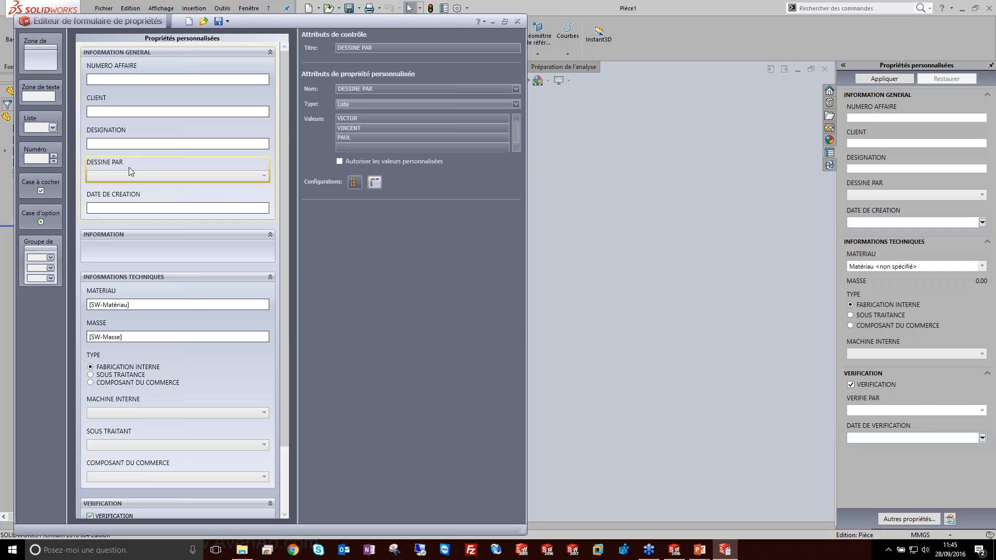
Preview the choices offered by the DESSINE PAR list and inspect the attributes of the DATE DE CREATION field.
left_click(181, 187)
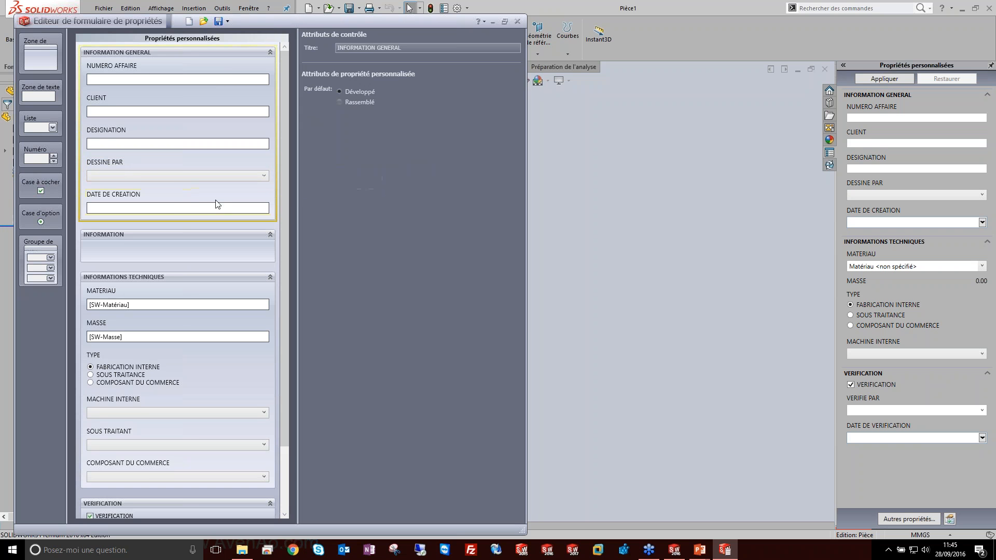
left_click(196, 168)
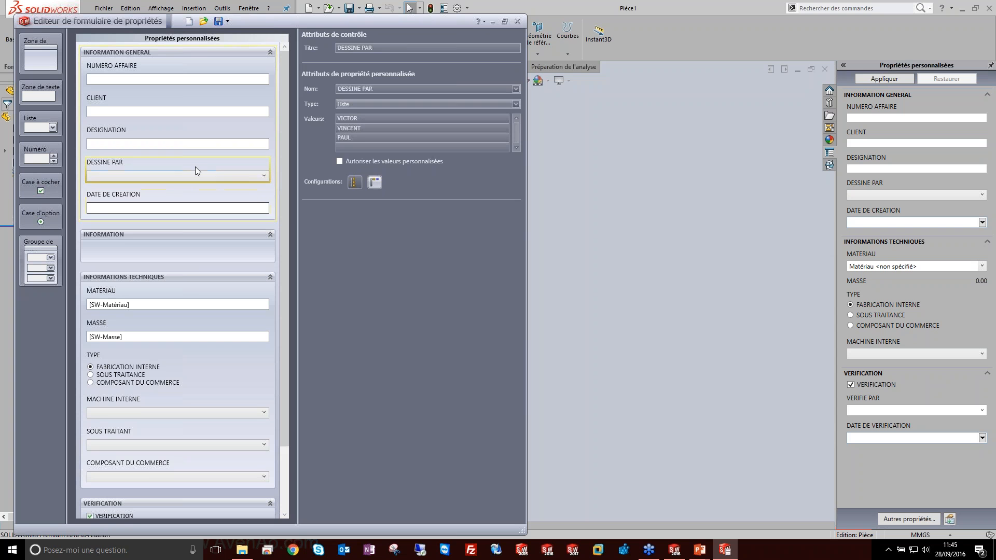
left_click(252, 176)
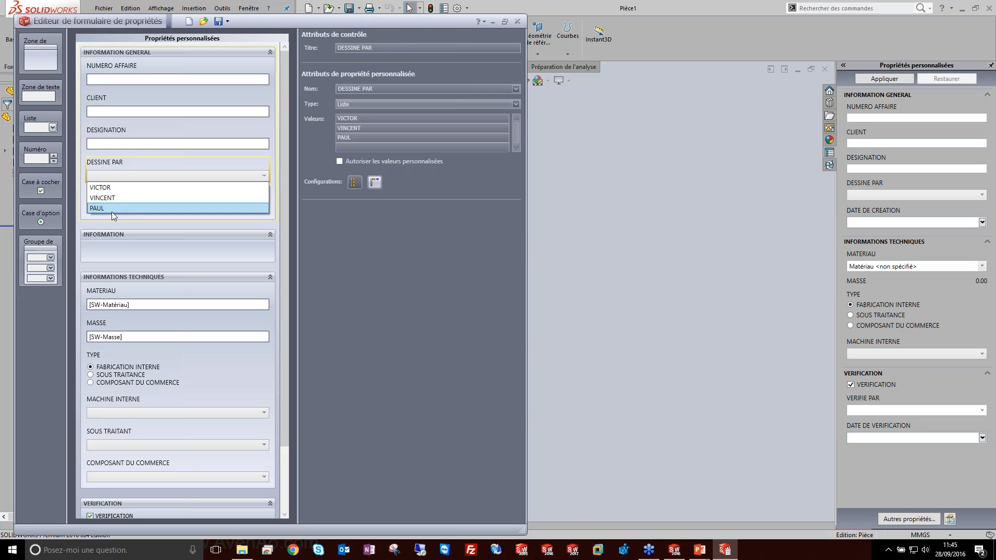
left_click(337, 236)
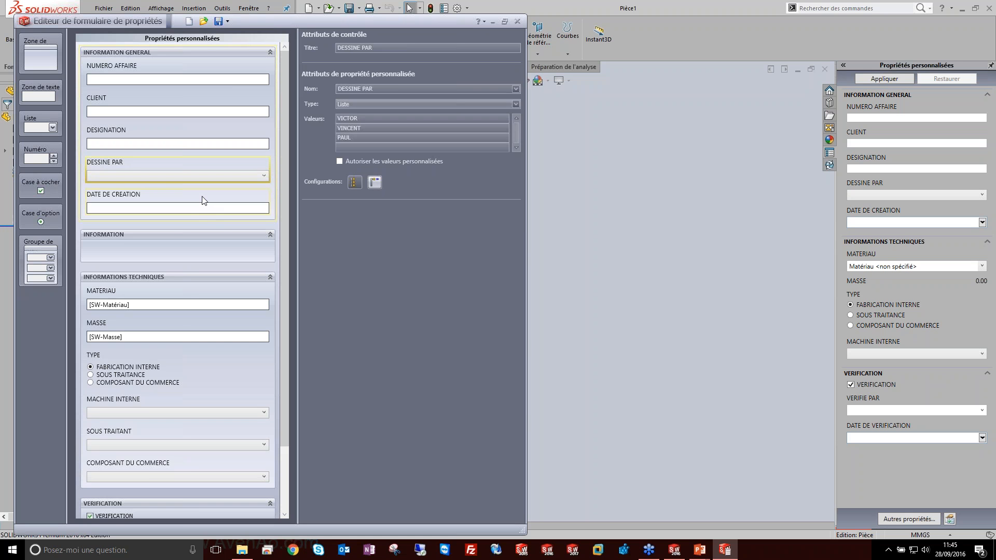
left_click(203, 201)
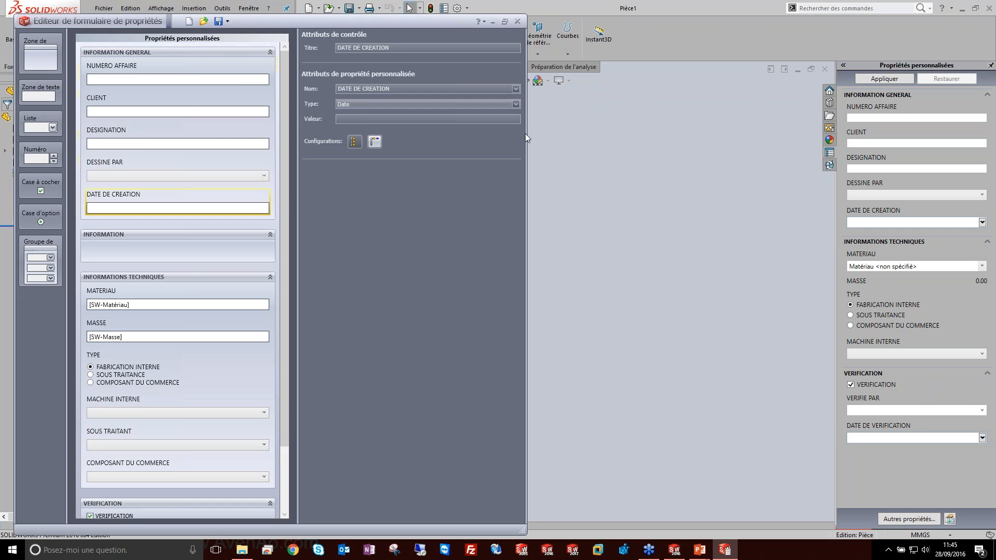
Check the types available for DATE DE CREATION, keep Date, and inspect the attributes of NUMERO AFFAIRE and CLIENT.
left_click(518, 102)
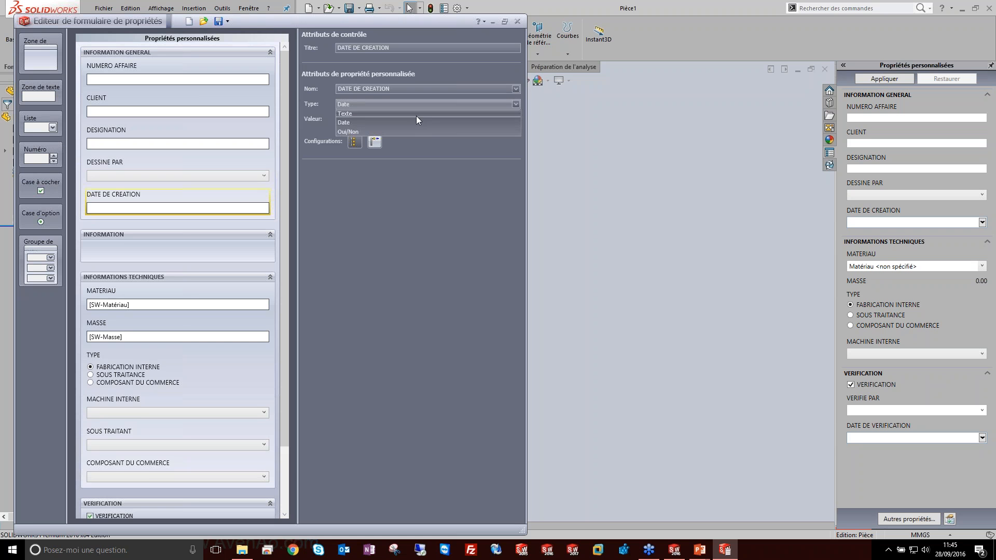
left_click(409, 123)
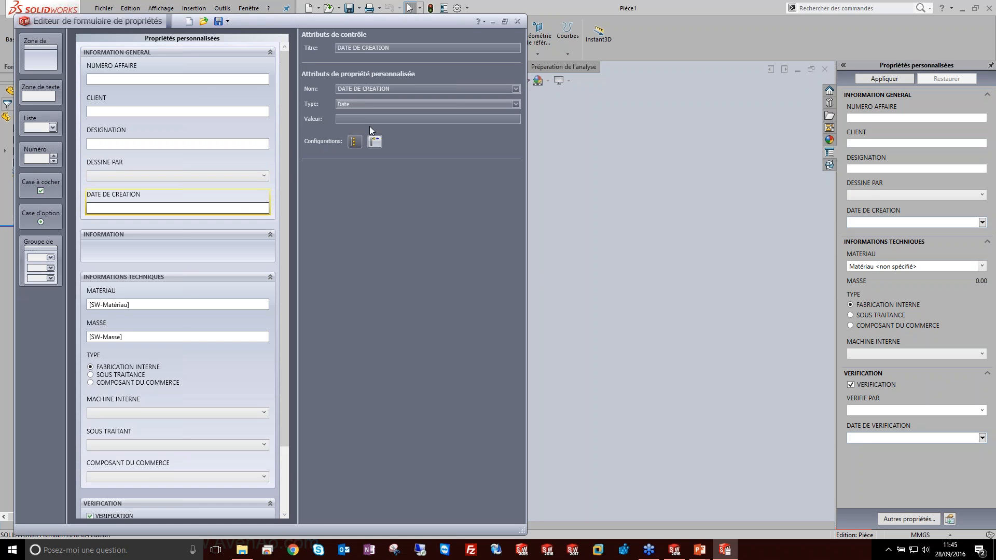
left_click(210, 80)
left_click(231, 113)
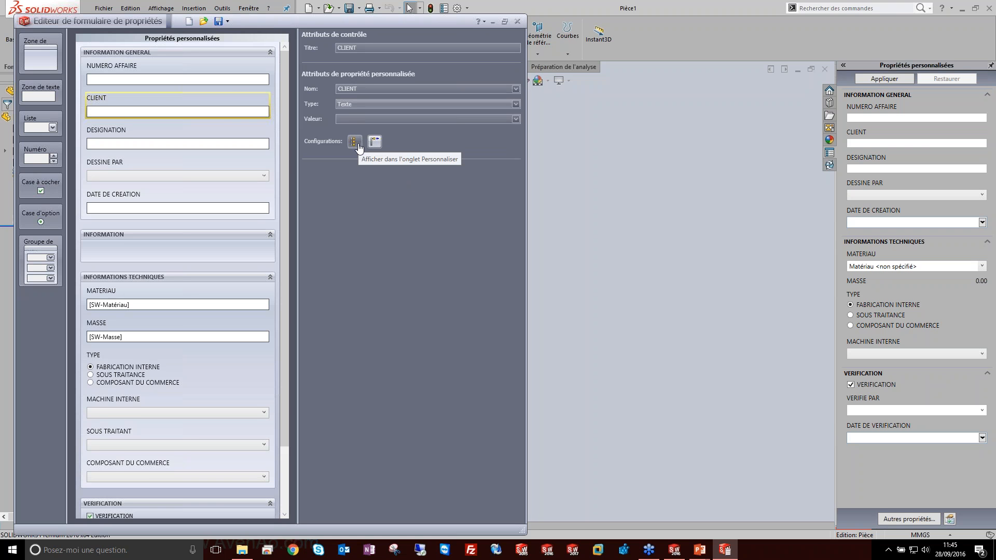
Open the part's file properties, compare the custom and configuration-specific property tables, and close them without changes.
left_click(443, 8)
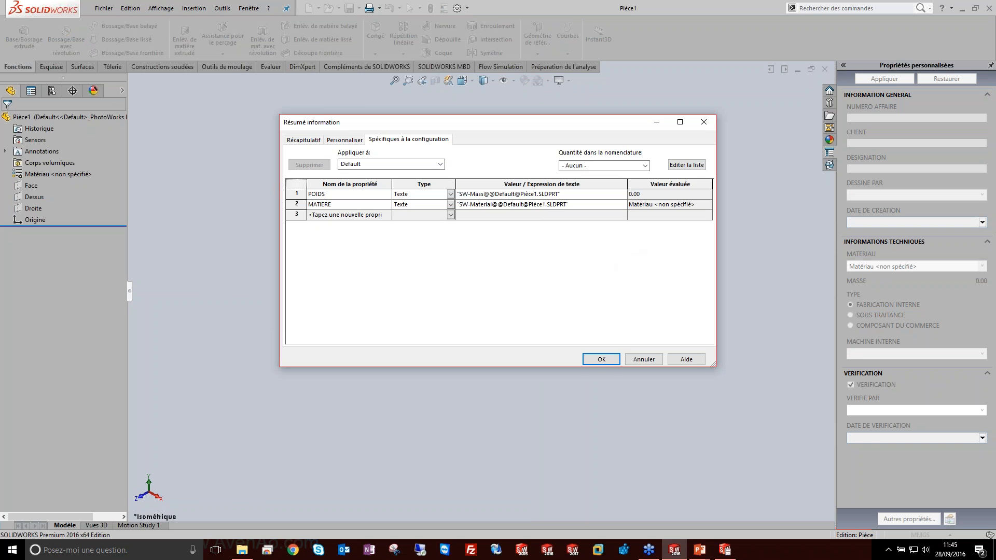
left_click(329, 141)
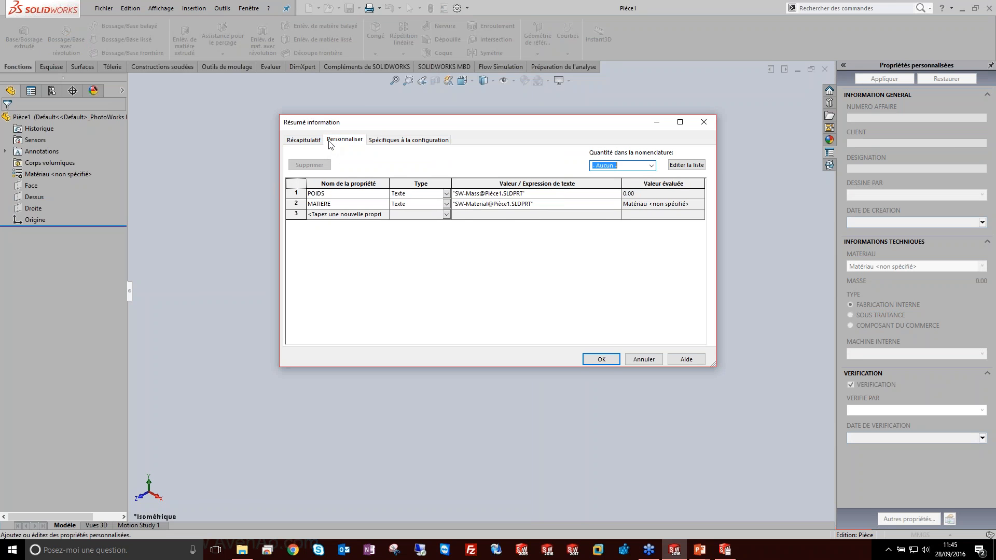
left_click(389, 141)
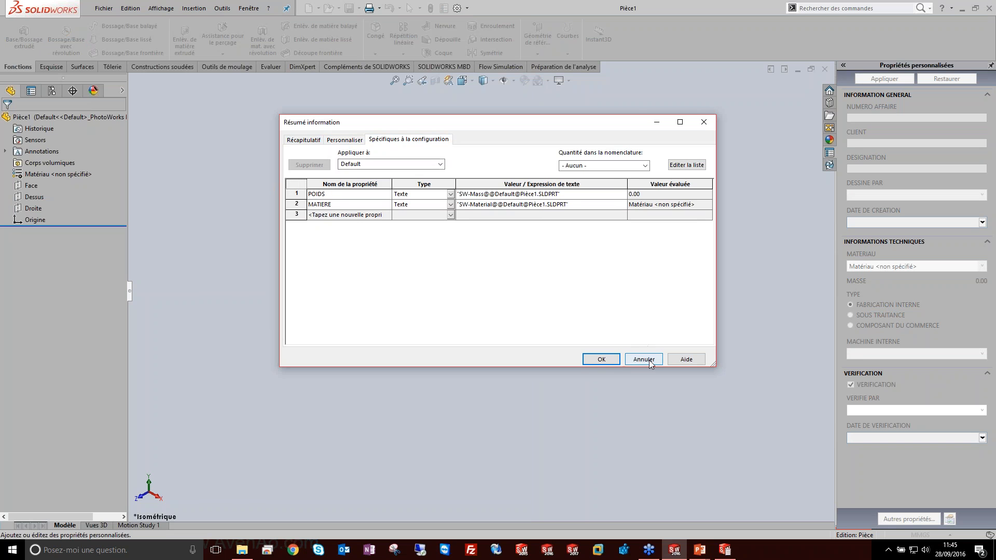
left_click(344, 140)
left_click(395, 141)
left_click(343, 140)
left_click(339, 143)
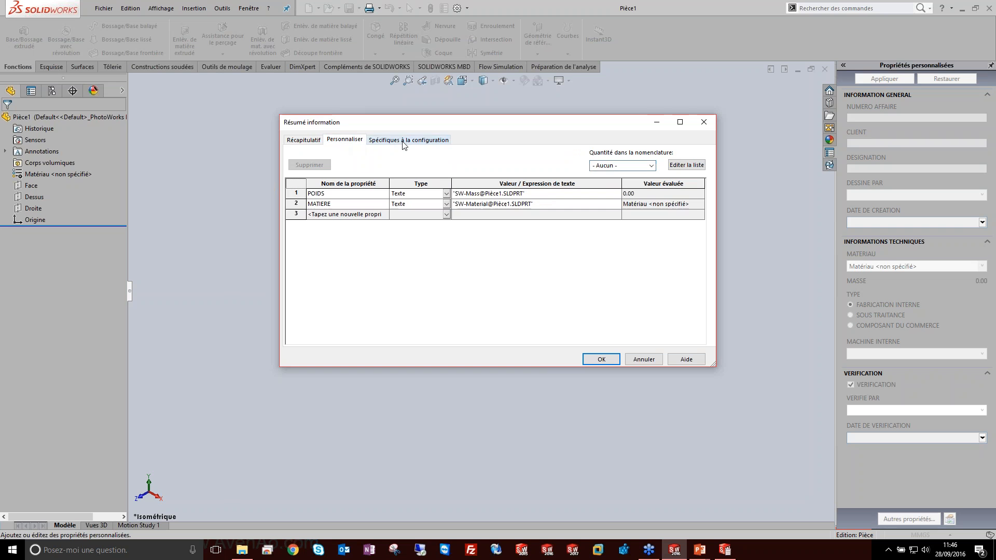
left_click(703, 122)
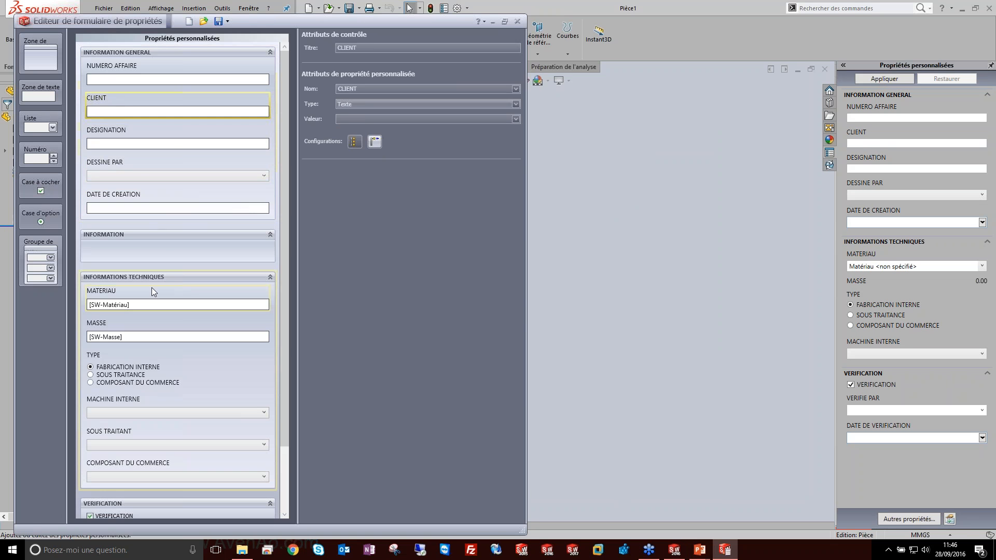
Delete the empty INFORMATION group box from the form and inspect the attributes of the MATERIAU field.
left_click(148, 240)
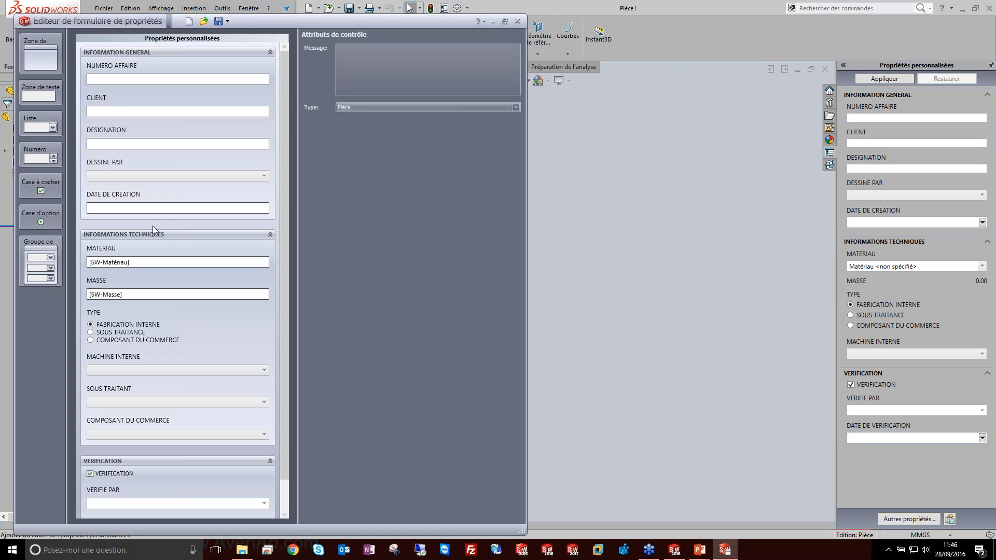
left_click(176, 252)
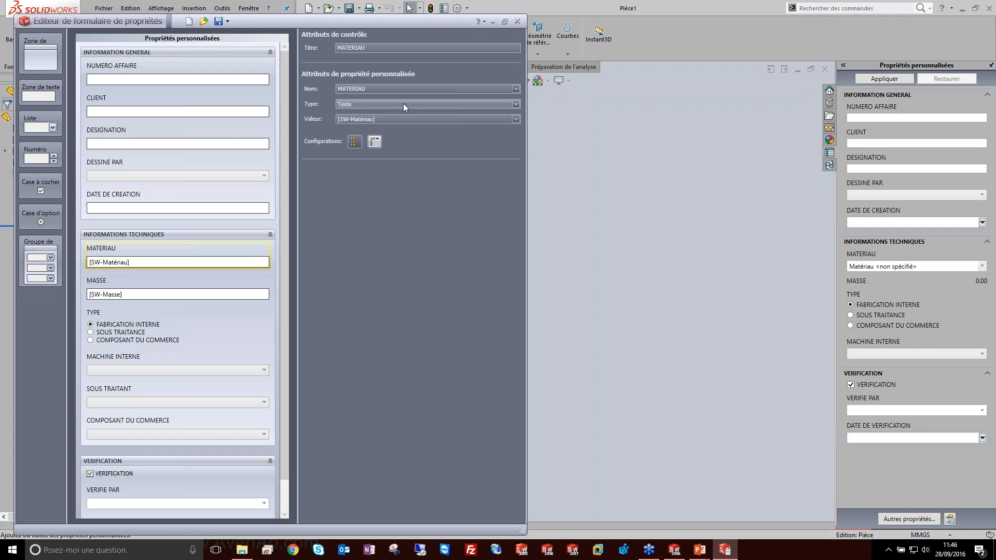
Review the attributes of the NUMERO AFFAIRE, CLIENT and DESIGNATION text fields.
left_click(174, 80)
left_click(160, 95)
left_click(155, 133)
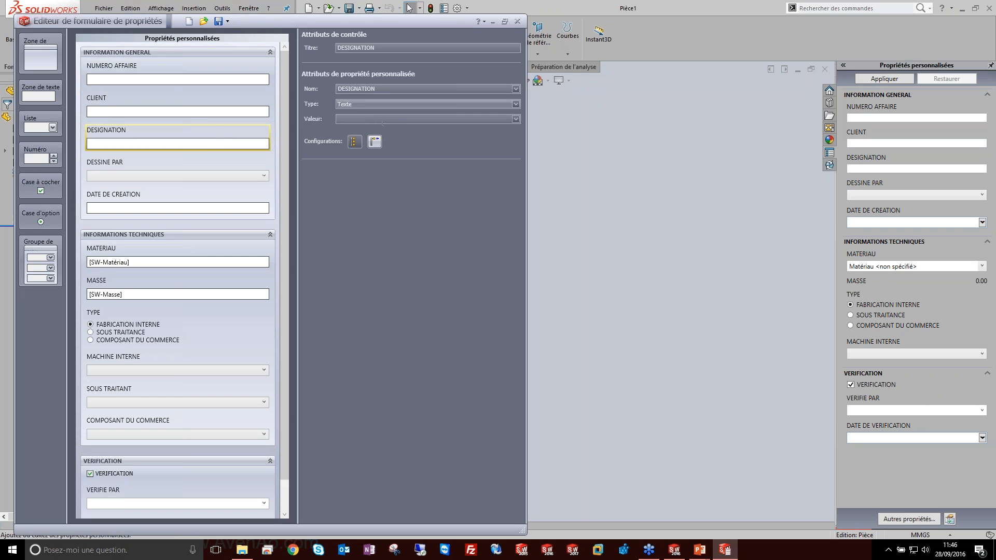
left_click(128, 80)
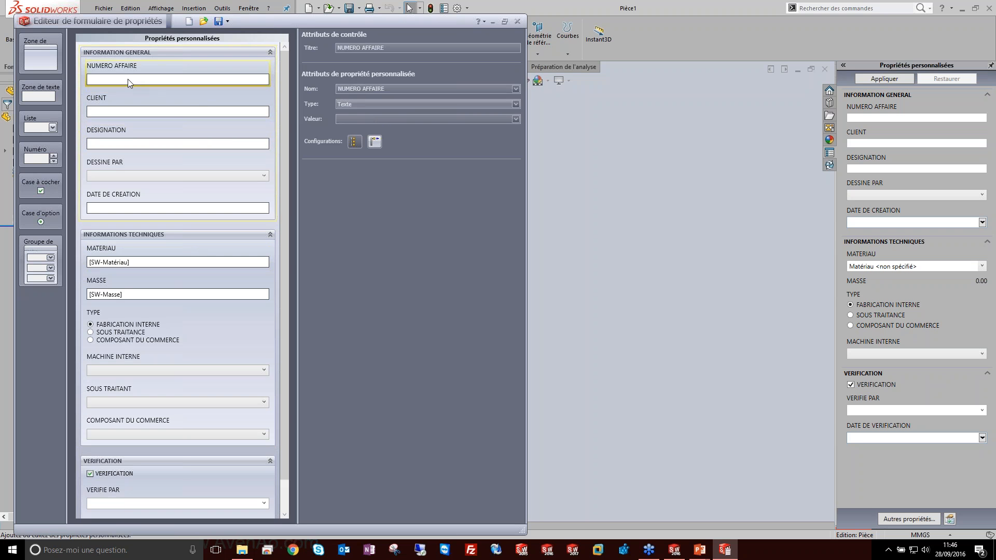
left_click(117, 112)
left_click(133, 143)
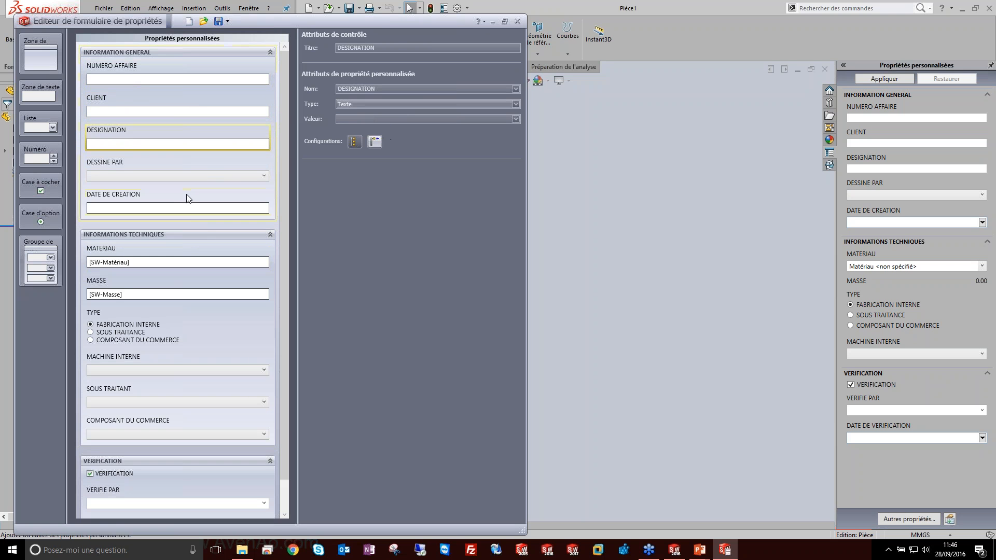
Browse the linked values available for MATERIAU, keep [SW-Matériau], and compare its attributes with those of MASSE.
left_click(200, 259)
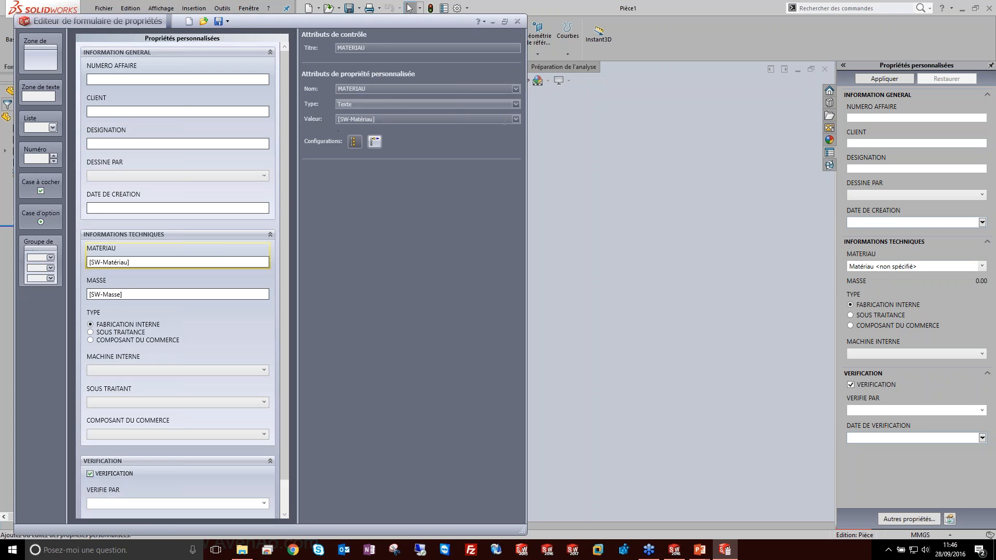
left_click(517, 119)
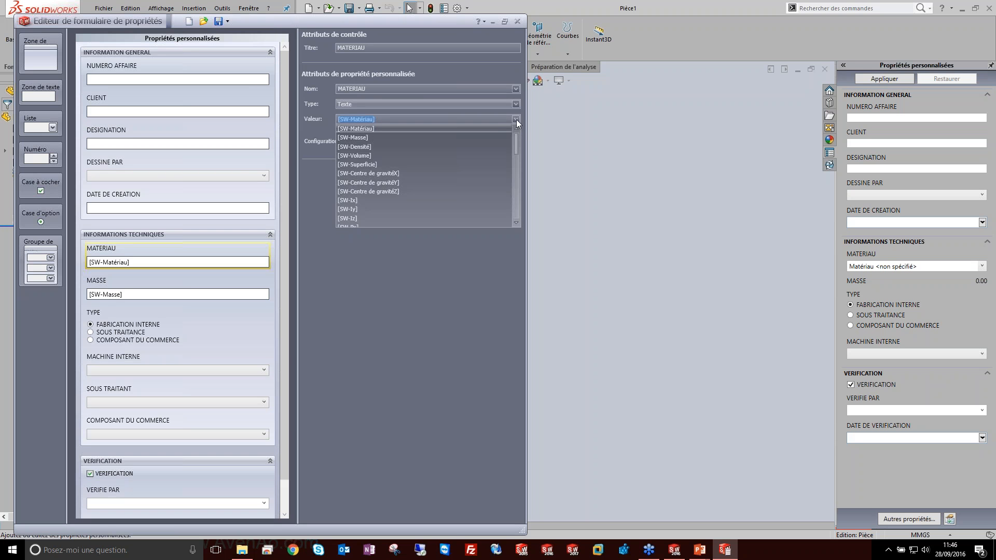
scroll(408, 159, "down", 5)
scroll(409, 164, "up", 5)
left_click(366, 130)
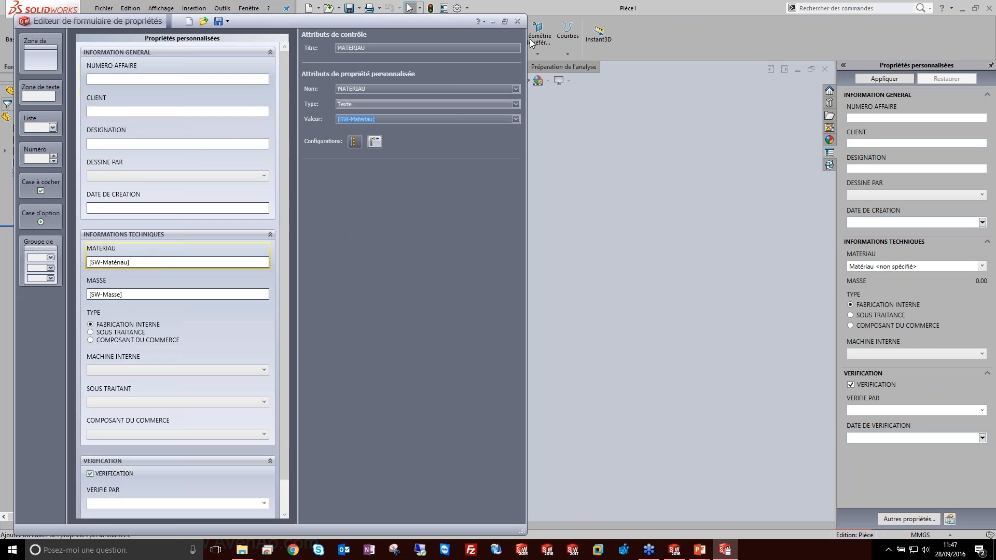
left_click(202, 284)
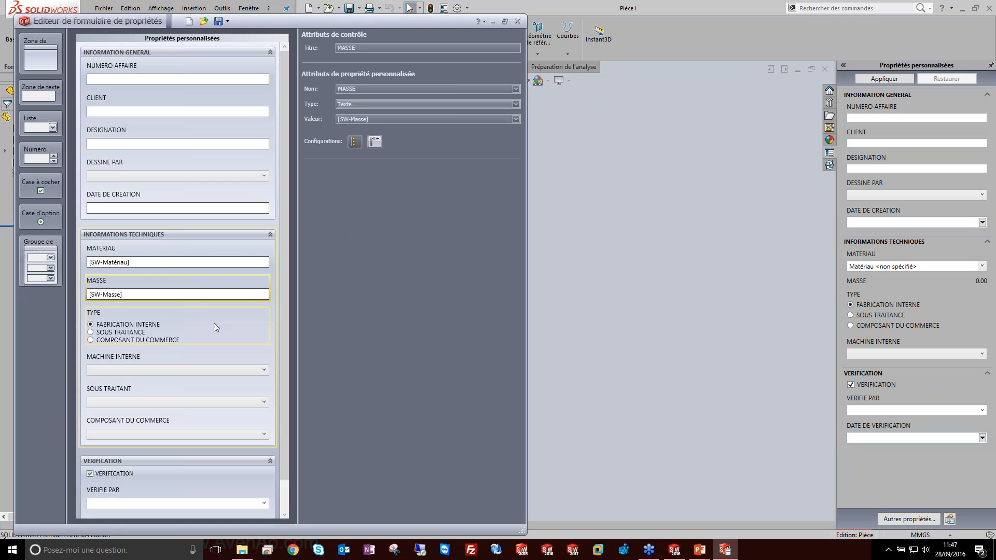
left_click(211, 248)
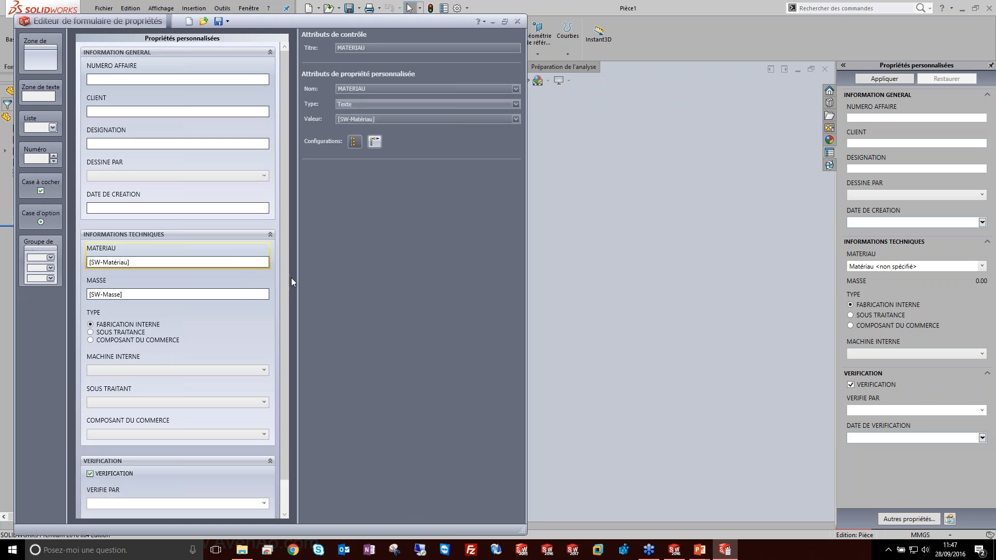
Inspect the list-group control and the TYPE option group's attributes, browsing its available quantities and keeping 3.
left_click(250, 318)
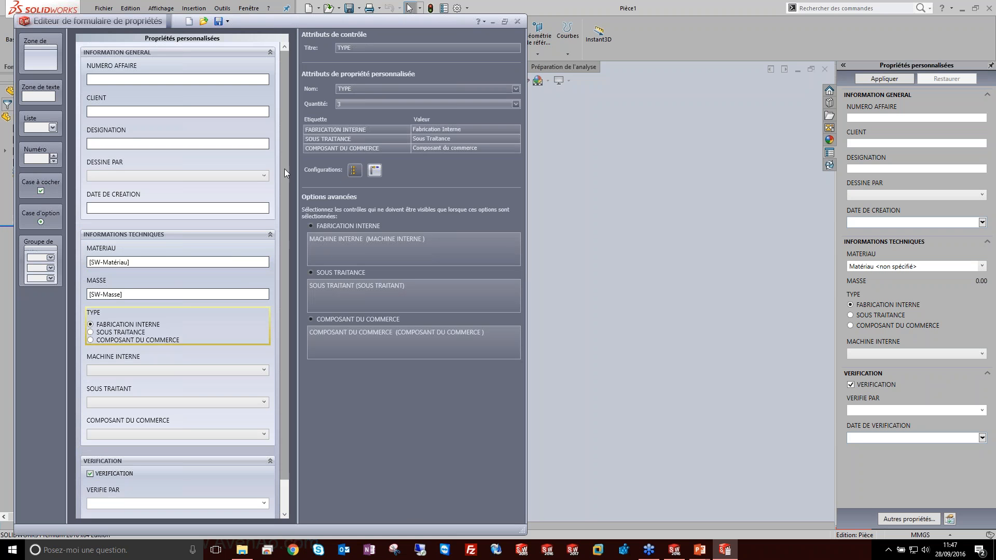
left_click(34, 242)
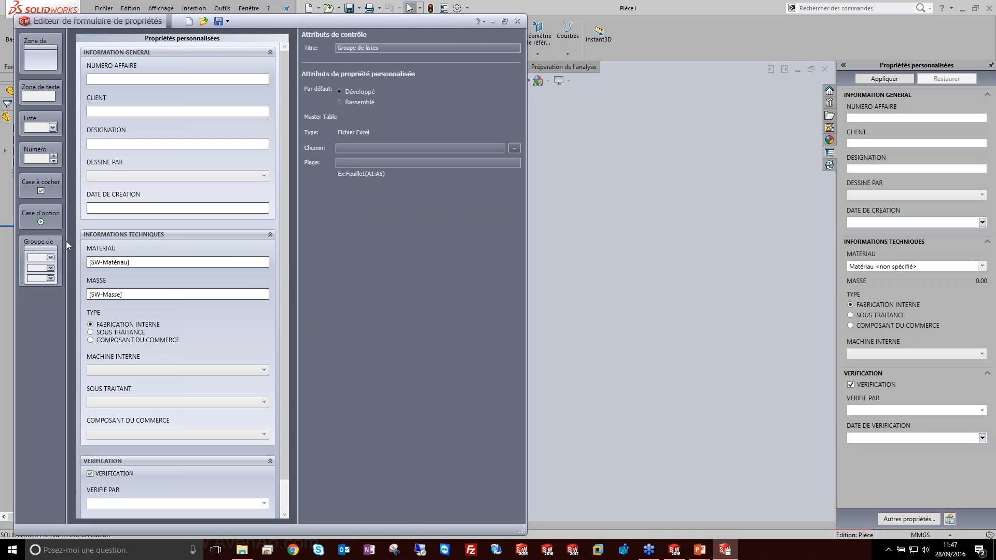
left_click(188, 326)
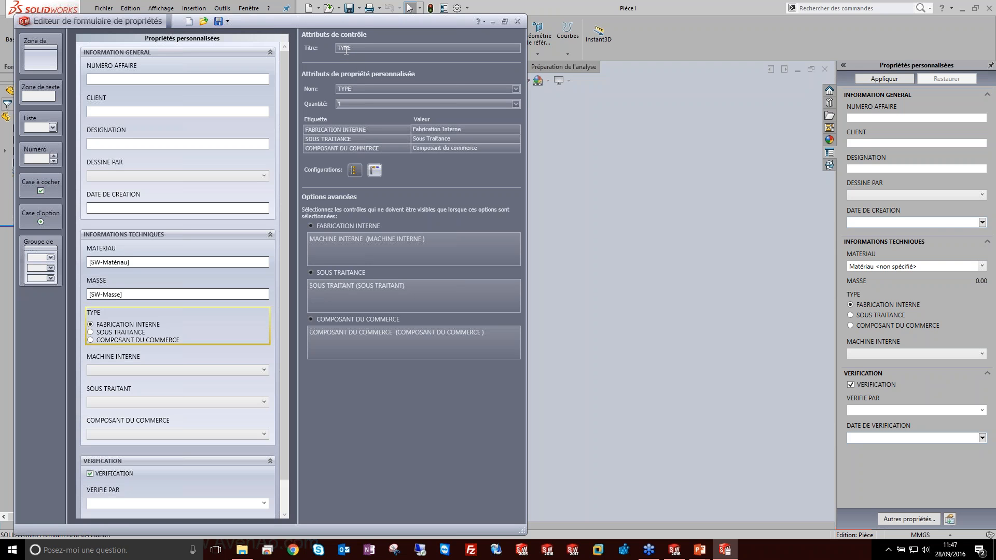
left_click(353, 106)
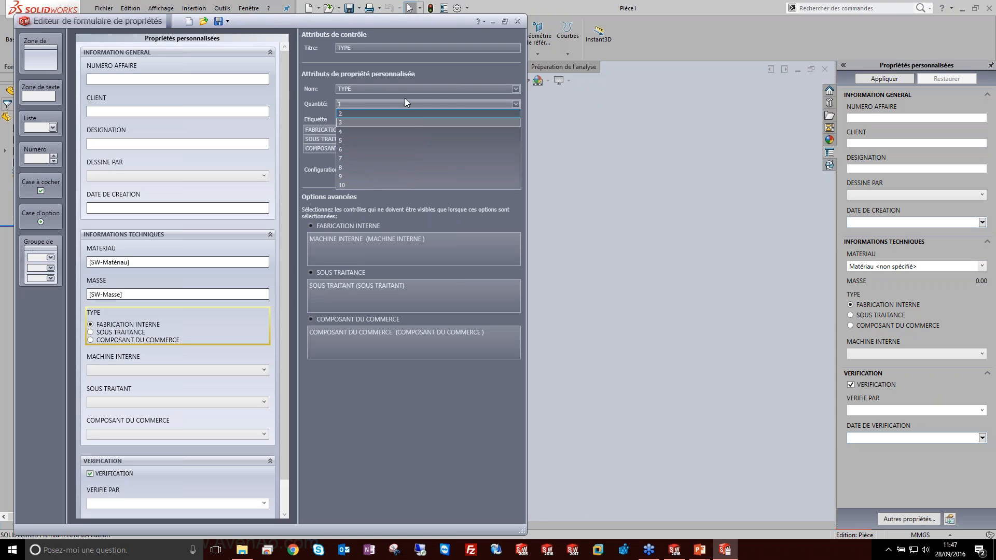
left_click(418, 122)
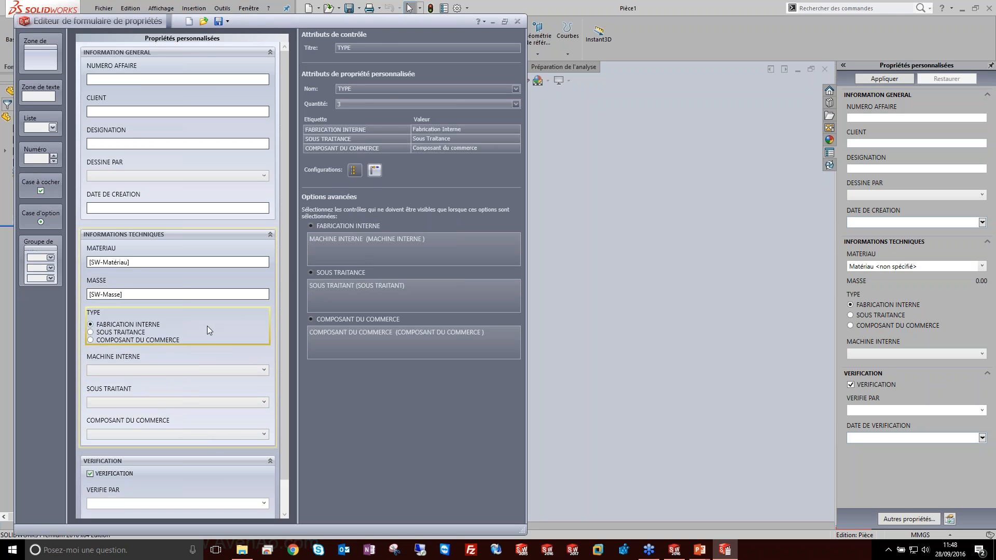
Delete the MACHINE INTERNE list and the TYPE option group from INFORMATIONS TECHNIQUES.
left_click(194, 359)
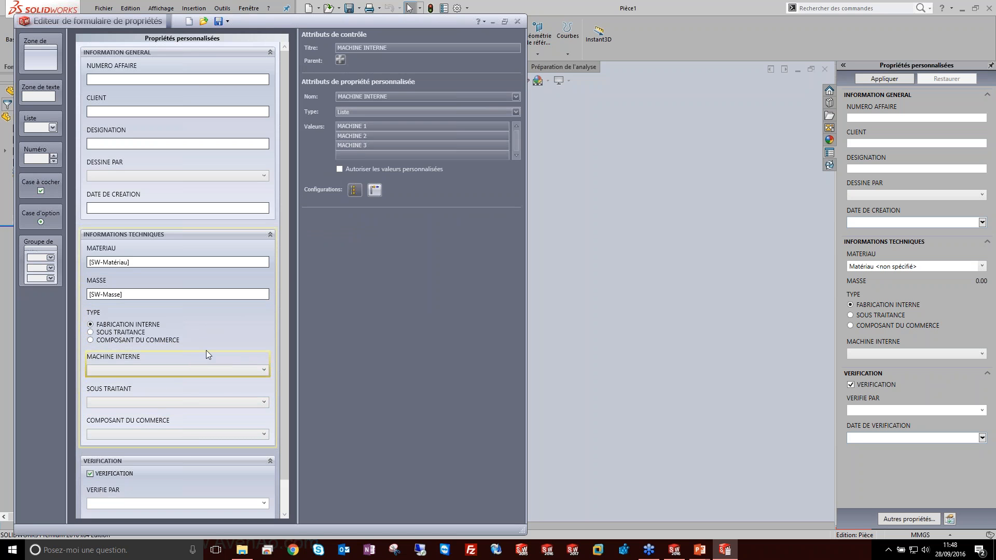
key("Delete")
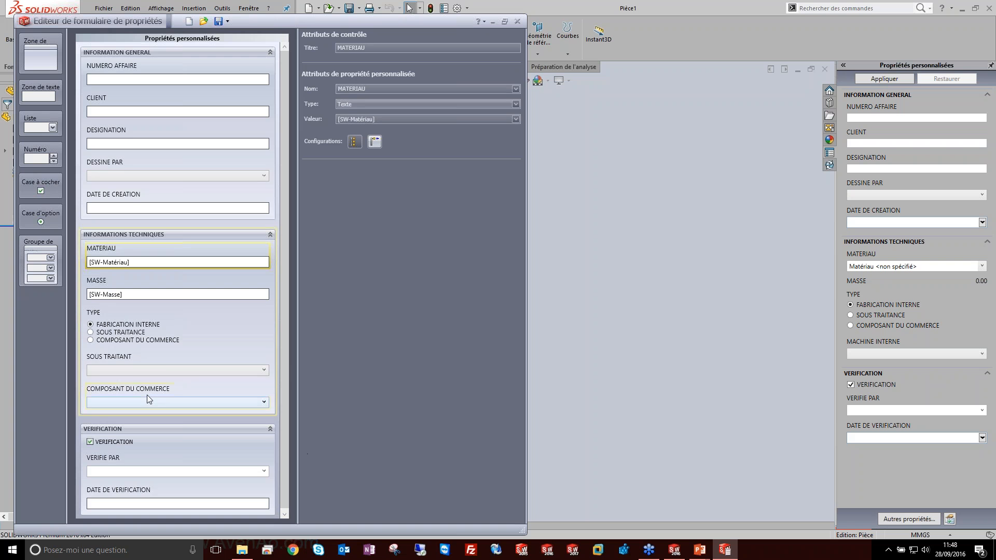
left_click(185, 325)
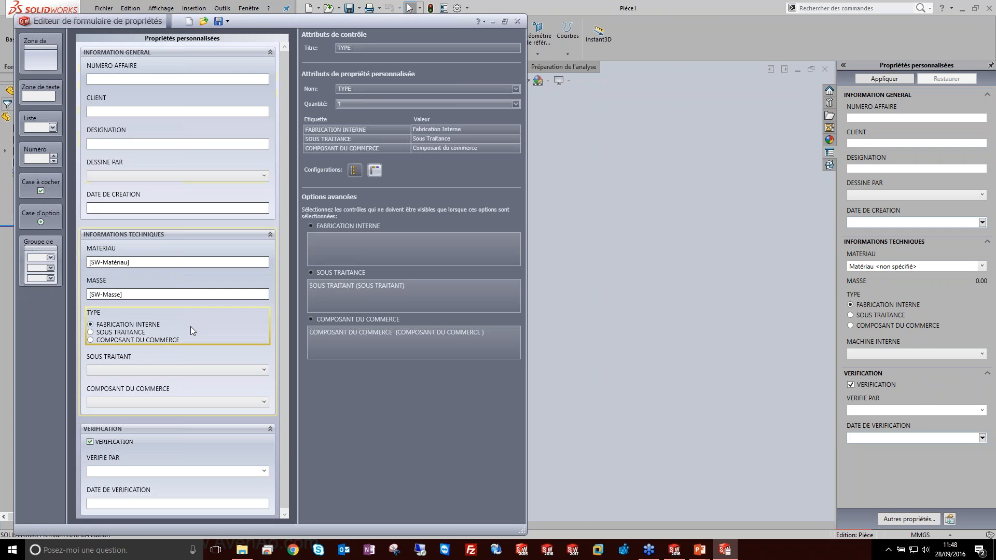
key("Delete")
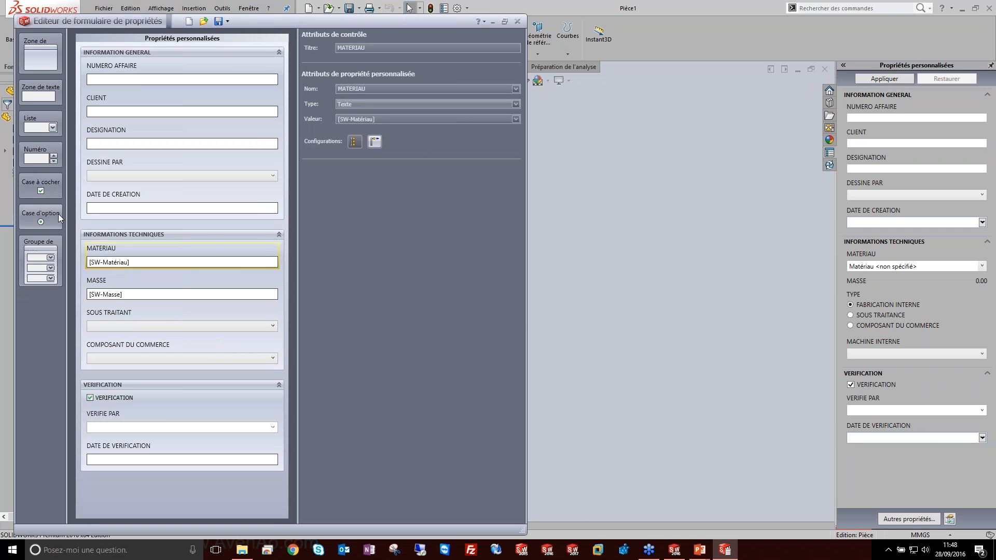
Add a new option-button group between SOUS TRAITANT and COMPOSANT DU COMMERCE and title it TYPE.
left_click_drag(52, 216, 204, 344)
left_click_drag(383, 49, 306, 49)
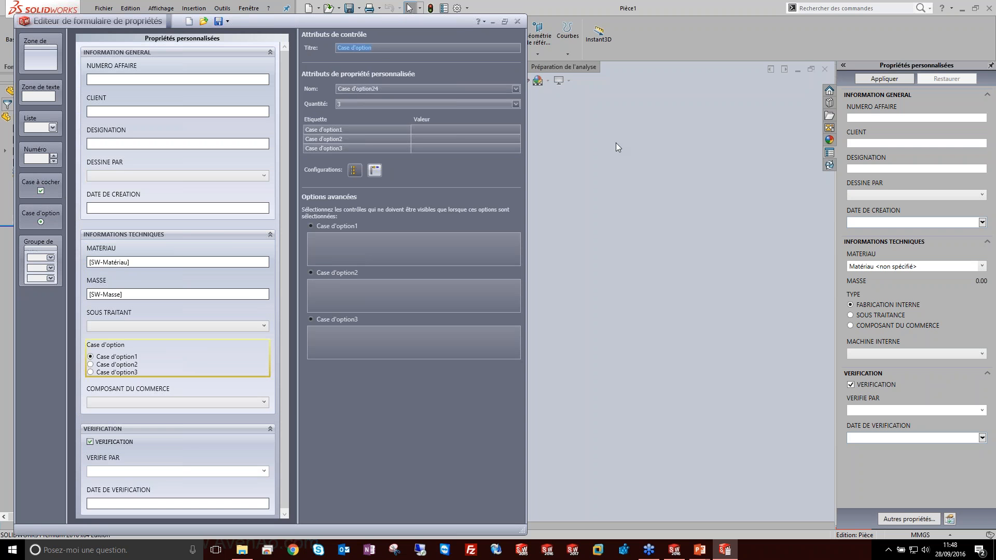
type("TYPE")
Label the three options FABRICATION INTERNE, SOUS TRAITANCE and COMPOSANT DU COMMERCE.
left_click_drag(368, 129, 264, 130)
type("FABRICATION INTERNE")
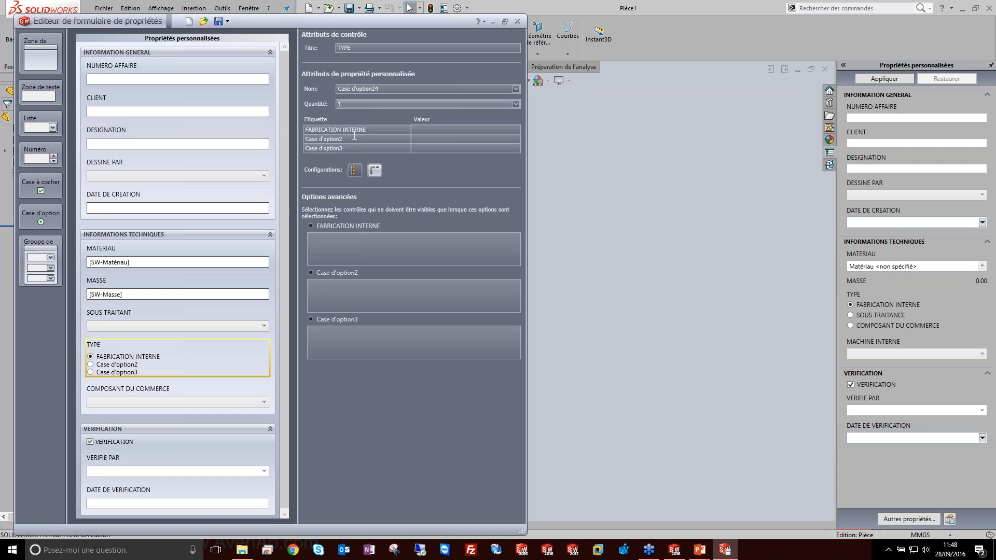
left_click_drag(354, 136, 295, 142)
type("SOUSO")
key("BackSpace")
type("TRAITANCE")
left_click(348, 149)
type("COMPOSANT")
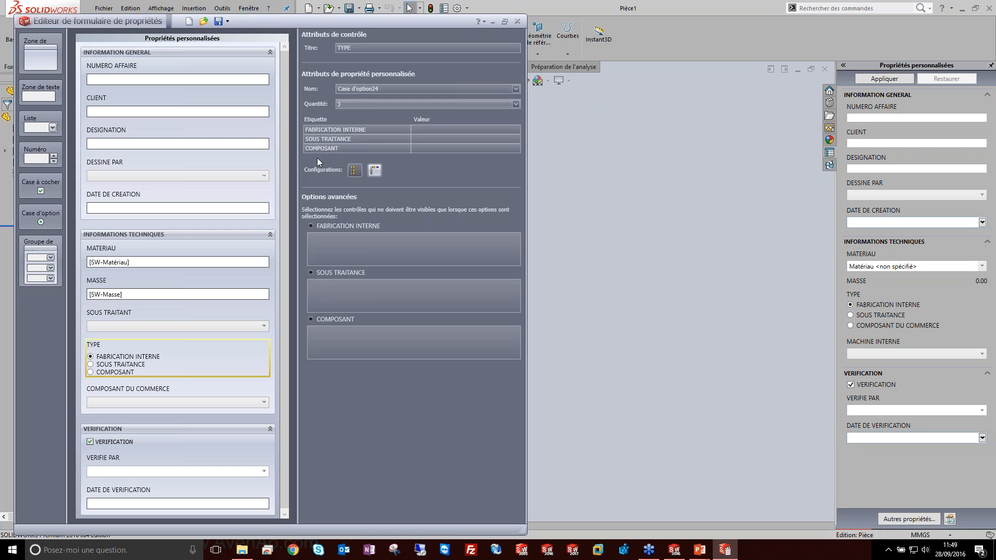
type(" DU COMMERCE")
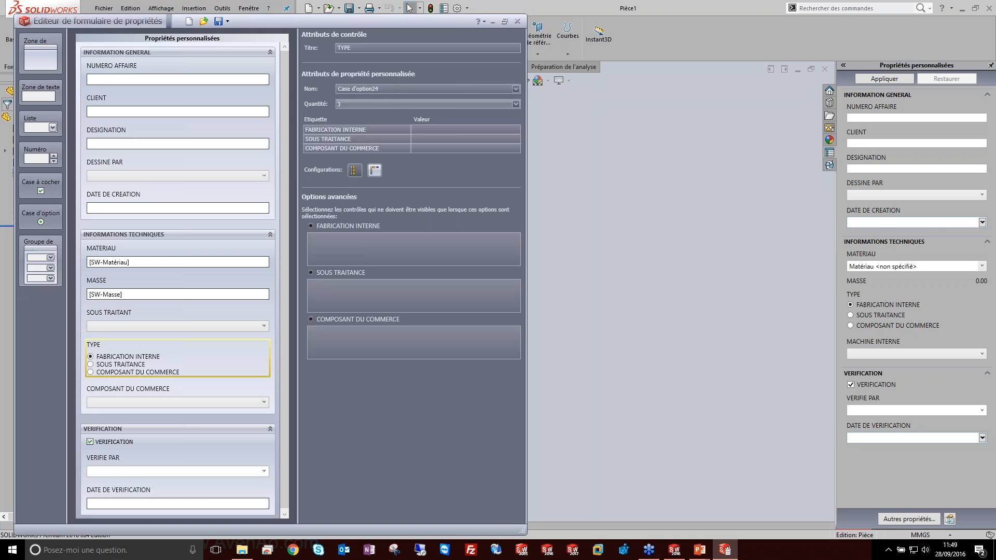
Copy the title TYPE into the option group's property name.
left_click_drag(370, 48, 300, 48)
key("ctrl+c")
key("Tab")
key("ctrl+v")
Try a quantity of 4 for the TYPE options, and set it back to 3.
left_click(383, 104)
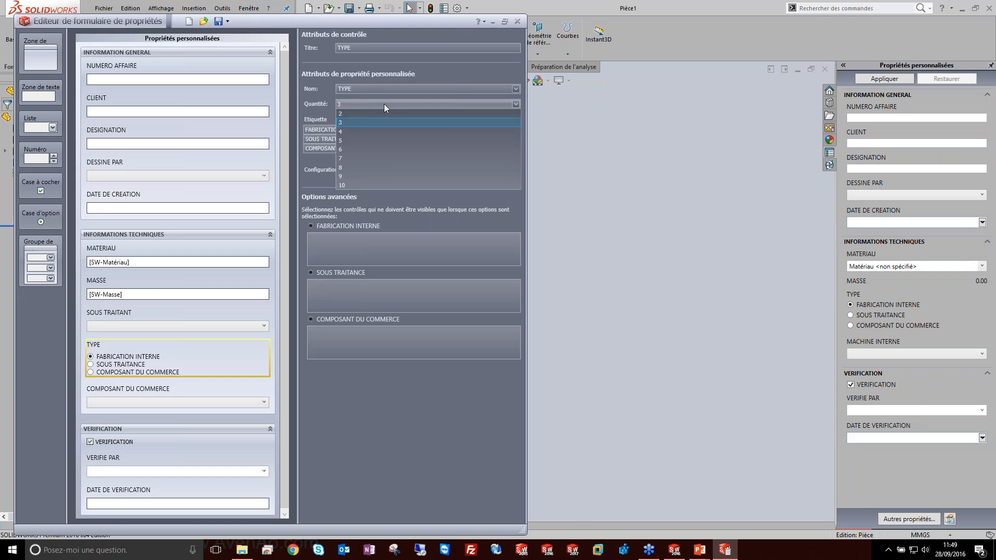
left_click(354, 133)
left_click(515, 105)
left_click(406, 123)
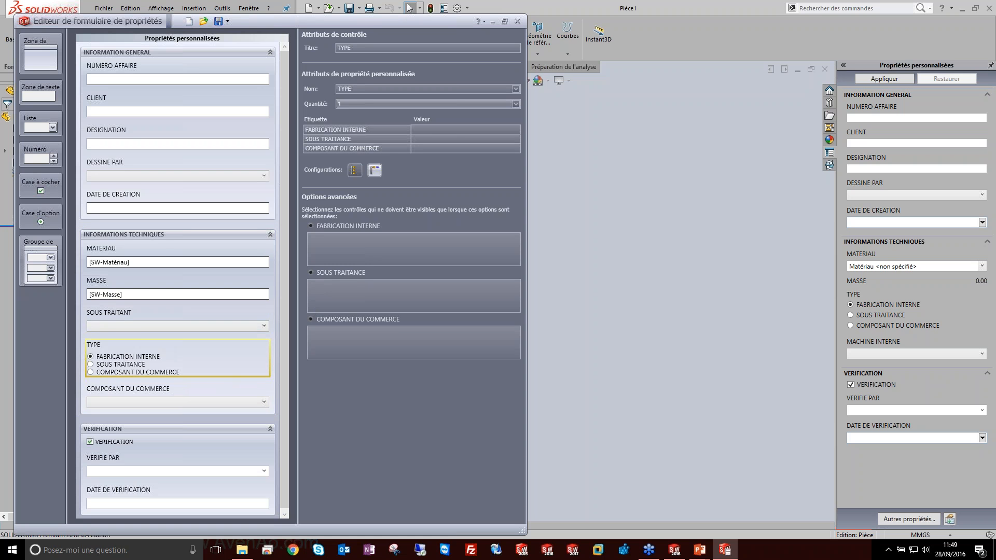
Move the TYPE option group directly below MASSE and select the SOUS TRAITANCE visibility box in its advanced options.
left_click_drag(161, 347, 145, 323)
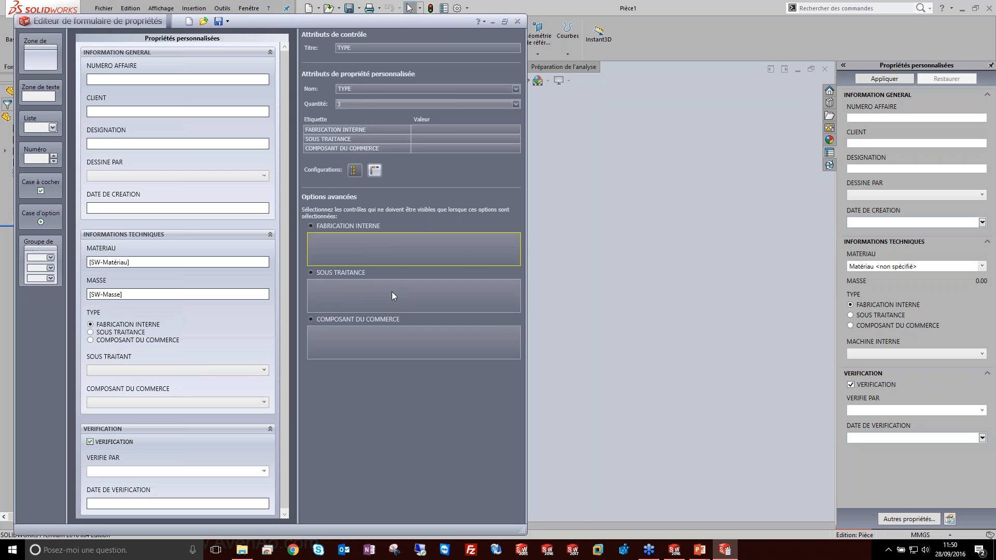
left_click(375, 275)
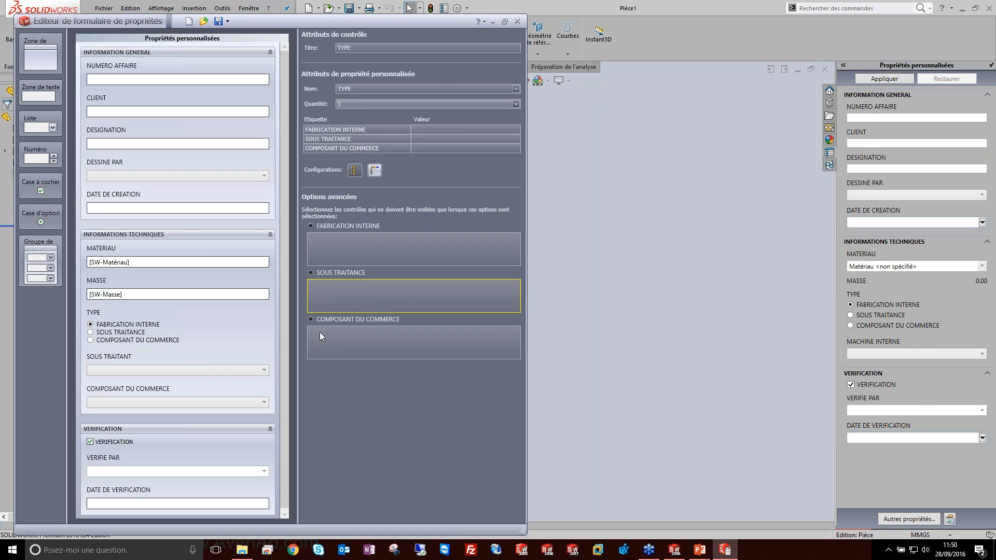
Link the SOUS TRAITANT list to the SOUS TRAITANCE option and the COMPOSANT DU COMMERCE list to its matching option.
left_click(192, 367)
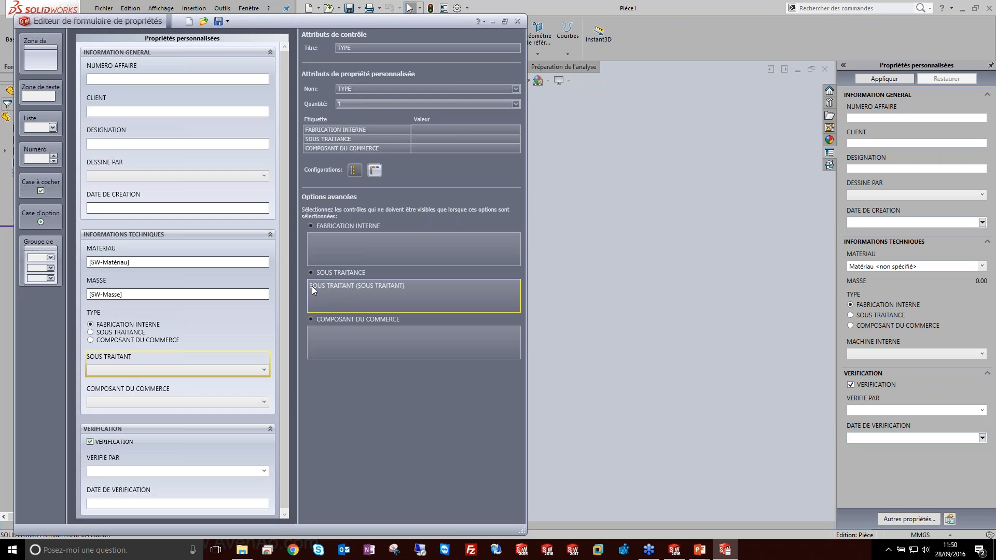
left_click(409, 350)
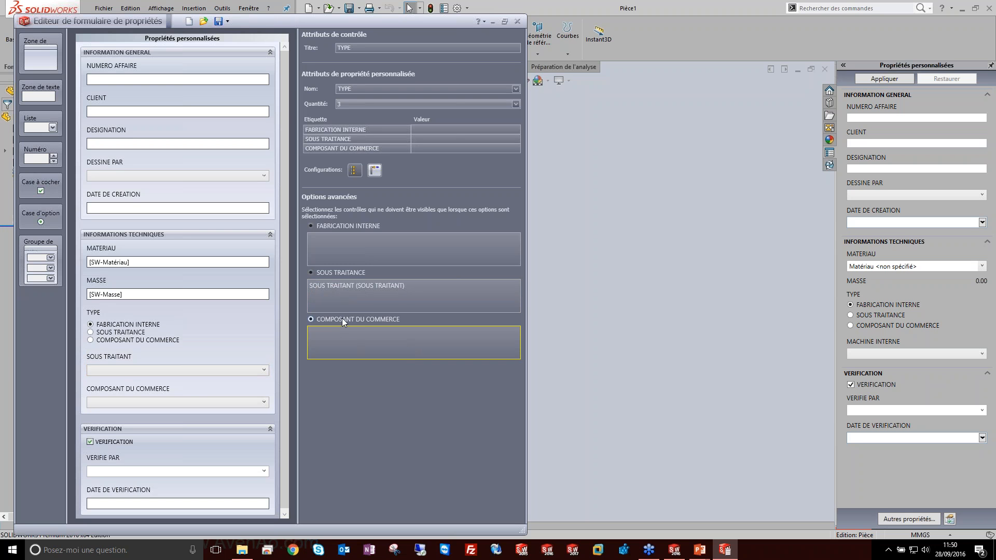
left_click(186, 397)
left_click(209, 392)
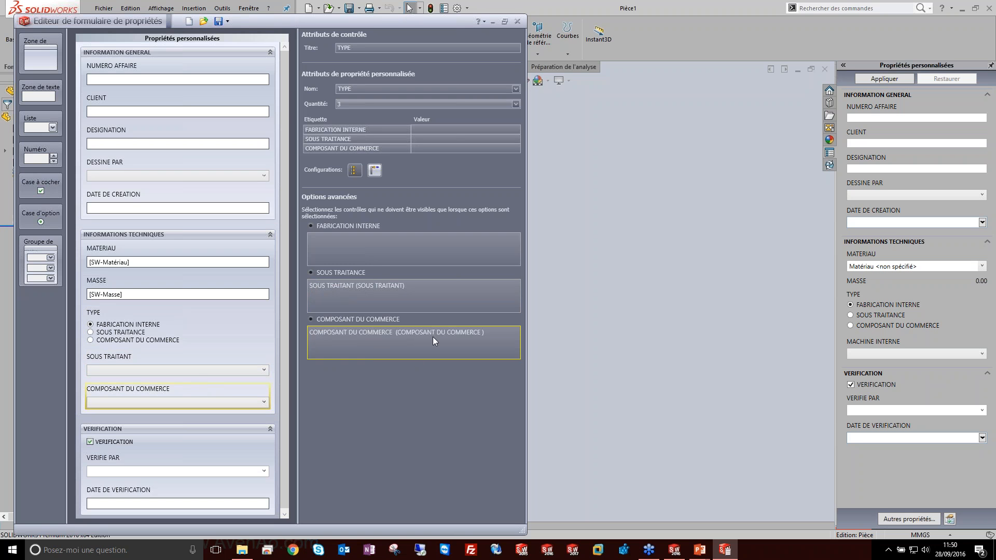
Add a list directly below the TYPE option group and set its title and property name to MACHINE INTERNE.
left_click(379, 258)
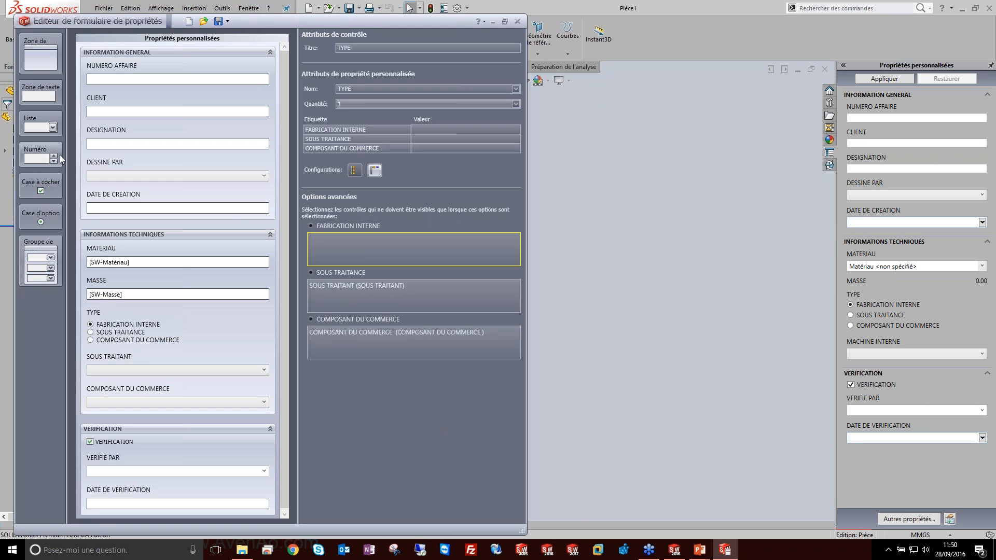
left_click_drag(53, 129, 182, 362)
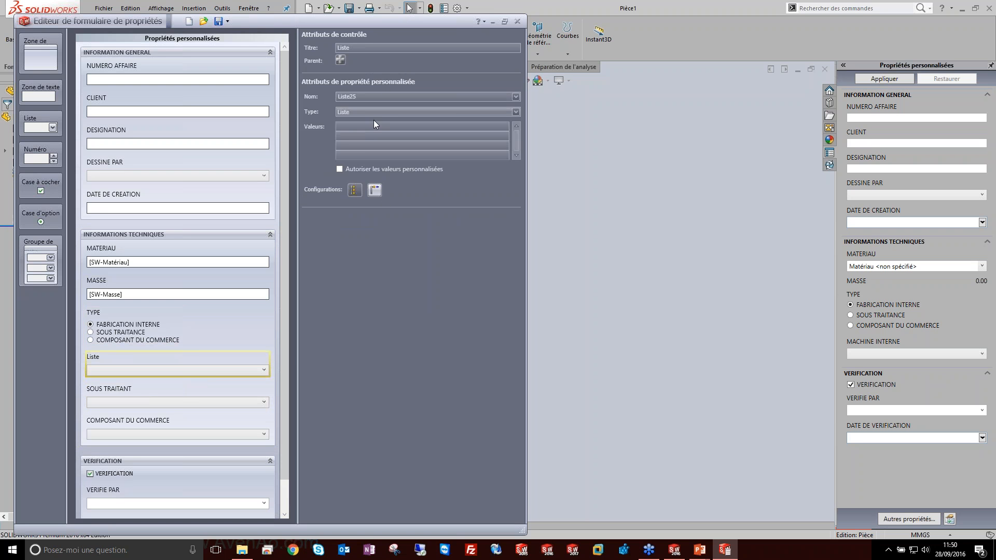
left_click_drag(364, 48, 316, 48)
type("MACHINE INTERNE")
left_click_drag(396, 48, 323, 49)
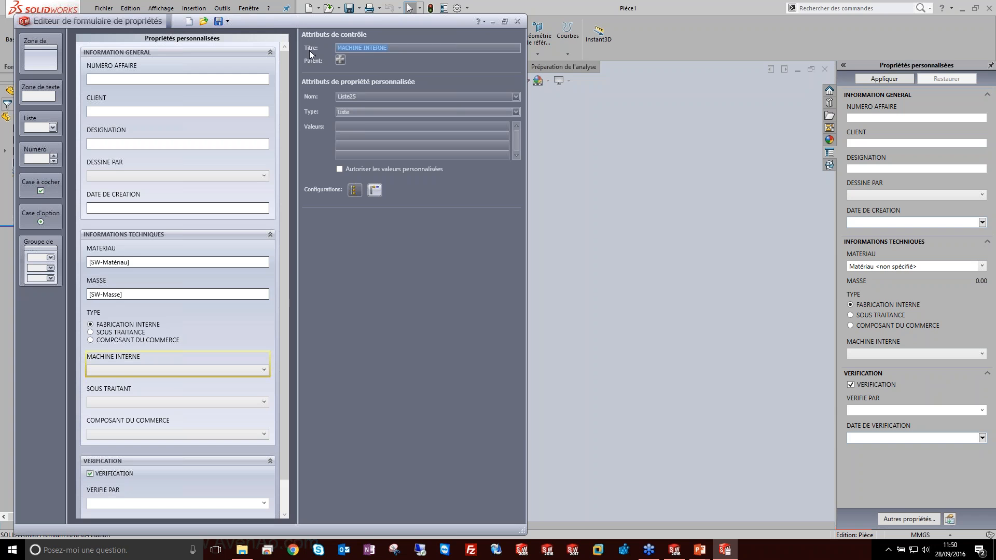
left_click(367, 99)
Give the MACHINE INTERNE list the values MACHINE 1, MACHINE 2 and MACHINE 3.
left_click(381, 110)
left_click(381, 111)
left_click(348, 129)
type("MACHINE ")
type("1 ")
type("MACHINE ")
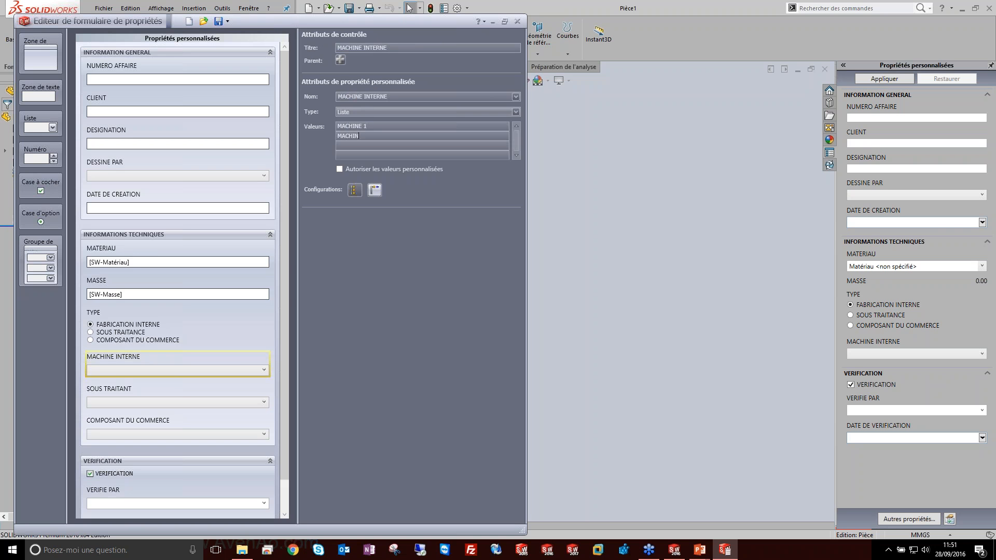
type("2 ")
type("MACHINE")
Check the MACHINE INTERNE list's choices and link the list to the FABRICATION INTERNE option of the TYPE group.
left_click(204, 327)
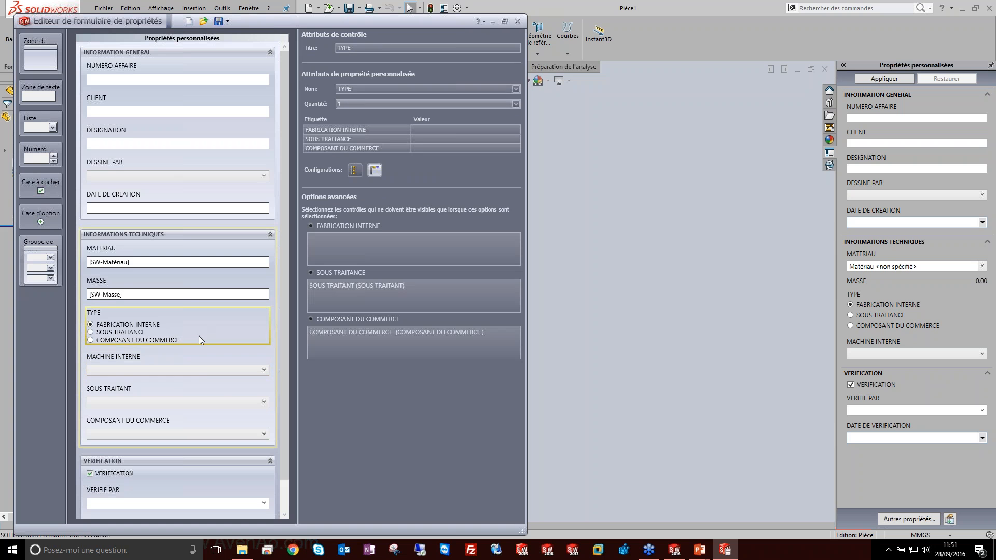
left_click(180, 370)
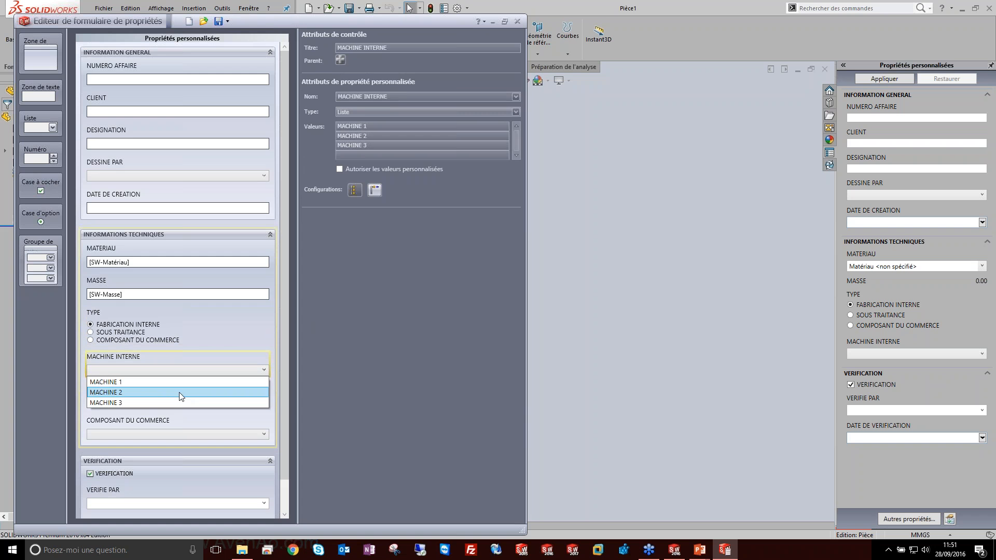
left_click(381, 288)
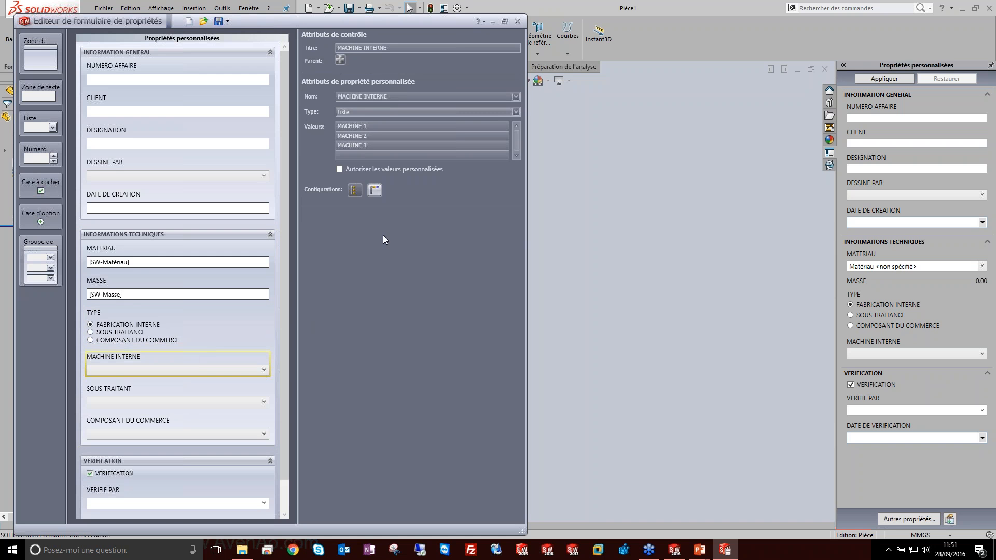
left_click(205, 328)
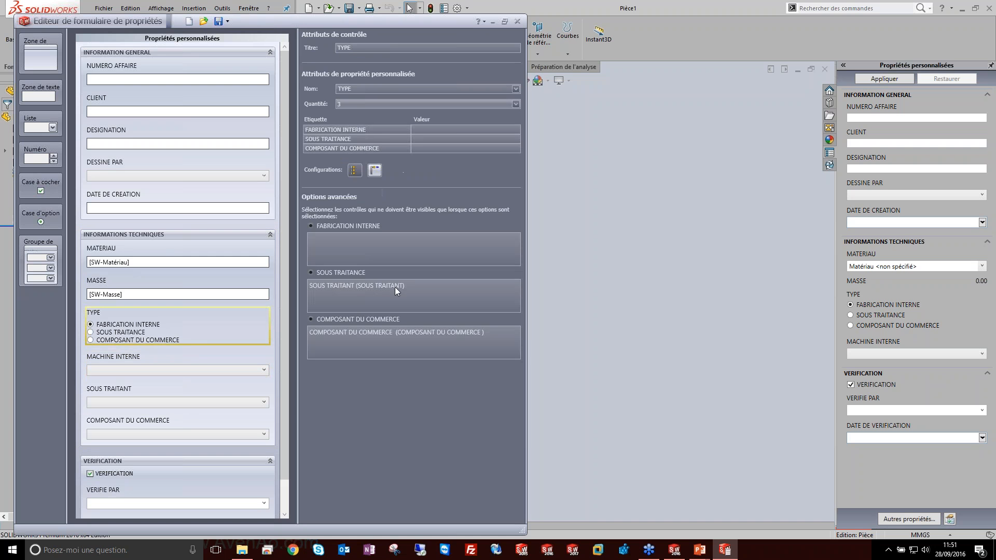
left_click(394, 250)
left_click(189, 363)
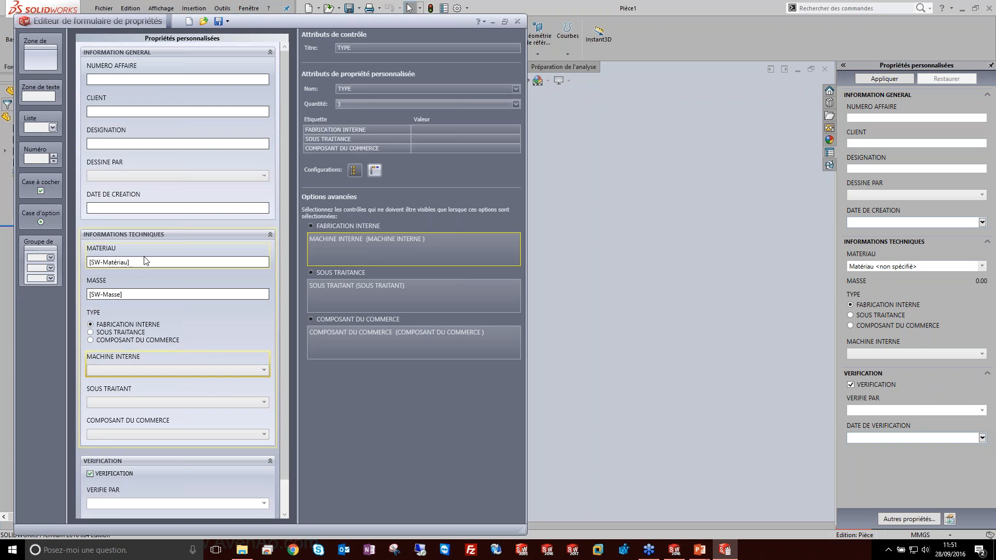
Try adding the VERIFICATION group and its checkbox to the FABRICATION INTERNE visibility box, and remove both entries again.
scroll(285, 152, "down", 2)
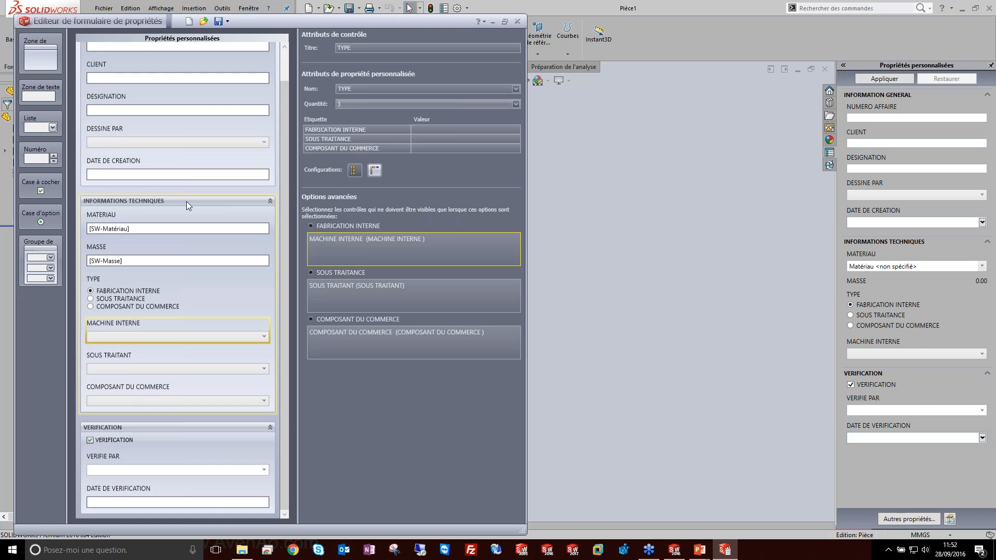
scroll(185, 201, "up", 1)
scroll(140, 166, "down", 1)
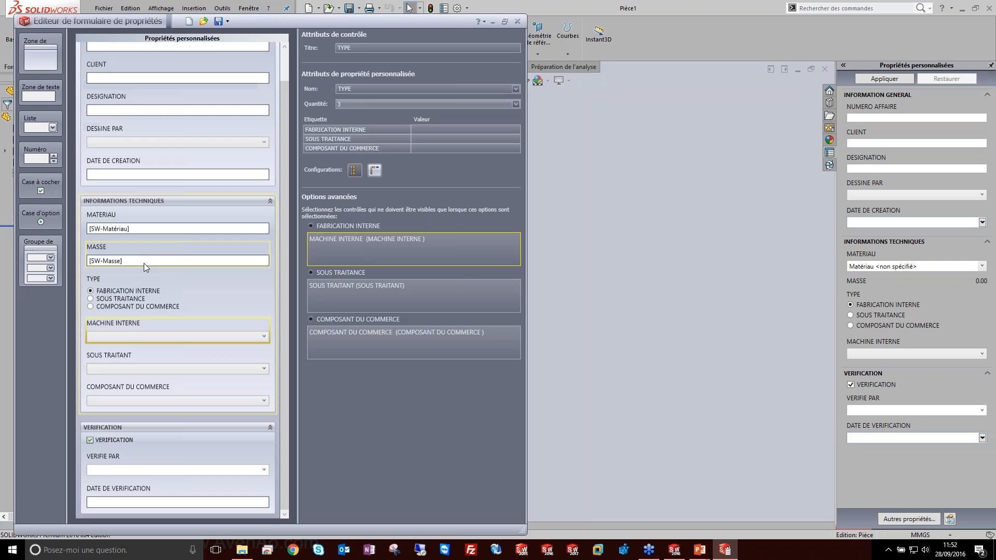
left_click(179, 430)
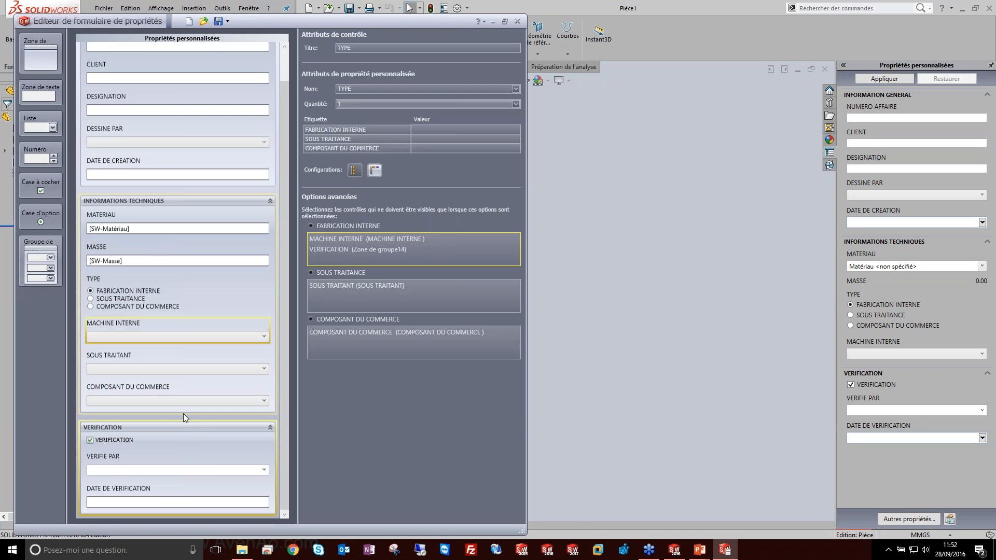
left_click(172, 440)
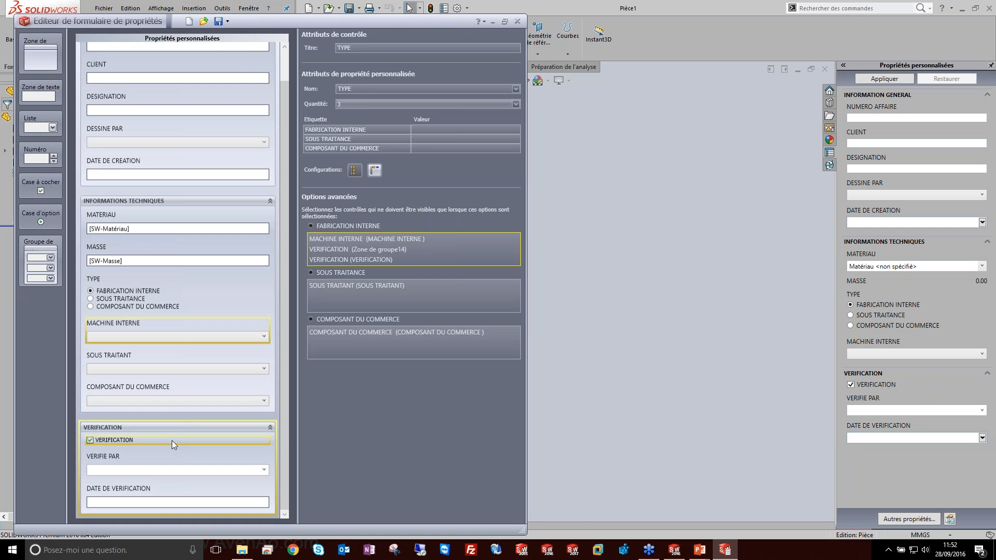
left_click(366, 261)
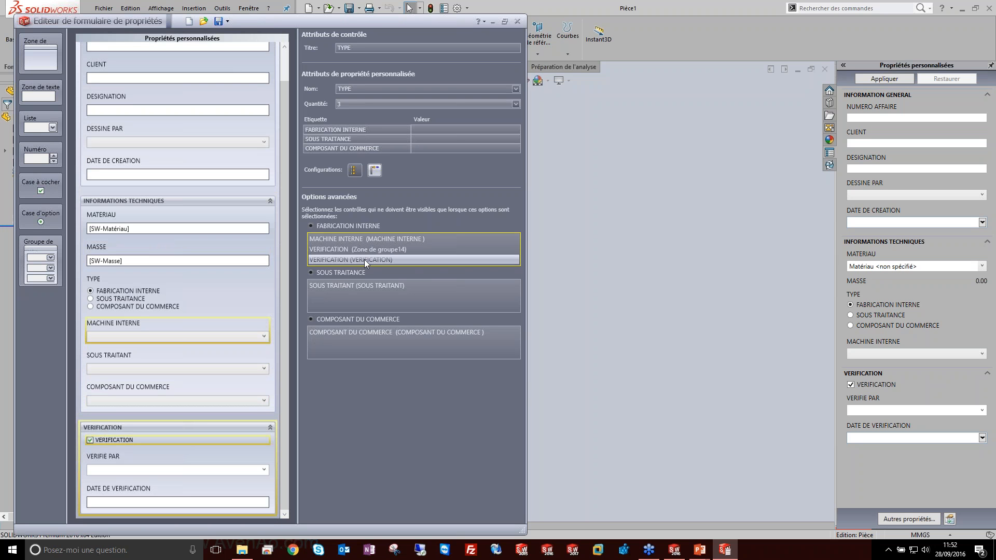
key("Delete")
left_click(362, 249)
key("Delete")
left_click(371, 422)
Set the default state of the VERIFICATION checkbox to Non cochée.
left_click(183, 426)
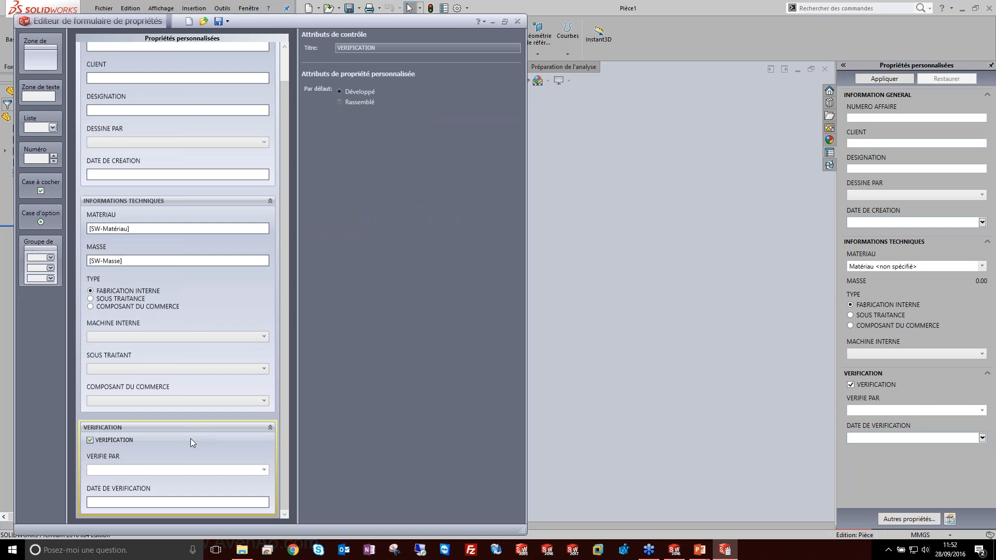
left_click(151, 441)
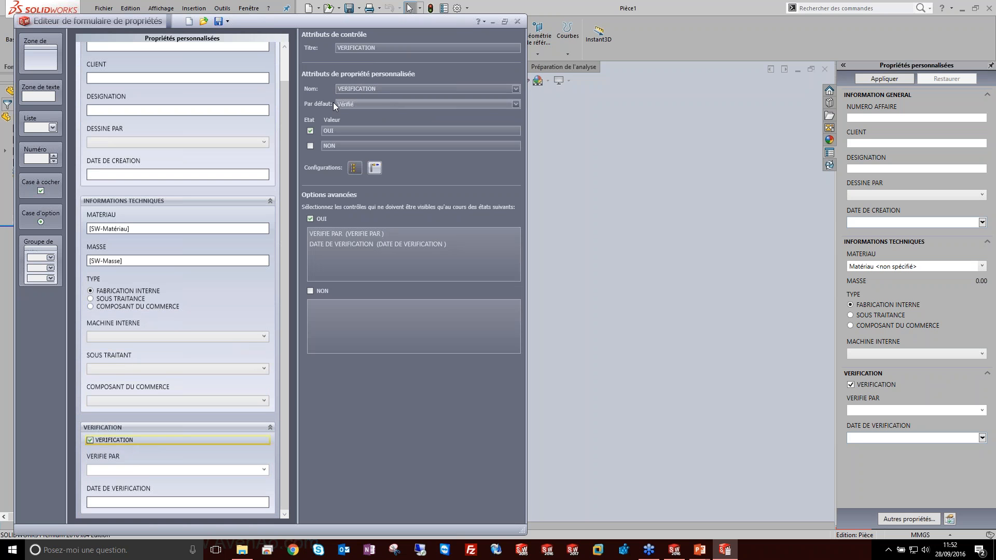
left_click(515, 104)
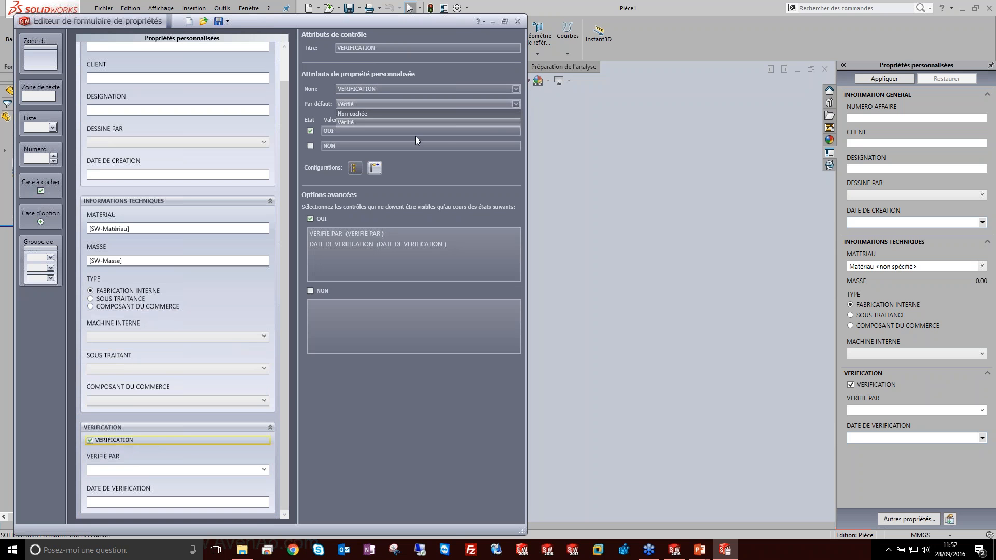
left_click(407, 113)
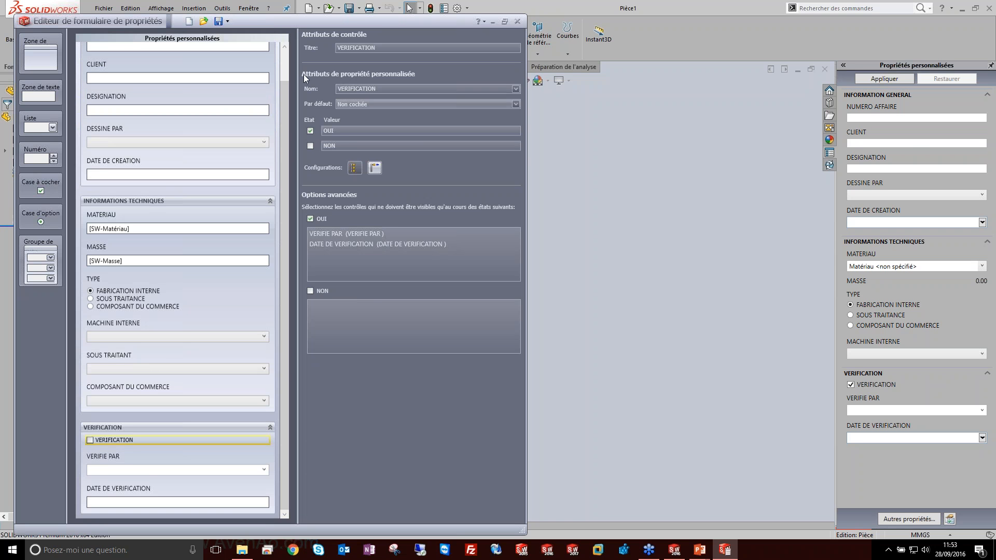
Close the property form editor without saving the changes.
left_click(516, 22)
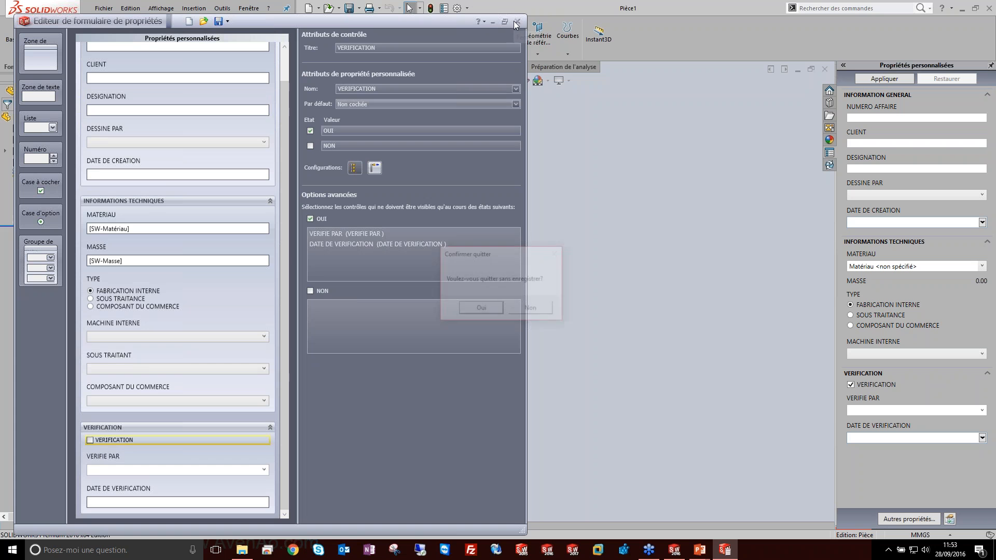
left_click(491, 309)
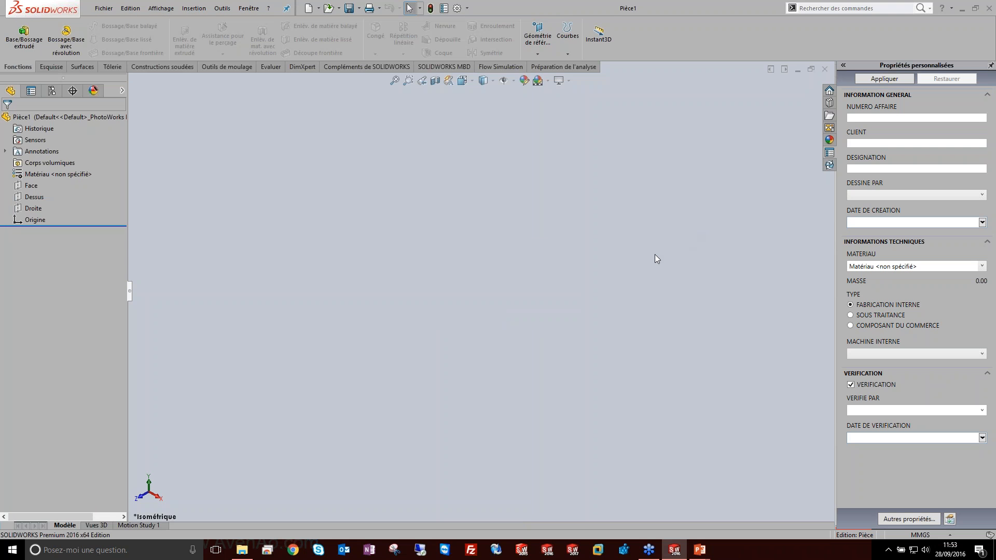
Sketch a rectangle about 108 mm by 90 mm on a standard plane around the origin and extrude it 10 mm.
left_click(23, 35)
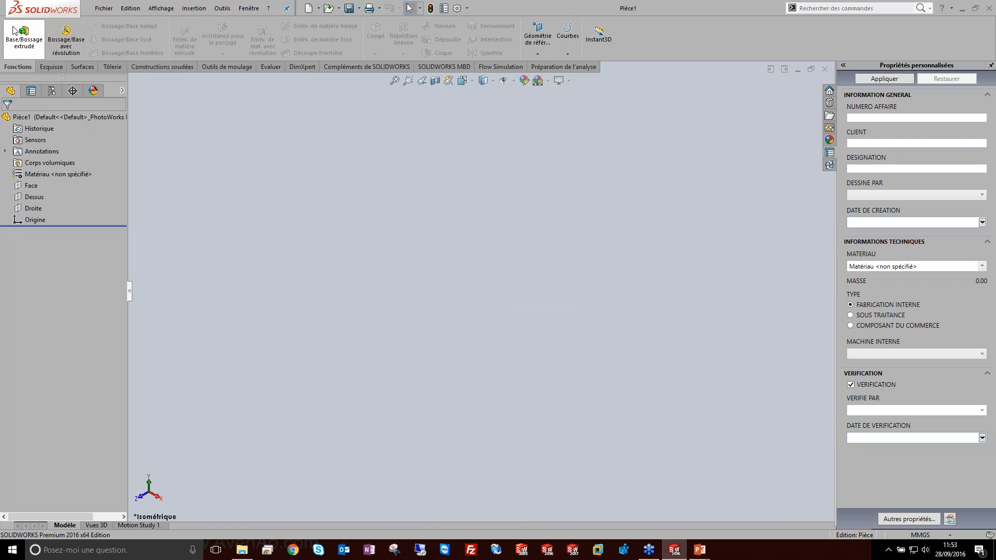
left_click(398, 251)
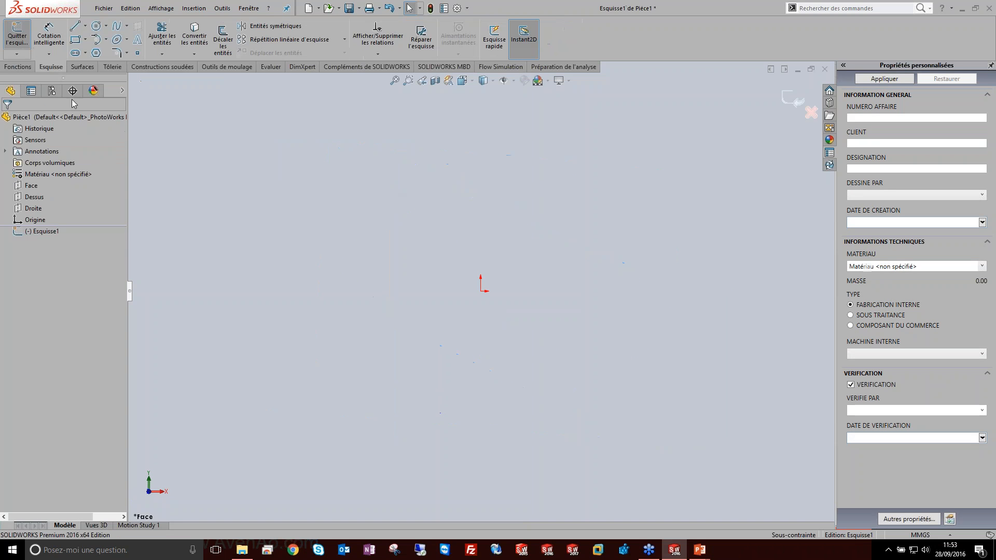
left_click(76, 40)
left_click(348, 166)
left_click(678, 440)
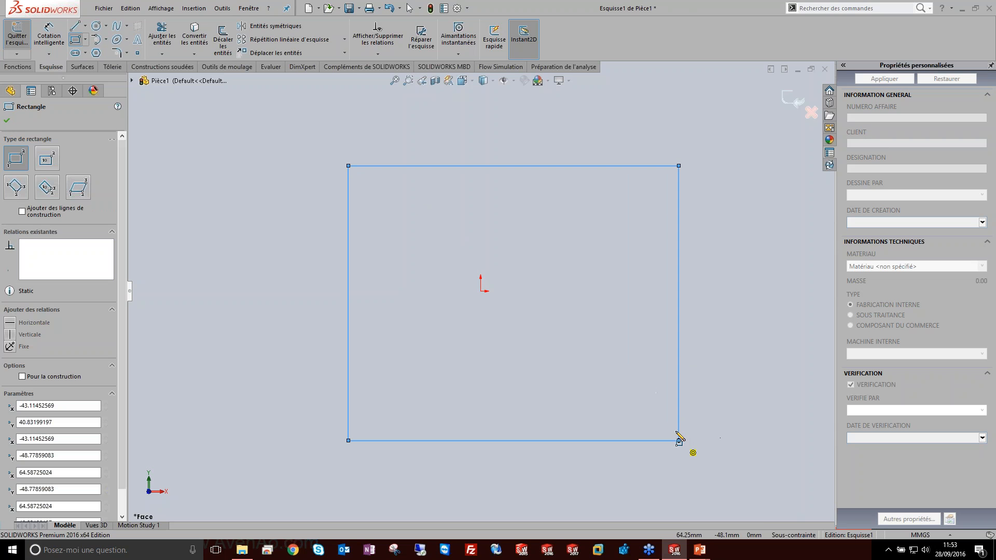
left_click(784, 100)
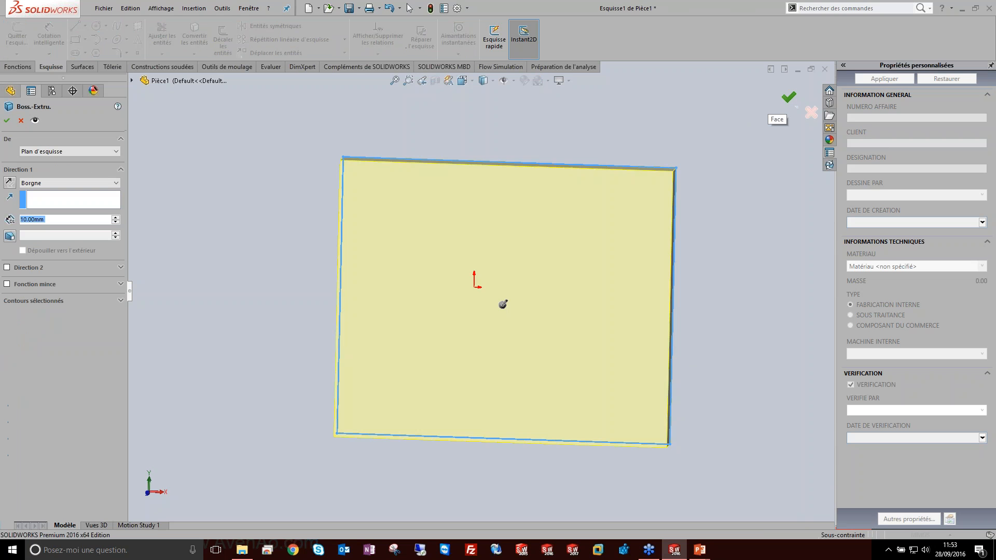
left_click(784, 99)
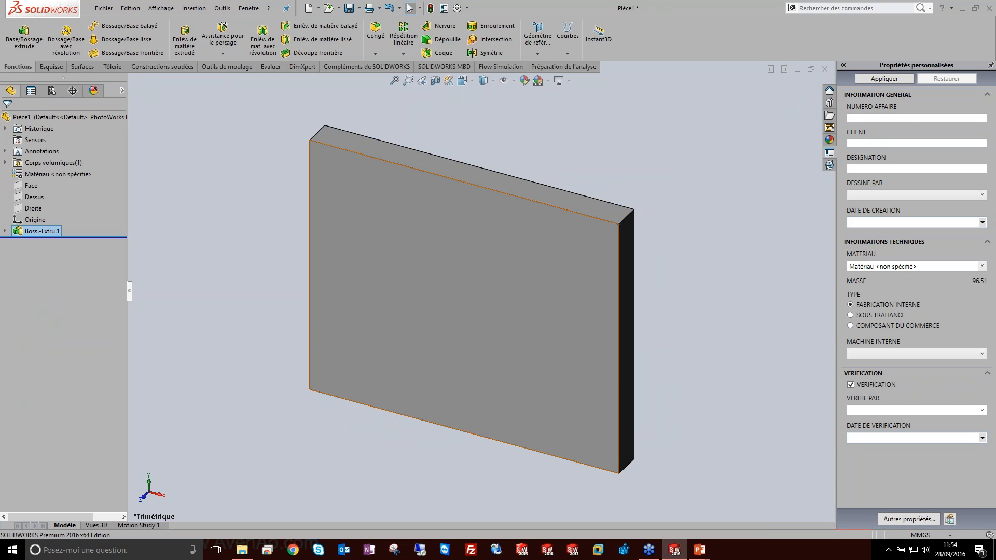
Fill in the part's project number under NUMERO AFFAIRE, AVENAO as CLIENT and PLAQUE as DESIGNATION.
left_click(909, 117)
type("123456789")
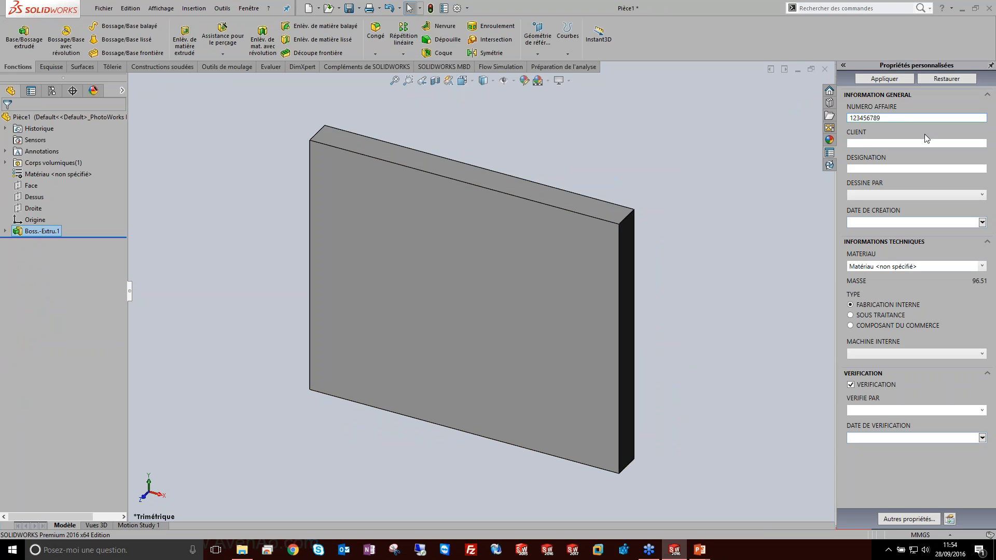
key("Tab")
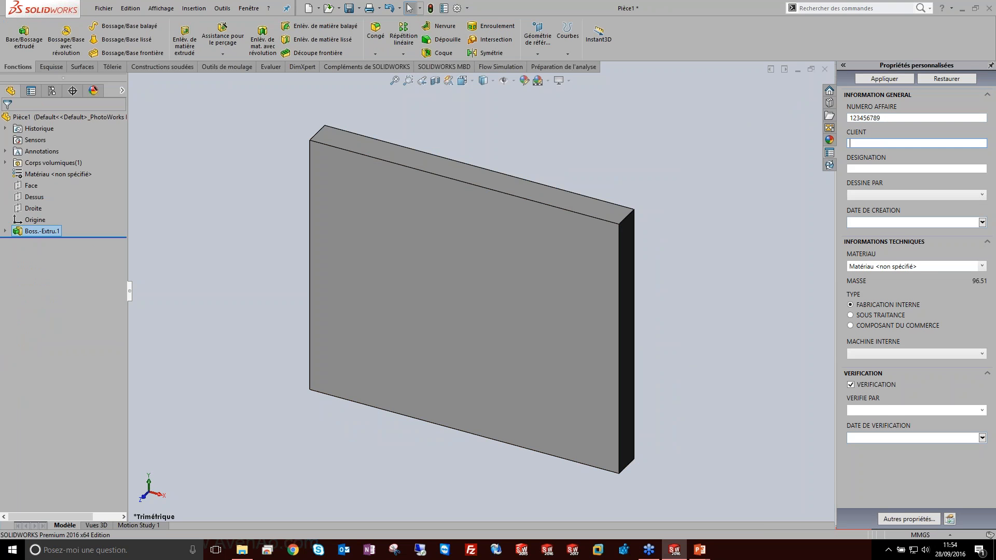
type("avenao")
key("BackSpace")
key("BackSpace")
key("BackSpace")
key("BackSpace")
key("BackSpace")
type("AVENAO")
left_click(898, 169)
type("PLAQUE")
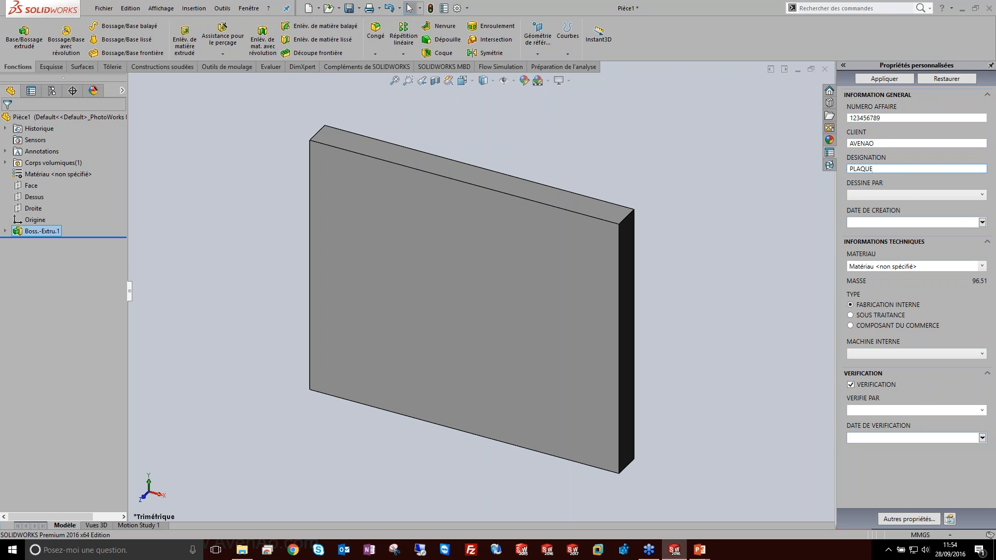
Choose the drafter's name for DESSINE PAR and set DATE DE CREATION to 28/09/2016.
left_click(911, 195)
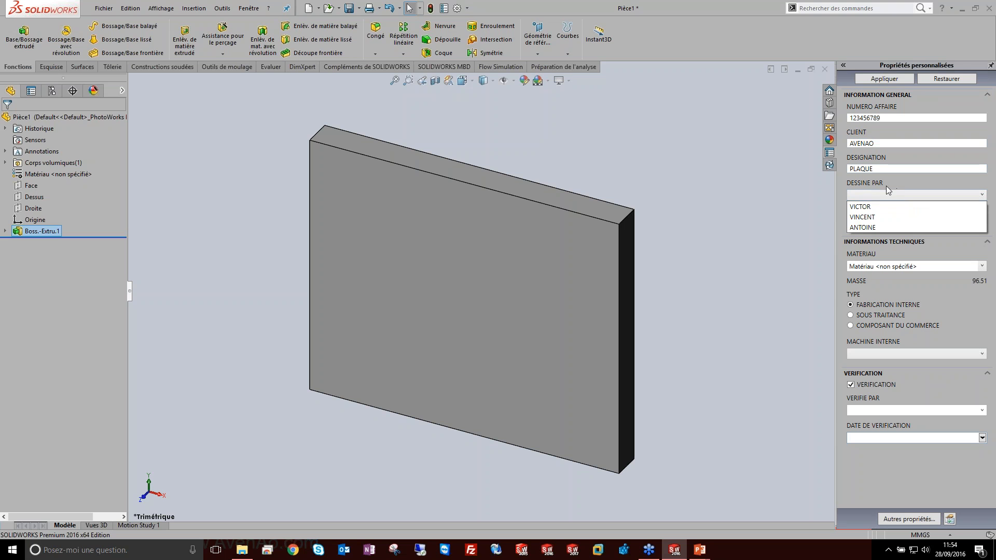
left_click(938, 193)
left_click(937, 194)
left_click(900, 192)
left_click(858, 196)
left_click(921, 195)
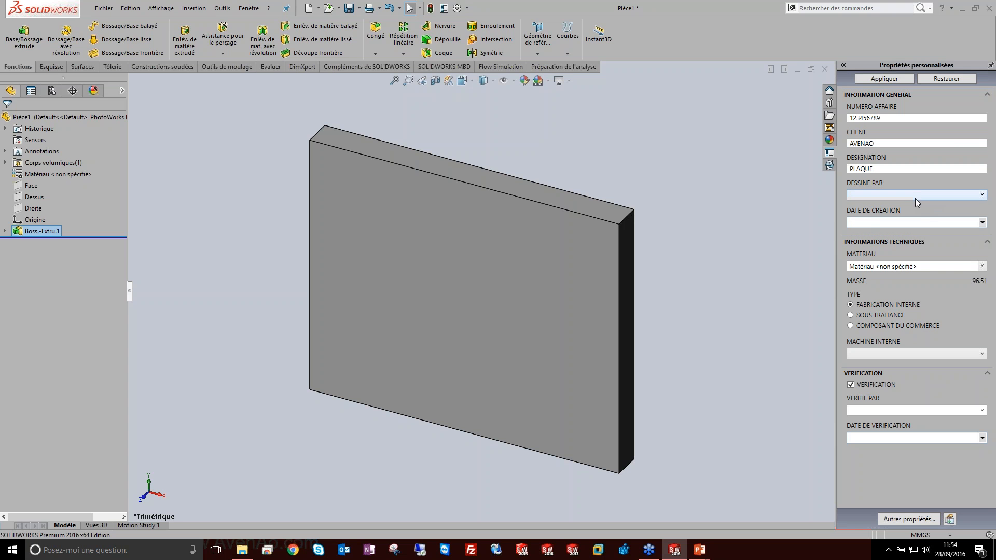
left_click(915, 194)
left_click(892, 208)
left_click(982, 222)
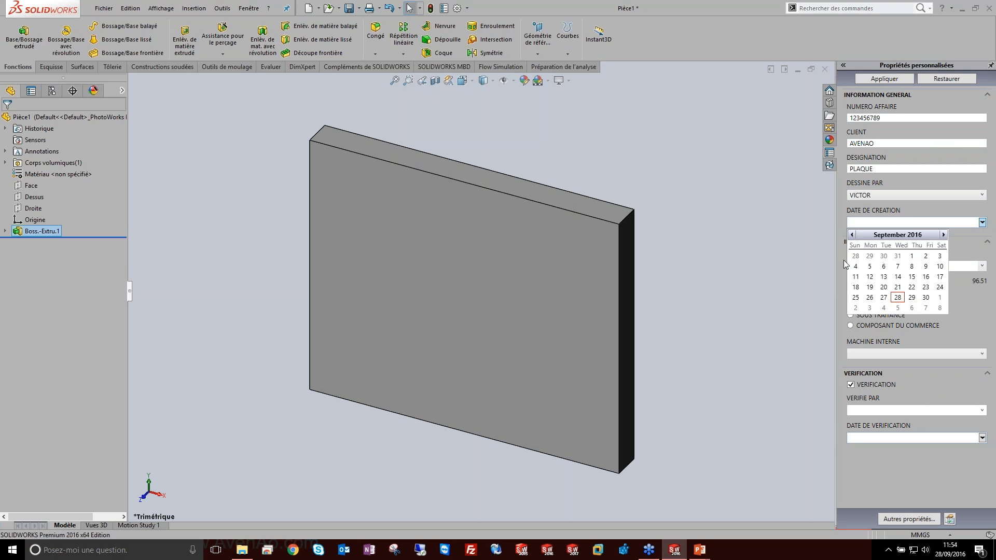
left_click(897, 297)
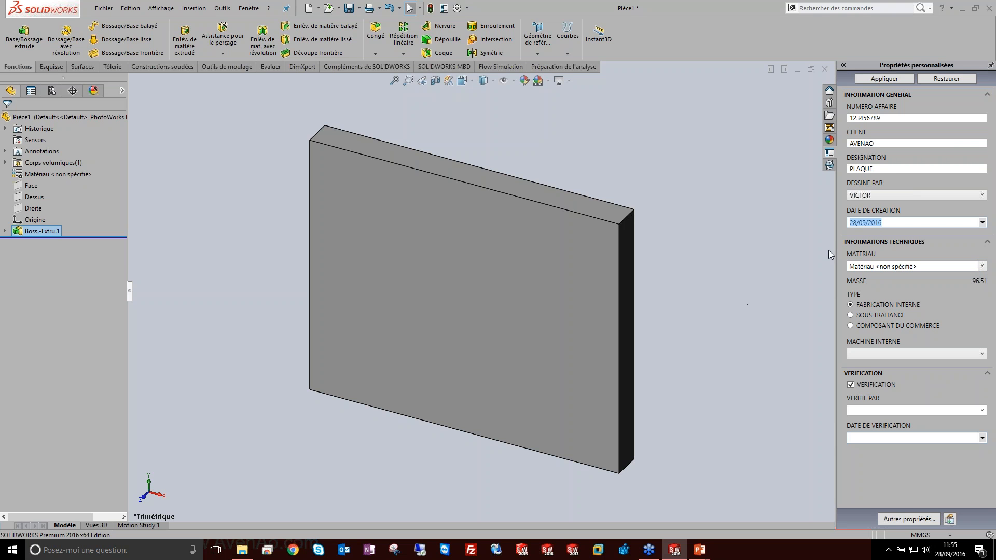
left_click(925, 268)
left_click(982, 266)
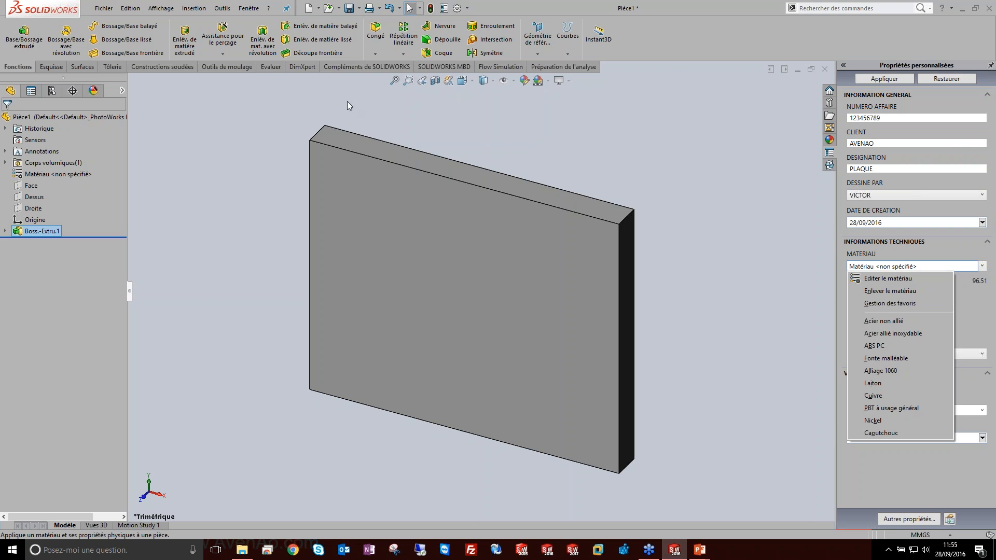
left_click(384, 149)
left_click(388, 172)
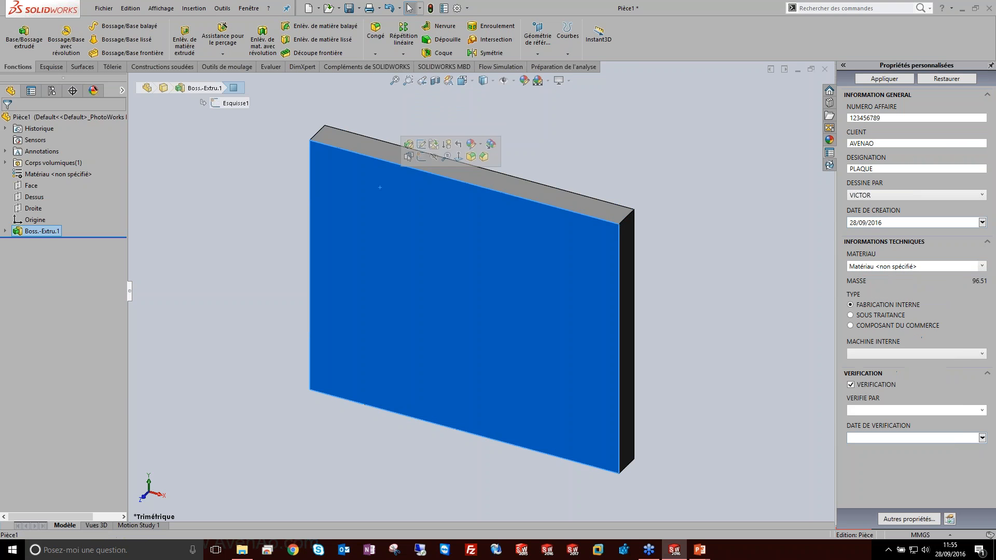
Edit the plate's base sketch, dimension the rectangle's upper edge and exit the sketch.
left_click(5, 231)
left_click(33, 242)
left_click(37, 215)
left_click(521, 277)
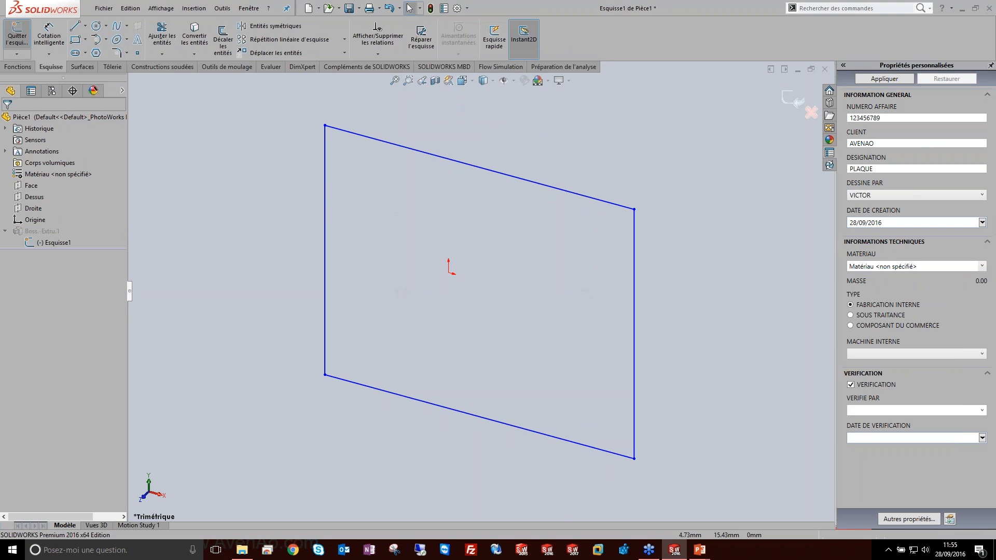
left_click(48, 36)
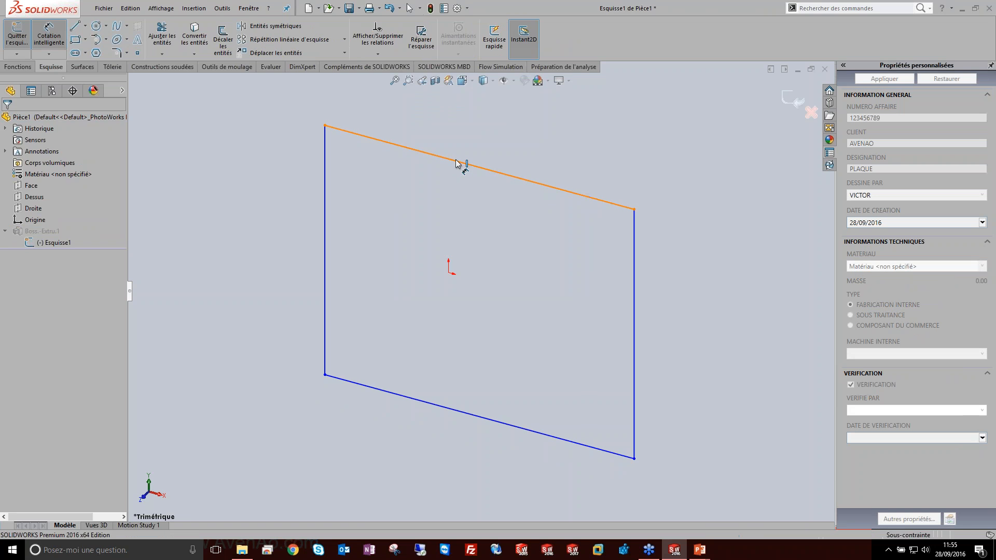
left_click(456, 163)
left_click(467, 93)
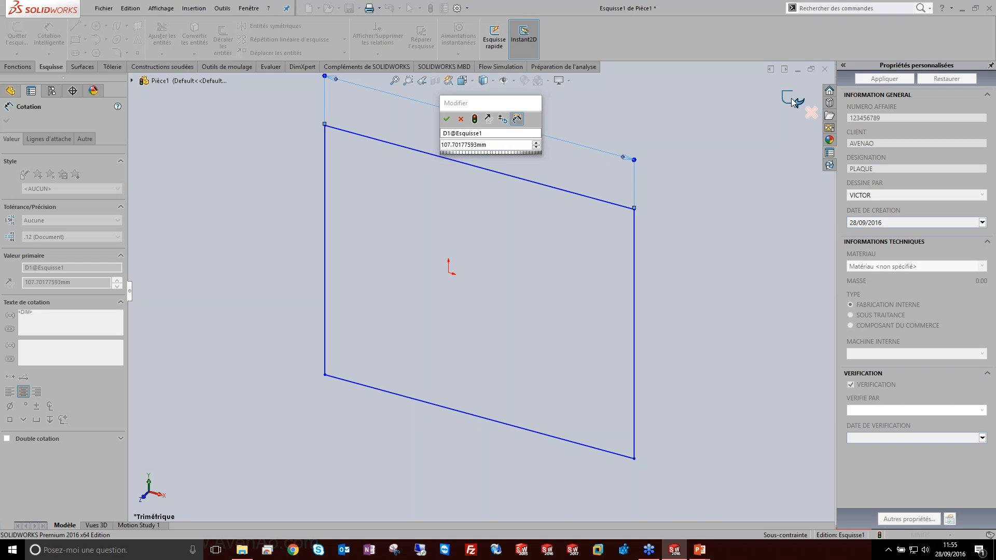
key("Return")
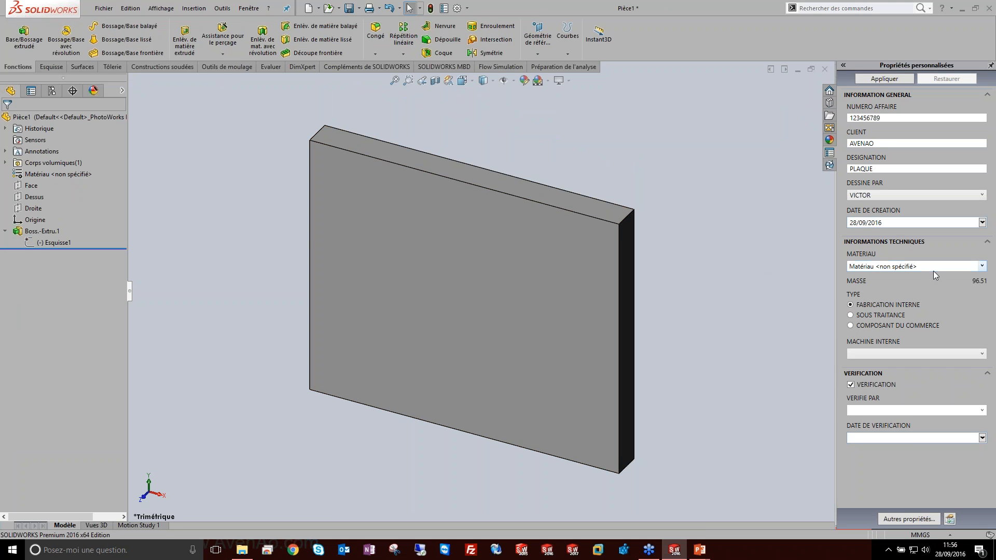
Assign the material 0.6020 (EN-GJL-200) from the DIN Fer category to the plate through the MATERIAU property.
left_click(981, 267)
left_click(913, 277)
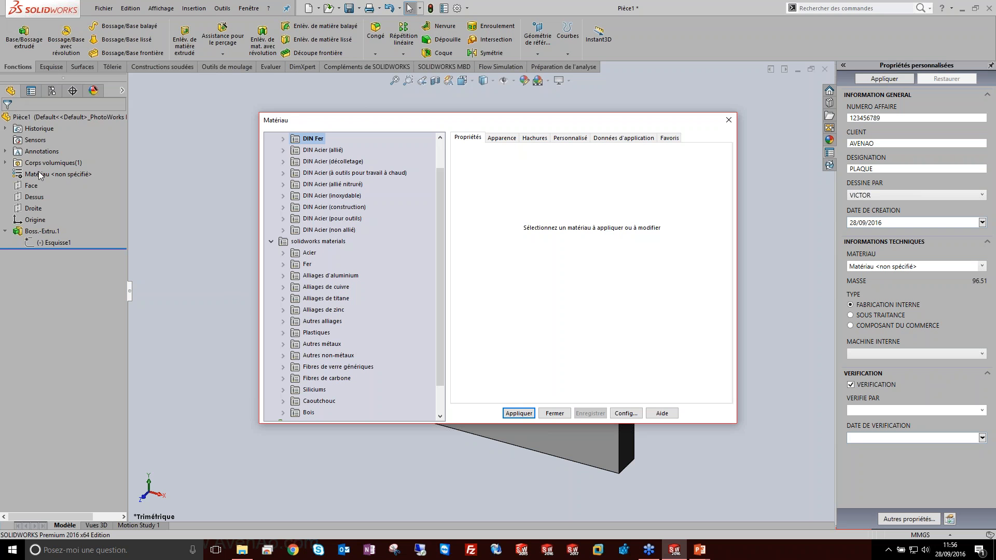
left_click(282, 139)
left_click(330, 175)
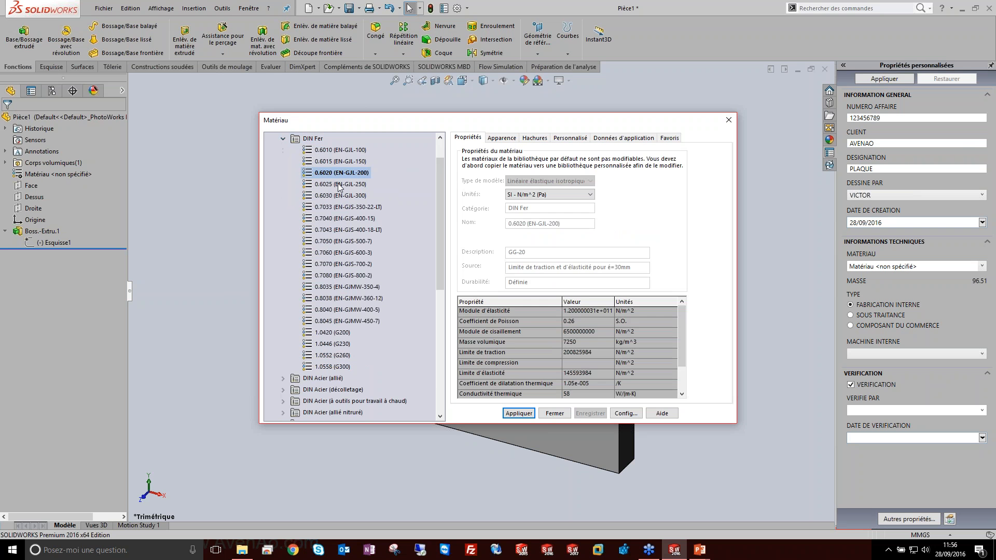
left_click(516, 414)
left_click(568, 414)
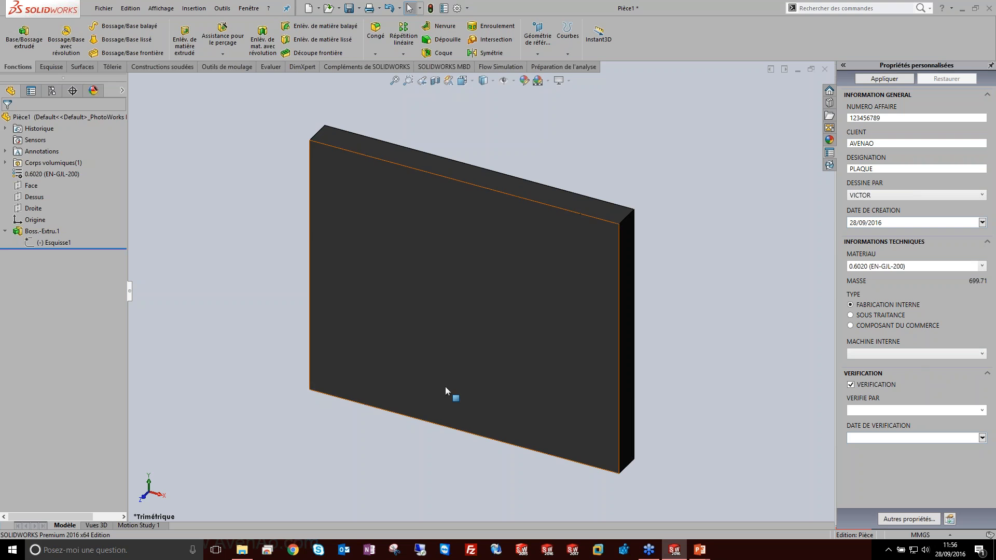
left_click(310, 267)
left_click(278, 253)
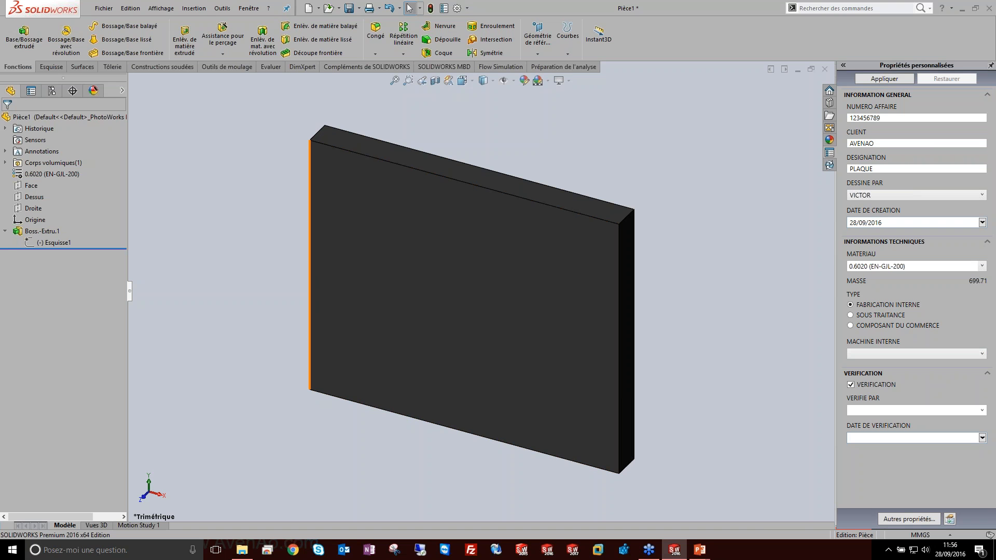
left_click(626, 288)
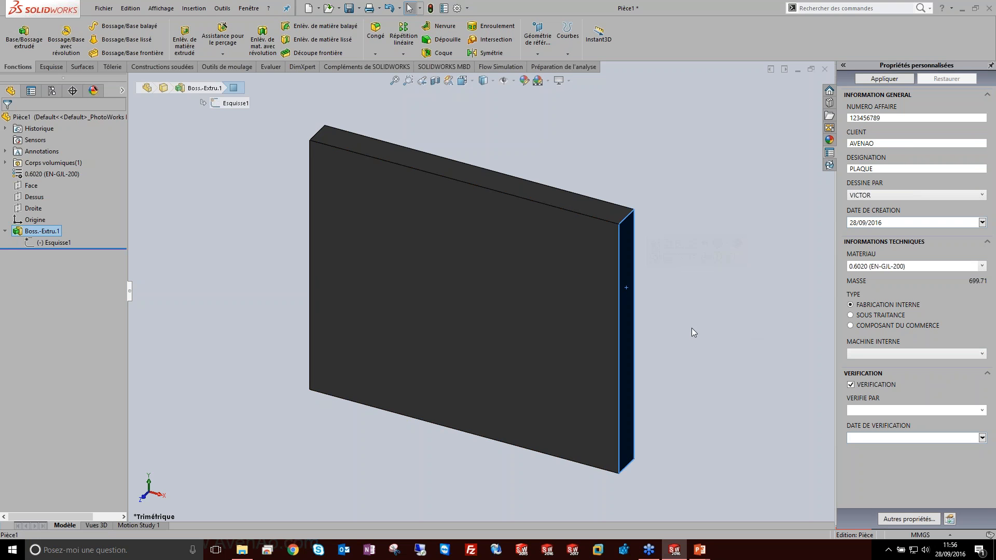
left_click(602, 214)
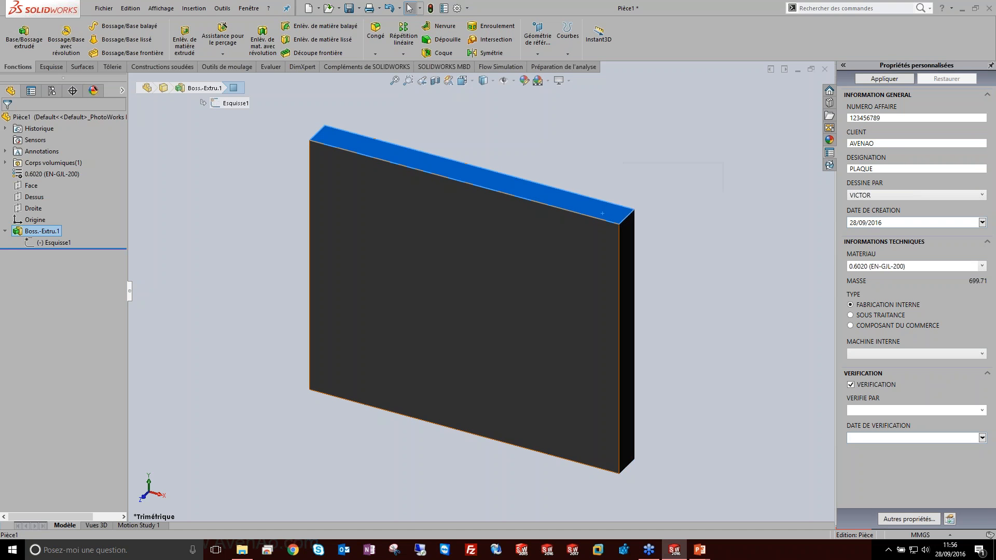
left_click(388, 223)
left_click(660, 284)
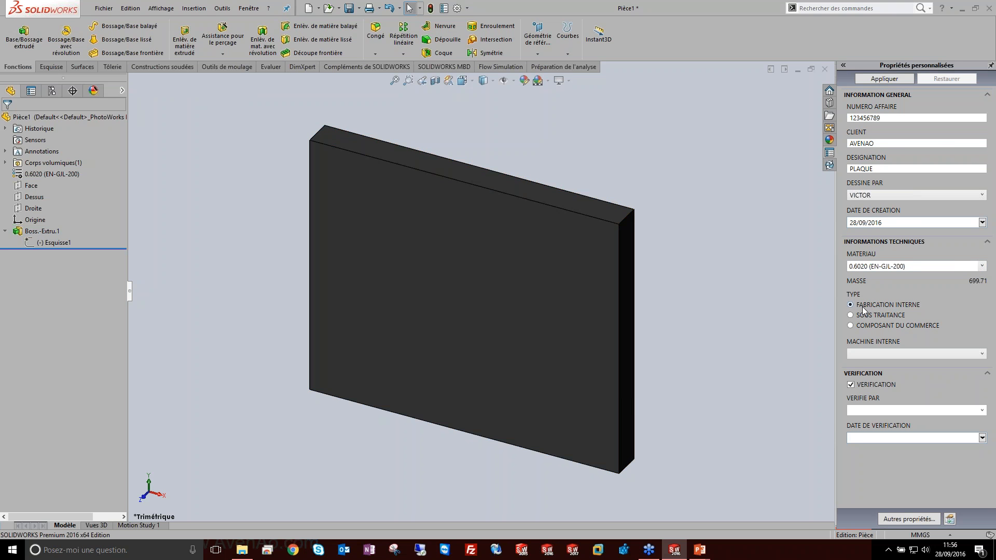
Set TYPE to COMPOSANT DU COMMERCE and choose BOSCH as the commercial component.
left_click(860, 325)
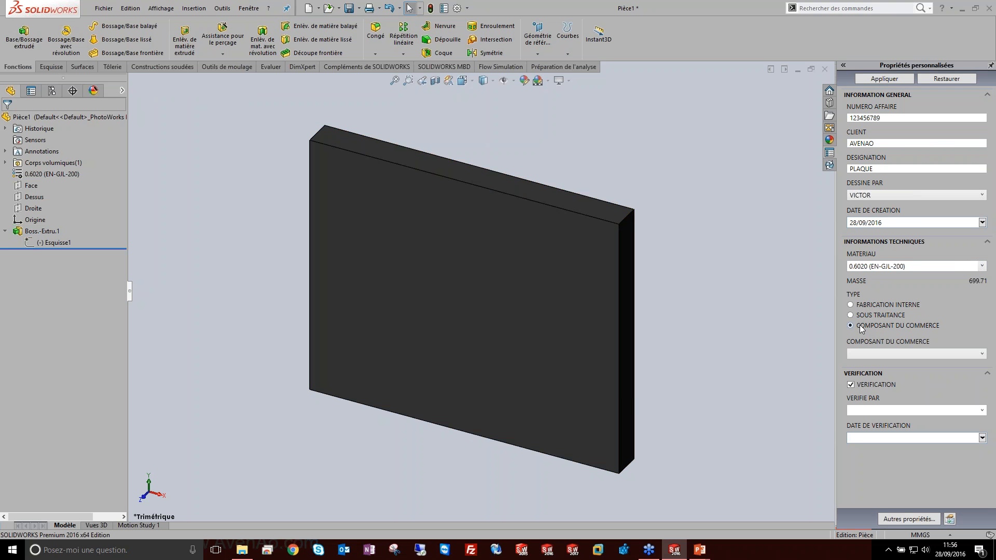
left_click(882, 353)
left_click(883, 364)
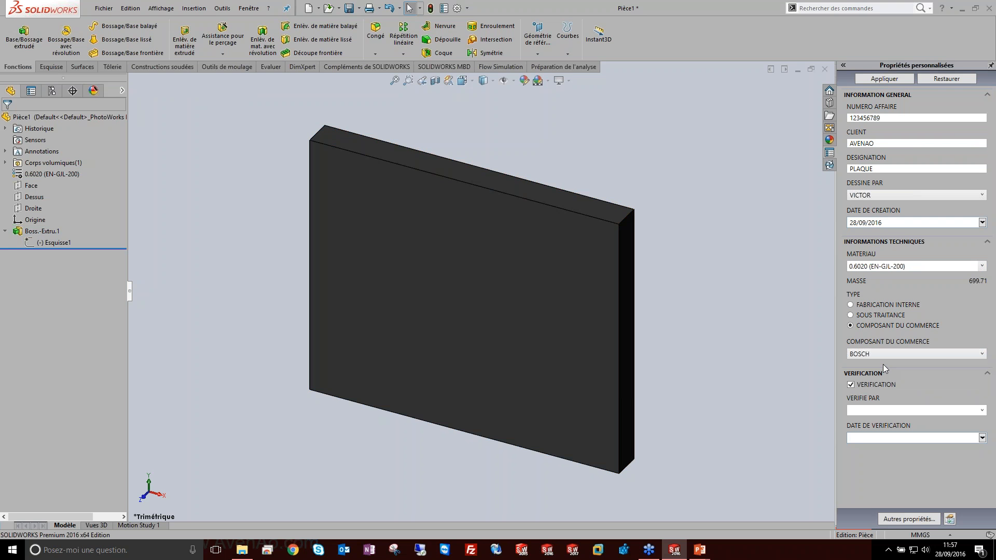
With VERIFICATION enabled, choose the checker's name for VERIFIE PAR, set DATE DE VERIFICATION to 30/09/2016 and apply the properties.
left_click(851, 384)
left_click(851, 384)
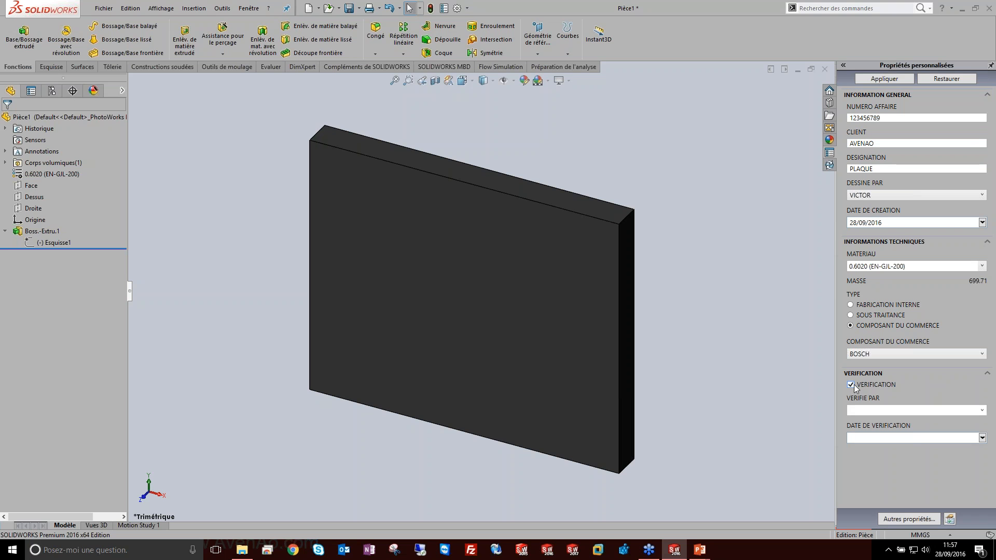
left_click(982, 411)
left_click(920, 422)
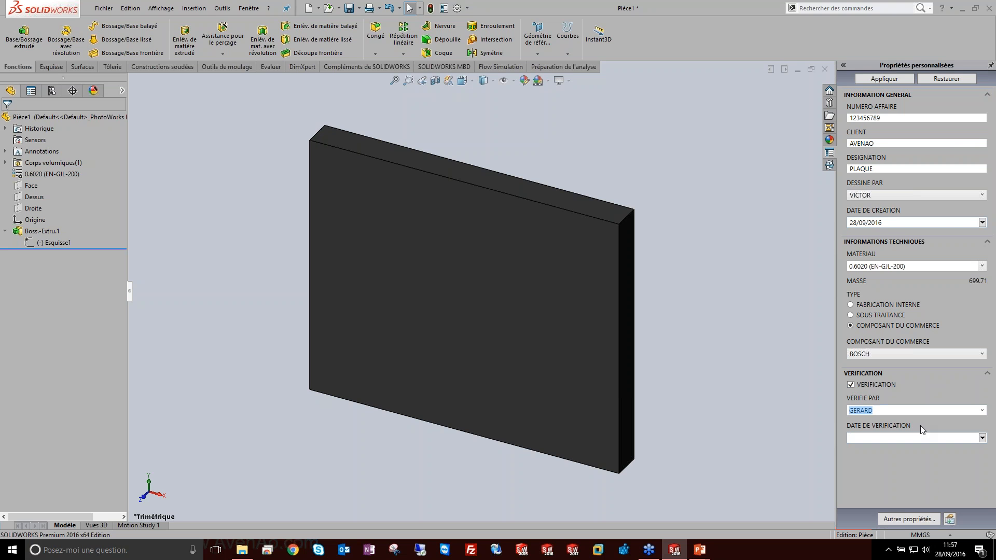
left_click(981, 438)
left_click(925, 514)
left_click(916, 466)
left_click(885, 78)
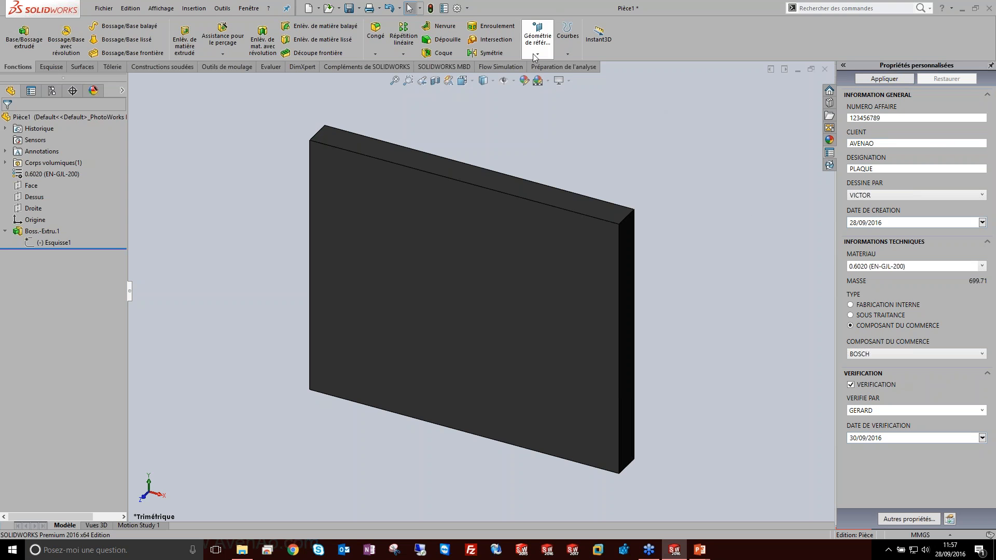
Delete the empty MACHINE INTERNE property from the part's configuration-specific properties and confirm.
left_click(444, 9)
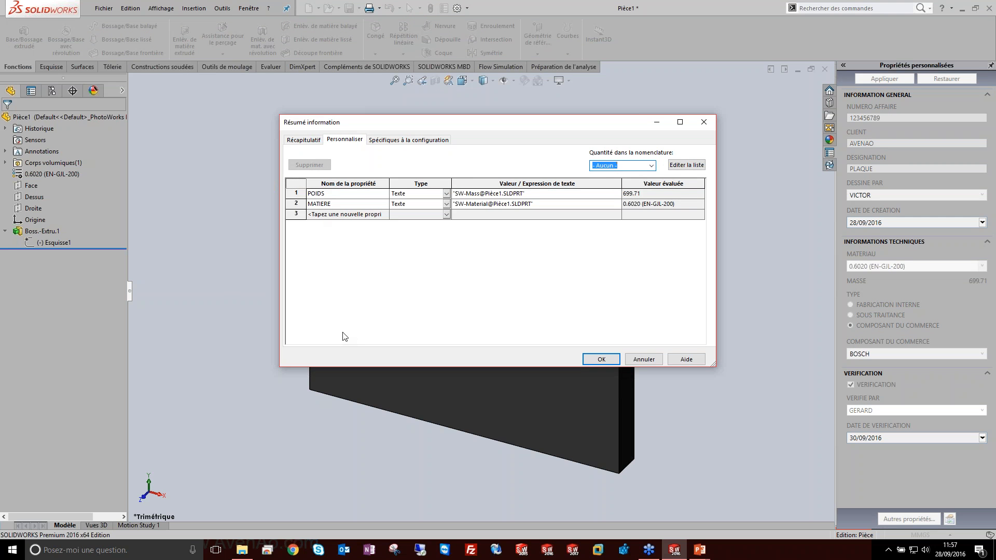
left_click(402, 145)
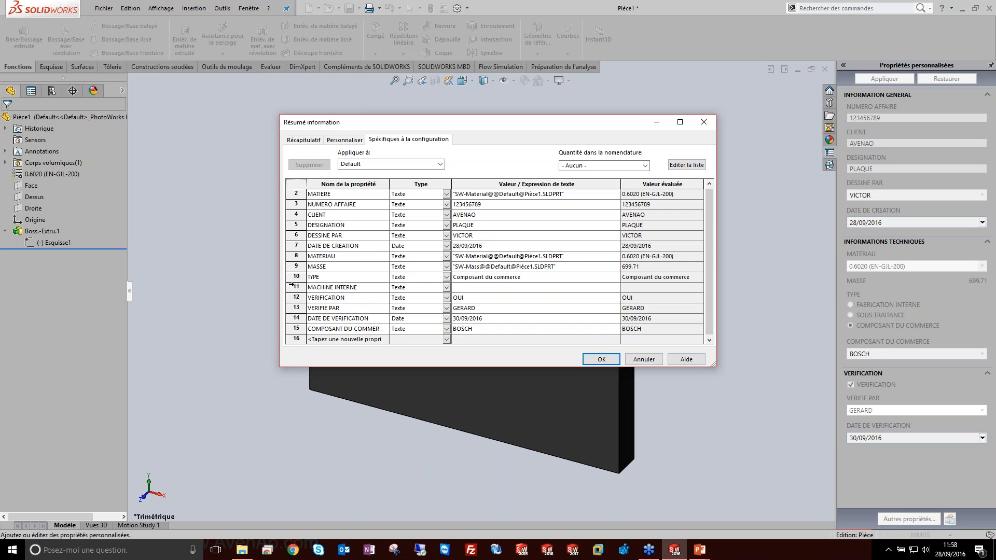
left_click(291, 285)
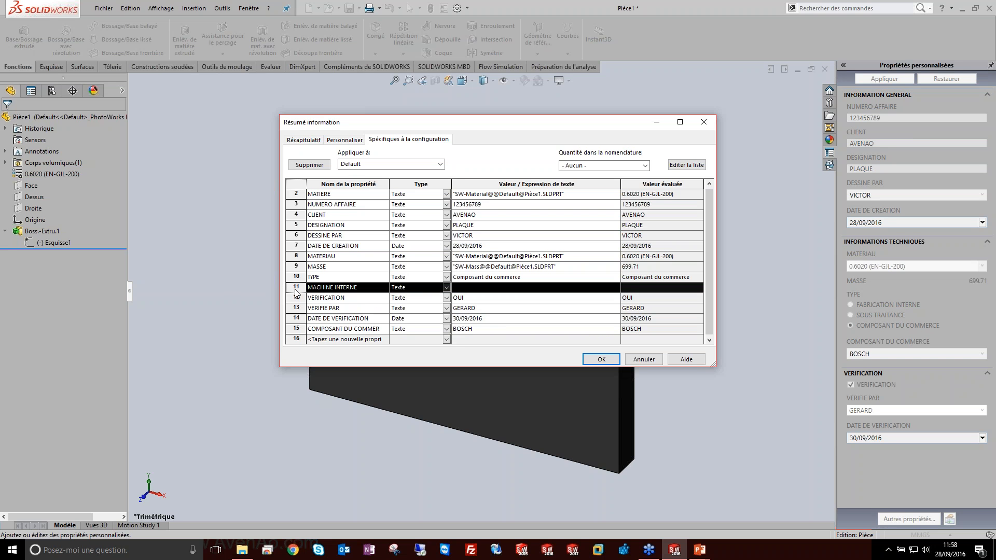
key("Delete")
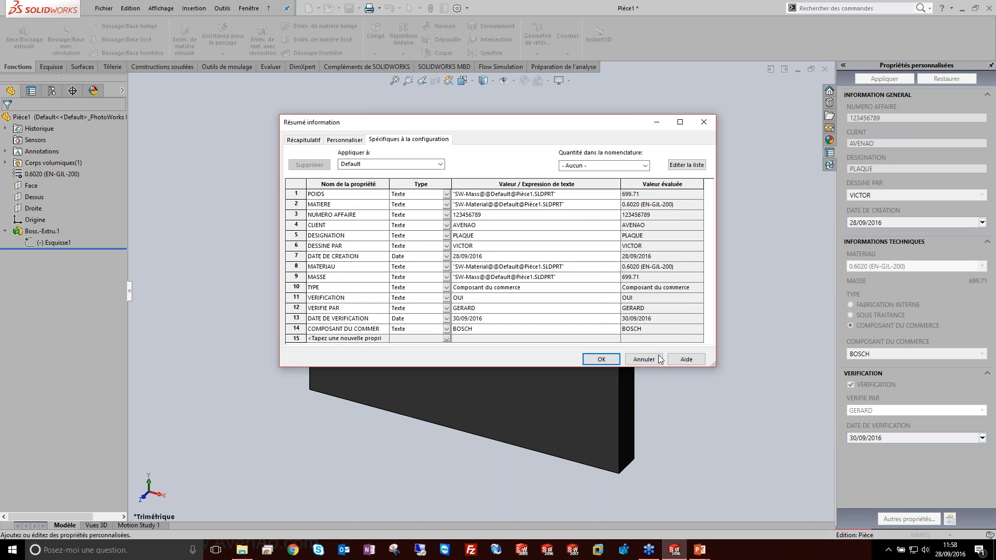
left_click(601, 359)
Reopen the file properties to review the configuration-specific property list, and close them.
scroll(700, 205, "down", 5)
scroll(641, 213, "up", 6)
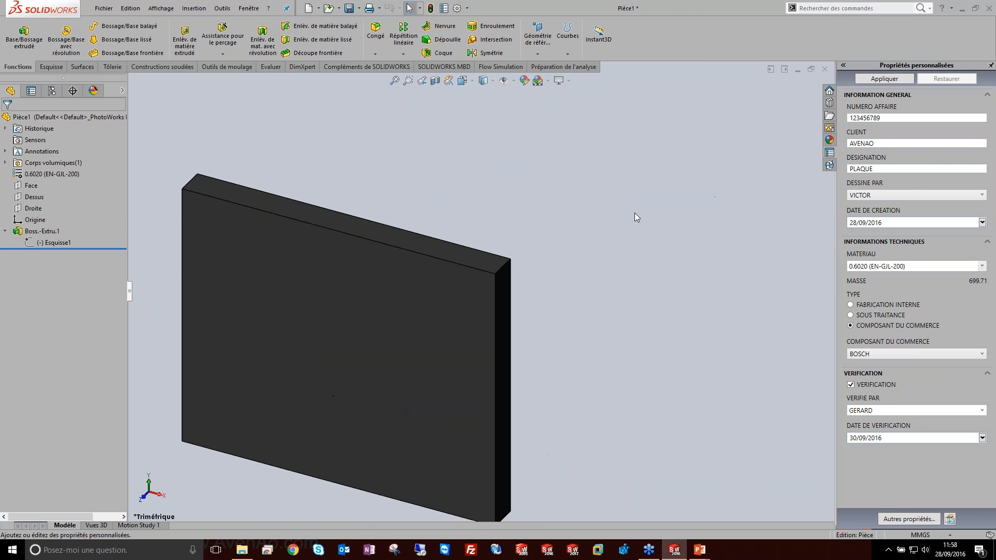
scroll(398, 312, "down", 3)
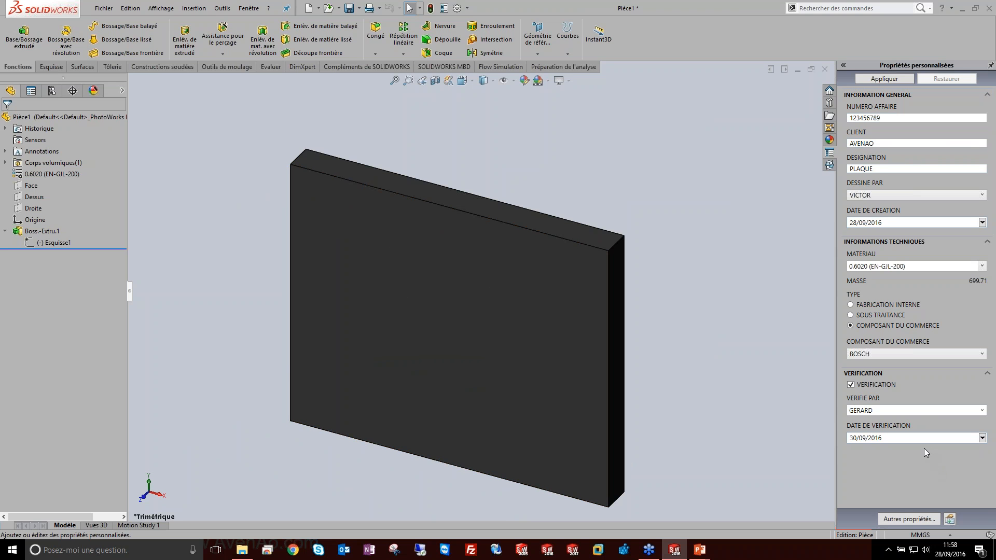
left_click(443, 9)
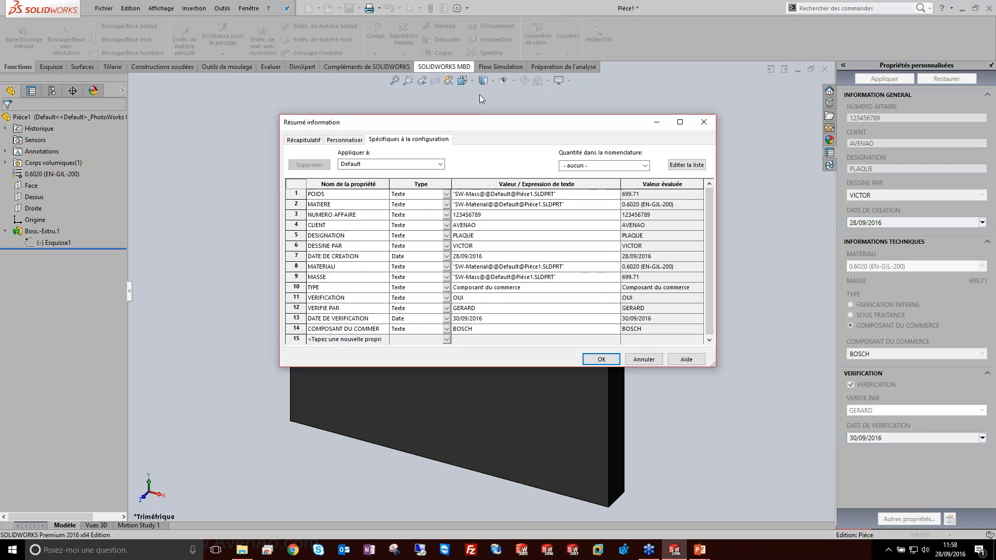
left_click(597, 356)
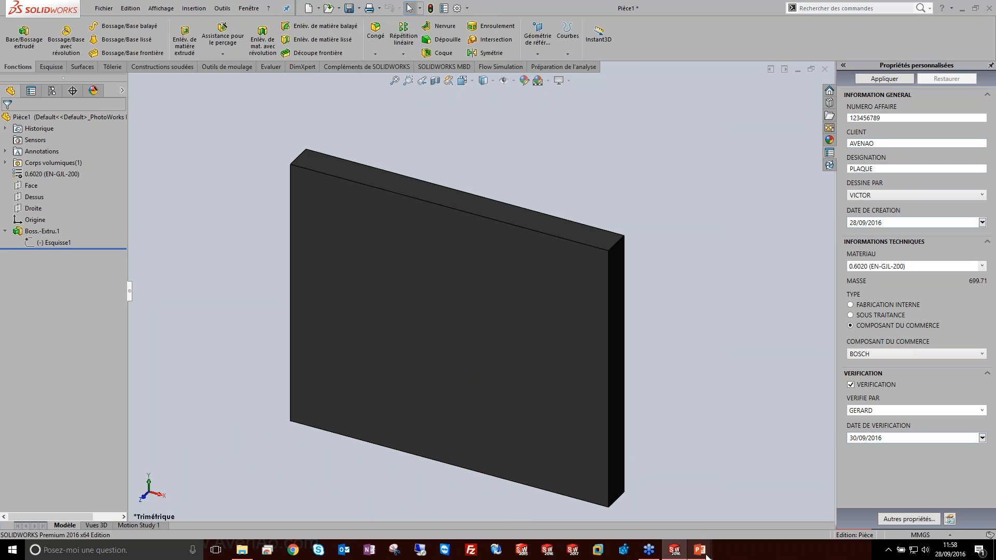
mouse_move(699, 549)
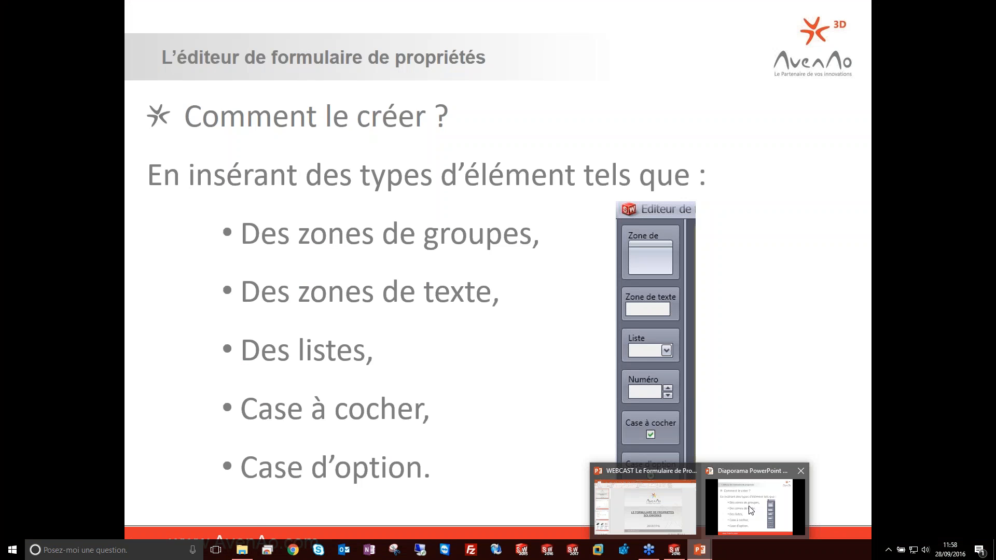
left_click(751, 508)
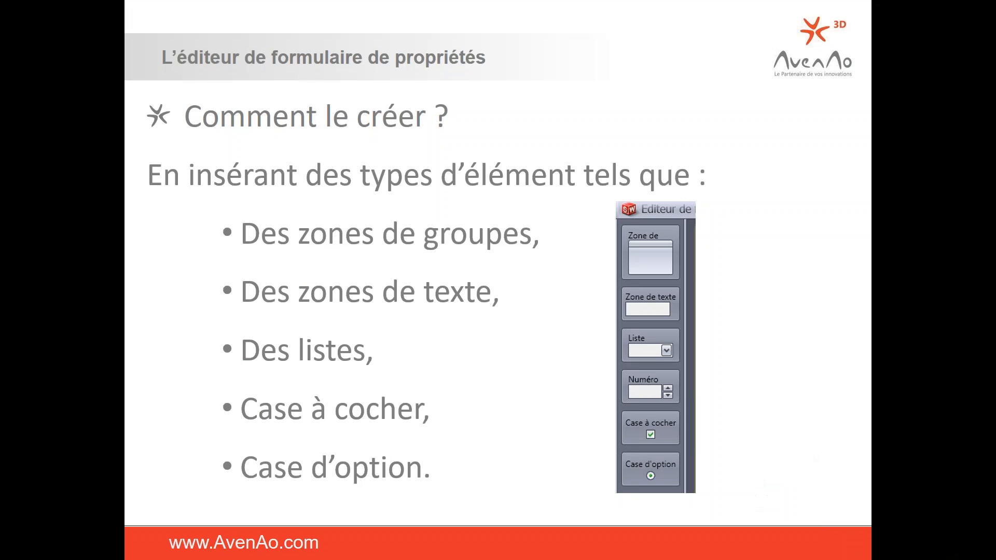
left_click(456, 203)
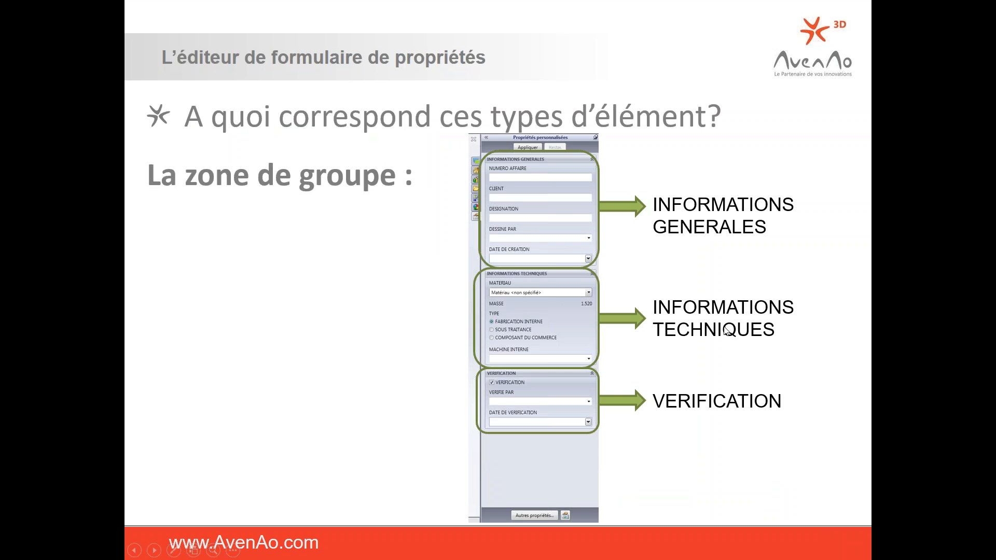
left_click(511, 320)
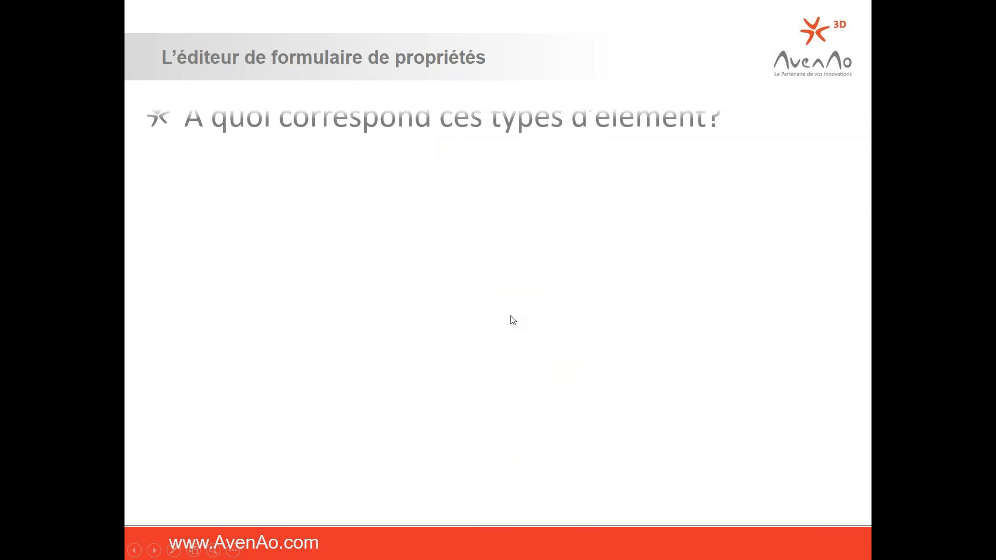
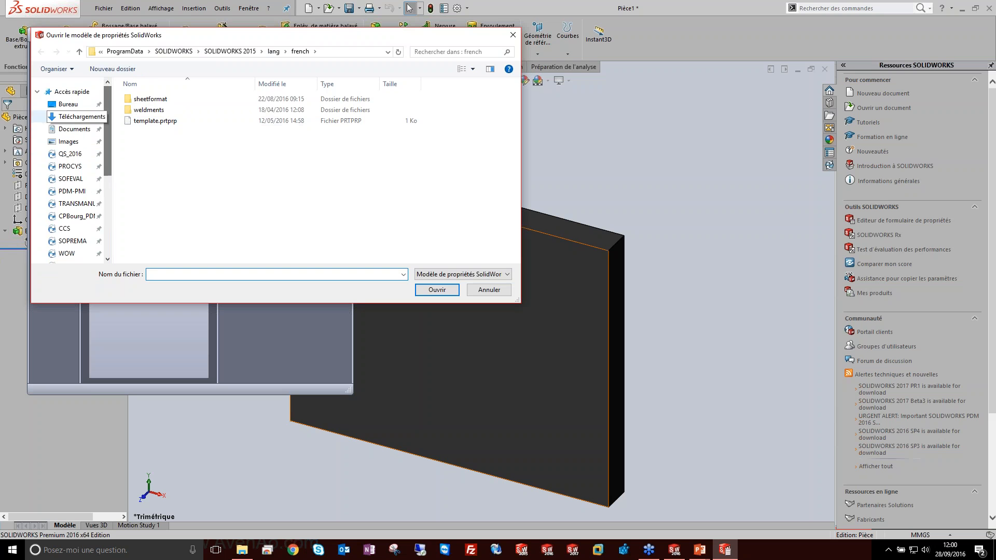
Open the template Formulaire_guide3D_PIECE.prtprp from the desktop training folder's Modèle_Guide3D subfolder in the property form editor.
left_click(66, 103)
double_click(135, 98)
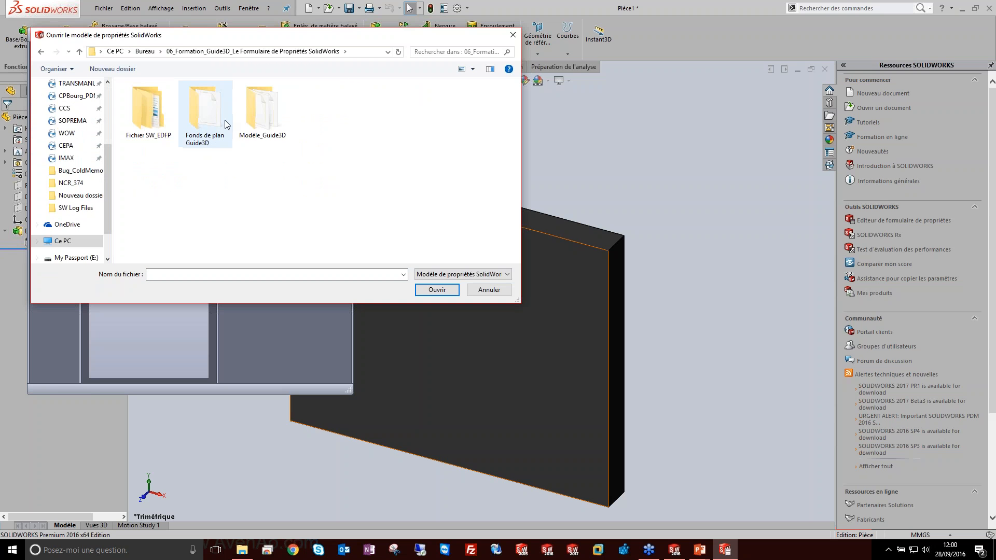
left_click(269, 122)
double_click(269, 122)
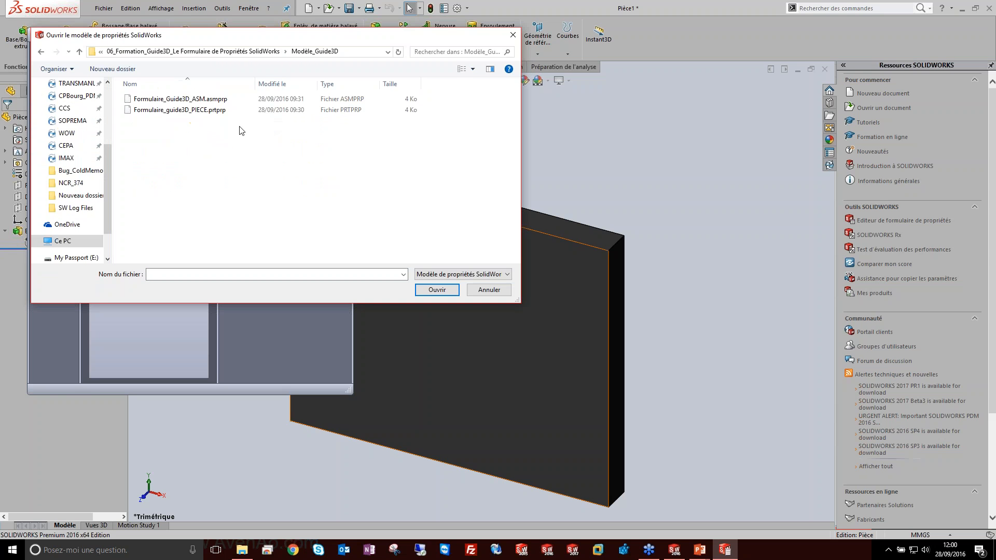
left_click(184, 110)
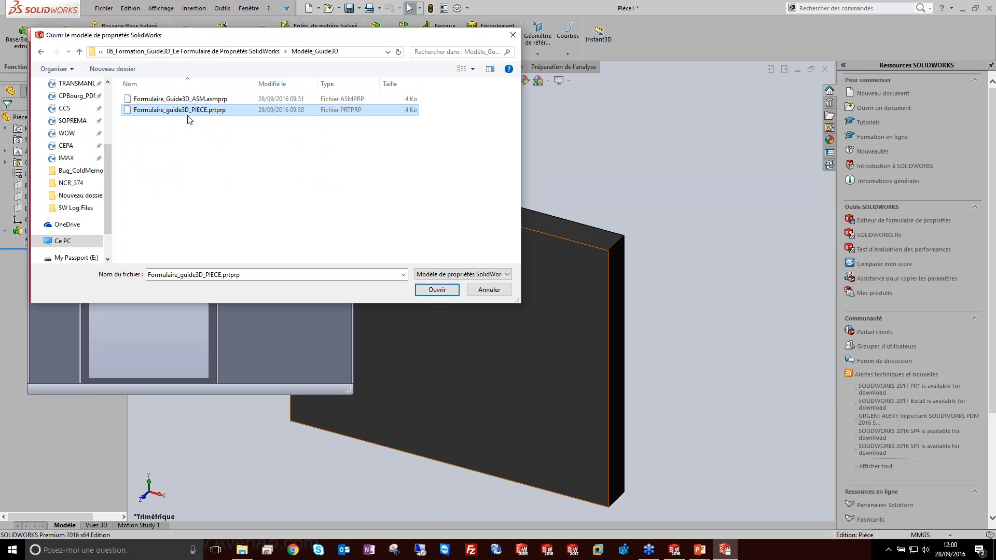
left_click(435, 289)
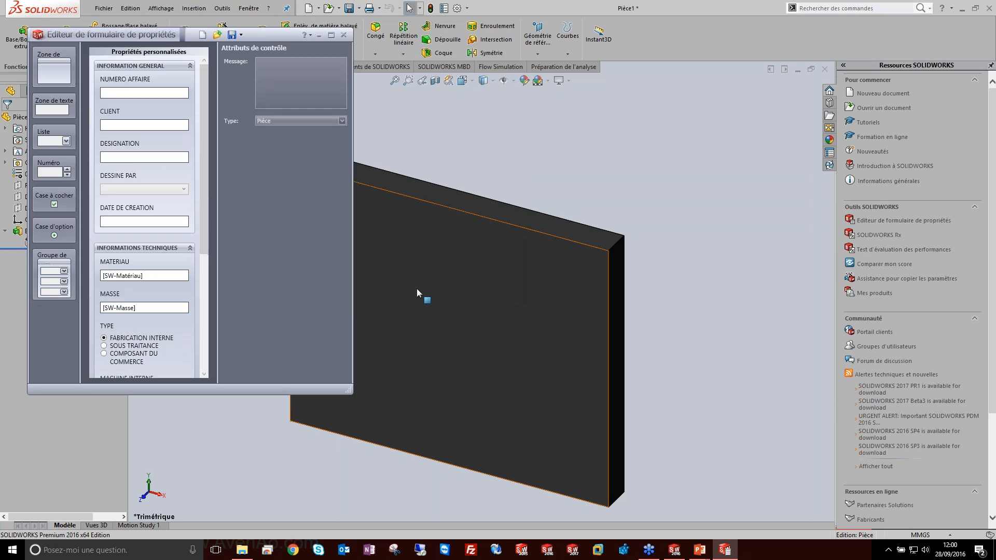
Set the form template's type to Assemblage and save it as Formulaire_Guide3D_ASM.asmprp in the Modèle_Guide3D folder, replacing the existing file.
left_click(341, 121)
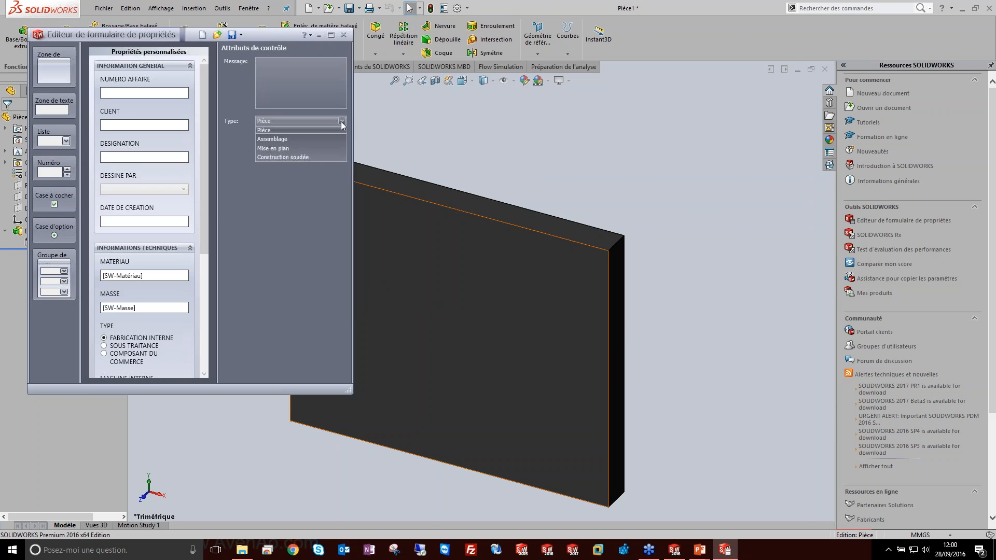
left_click(318, 139)
left_click(240, 35)
left_click(260, 60)
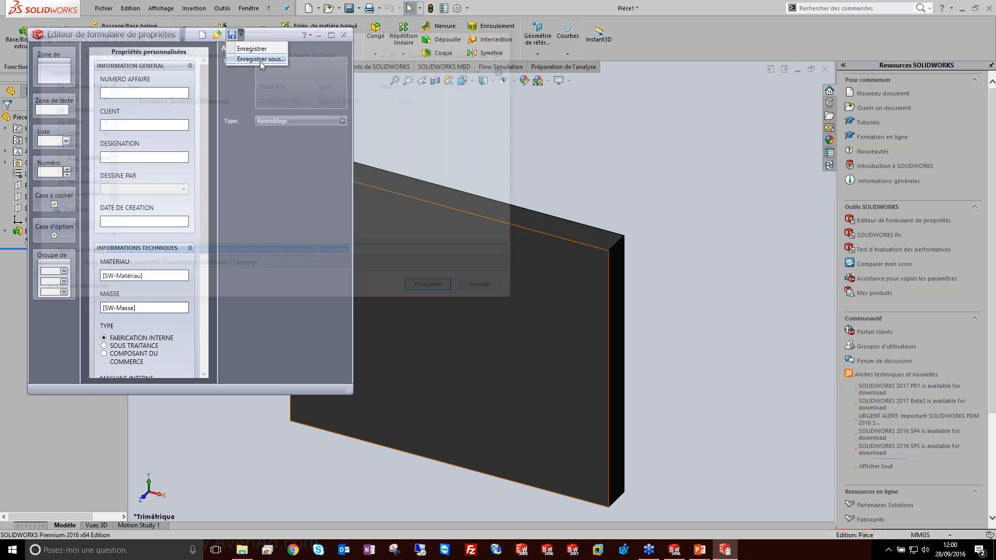
left_click(176, 100)
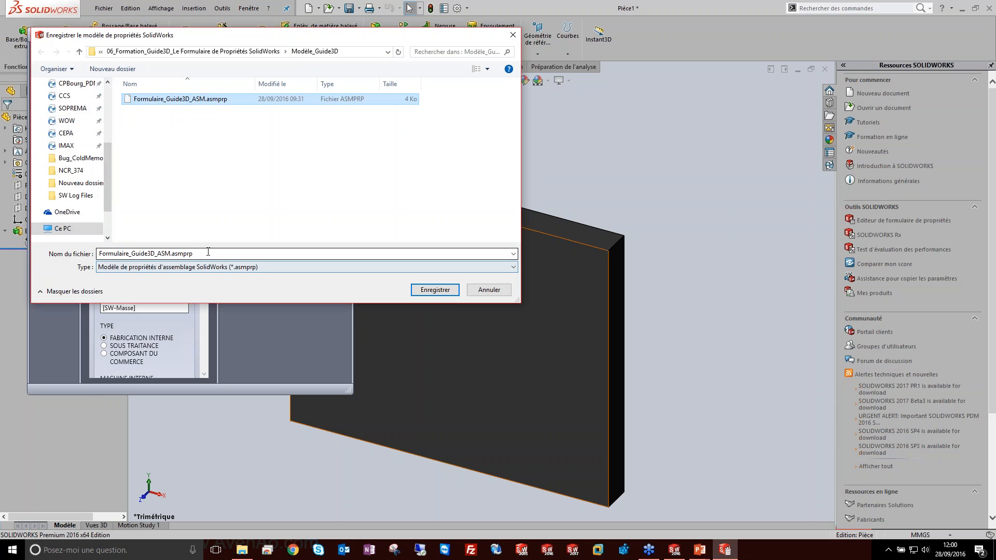
left_click(434, 290)
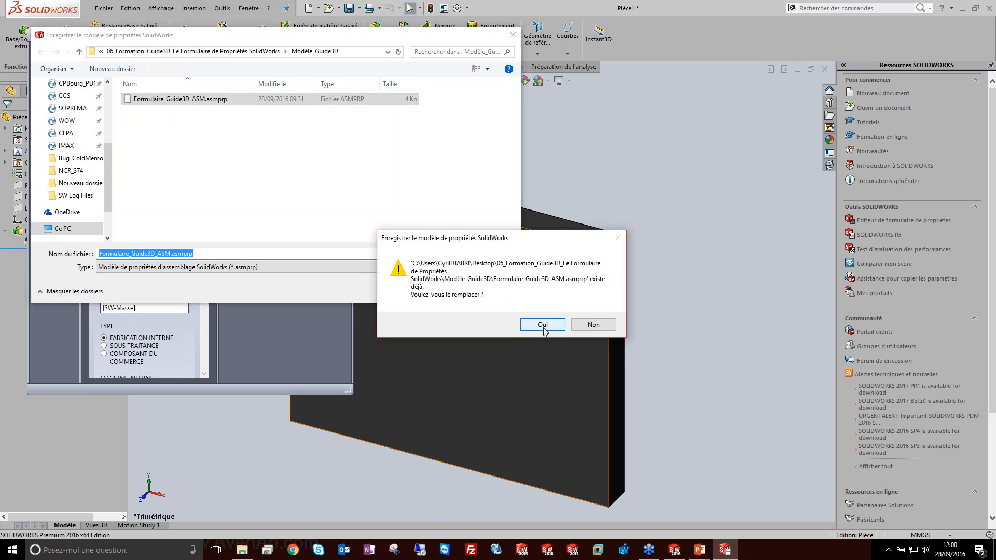
key("Return")
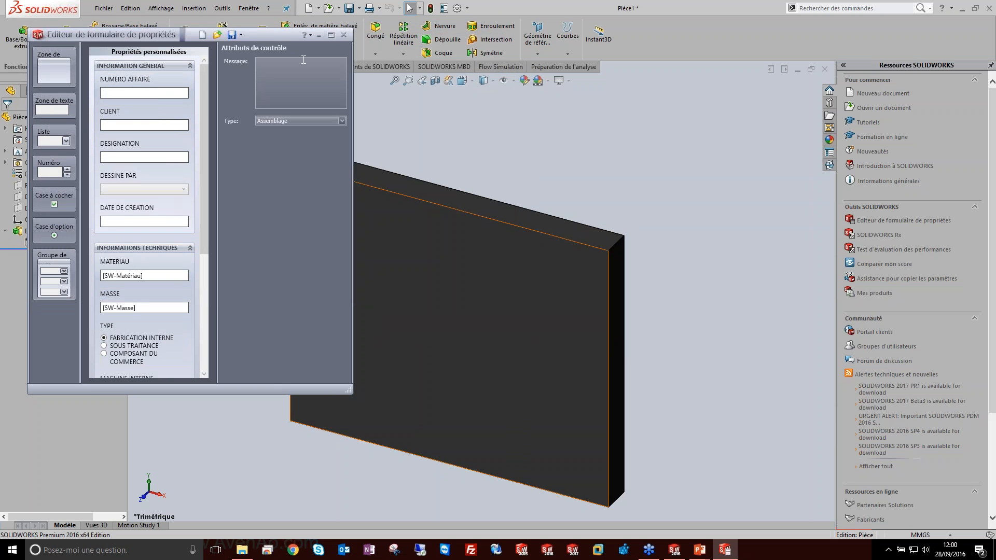
Close the property form editor and close the plate part without saving its changes.
left_click(344, 35)
left_click(822, 71)
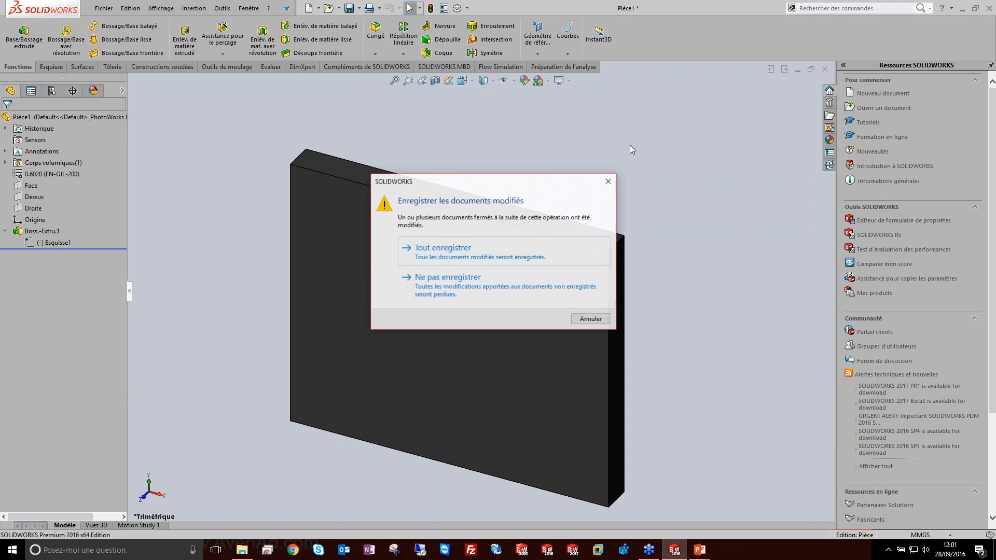
left_click(463, 286)
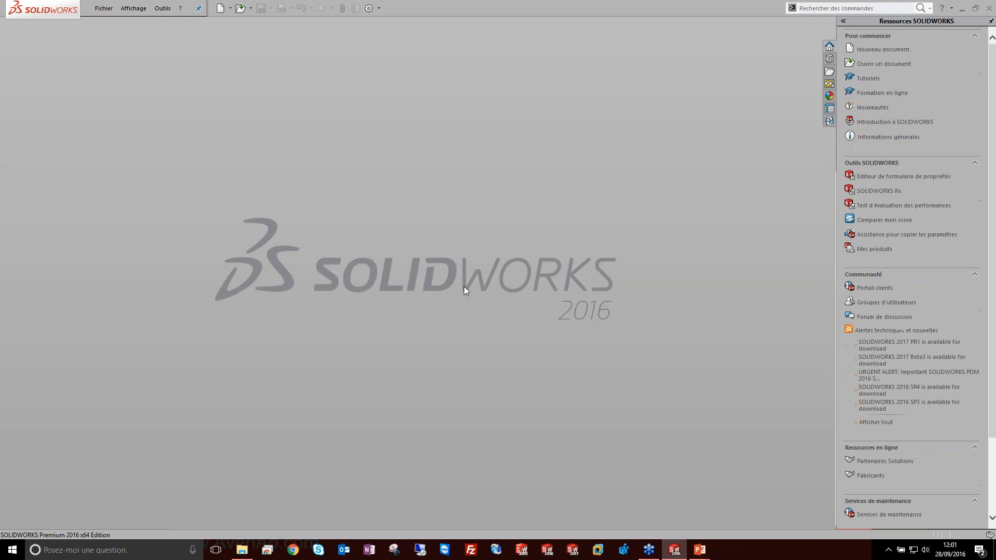
Create a new assembly, display its custom properties form and cancel the component insertion command.
left_click(221, 12)
left_click(268, 199)
left_click(410, 402)
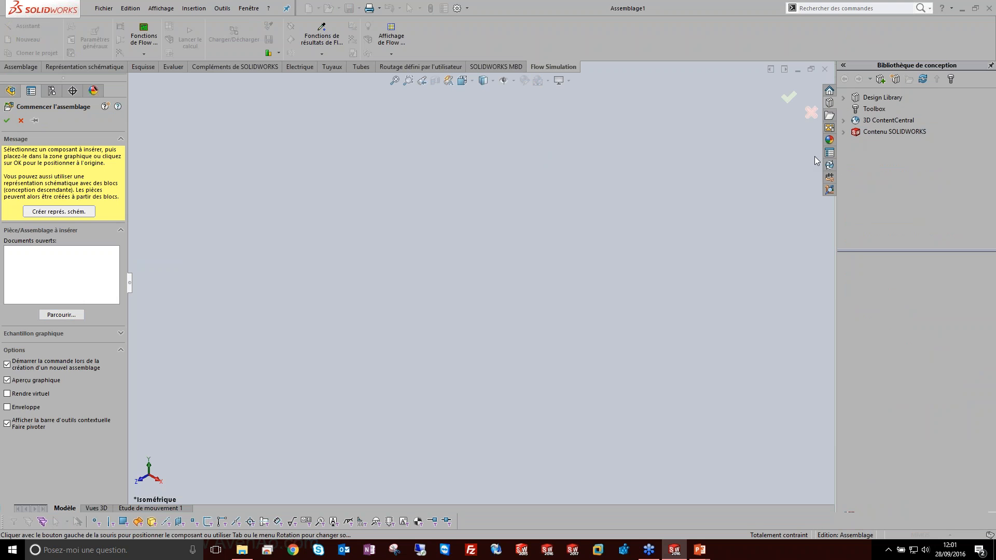
left_click(829, 153)
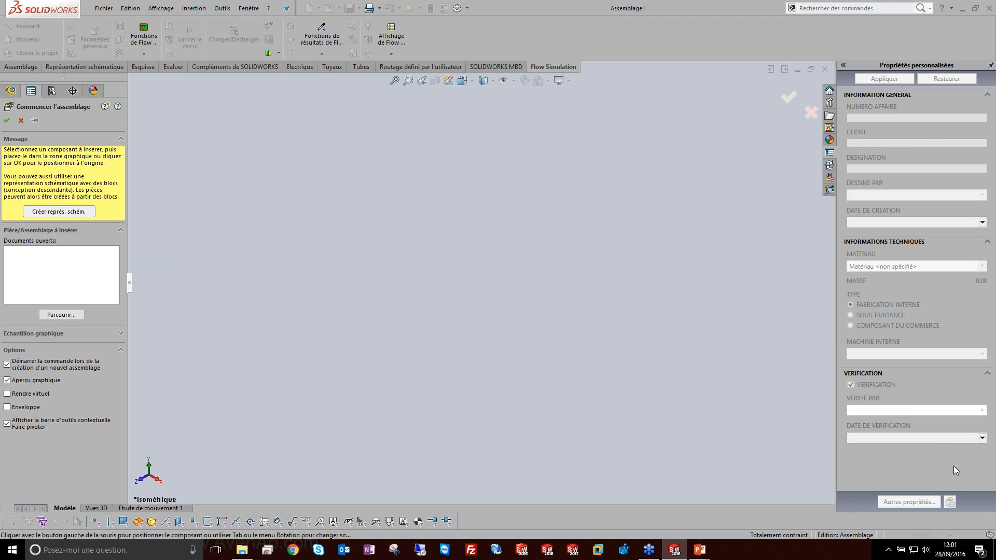
left_click(21, 121)
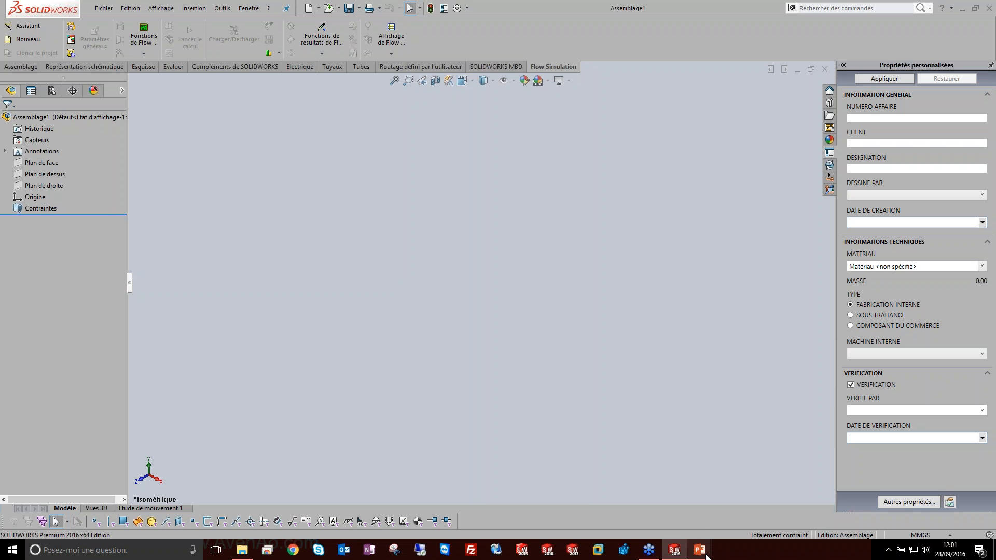
Switch to the PowerPoint slideshow and examine the LA MISE EN PLAN! slide with its bill of materials and title block.
mouse_move(706, 556)
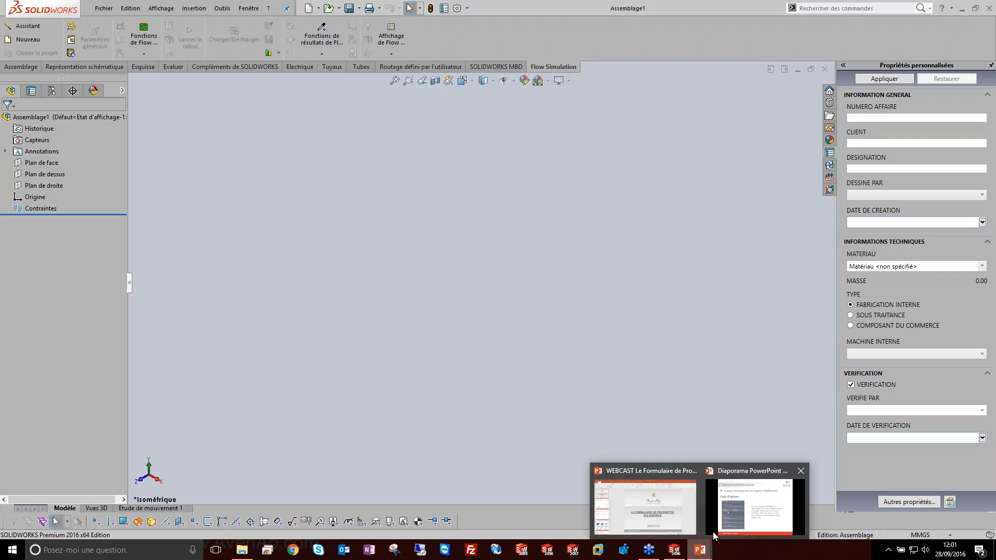
left_click(740, 515)
left_click(562, 335)
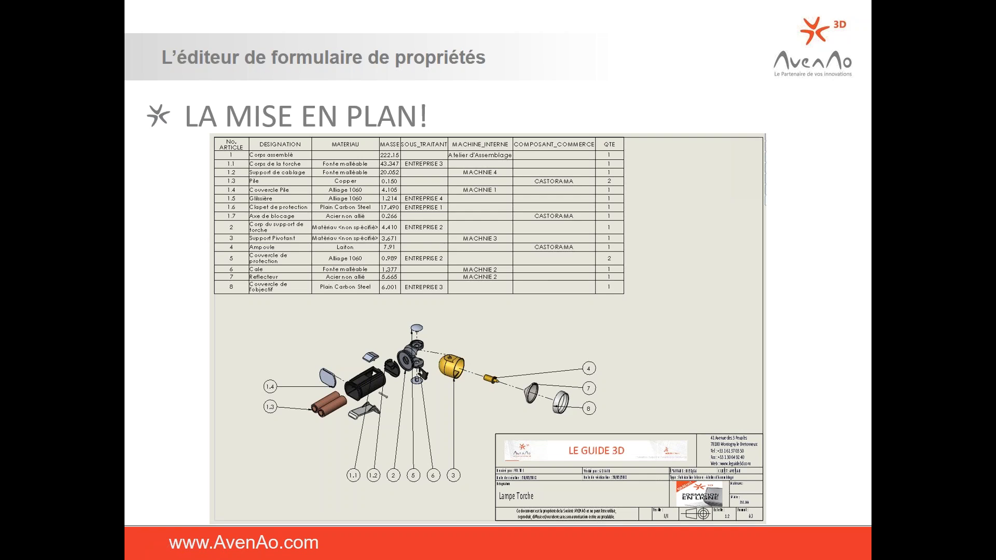
left_click(0, 1)
left_click(406, 184)
left_click(406, 185)
Switch back to SOLIDWORKS and close the empty new assembly.
key("alt+Tab")
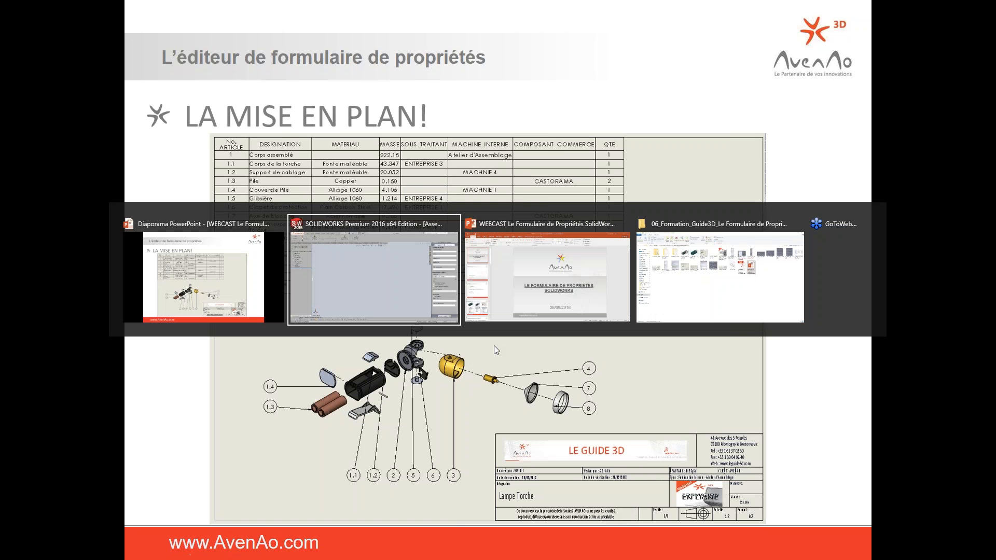
left_click(397, 285)
left_click(823, 69)
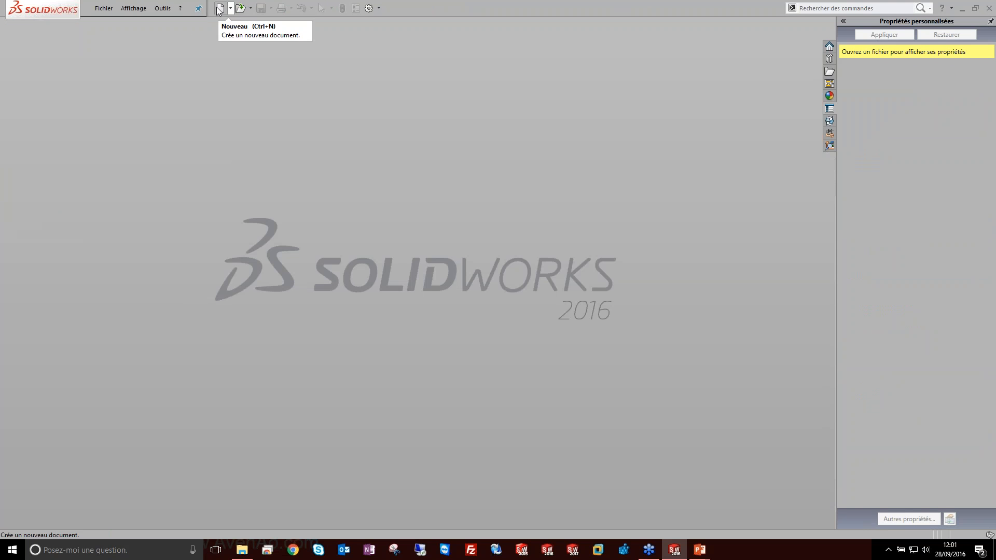
Open the assembly Exploded_&.SLDASM from the desktop training folder's Fichier SW_EDFP\Exploded_View subfolder.
left_click(239, 8)
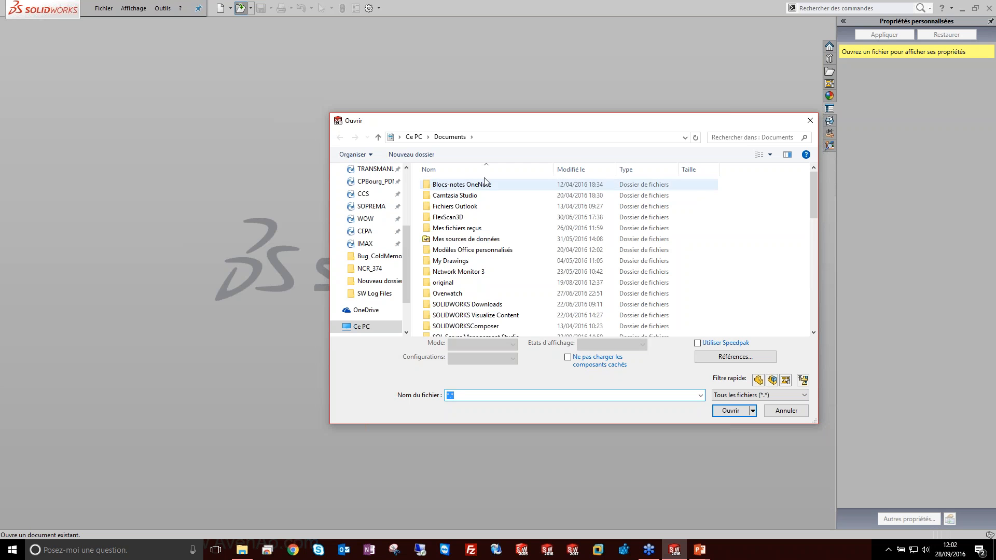
left_click_drag(407, 269, 395, 157)
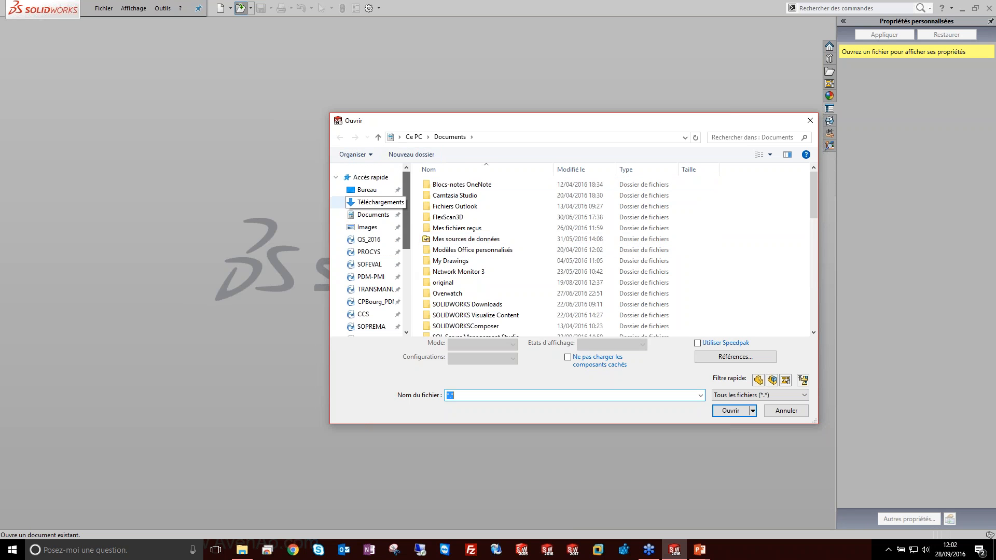
left_click(367, 190)
double_click(443, 192)
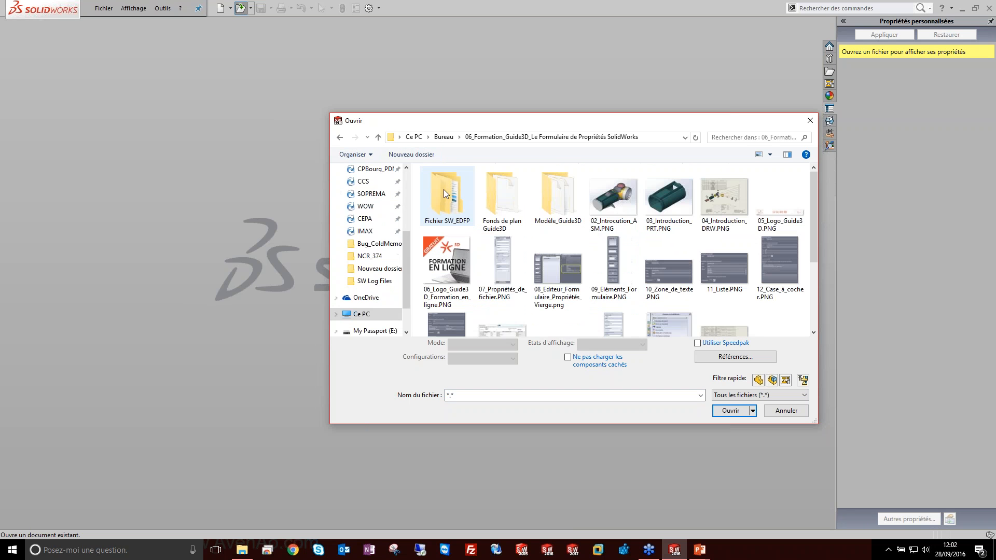
double_click(471, 204)
double_click(470, 206)
left_click(651, 169)
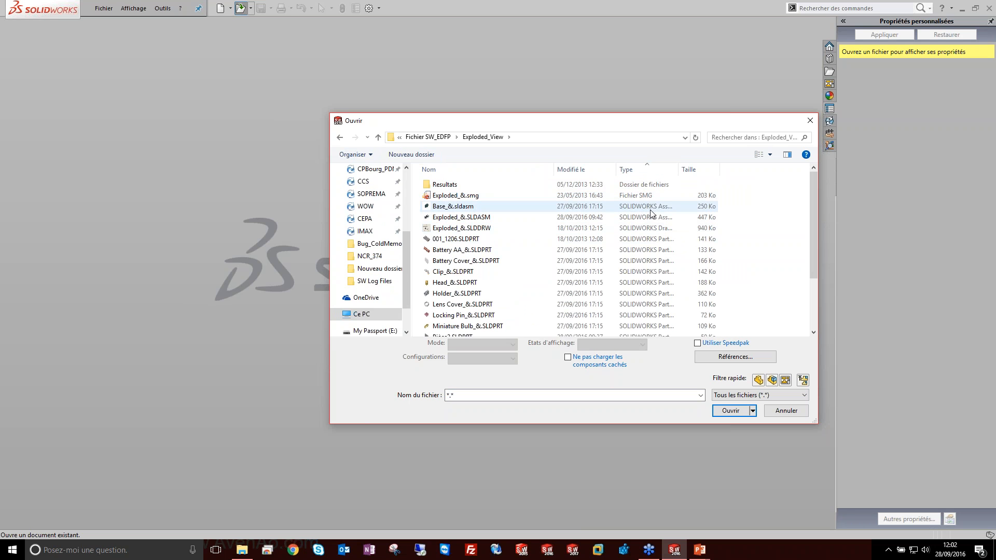
left_click(688, 170)
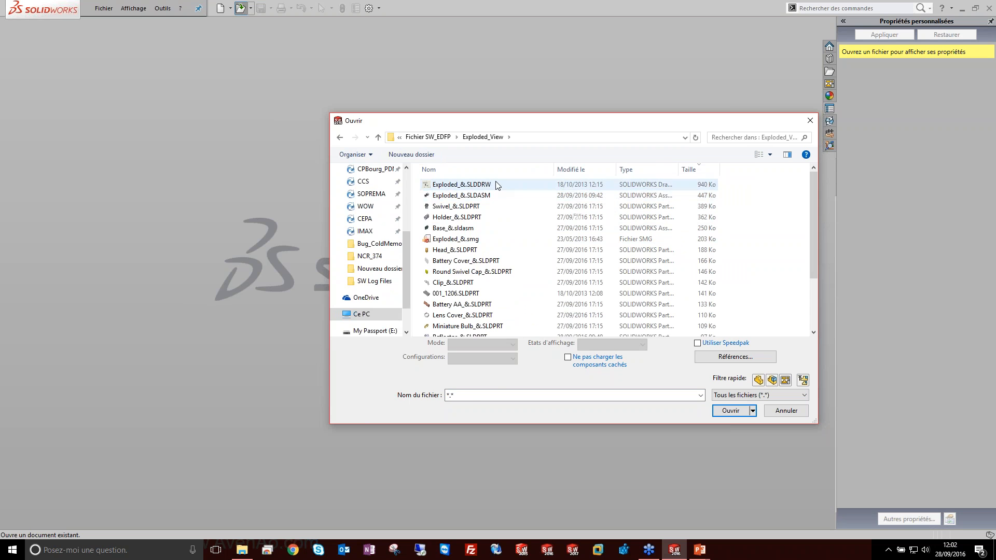
double_click(496, 195)
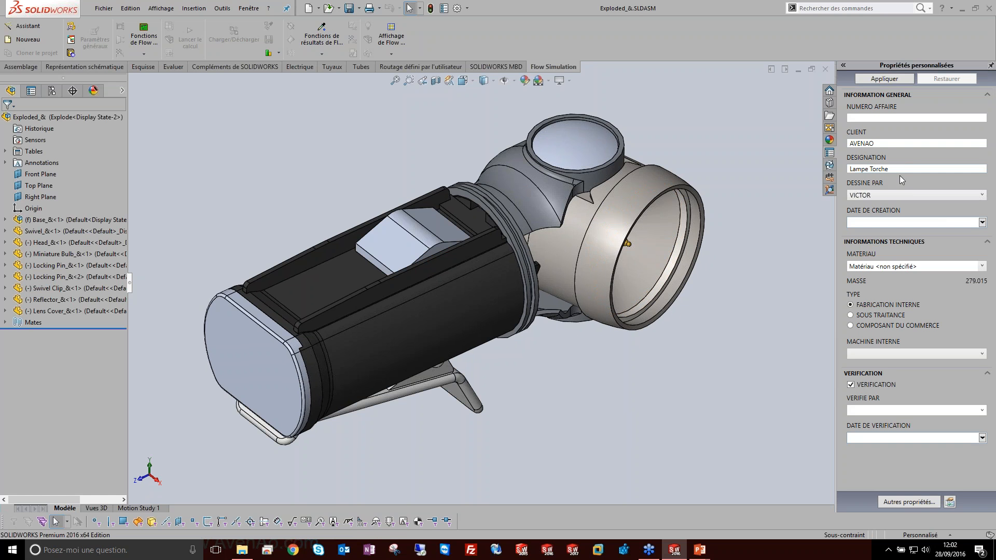
Enter the project number in NUMERO AFFAIRE, keep the listed designer, and set DATE DE CREATION to 28/09/2016.
left_click(889, 119)
type("1")
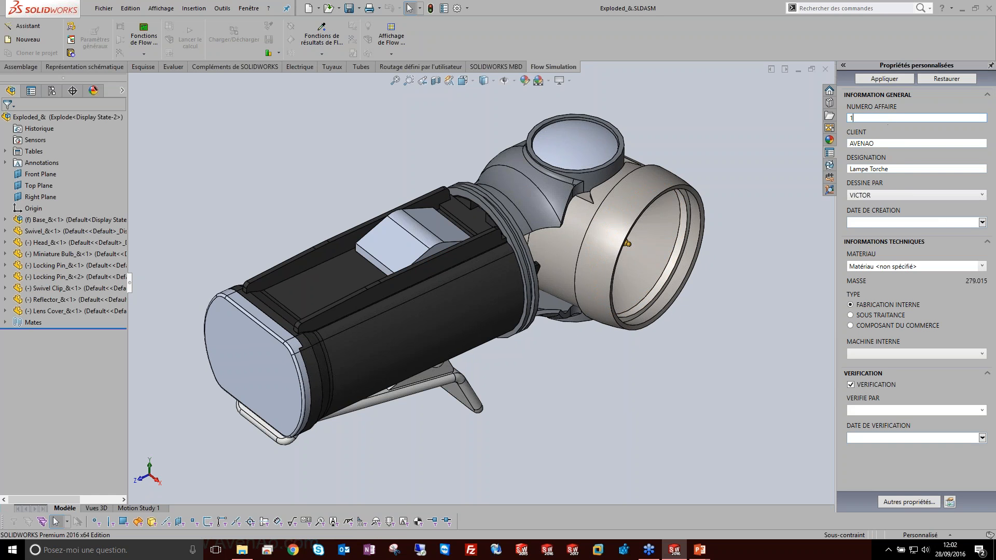
type("23456")
left_click(878, 195)
left_click(883, 199)
left_click(981, 223)
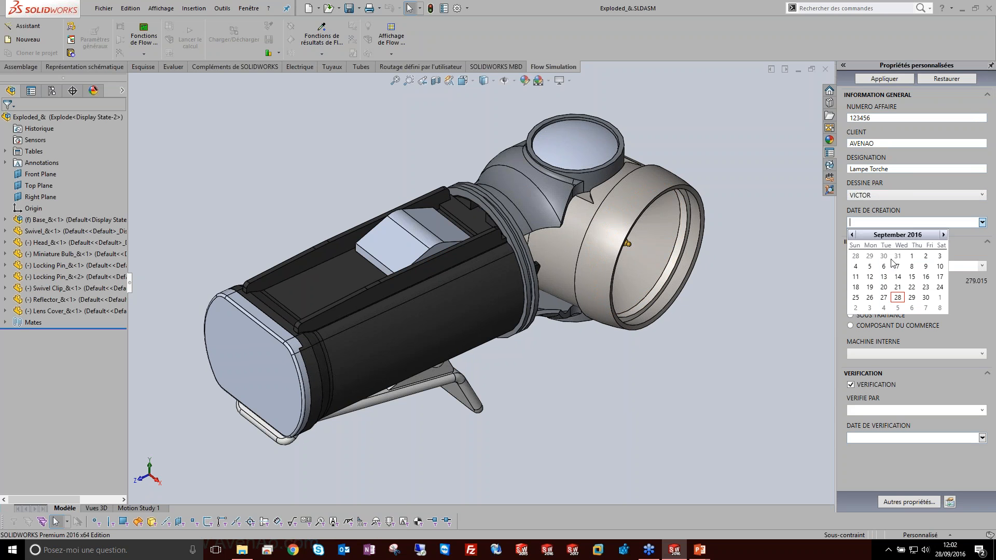
left_click(903, 298)
Keep the unspecified material in MATERIAU and choose MACHINE 3 for MACHINE INTERNE.
left_click(981, 266)
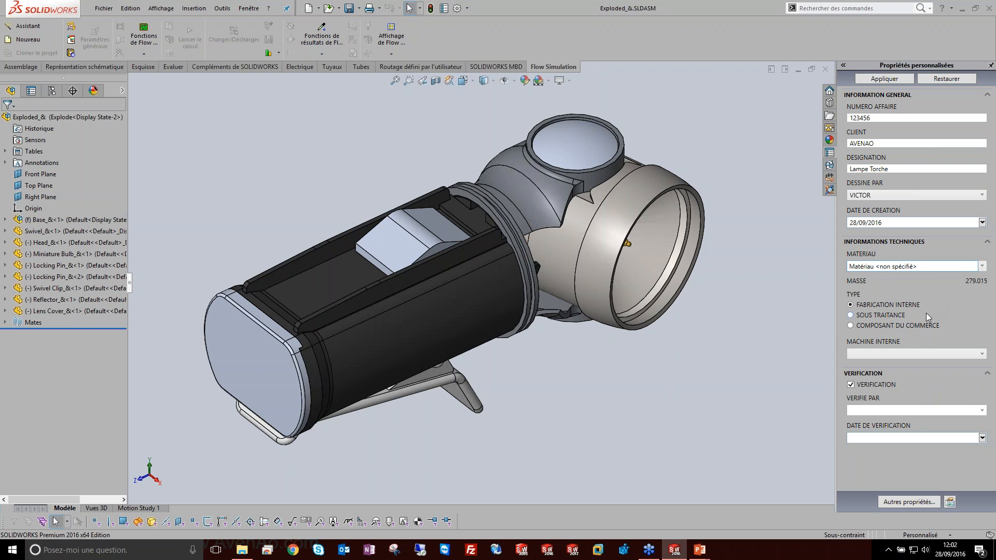
left_click(919, 353)
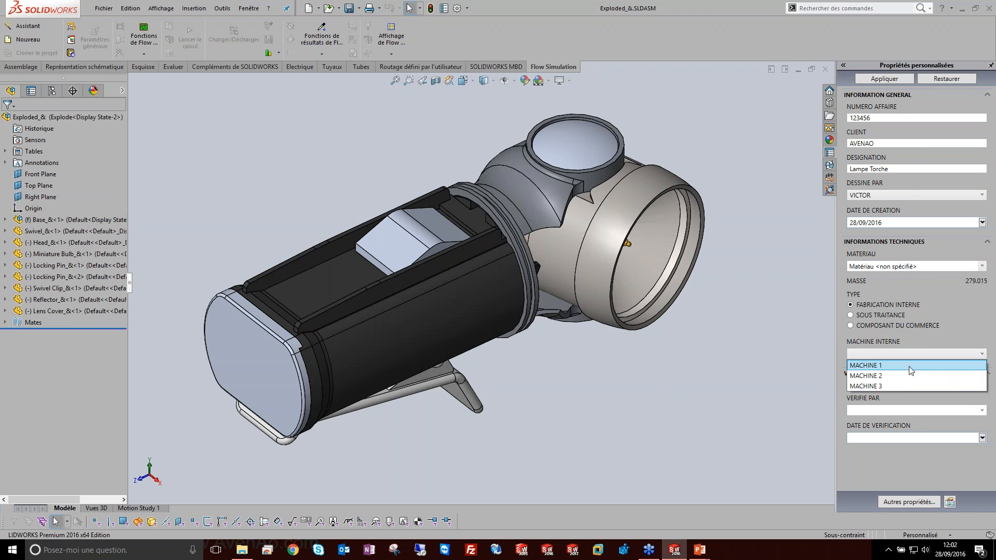
left_click(901, 387)
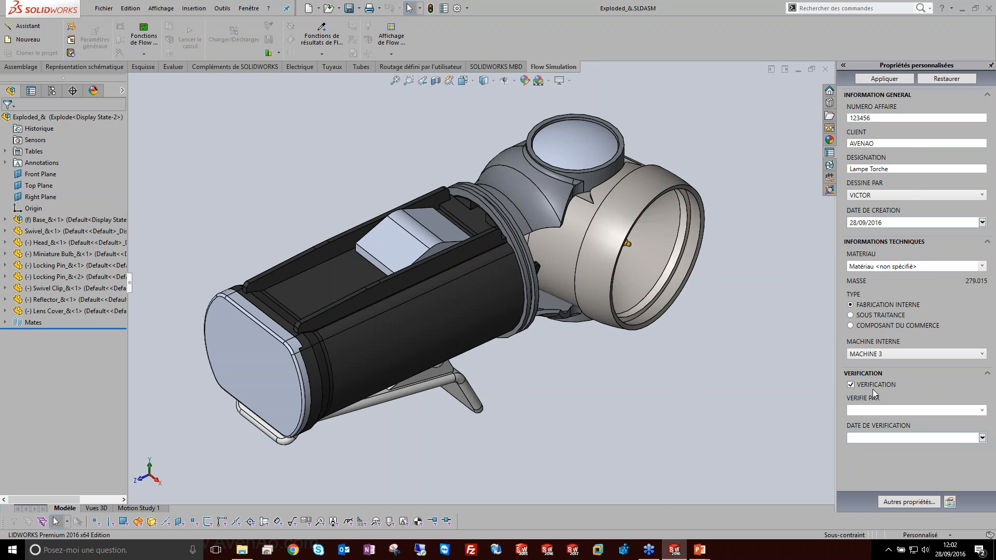
Choose the checker's name for VERIFIE PAR, set DATE DE VERIFICATION to 30/09/2016 and apply the properties to the assembly.
left_click(899, 410)
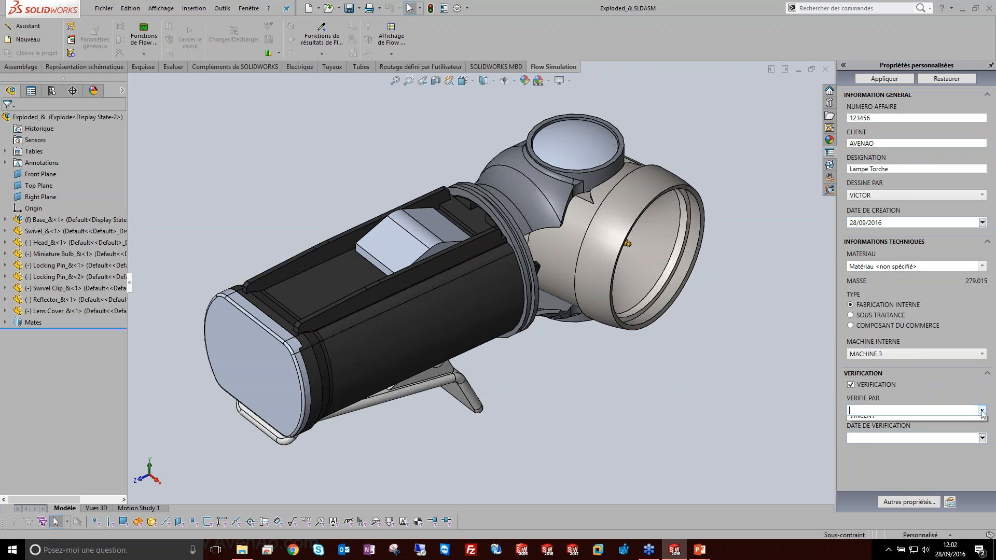
left_click(898, 442)
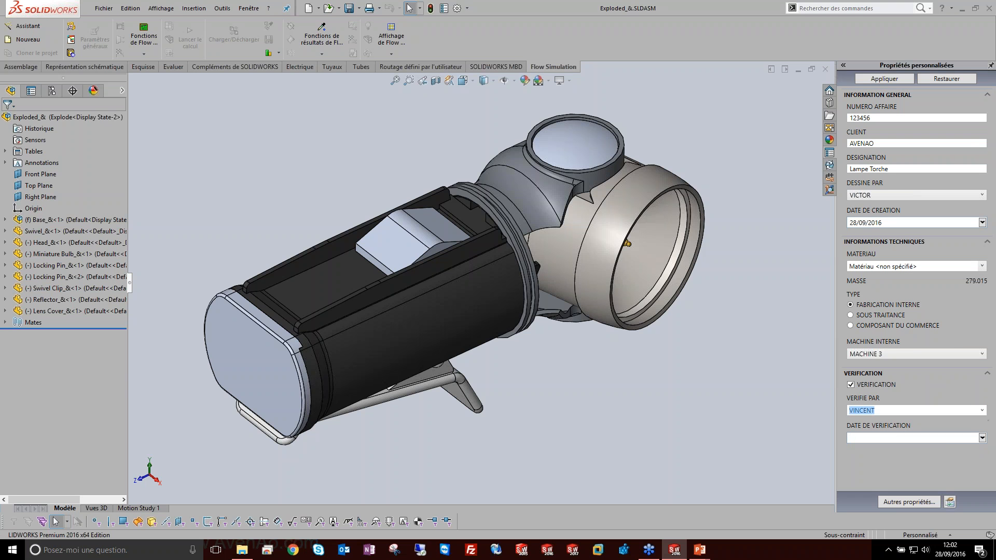
left_click(981, 438)
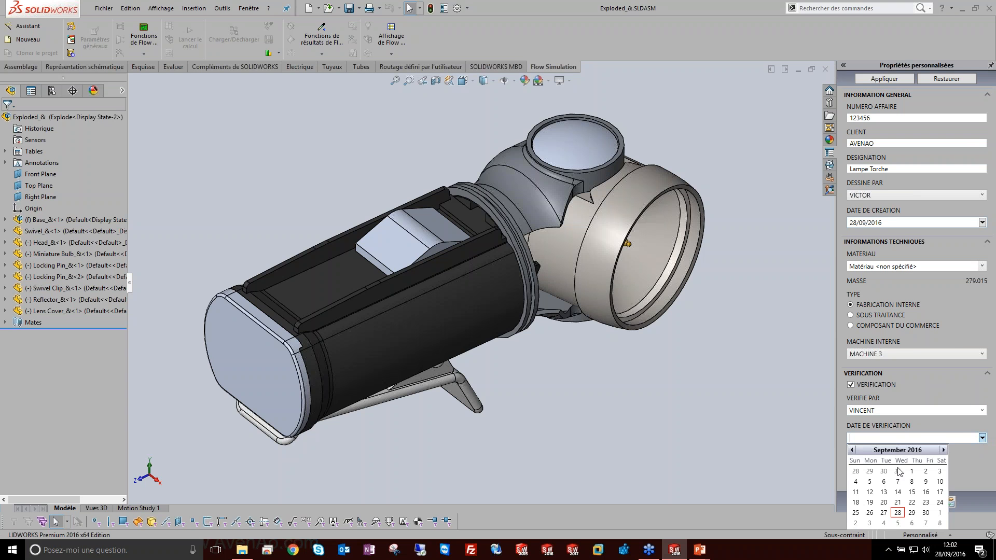
left_click(926, 512)
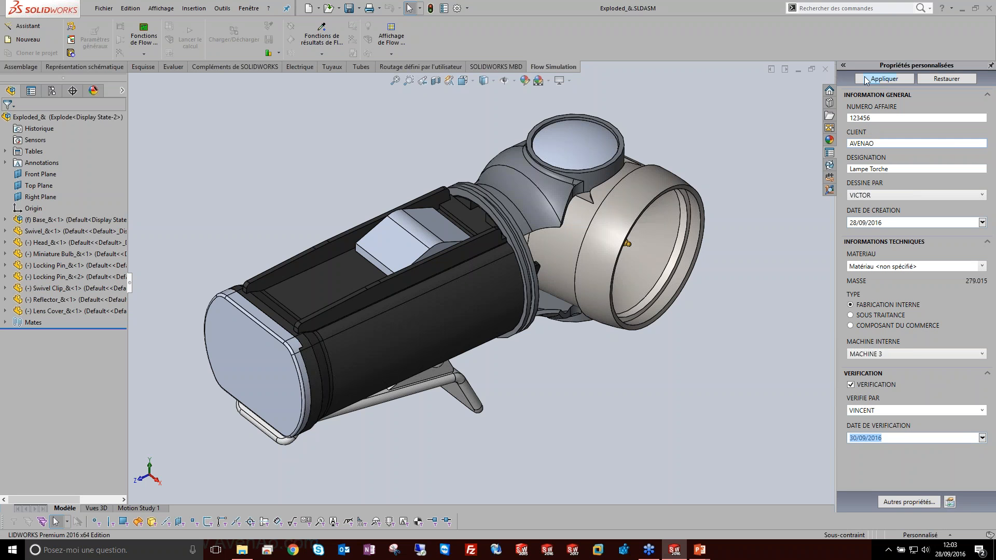
left_click(882, 81)
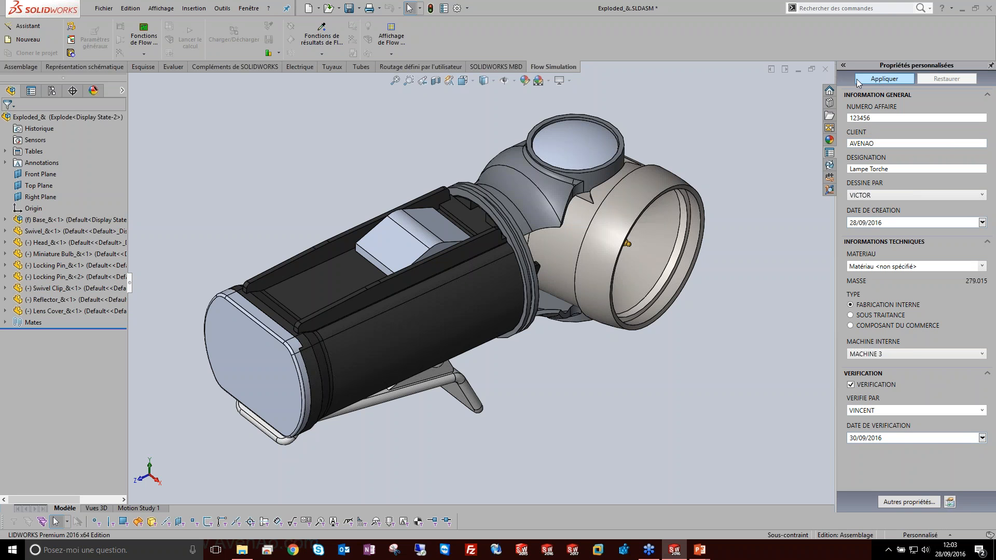
Review the assembly's configuration-specific file properties and close them.
left_click(440, 9)
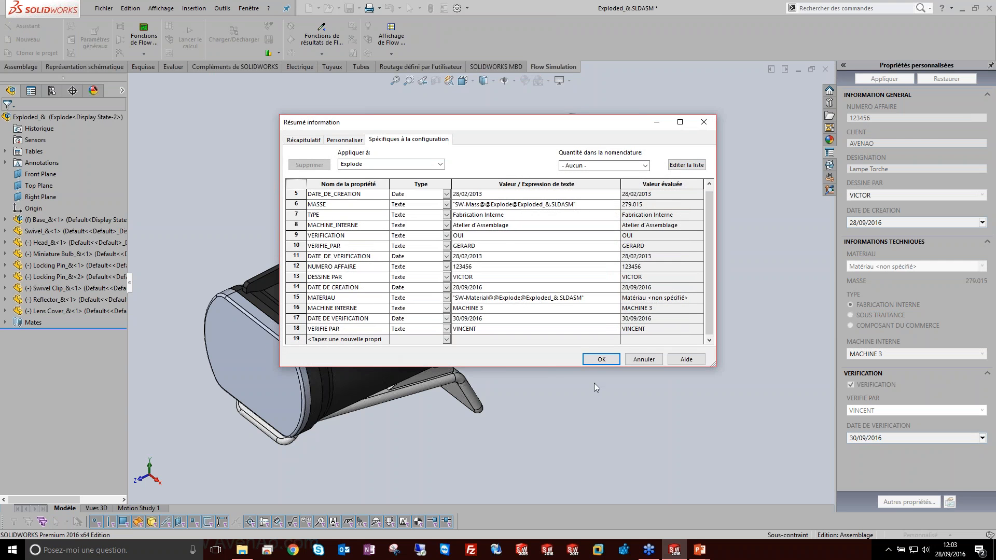
left_click(601, 359)
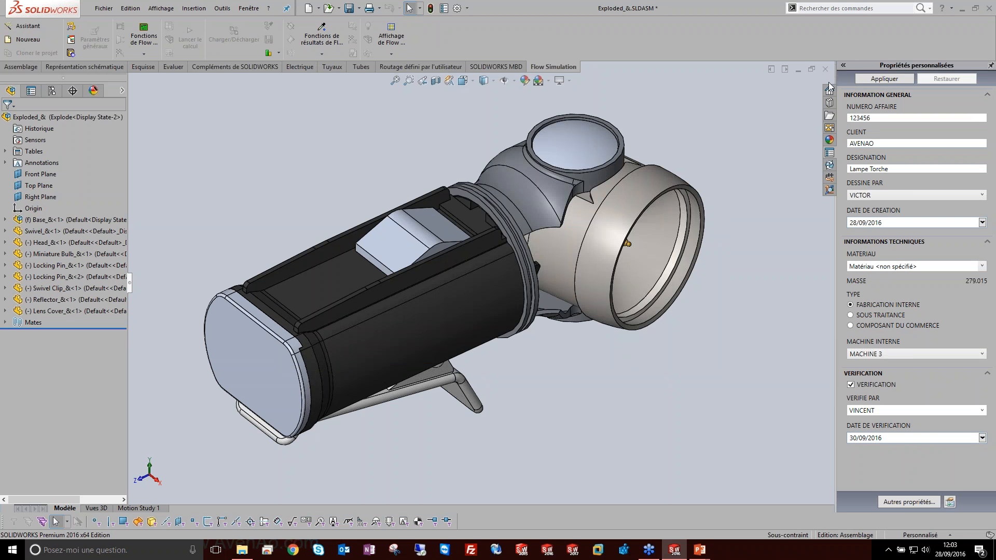
Create a drawing from the assembly, accept opening the existing same-named file, and examine the CLIENT and MATERIAU columns in its bill of materials.
left_click(797, 70)
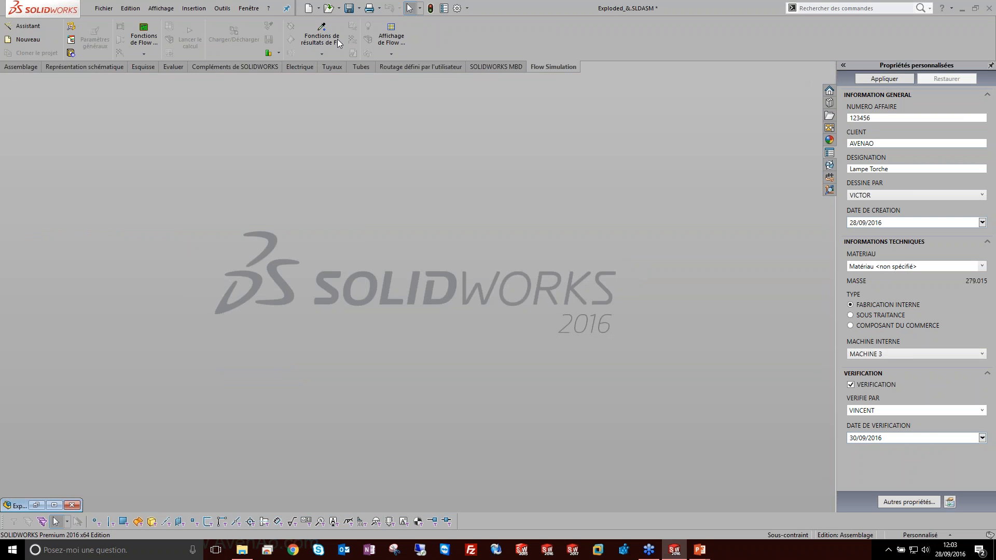
left_click(319, 9)
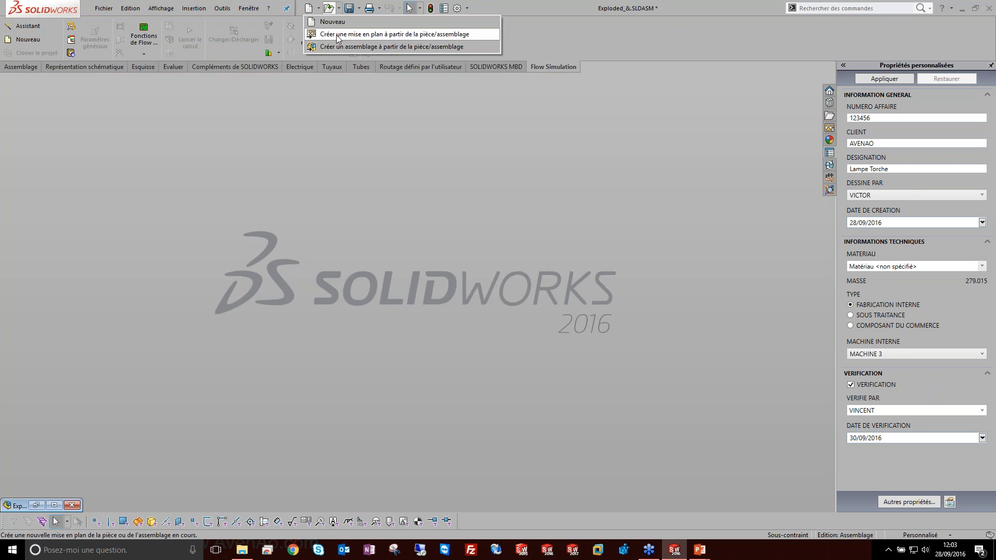
left_click(337, 35)
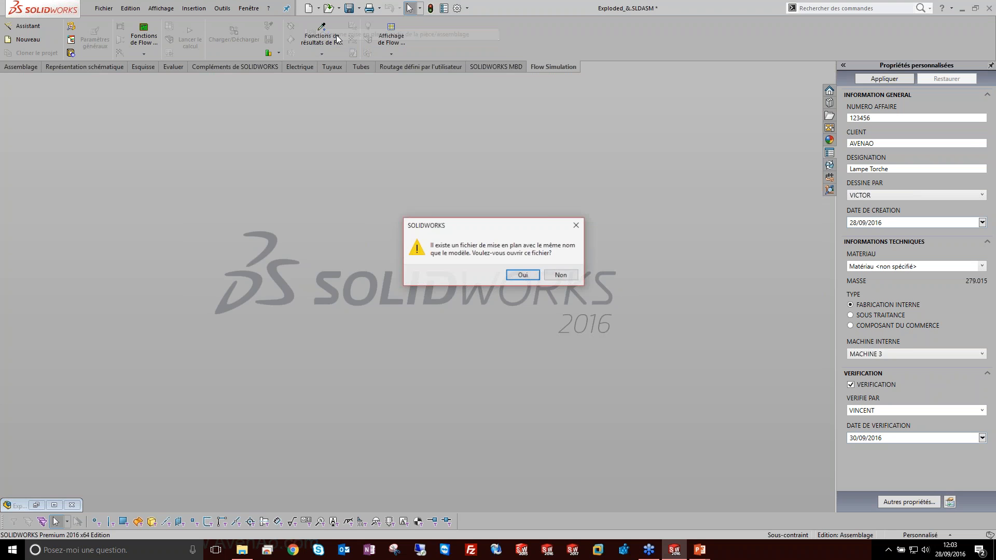
left_click(520, 275)
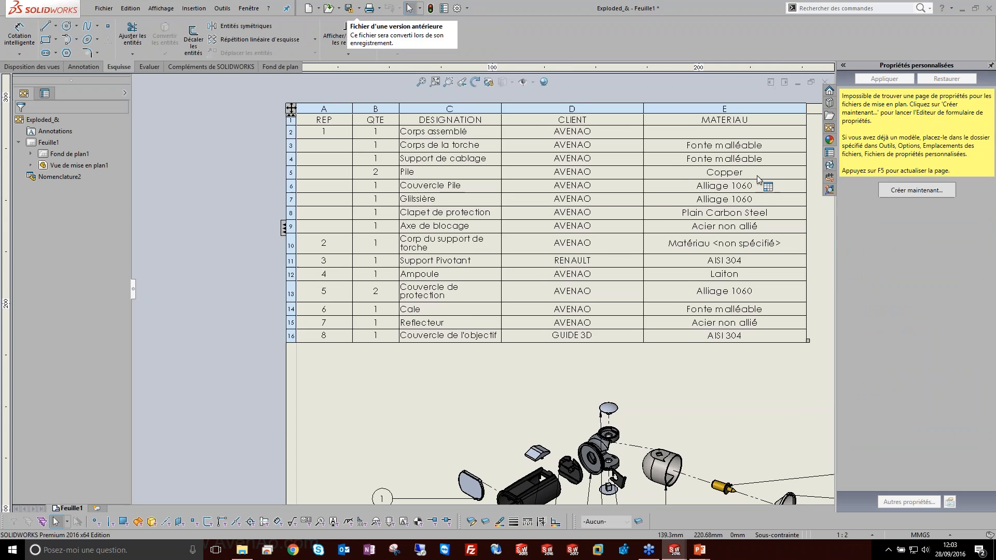
scroll(689, 274, "up", 4)
scroll(519, 251, "down", 6)
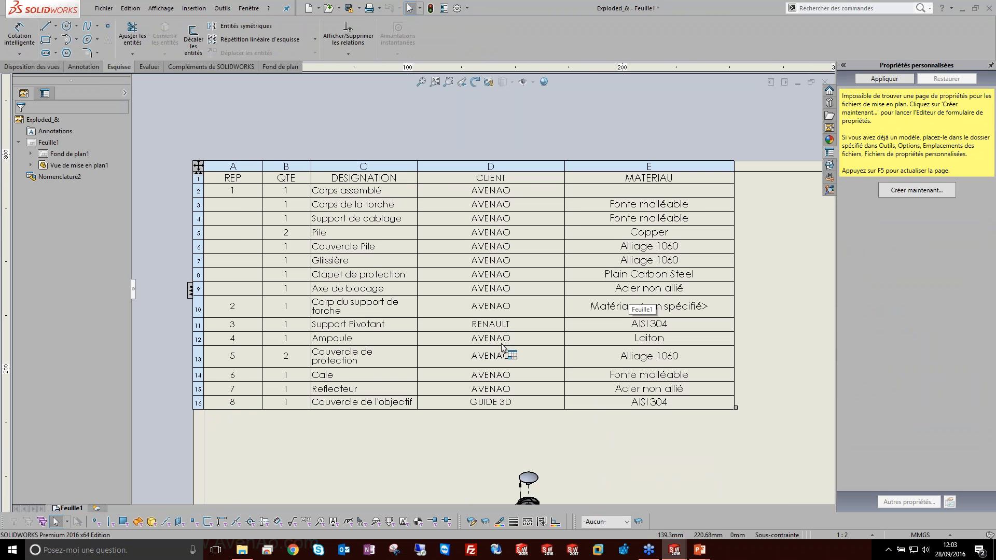
scroll(381, 333, "down", 2)
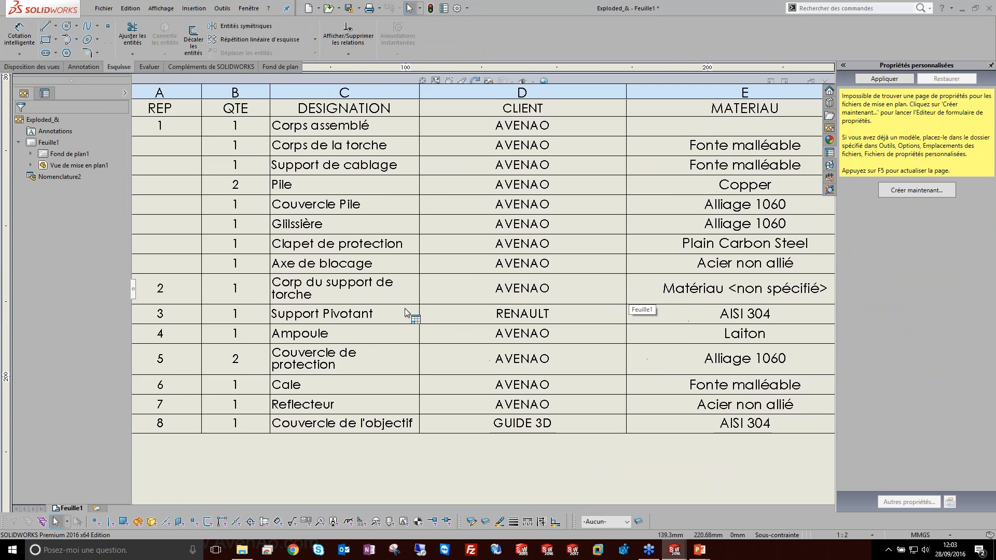
scroll(354, 310, "up", 1)
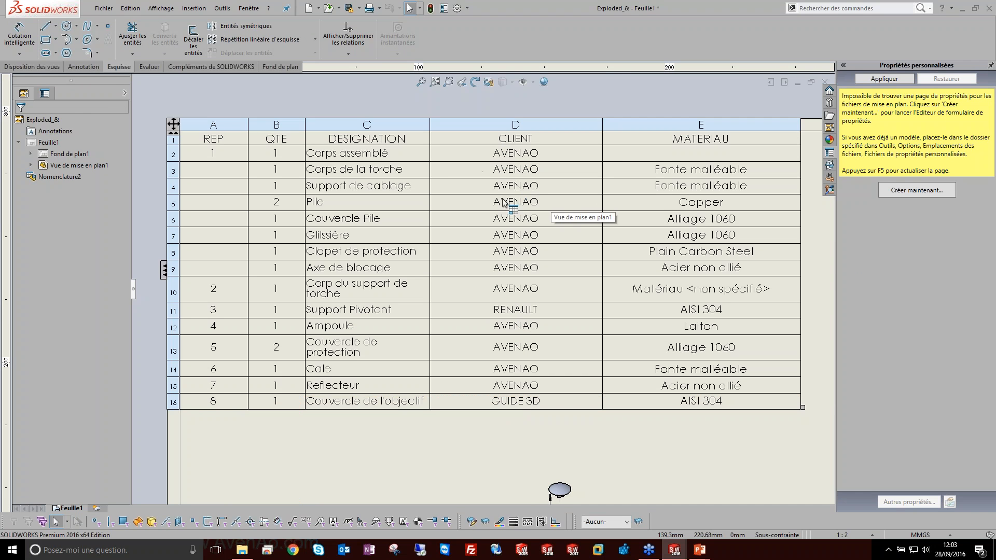
scroll(547, 249, "up", 5)
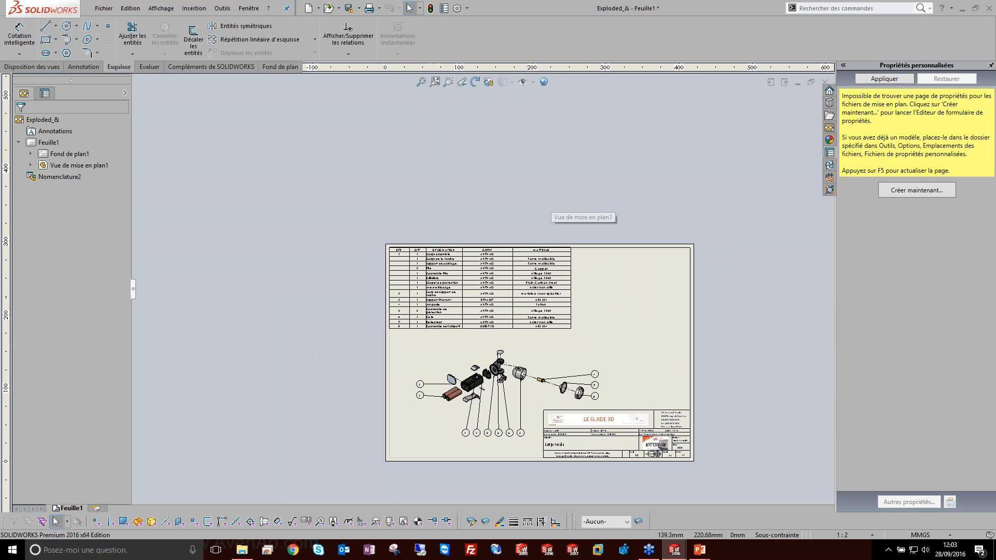
Return to the torch assembly and select the Lens Cover and Swivel parts together for shared property editing.
left_click(798, 82)
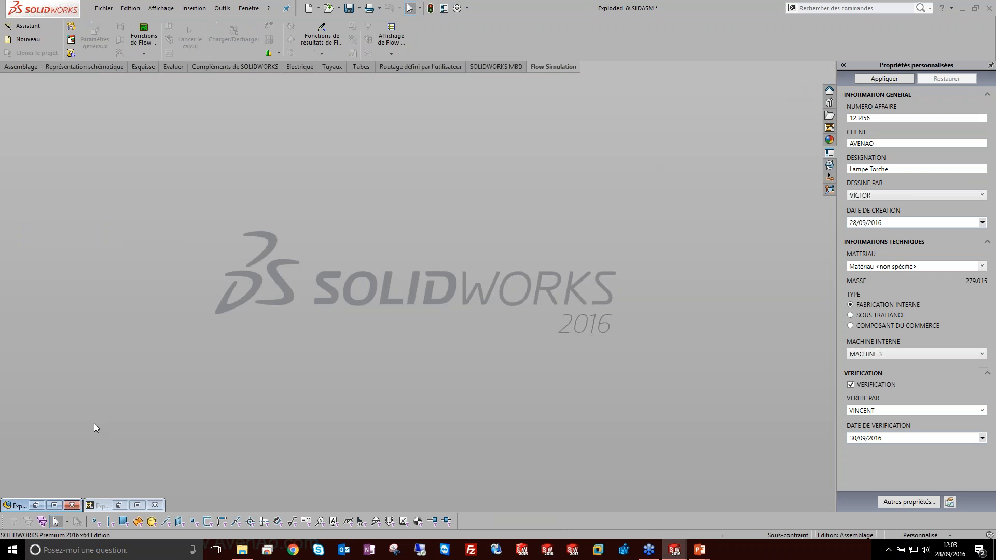
left_click(55, 506)
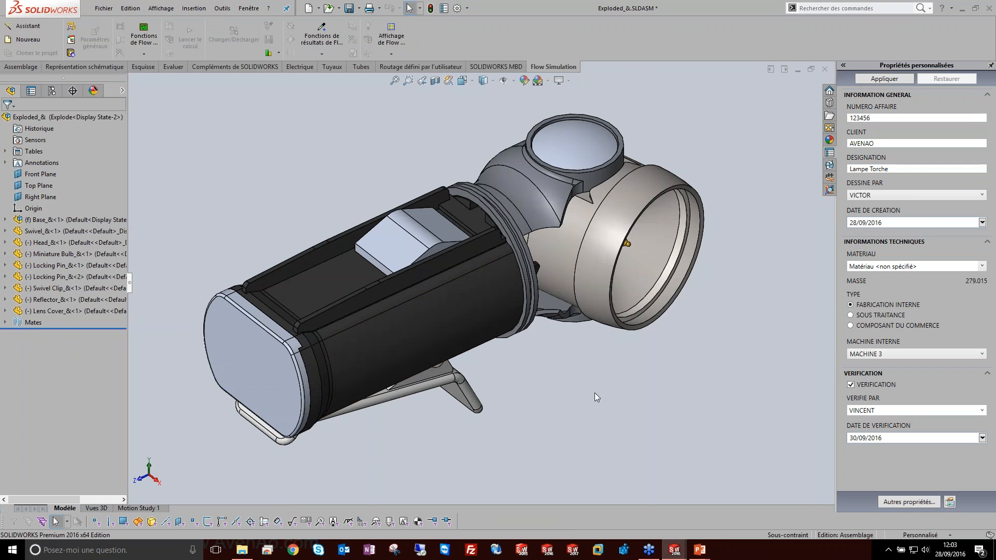
left_click(696, 229)
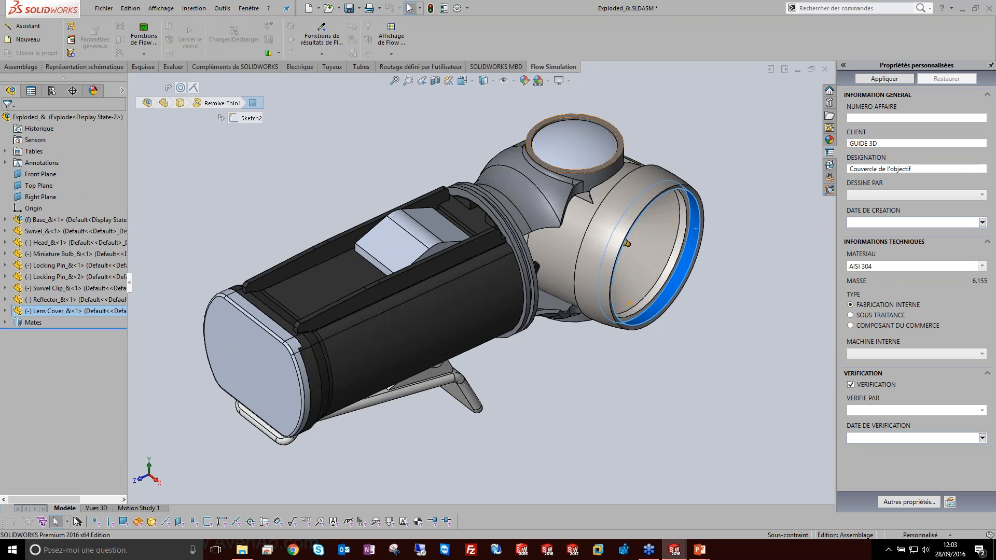
scroll(612, 132, "down", 3)
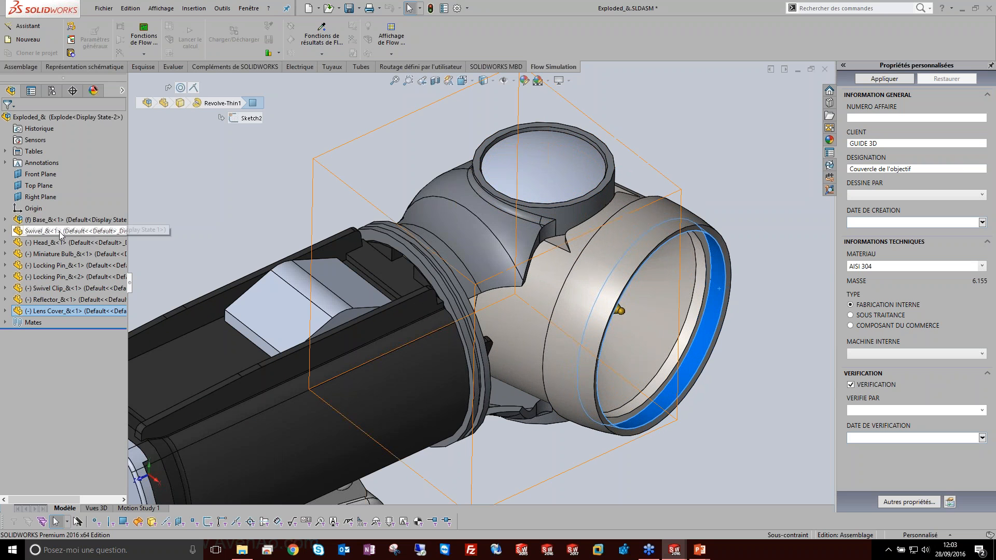
left_click(34, 233, "ctrl")
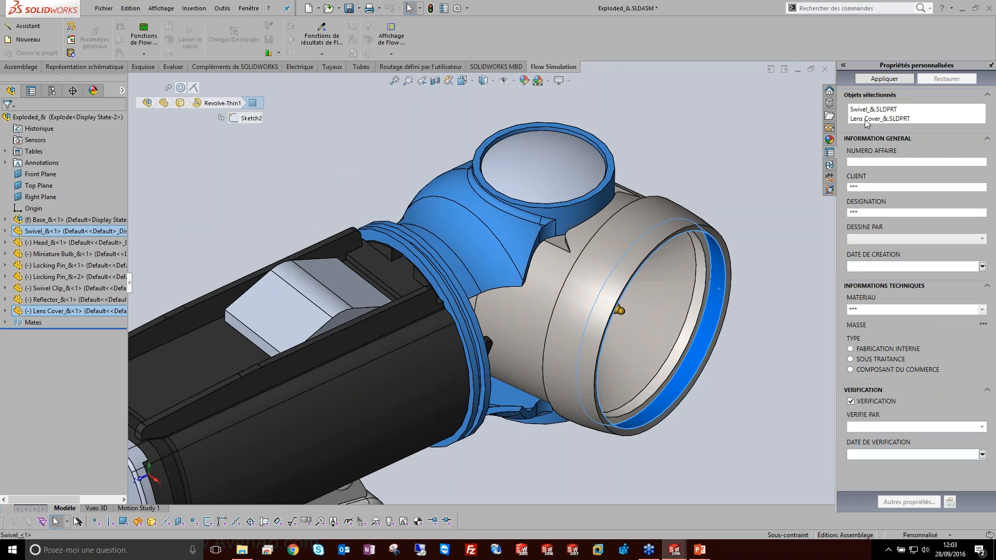
Choose the third listed designer in DESSINE PAR, set CLIENT to BOSCH, and apply the properties to both selected parts.
left_click(958, 242)
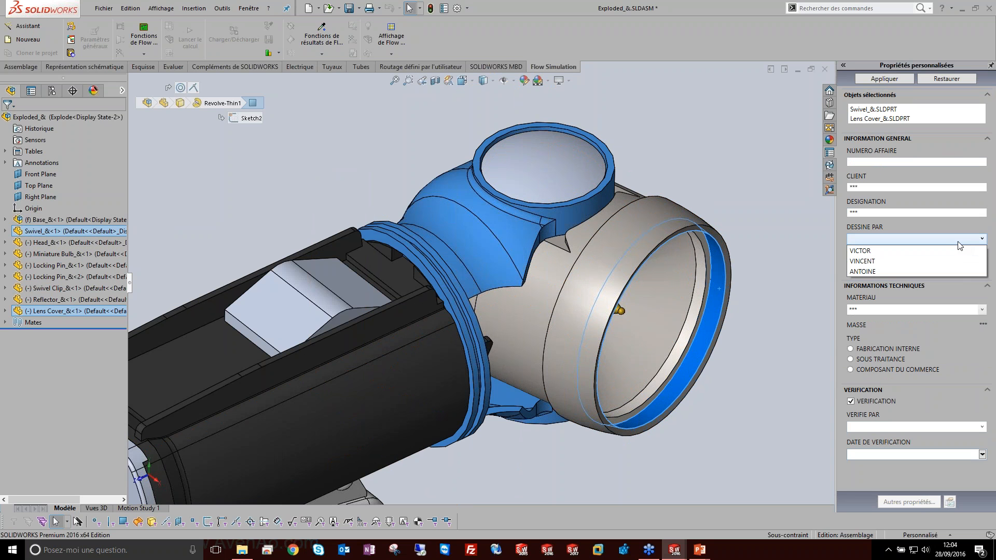
left_click(914, 275)
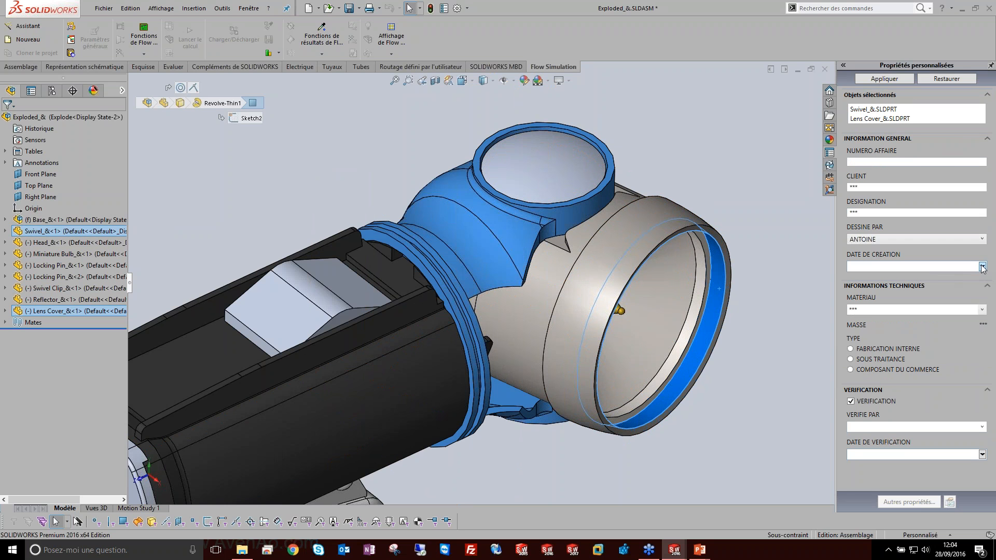
left_click(917, 187)
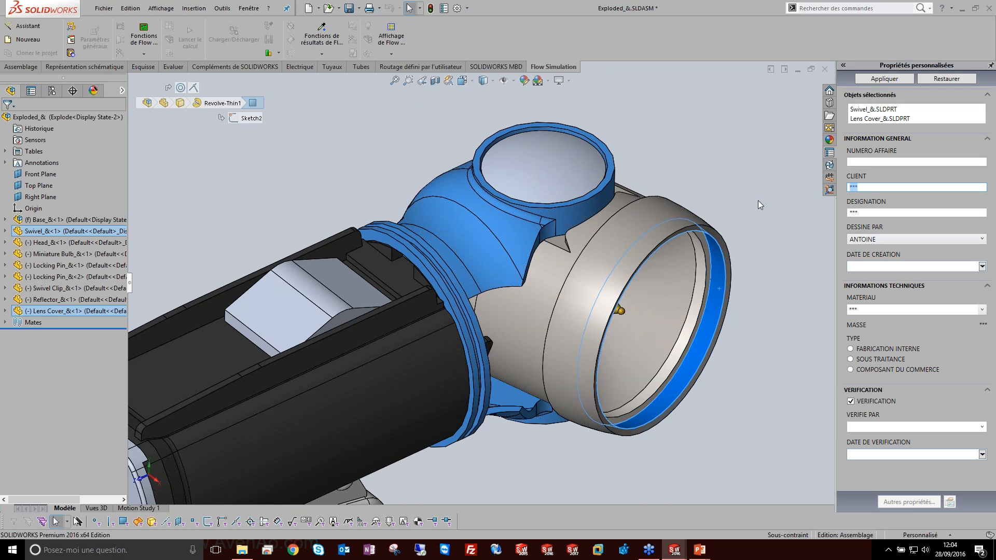
type("bosch")
key("BackSpace")
key("BackSpace")
key("BackSpace")
key("BackSpace")
type("BOS")
left_click(893, 78)
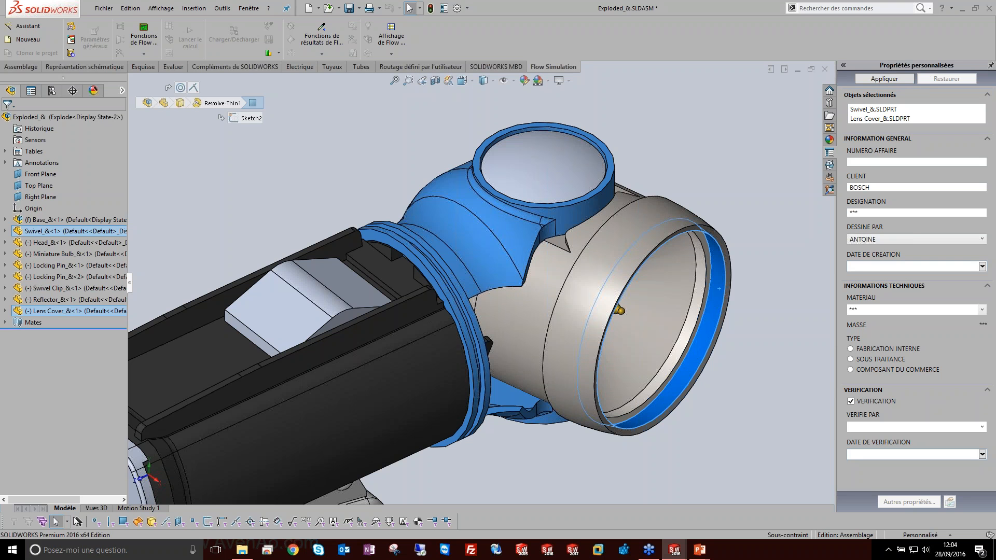
Check the custom properties of the Lens Cover and the Swivel individually, comparing them with the assembly's own properties.
left_click(724, 146)
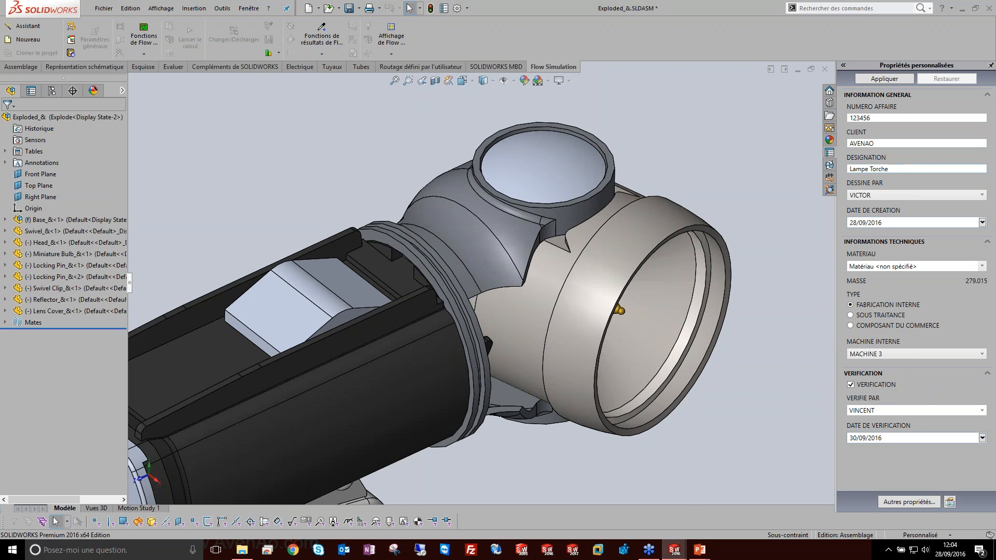
left_click(714, 307)
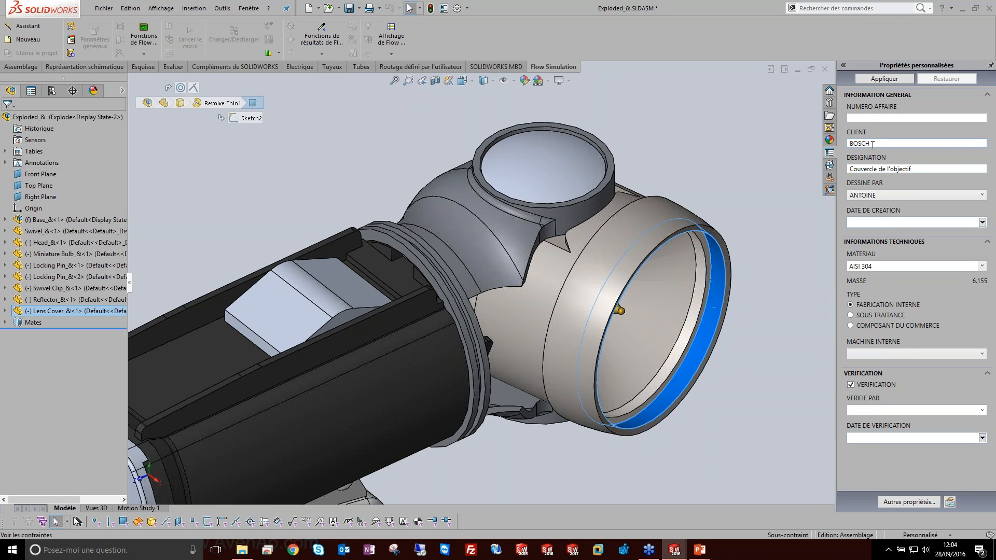
left_click(513, 207)
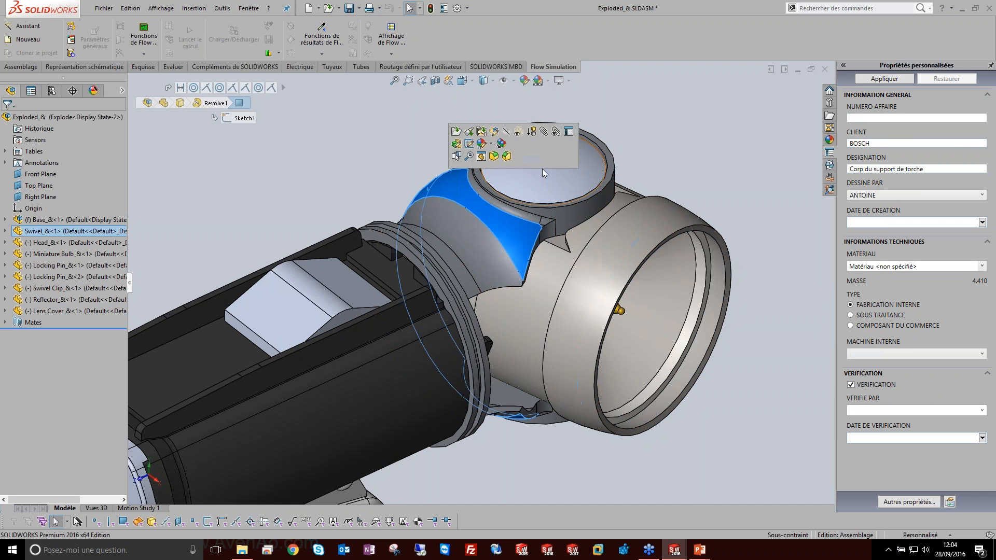
left_click(727, 167)
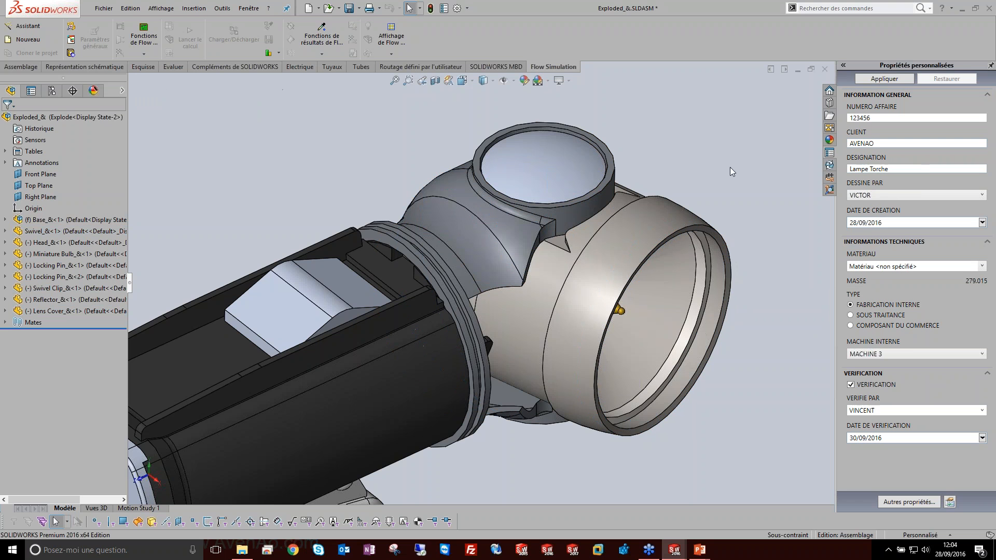
Bring the torch assembly back on screen and save it with the edited part properties.
left_click(797, 70)
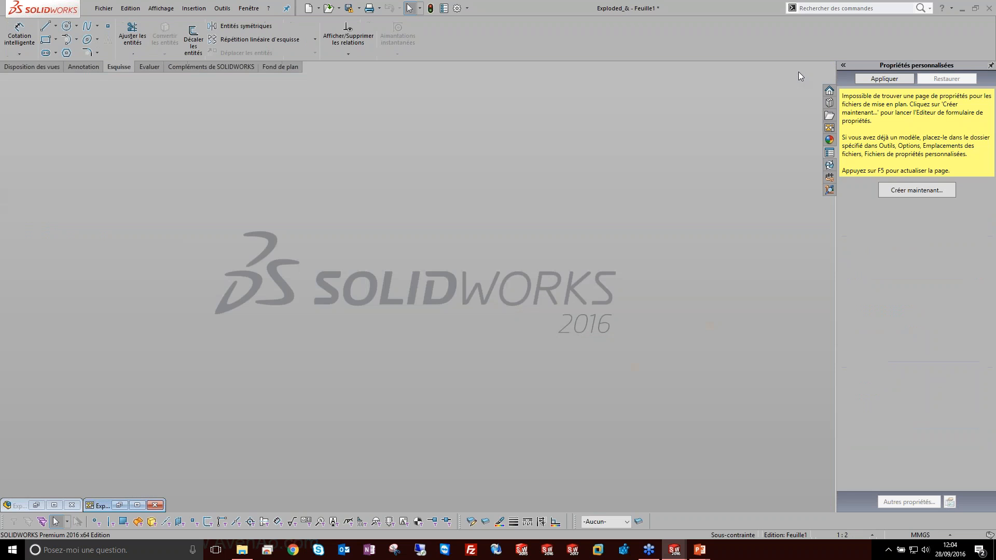
left_click(54, 505)
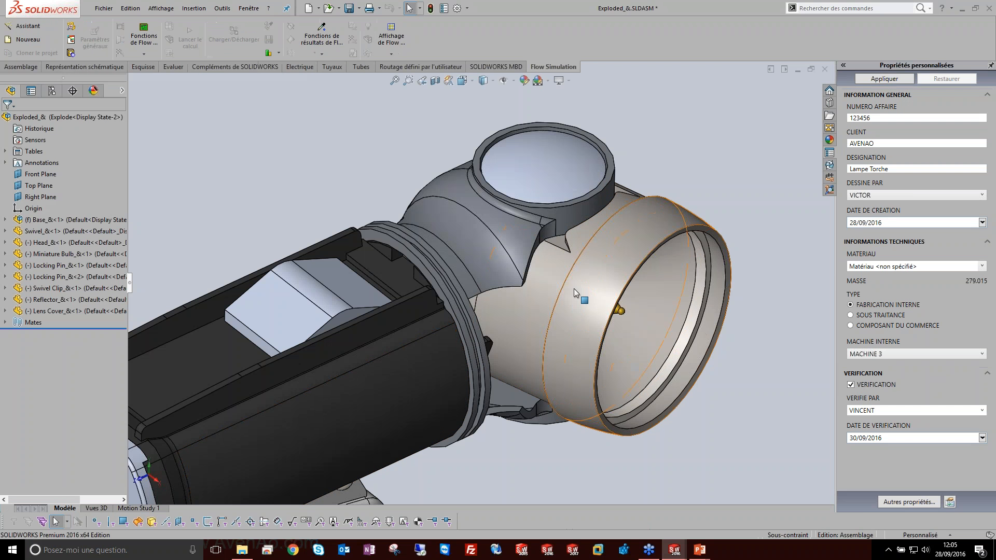
key("ctrl+s")
left_click(225, 160)
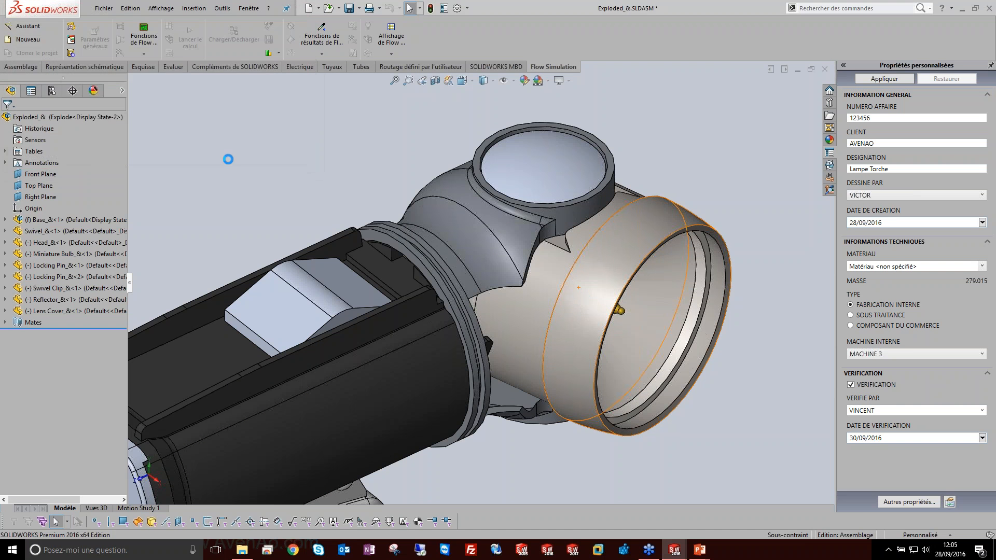
Switch to the drawing and examine the CLIENT entries for the edited parts, matching the lens cover's table row to its exploded-view balloon.
left_click(797, 71)
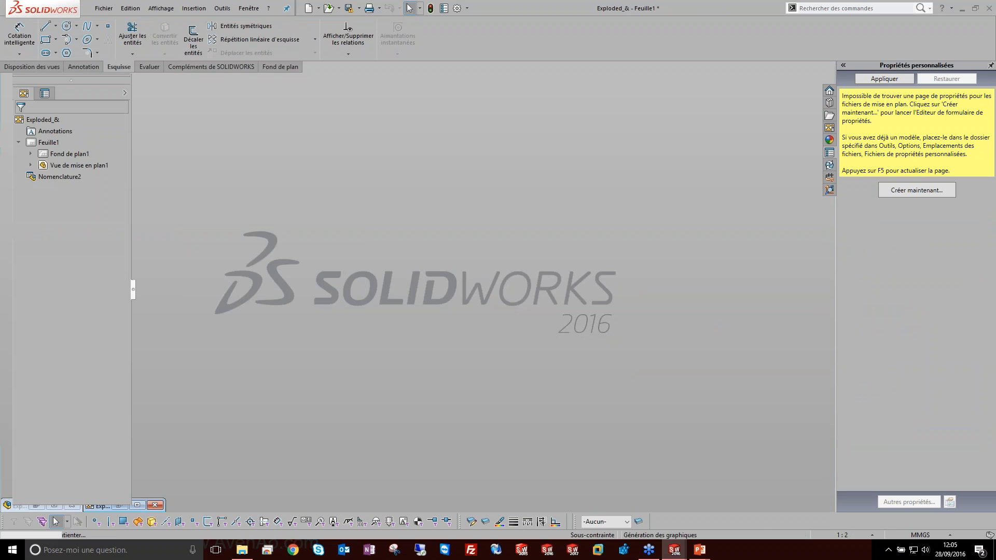
left_click(137, 505)
scroll(480, 332, "up", 5)
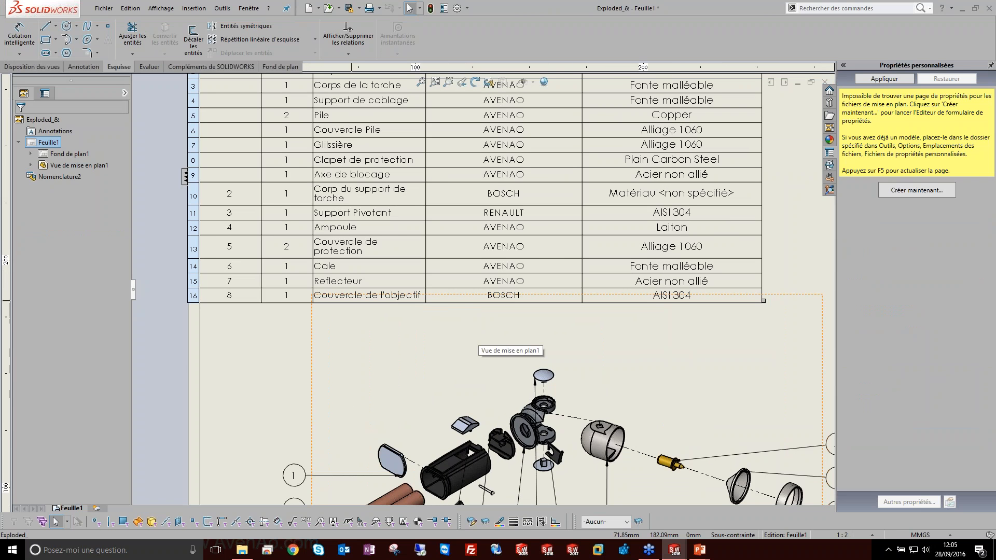
left_click(228, 296)
scroll(456, 290, "down", 1)
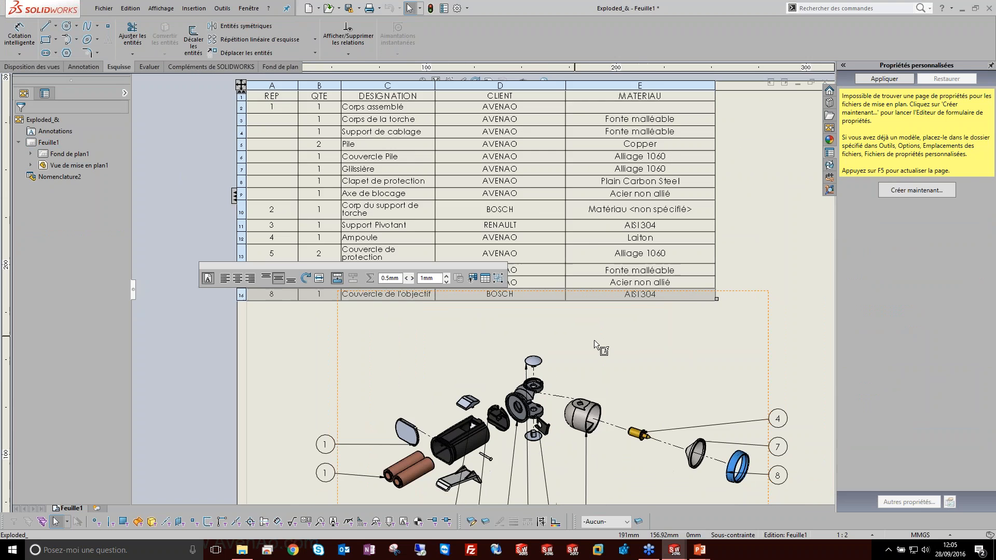
scroll(594, 340, "down", 2)
scroll(602, 358, "up", 5)
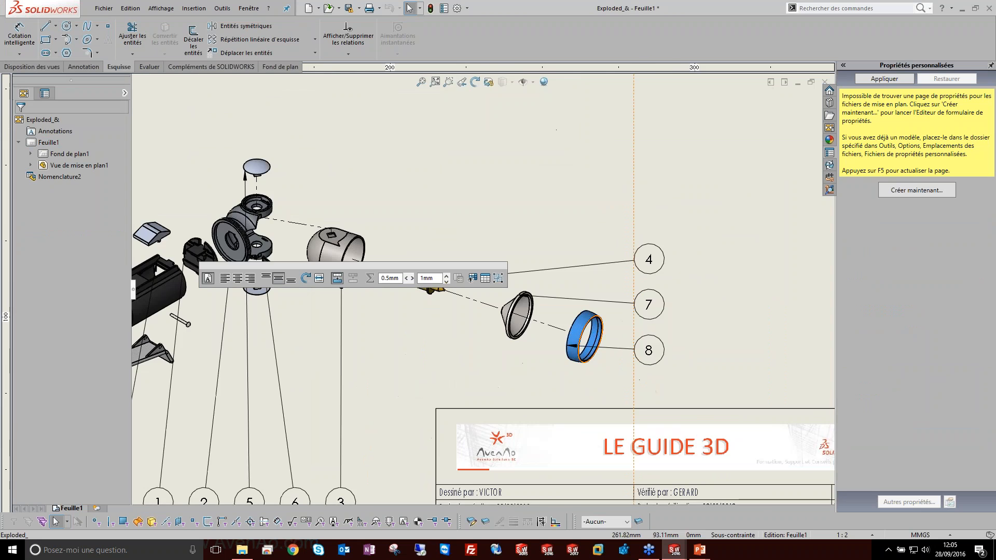
scroll(577, 337, "down", 6)
scroll(275, 219, "up", 4)
scroll(403, 245, "up", 1)
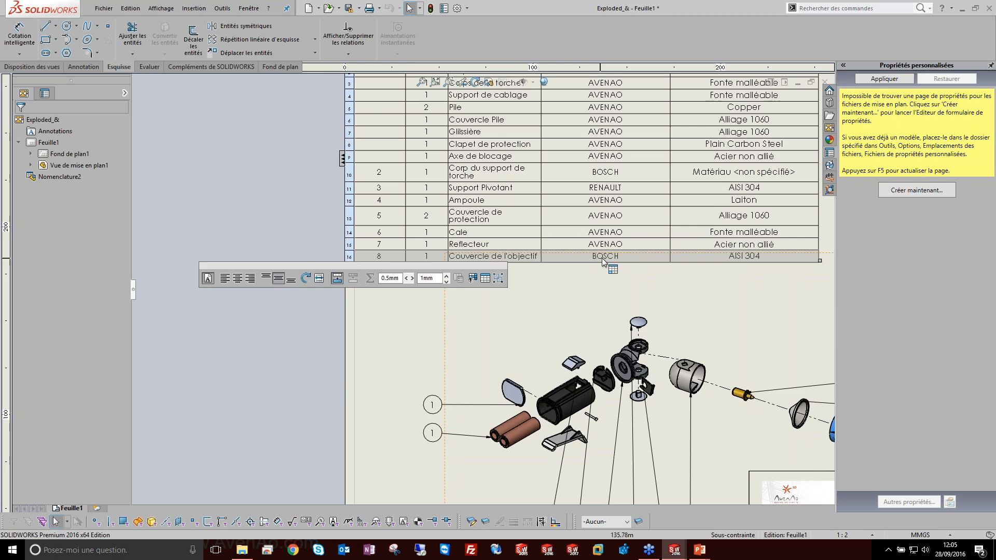
scroll(597, 263, "down", 4)
scroll(545, 276, "up", 1)
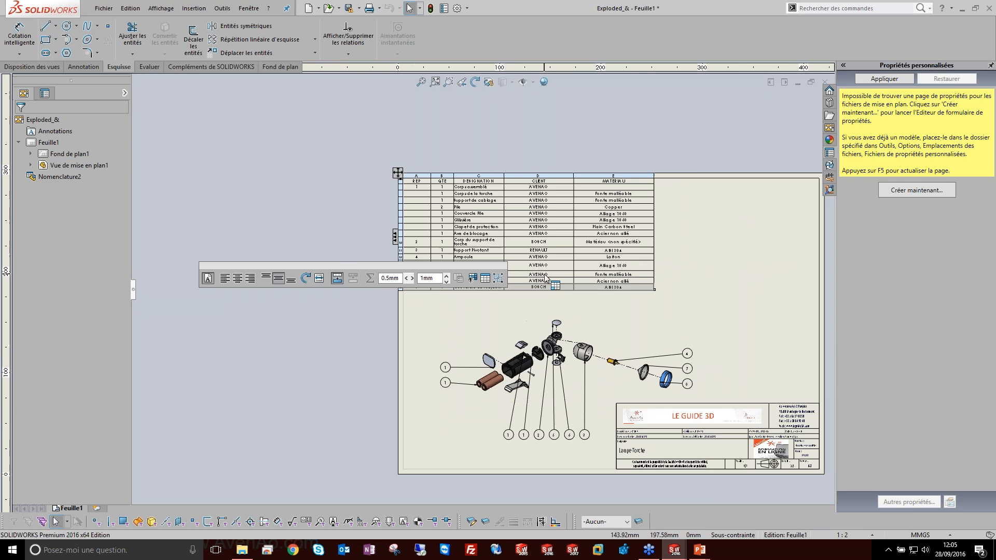
scroll(542, 298, "up", 2)
left_click_drag(390, 266, 496, 333)
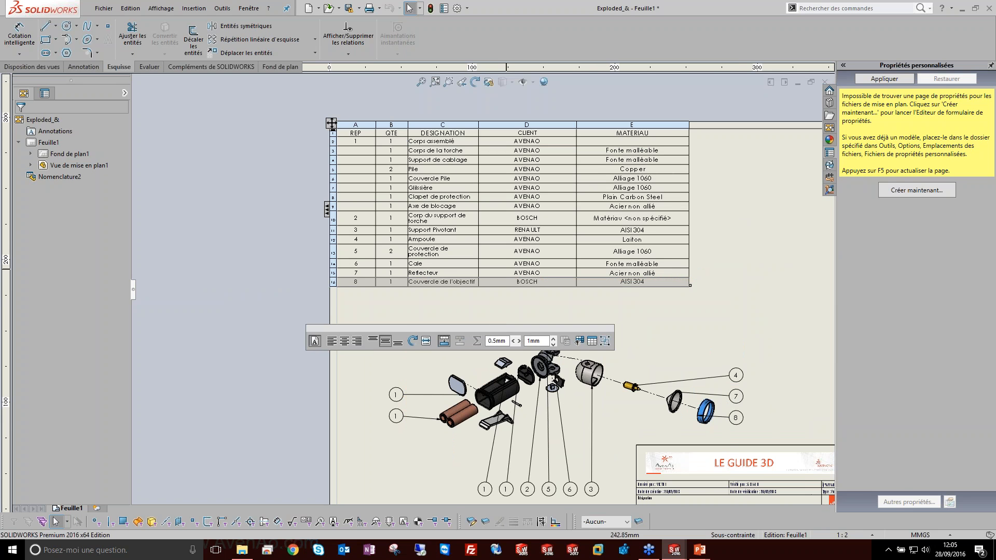
Open the column type and property name settings of the bill of materials' MATERIAU column.
left_click(671, 123)
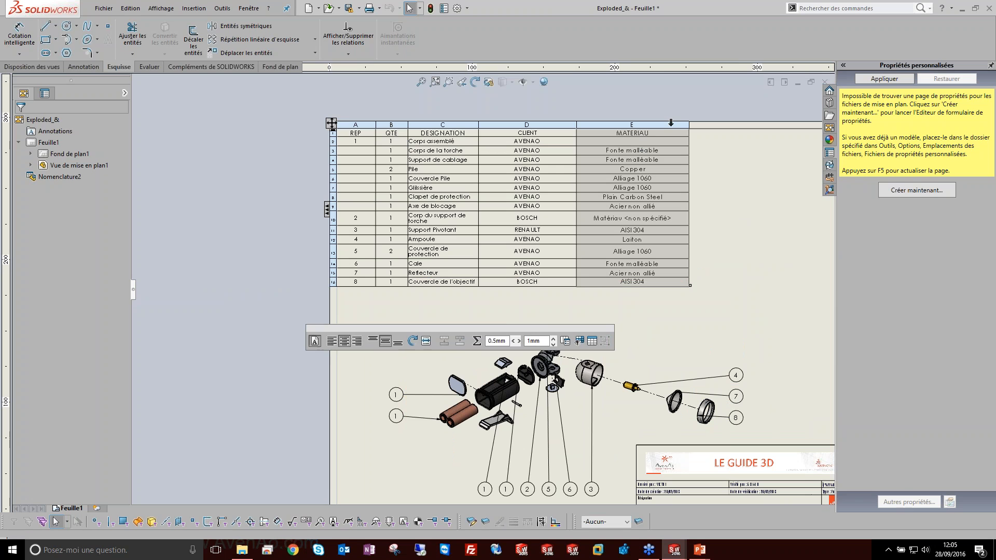
double_click(670, 123)
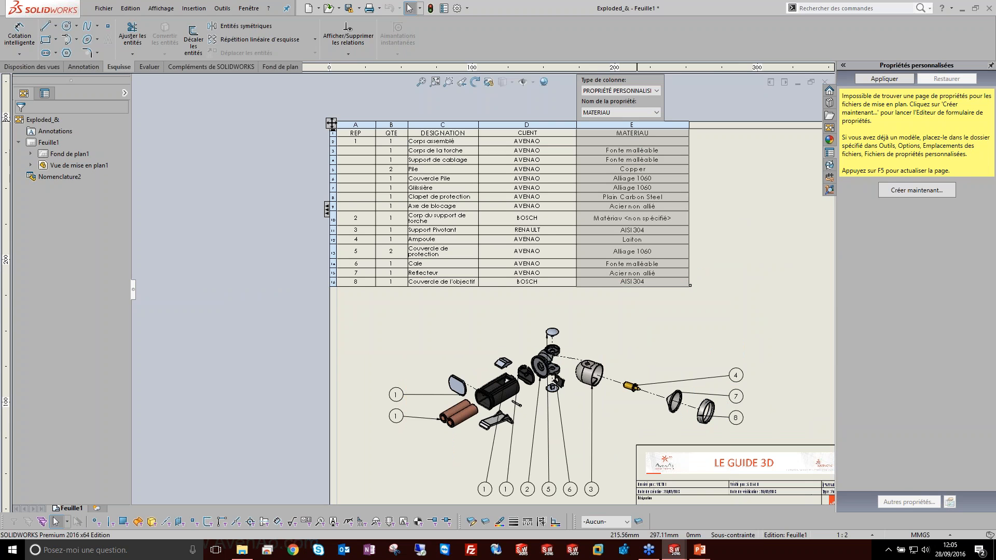
key("ctrl+s")
double_click(627, 124)
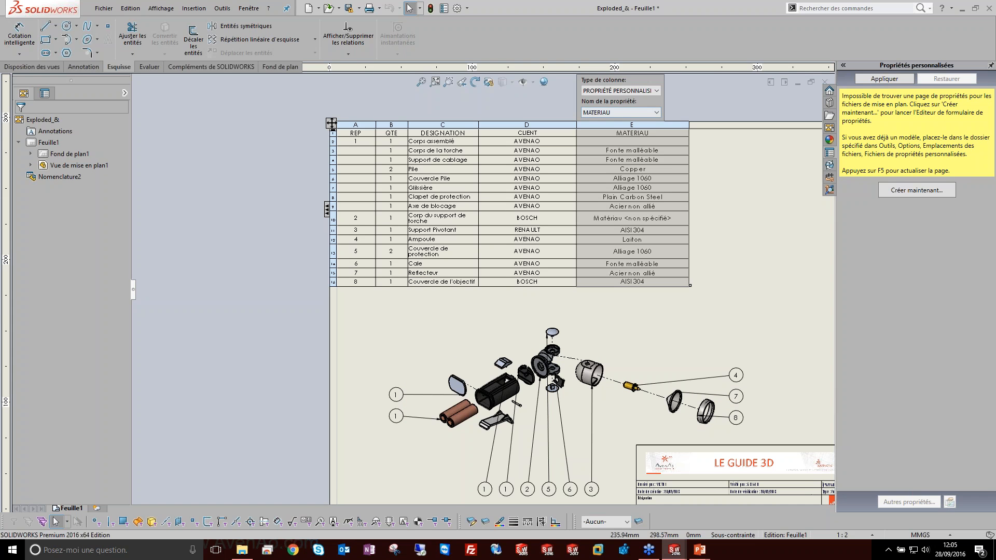
Set the custom property of the bill of materials' MATERIAU column to DESSINE_PAR.
left_click(632, 91)
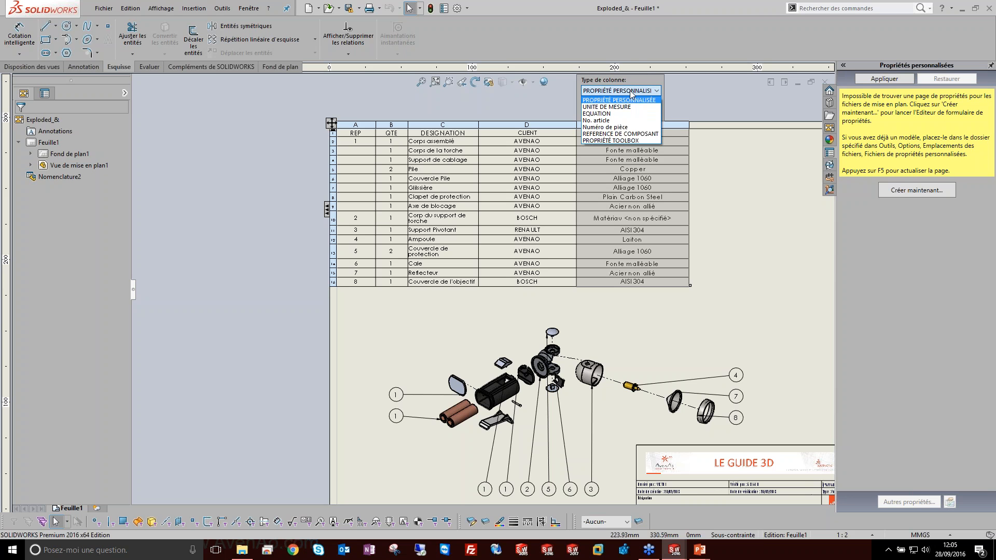
left_click(631, 91)
left_click(638, 112)
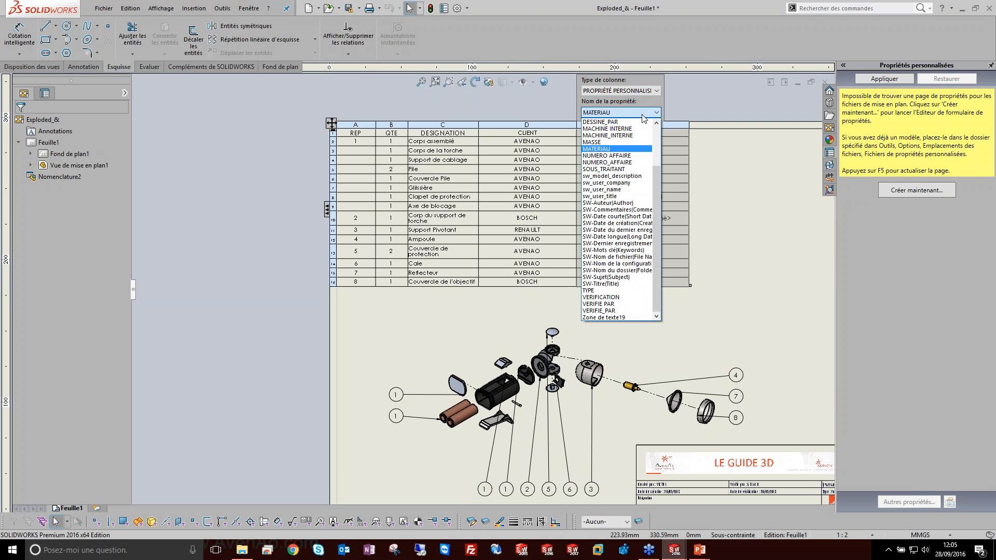
left_click(609, 123)
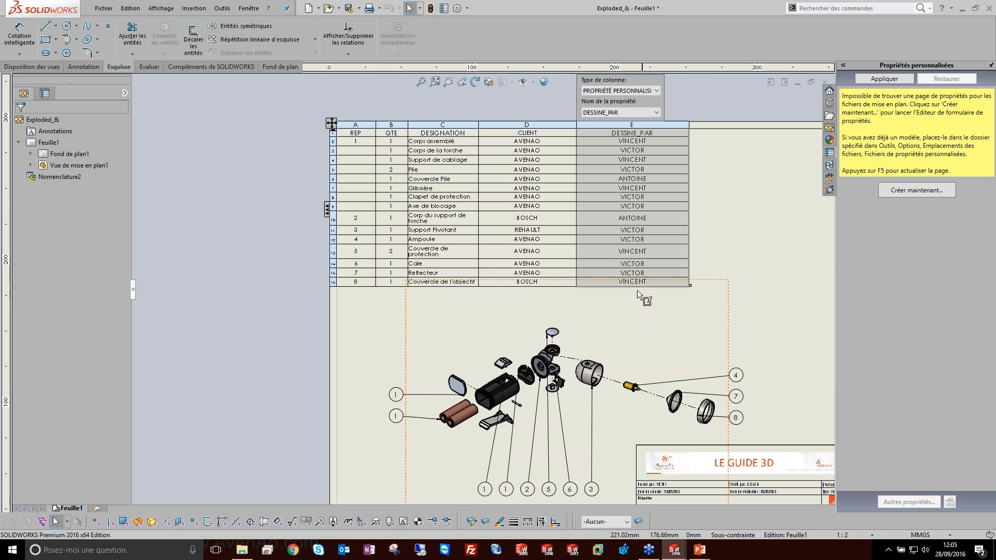
Examine the bill of materials rows and their link to the exploded view, starting with the torch support body.
left_click(327, 218)
scroll(539, 372, "down", 2)
scroll(446, 249, "up", 4)
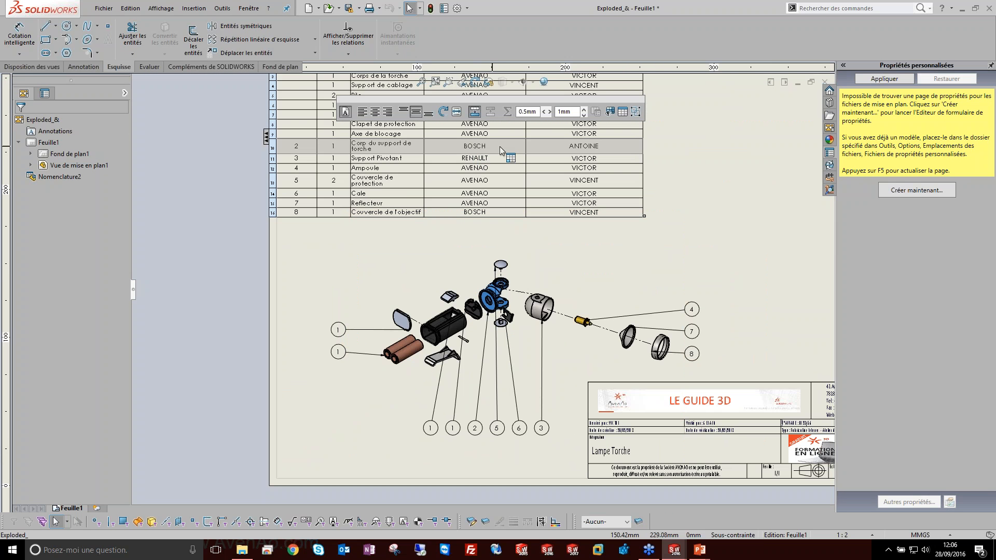
scroll(602, 155, "up", 3)
scroll(498, 224, "down", 4)
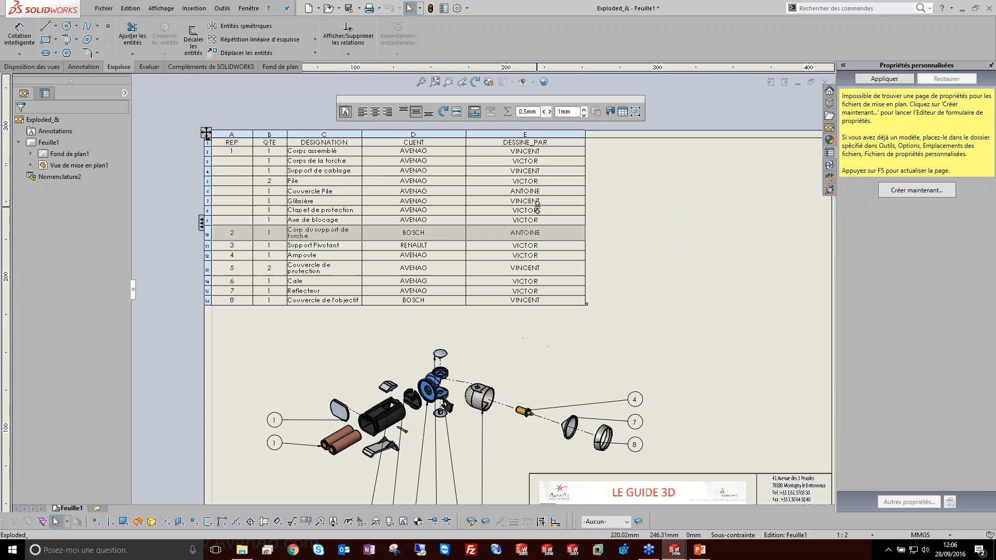
scroll(498, 224, "down", 1)
left_click(645, 222)
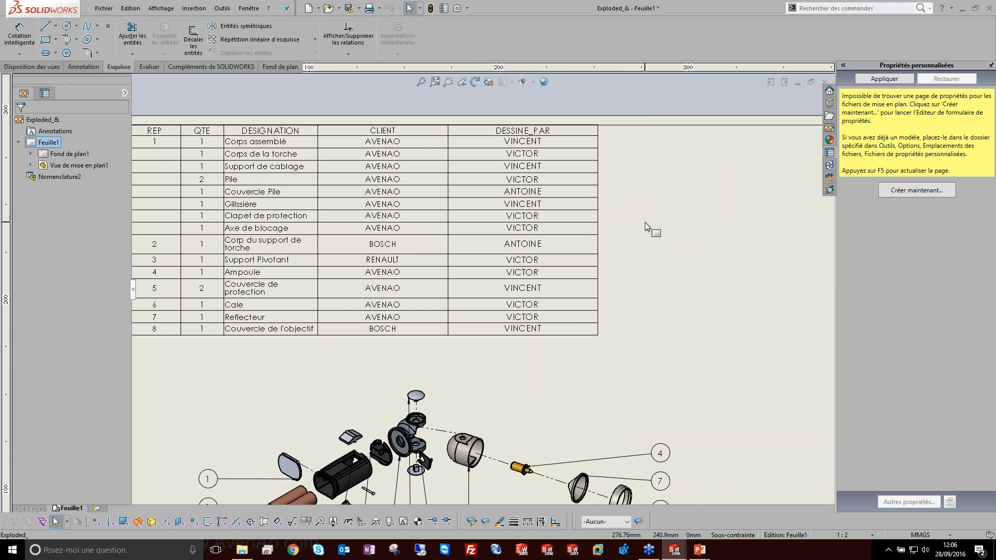
Delete the whole bill of materials table from the drawing sheet.
scroll(644, 223, "up", 2)
scroll(644, 231, "up", 2)
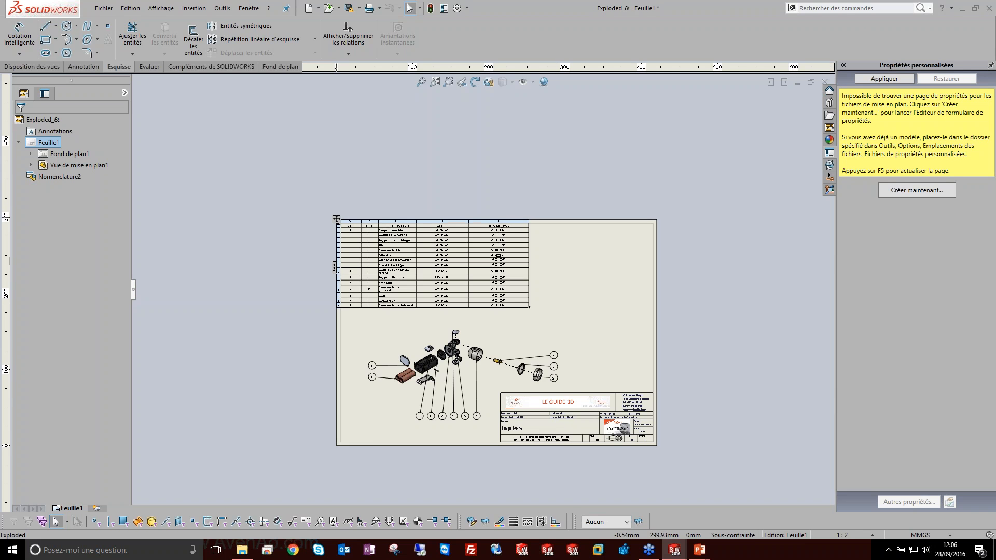
left_click(336, 218)
key("Delete")
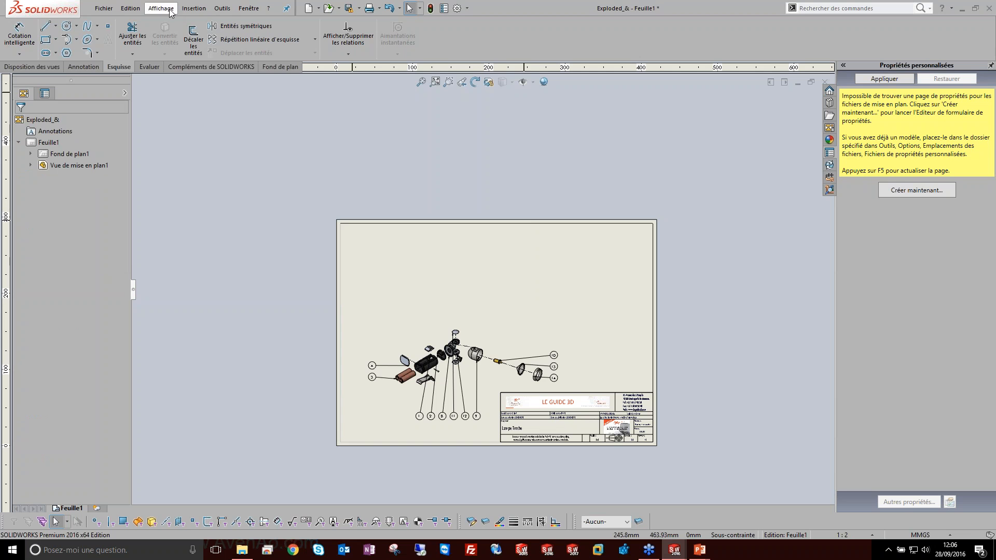
Insert a new top-level-only bill of materials for the exploded view with the bom-standard template, placed in the sheet's upper-left area.
left_click(194, 8)
mouse_move(292, 68)
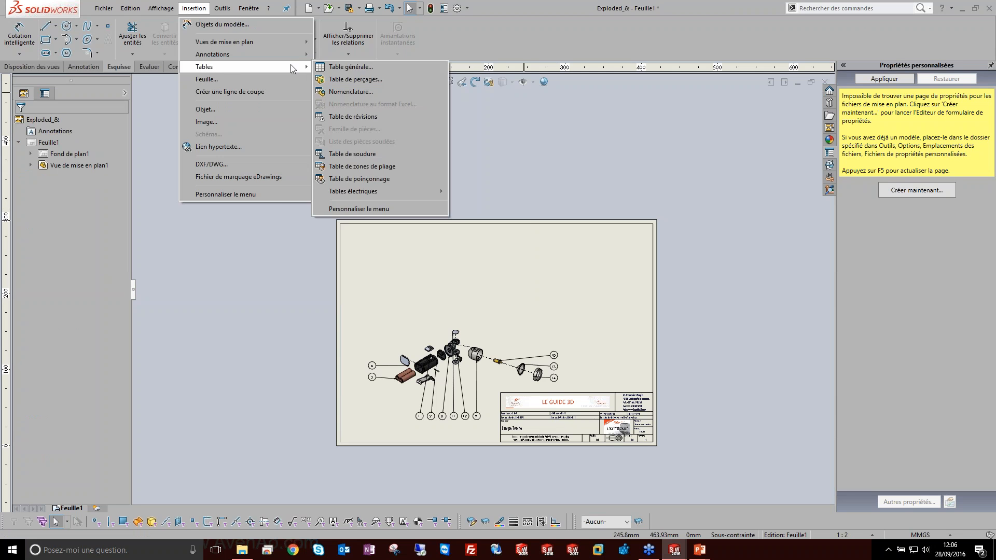
left_click(345, 92)
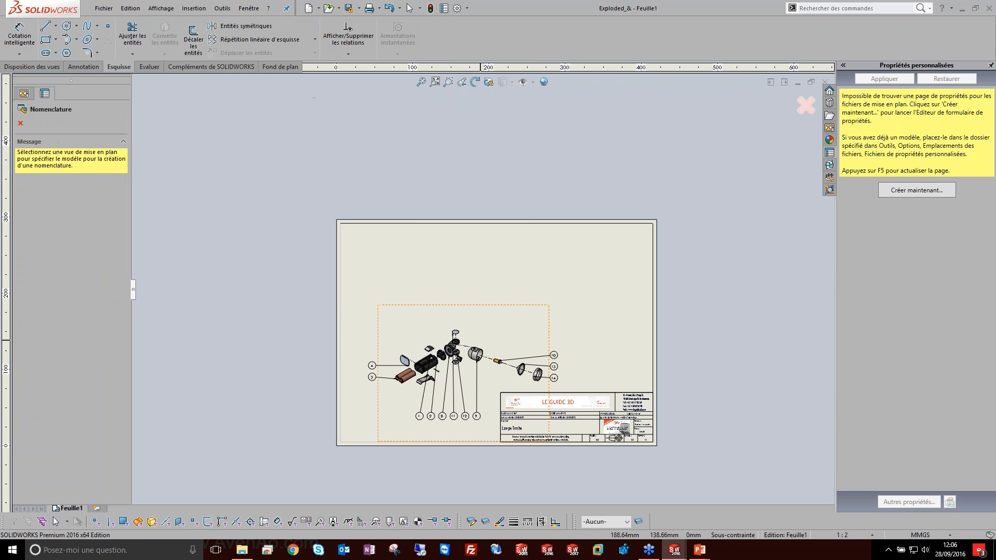
left_click(507, 325)
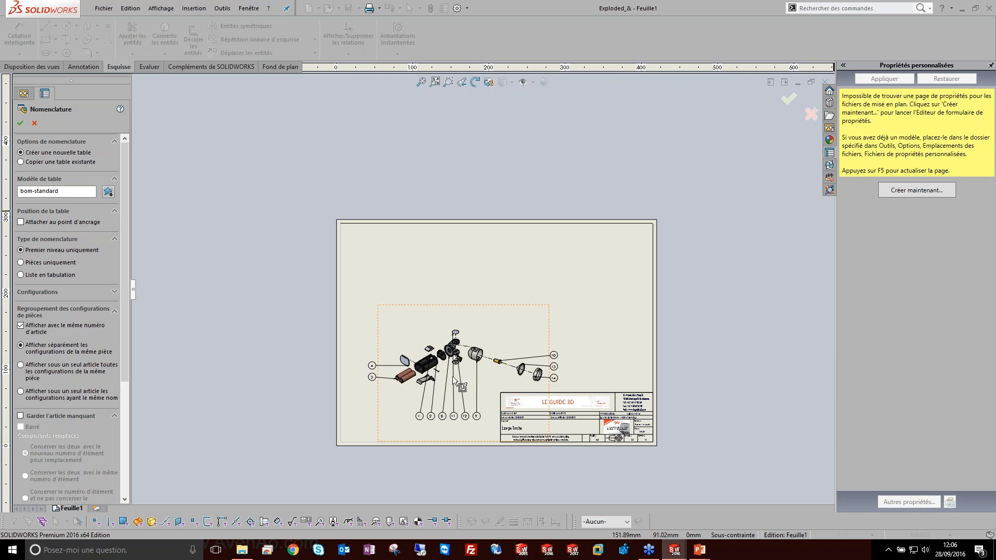
left_click(20, 122)
left_click(369, 241)
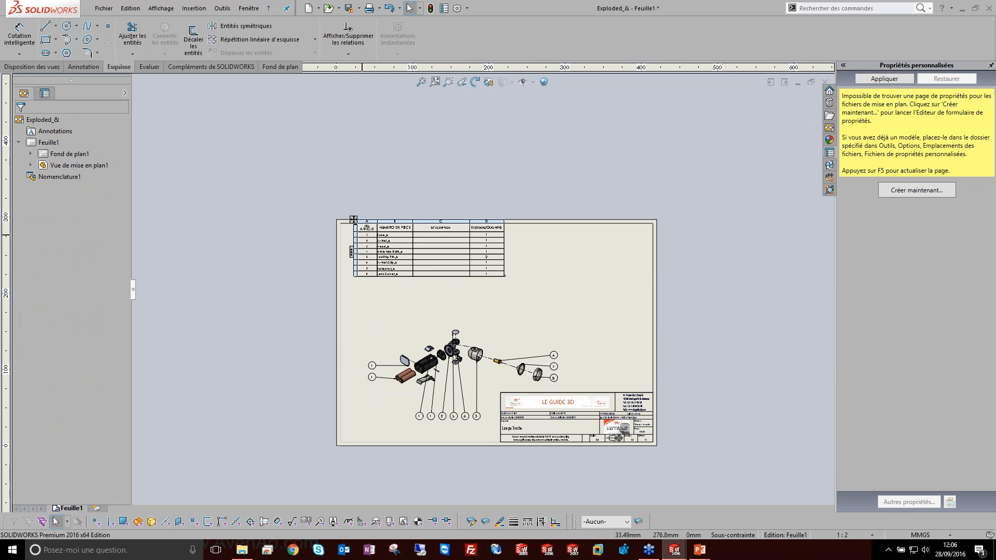
Rename the NUMERO DE PIECE column header to DESIGNATION.
scroll(370, 241, "down", 5)
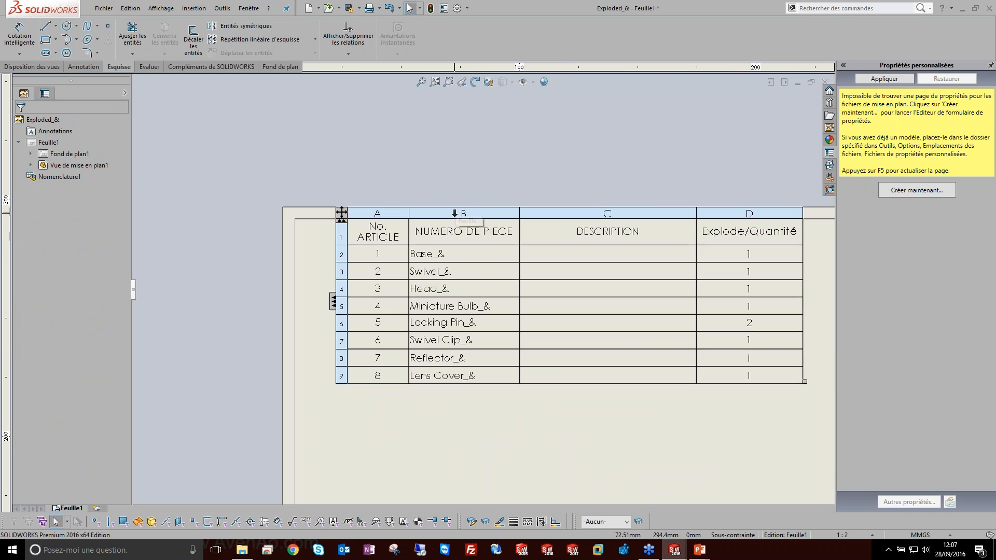
double_click(464, 231)
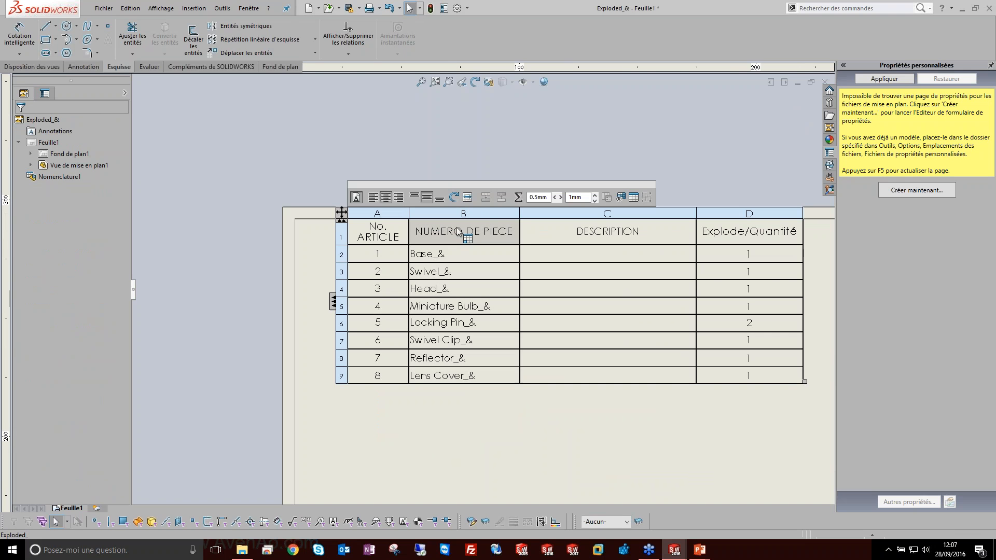
left_click_drag(518, 229, 420, 232)
type("UMERO DE PI")
key("BackSpace")
key("BackSpace")
key("BackSpace")
key("BackSpace")
key("BackSpace")
key("BackSpace")
key("BackSpace")
key("BackSpace")
key("BackSpace")
key("BackSpace")
key("BackSpace")
key("BackSpace")
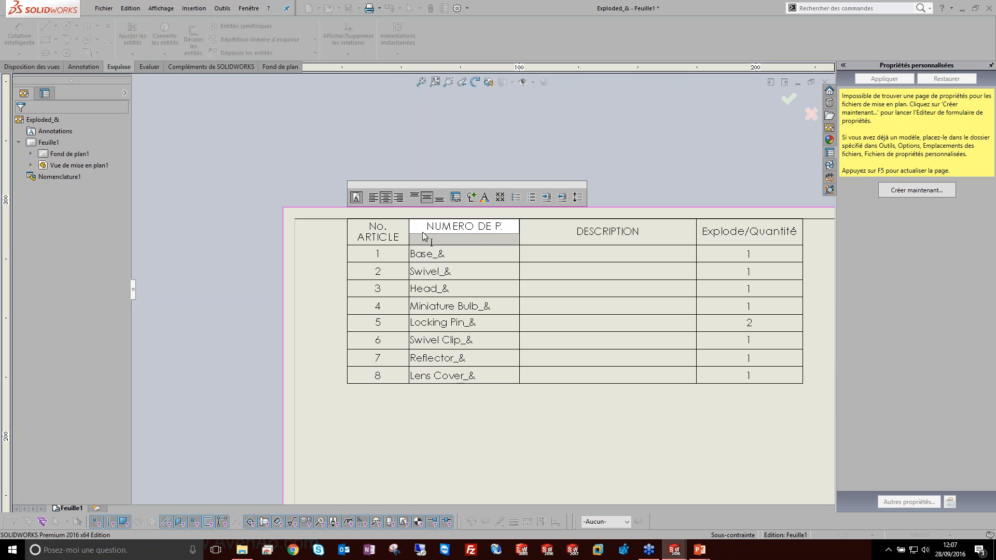
type("DESIGNAT")
type("ION")
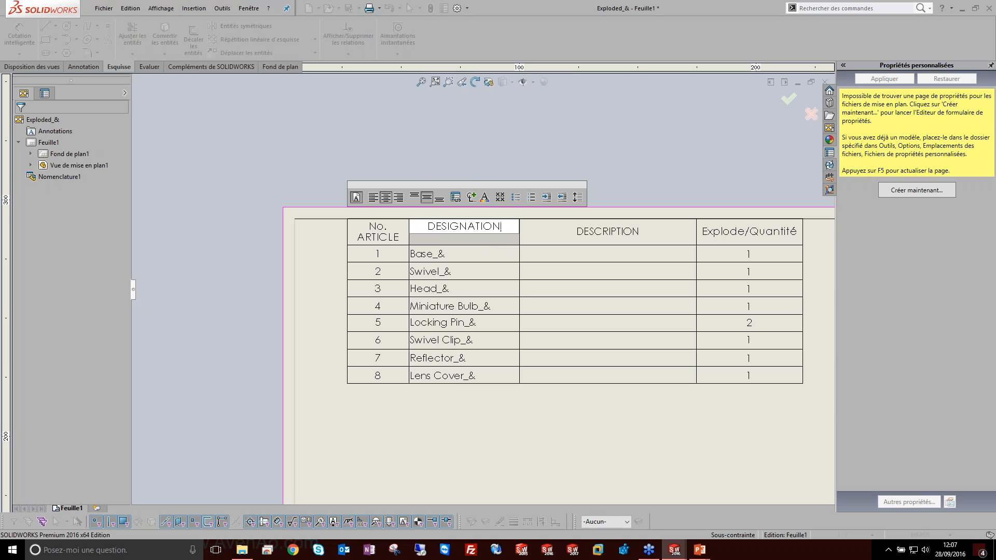
left_click(562, 229)
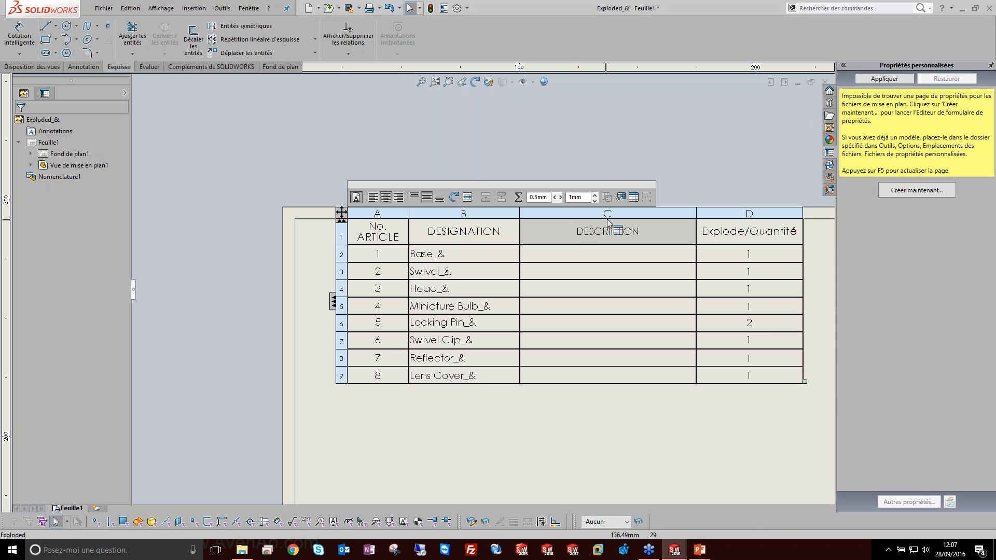
Set the custom property of the DESCRIPTION column to CLIENT.
left_click(607, 213)
left_click(580, 197)
left_click(549, 207)
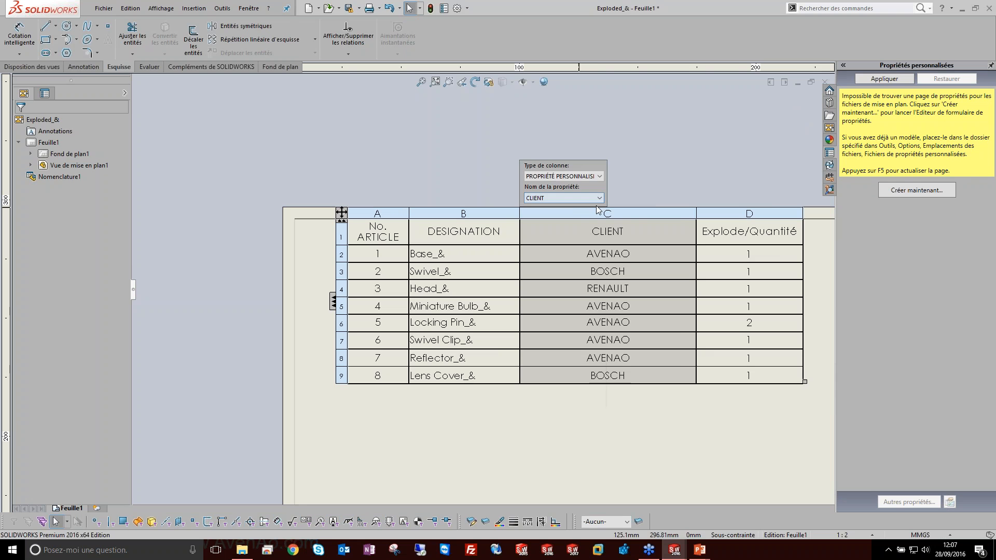
Try to delete the Explode/Quantité column from the bill of materials.
left_click(744, 213)
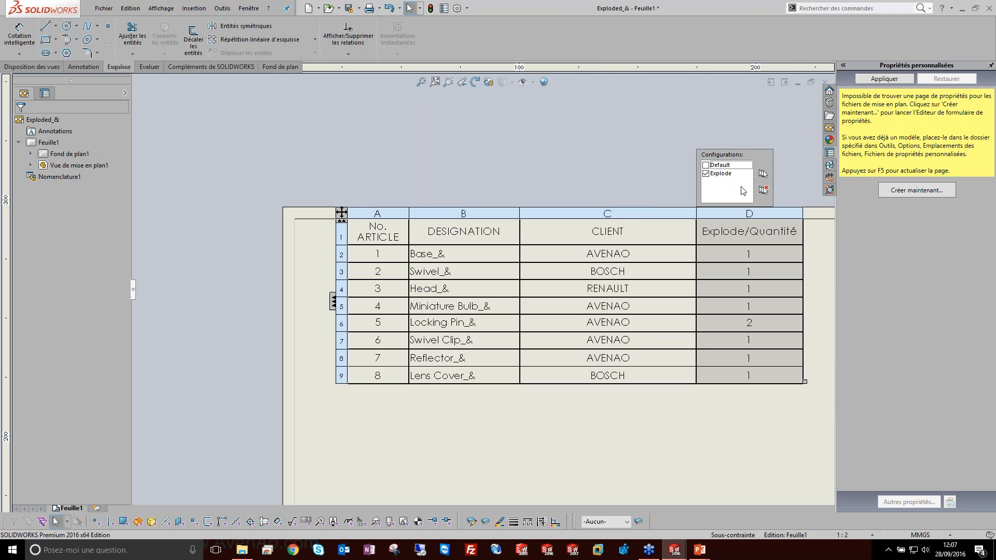
left_click(791, 220)
left_click(750, 214)
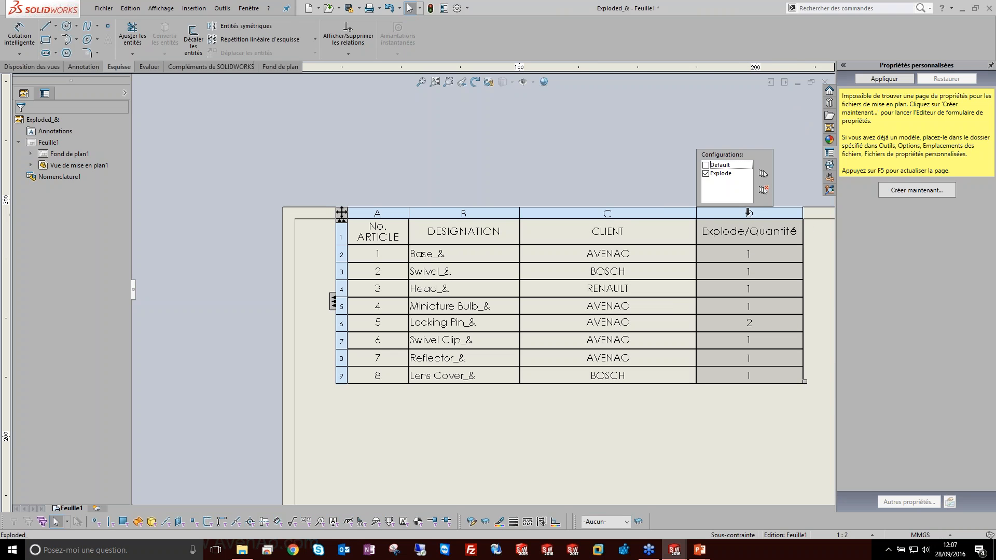
left_click(797, 195)
left_click(757, 213)
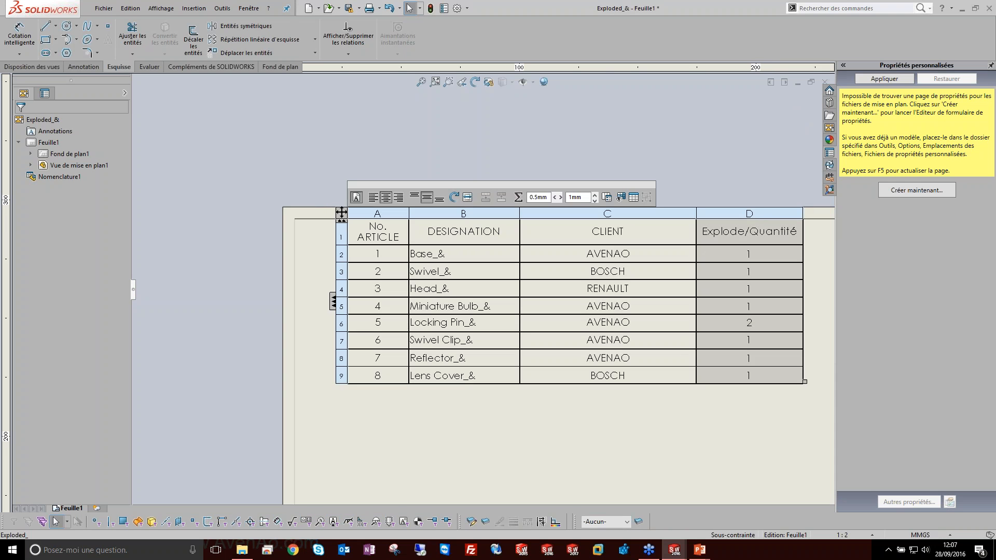
left_click(759, 195)
left_click(759, 213)
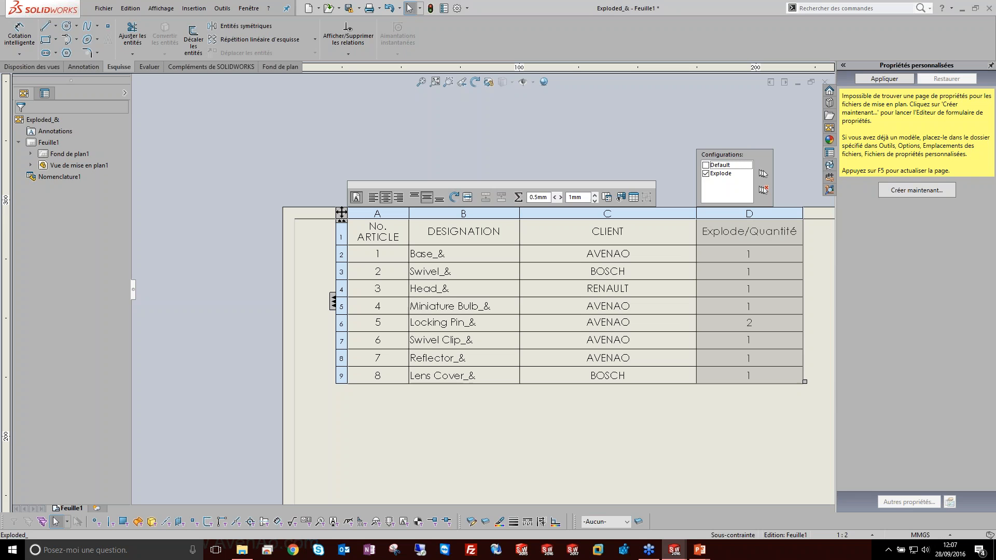
right_click(755, 210)
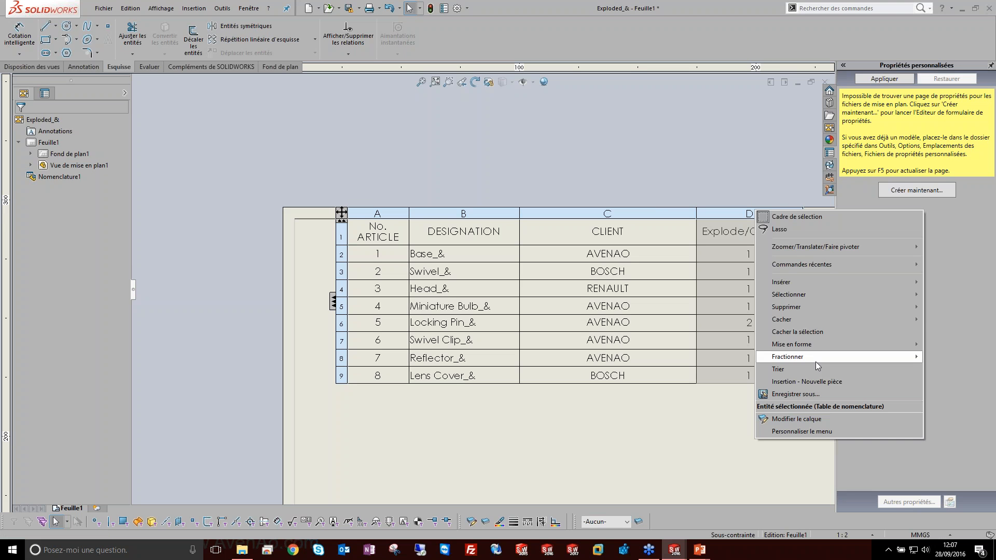
mouse_move(917, 311)
left_click(981, 319)
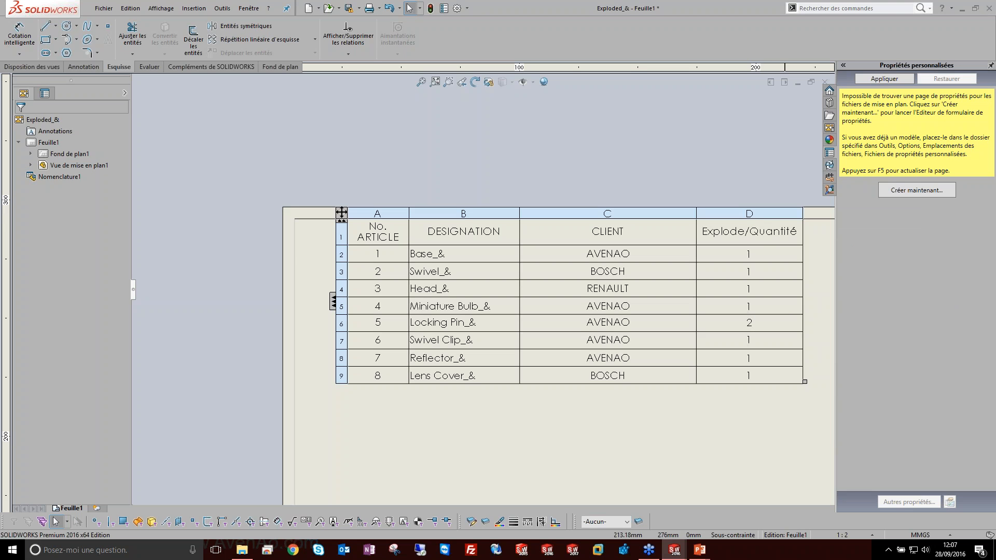
Insert a column to the right of CLIENT and link it to the custom property DATE DE CREATION.
scroll(747, 385, "up", 3)
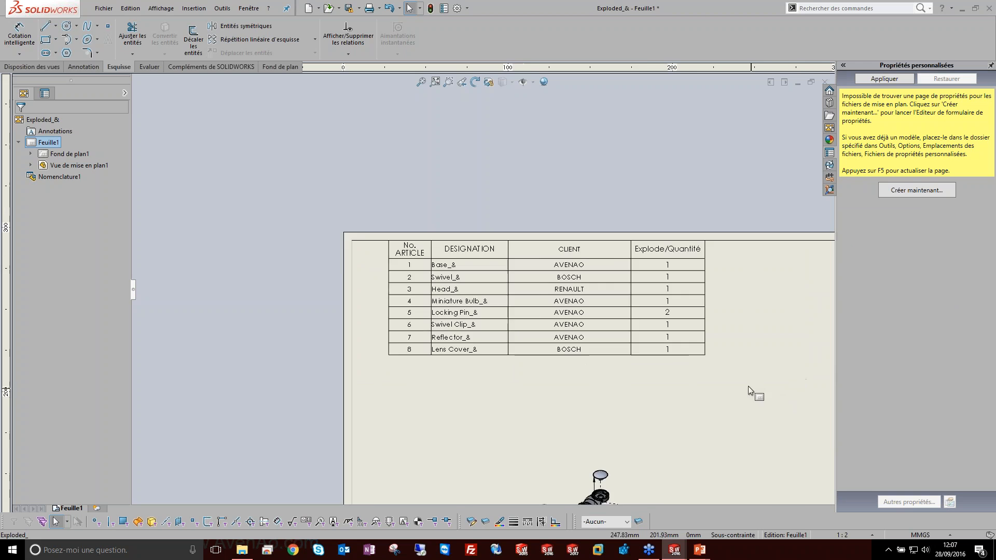
right_click(527, 234)
mouse_move(612, 305)
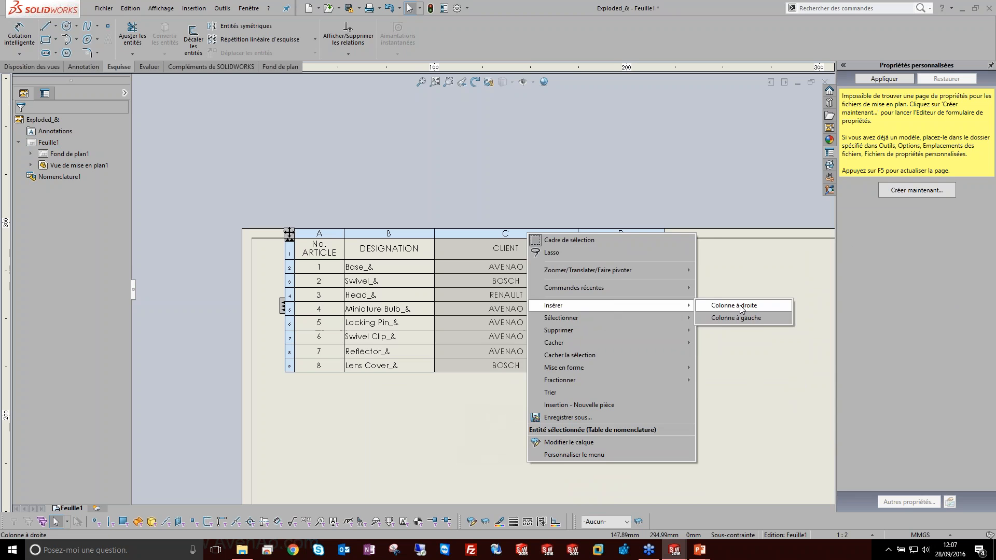
left_click(740, 306)
left_click(624, 219)
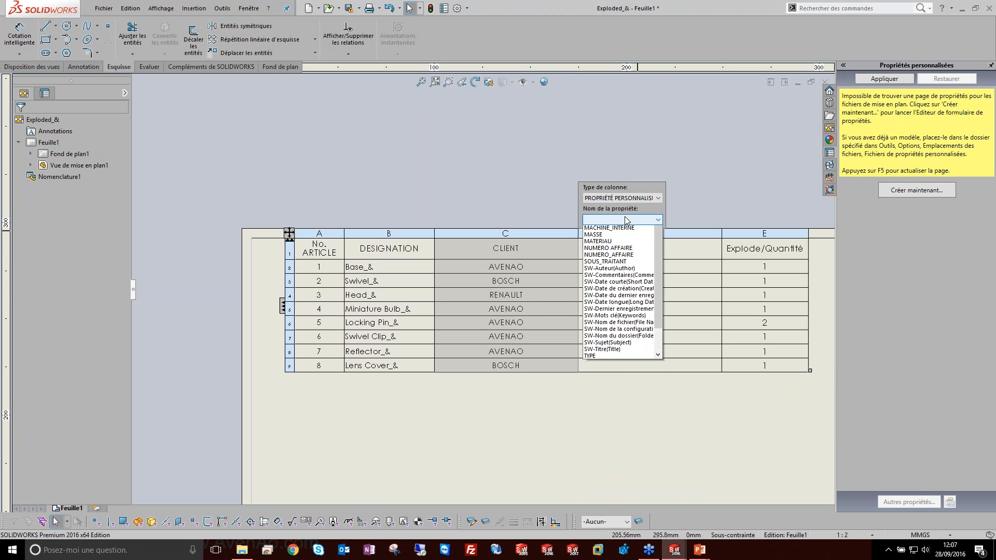
left_click(622, 243)
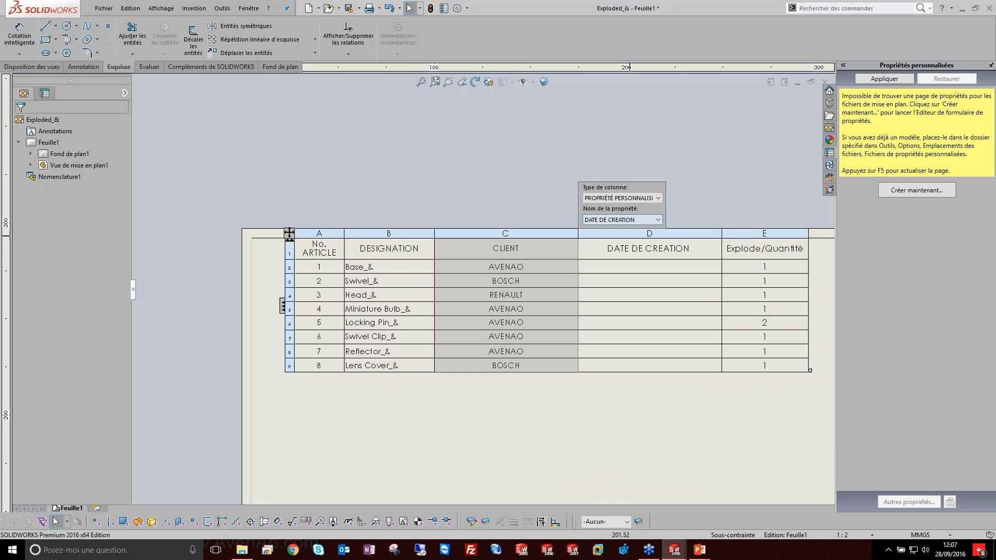
Insert a column to the right of DATE DE CREATION and link it to the custom property DESSINE PAR.
left_click(675, 232)
right_click(675, 232)
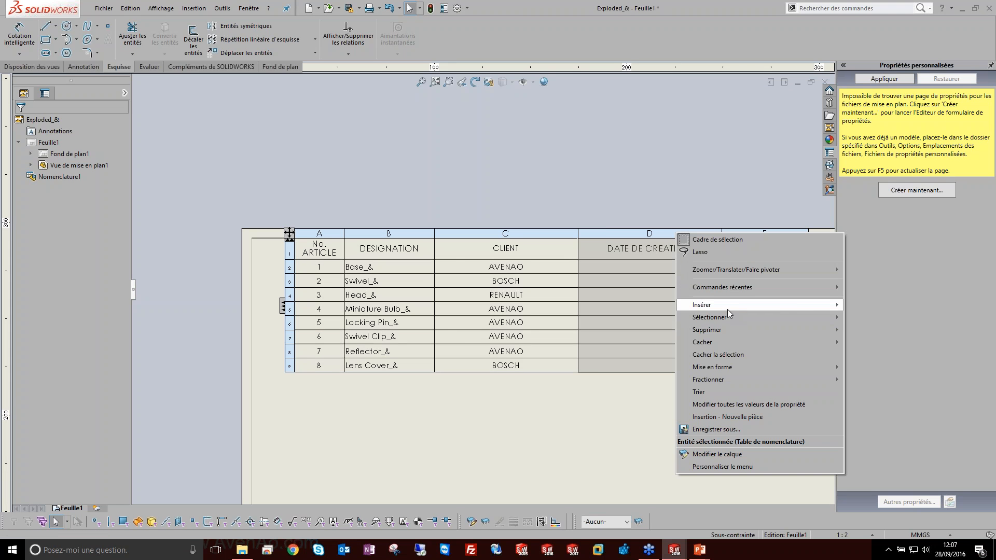
mouse_move(833, 306)
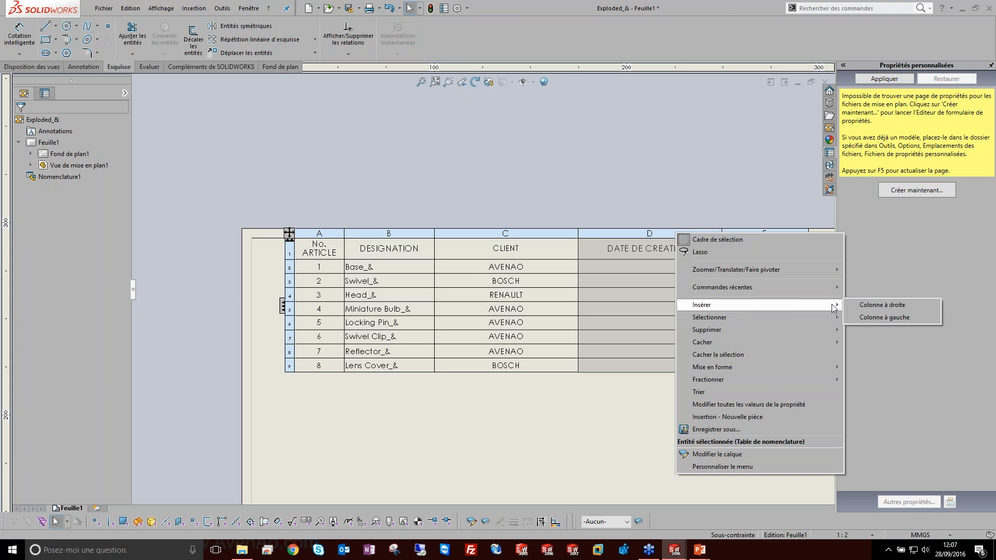
left_click(878, 306)
left_click(777, 218)
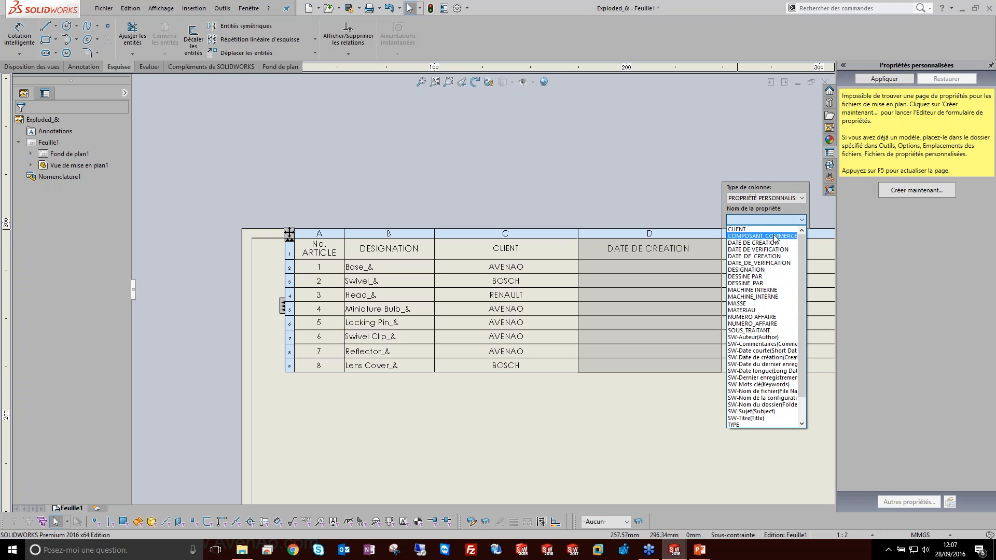
left_click(762, 276)
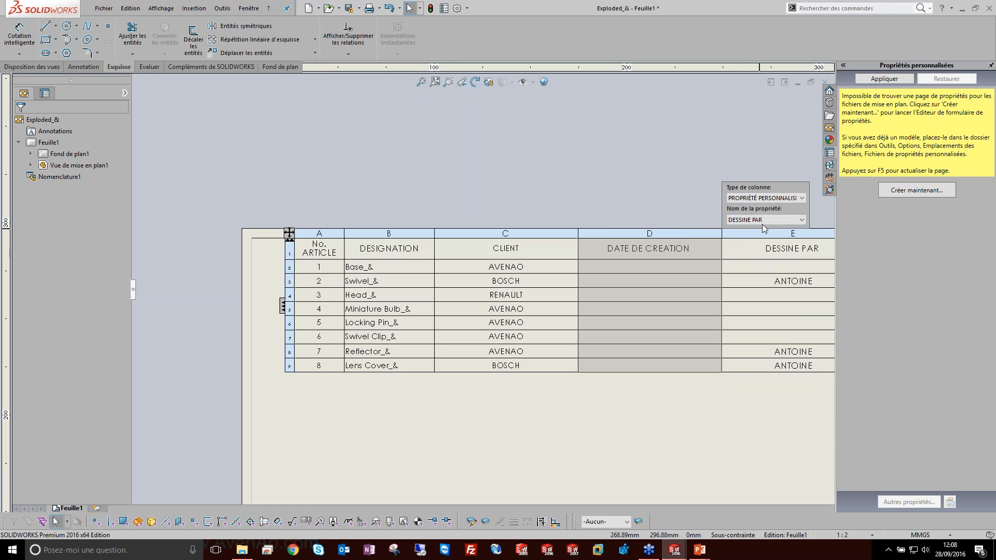
scroll(788, 276, "up", 3)
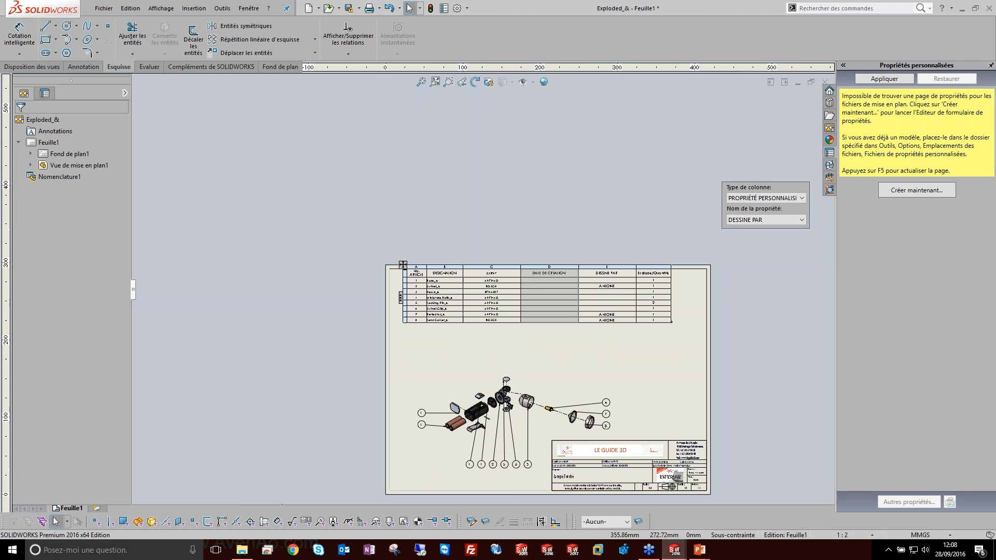
scroll(597, 306, "down", 4)
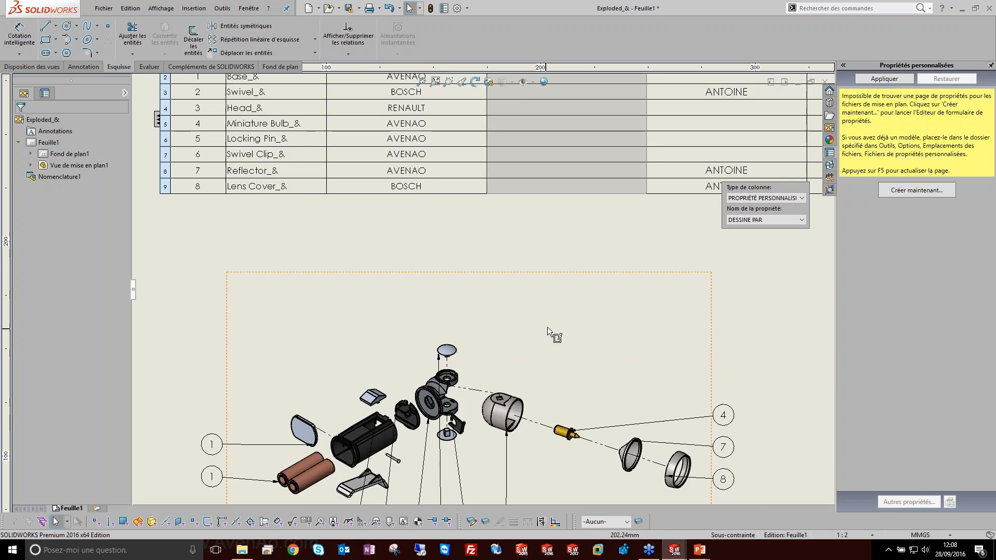
scroll(551, 332, "up", 4)
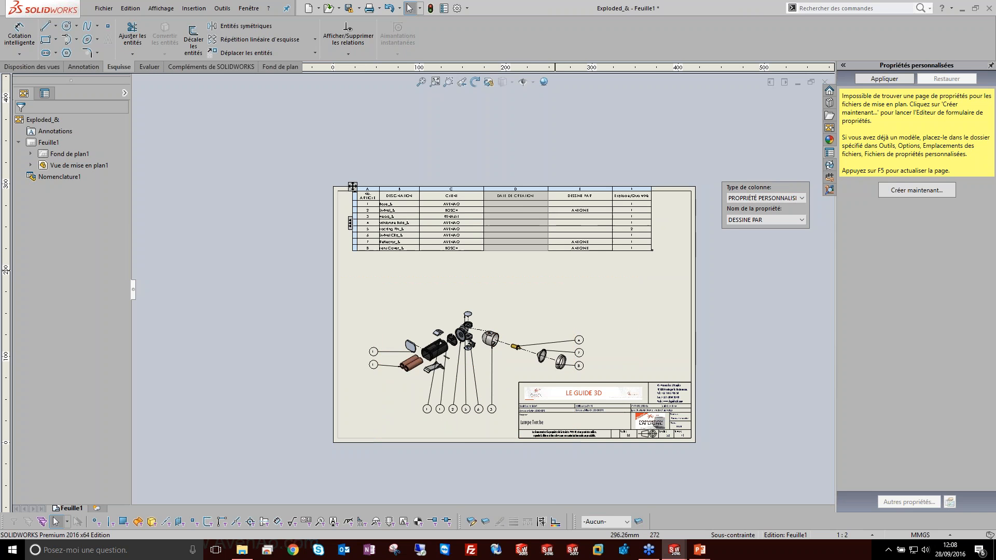
Change the linked custom property of the DESSINE PAR column to DESSINE_PAR.
scroll(584, 205, "down", 2)
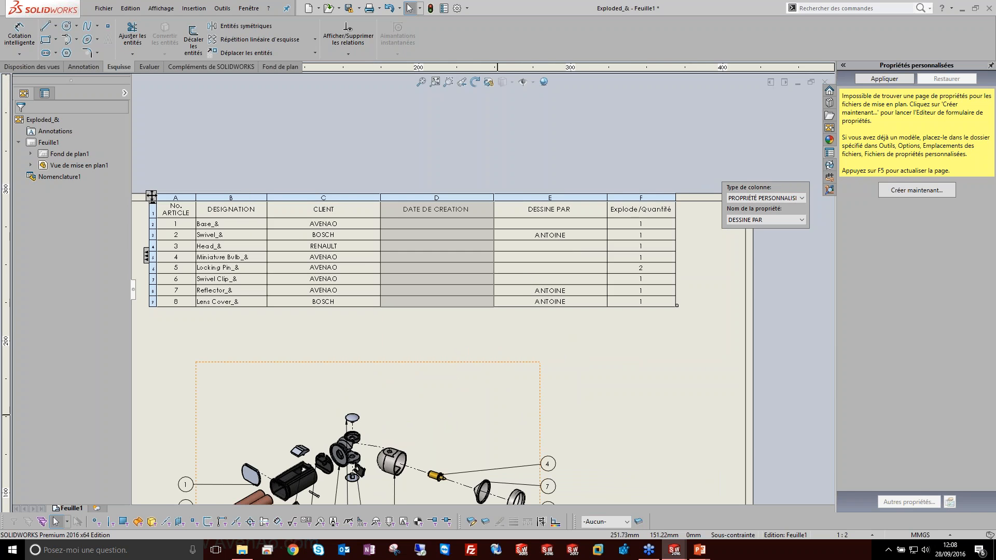
scroll(344, 387, "down", 2)
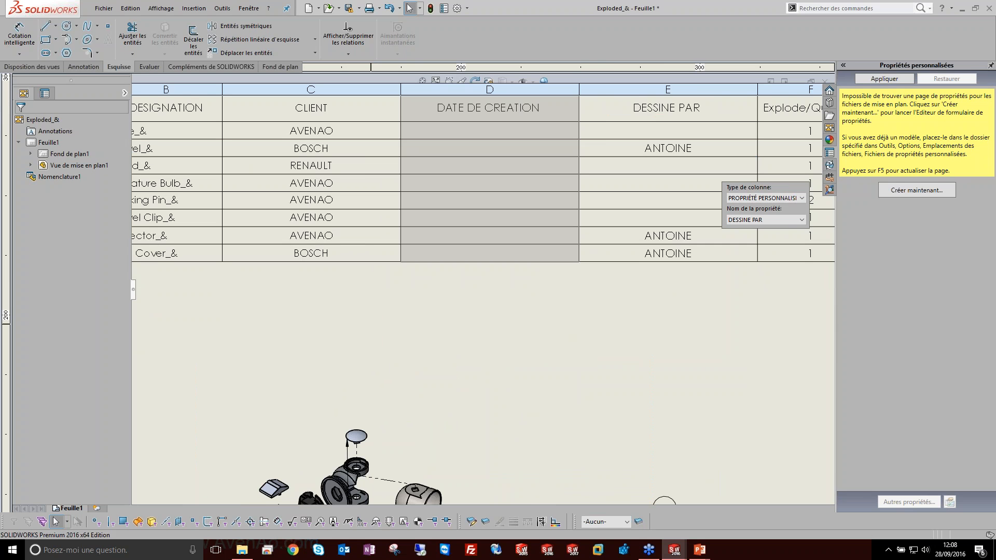
left_click(599, 101)
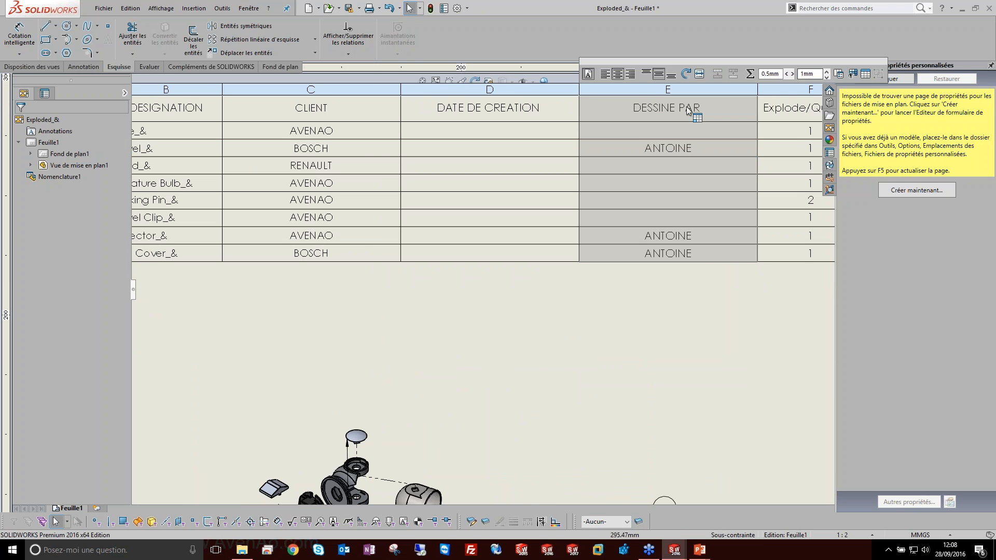
left_click(659, 87)
left_click(649, 74)
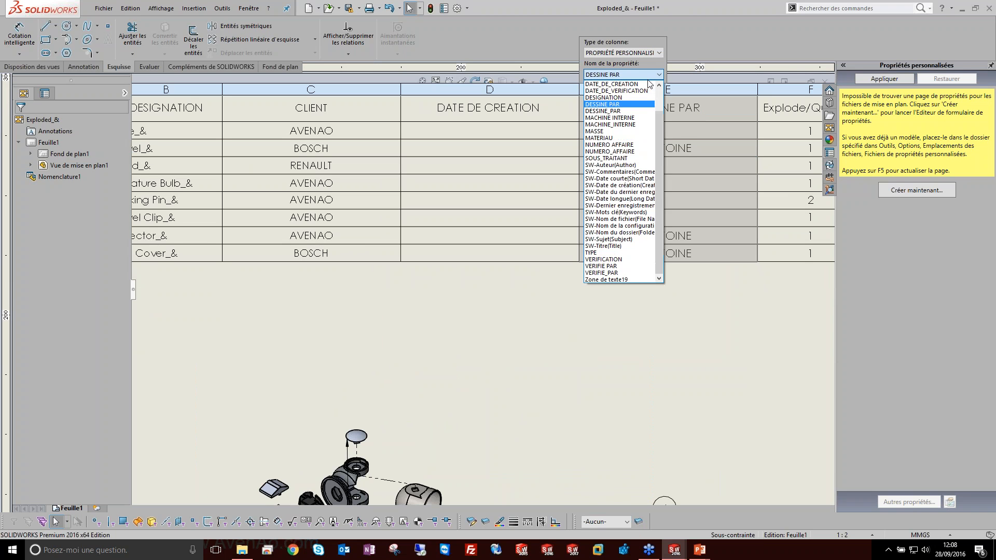
left_click(606, 111)
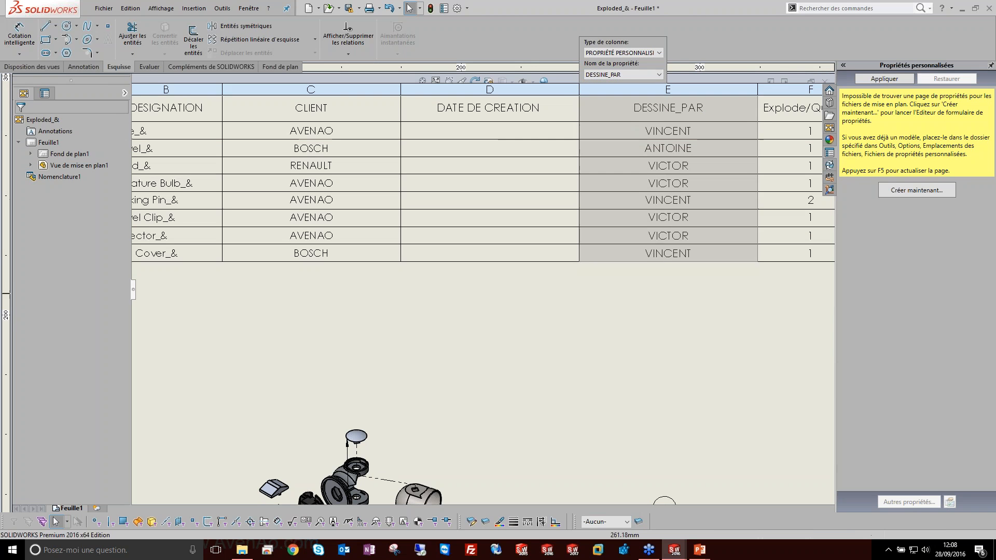
left_click(618, 311)
Change the linked custom property of the DATE DE CREATION column to DATE_DE_CREATION.
left_click(489, 90)
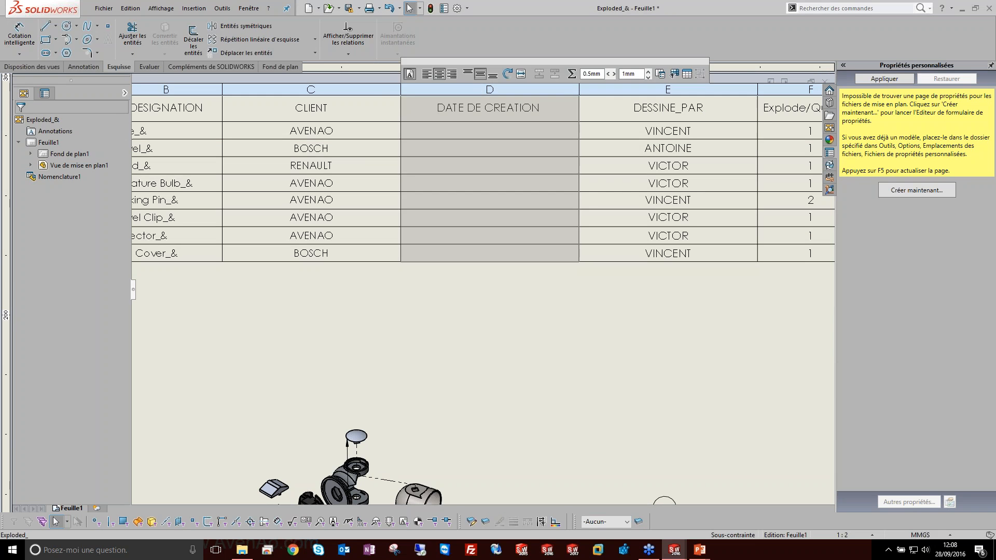
left_click(490, 88)
left_click(482, 386)
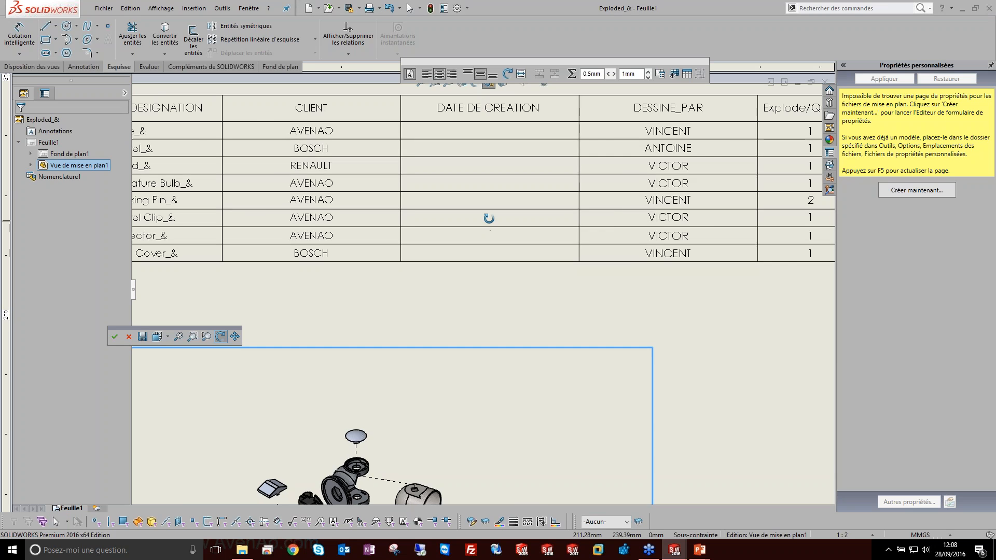
scroll(485, 222, "up", 2)
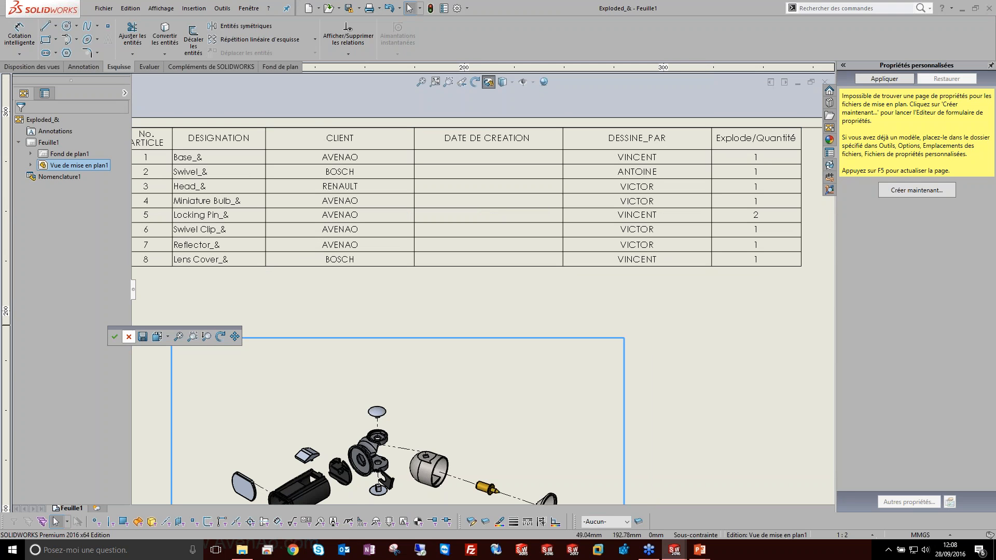
left_click(128, 337)
left_click(487, 123)
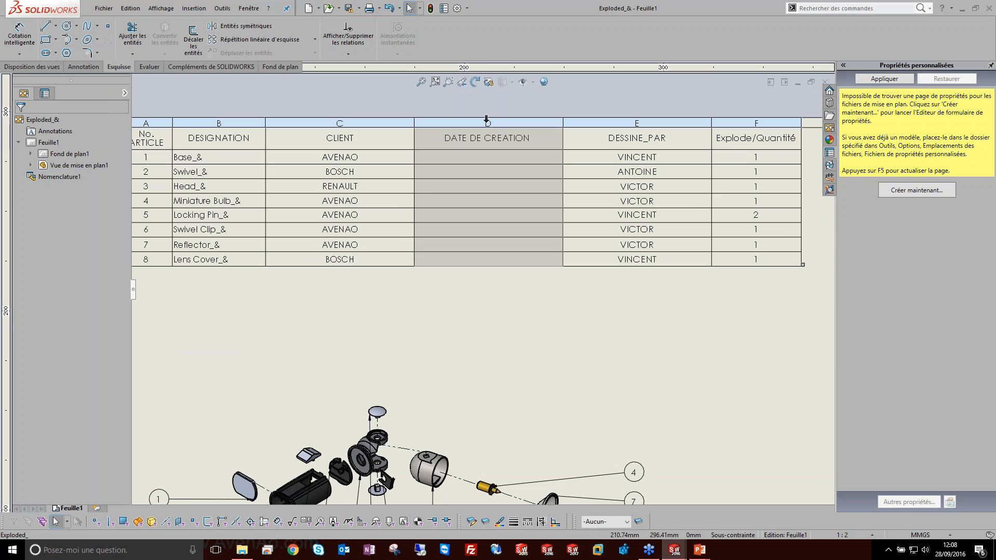
left_click(473, 107)
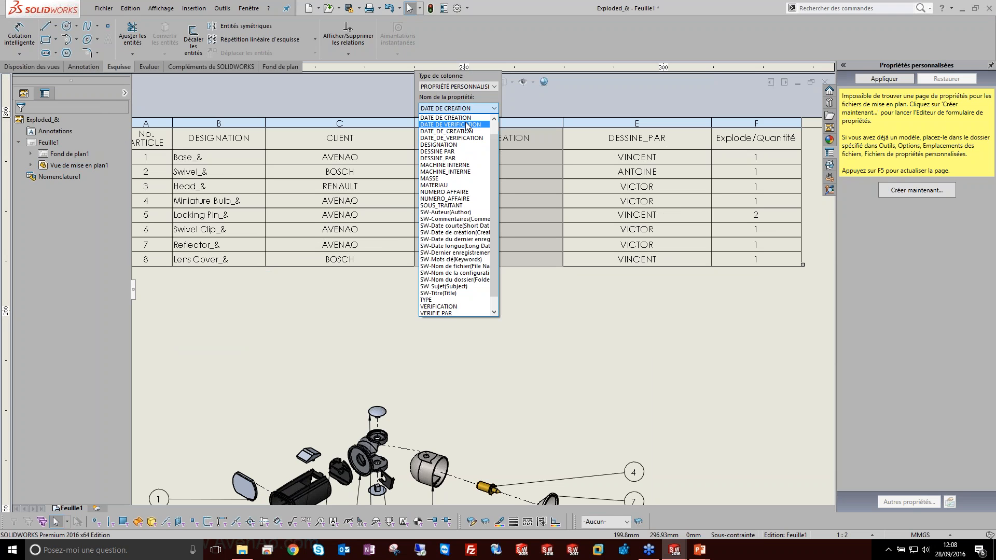
scroll(467, 155, "up", 1)
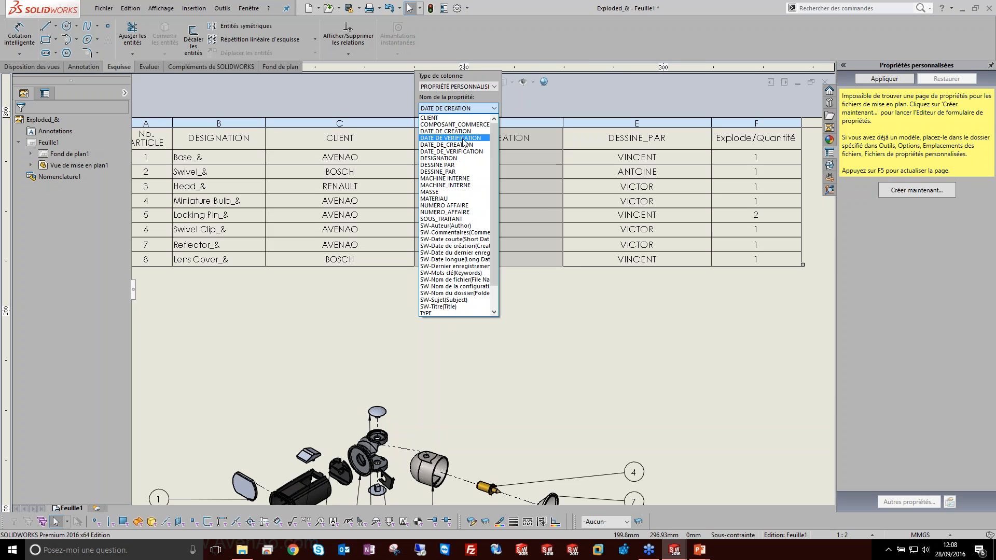
left_click(465, 145)
left_click(545, 316)
scroll(638, 212, "up", 3)
scroll(484, 264, "down", 3)
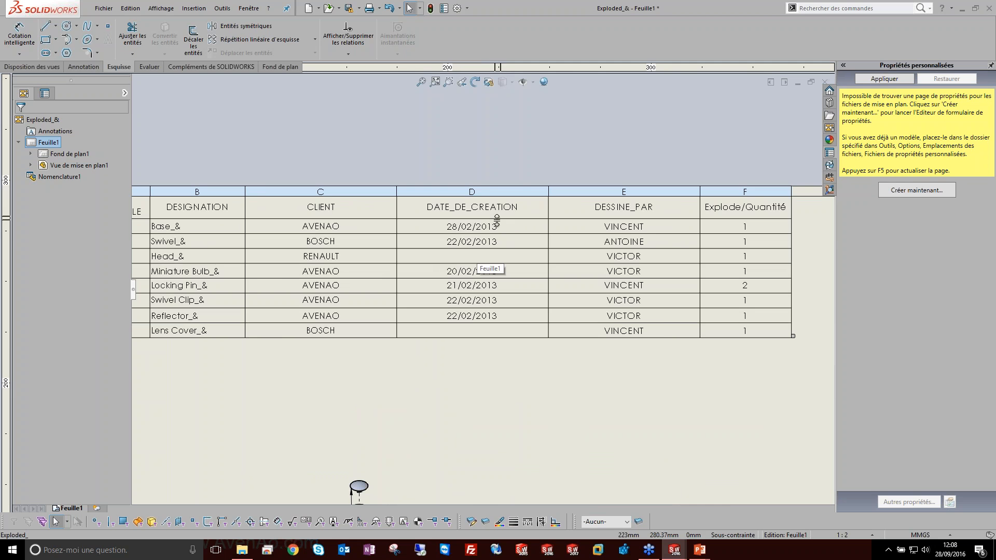
scroll(497, 221, "up", 4)
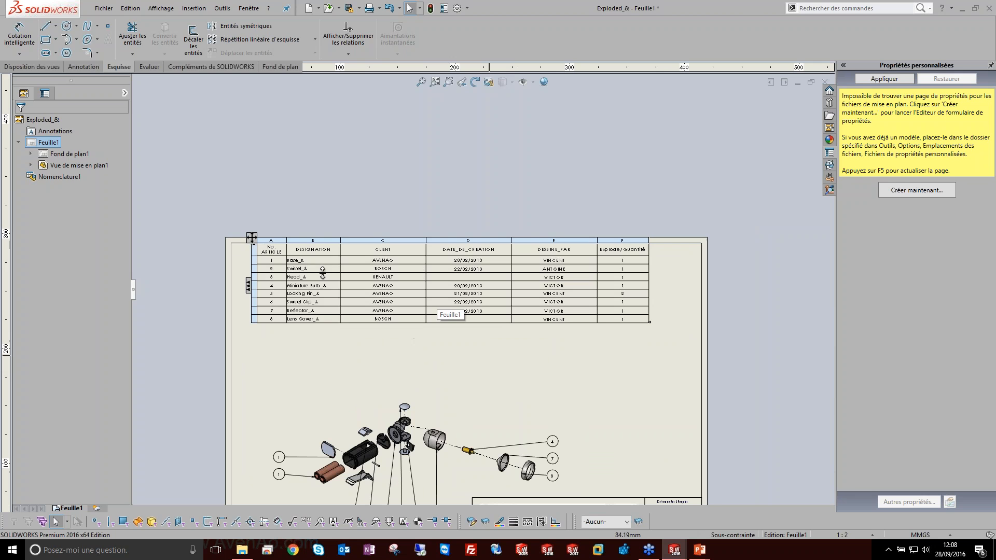
Save the customised bill of materials as a table template named NOMENCLATURE in the Modèle_Guide3D folder.
left_click(251, 238)
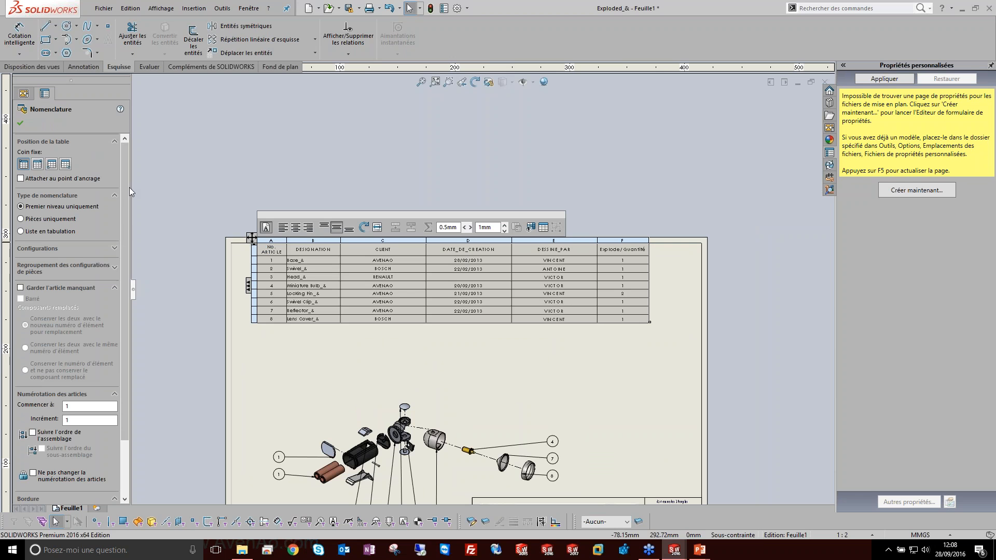
left_click_drag(126, 188, 123, 279)
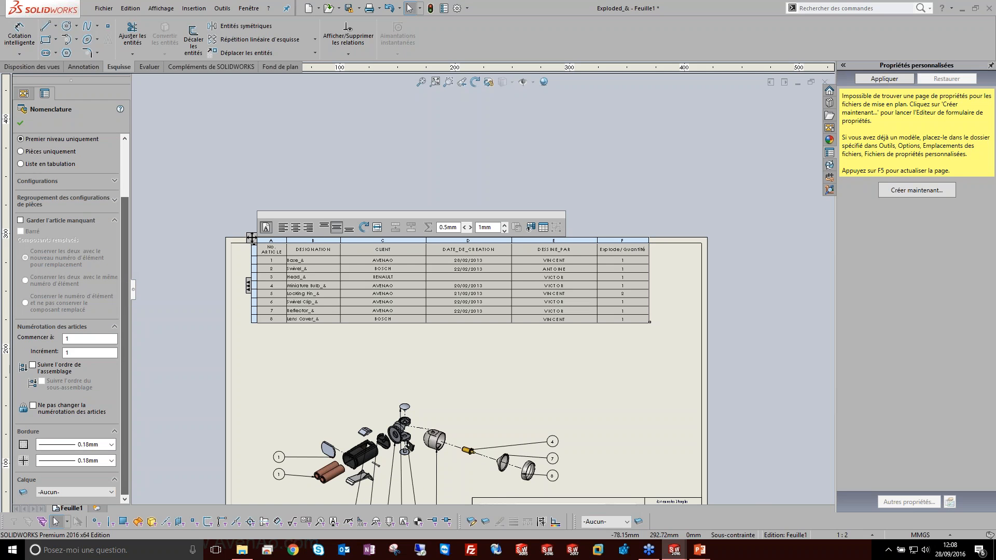
right_click(252, 238)
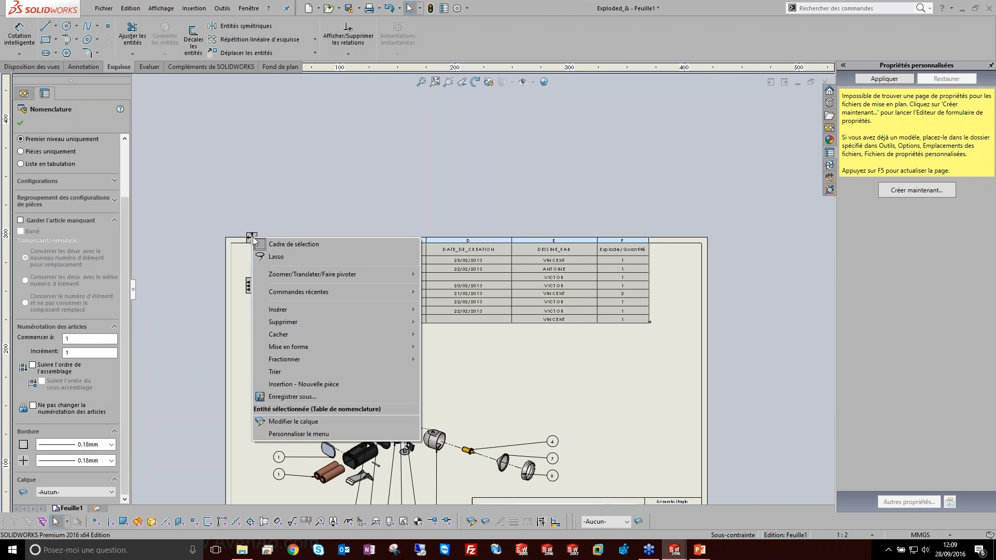
left_click(327, 395)
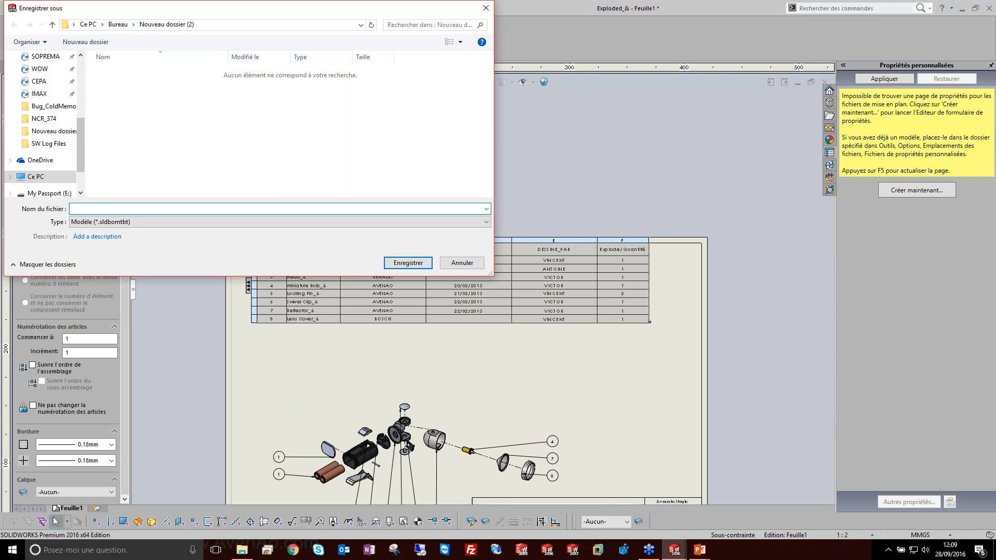
scroll(81, 123, "up", 1)
left_click(118, 24)
double_click(119, 73)
double_click(237, 97)
left_click(339, 209)
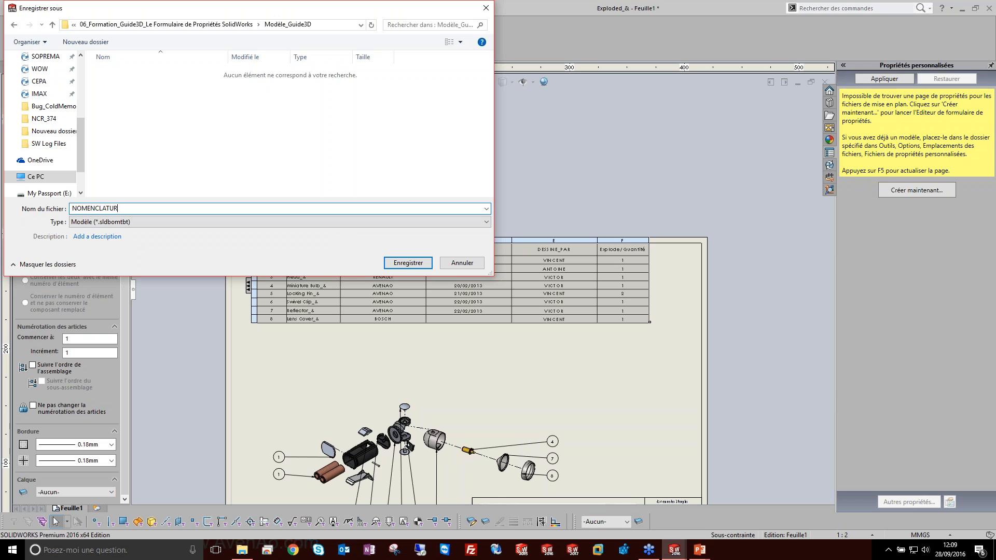
left_click(406, 263)
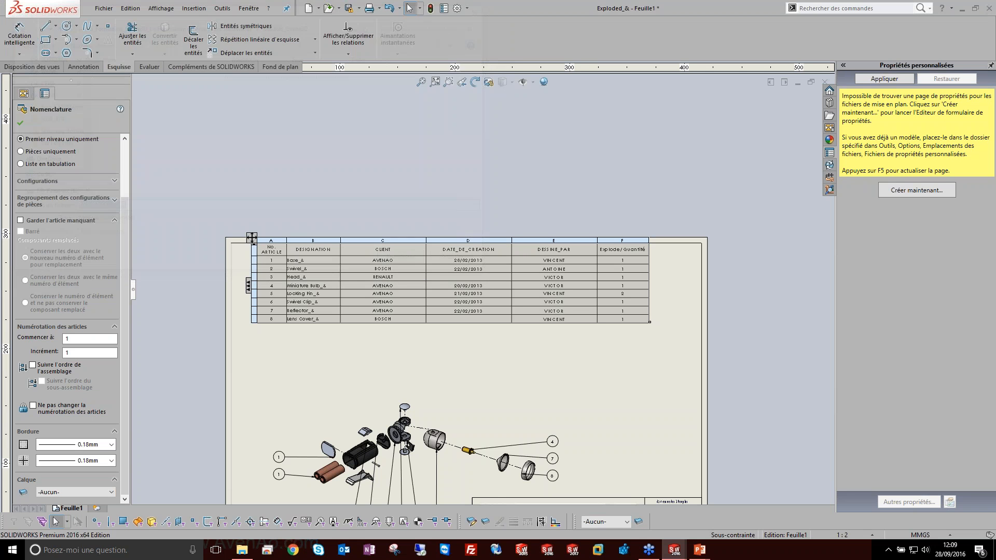
Delete the bill of materials table from the drawing sheet.
left_click(251, 237)
key("Delete")
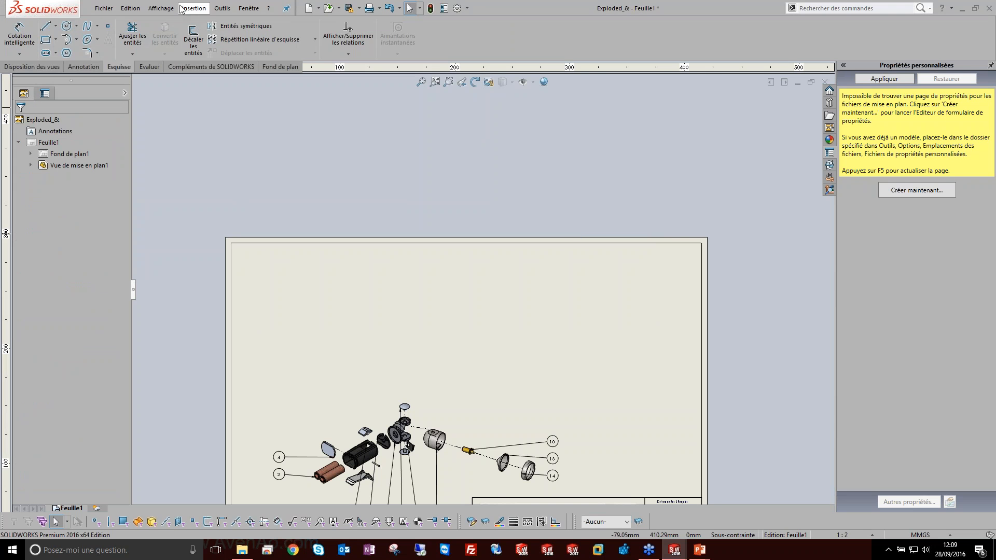
left_click(193, 8)
mouse_move(259, 68)
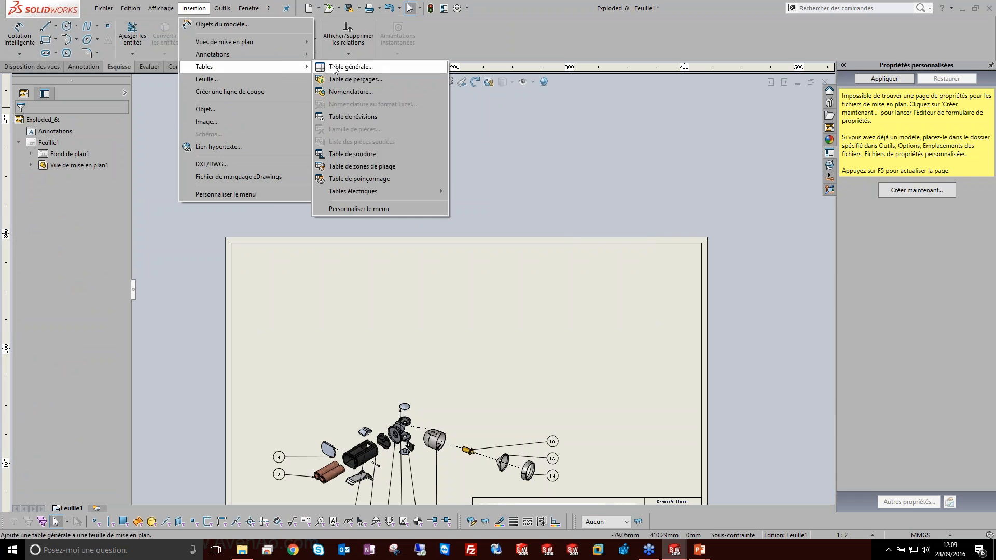
left_click(378, 97)
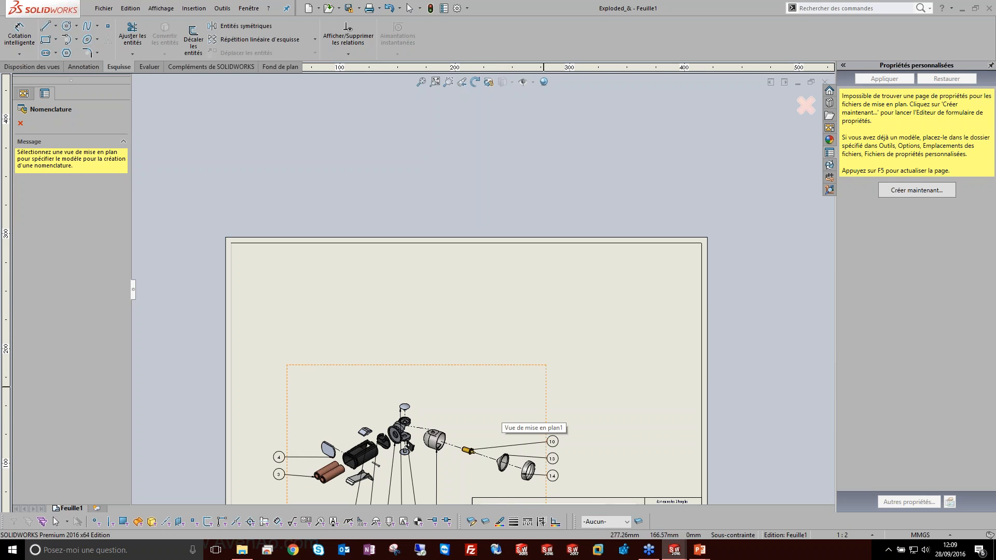
left_click(498, 421)
key("Escape")
Delete the exploded torch view from the sheet and confirm its removal.
left_click(542, 392)
key("Delete")
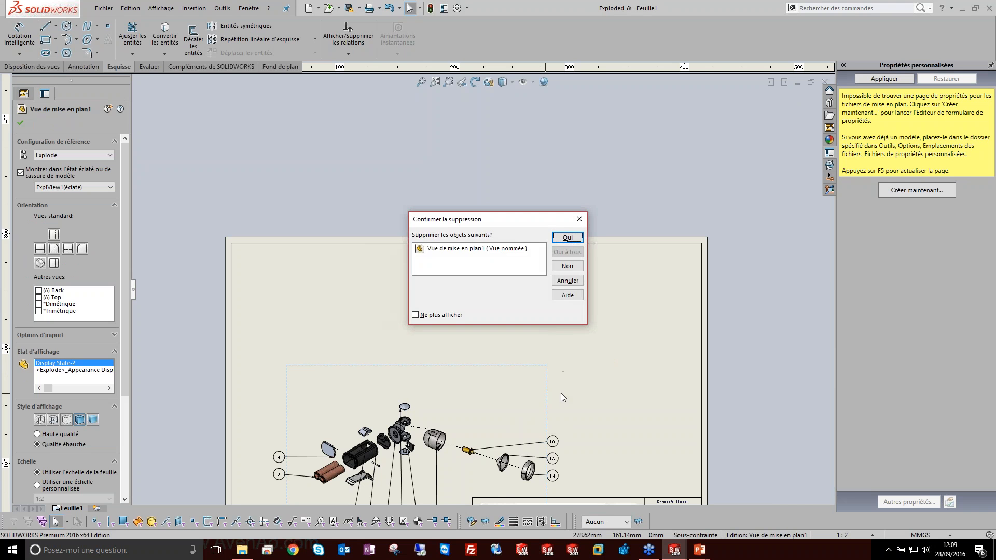
key("Return")
Place a model view of Exploded_& in the upper left of the sheet, with projected views beside and below it.
left_click(33, 67)
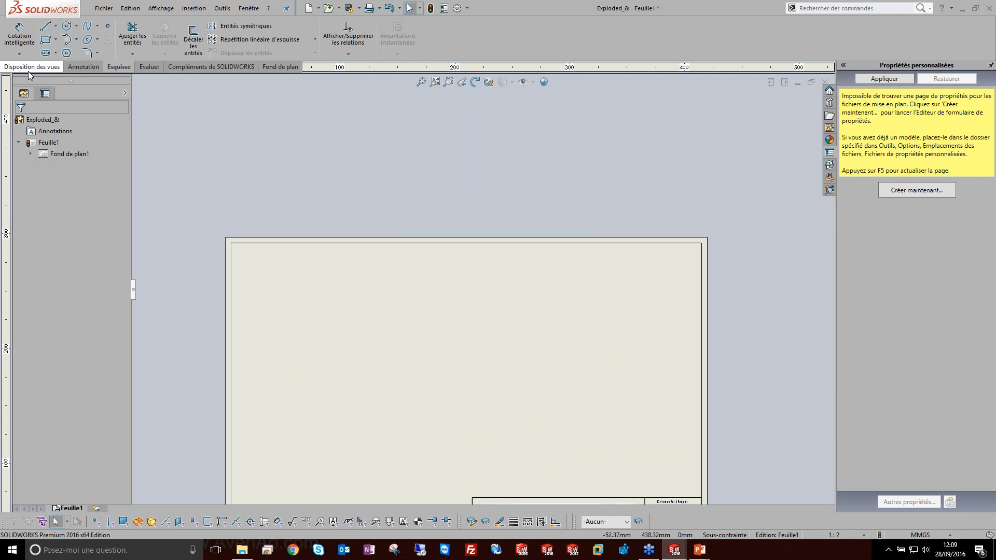
left_click(43, 37)
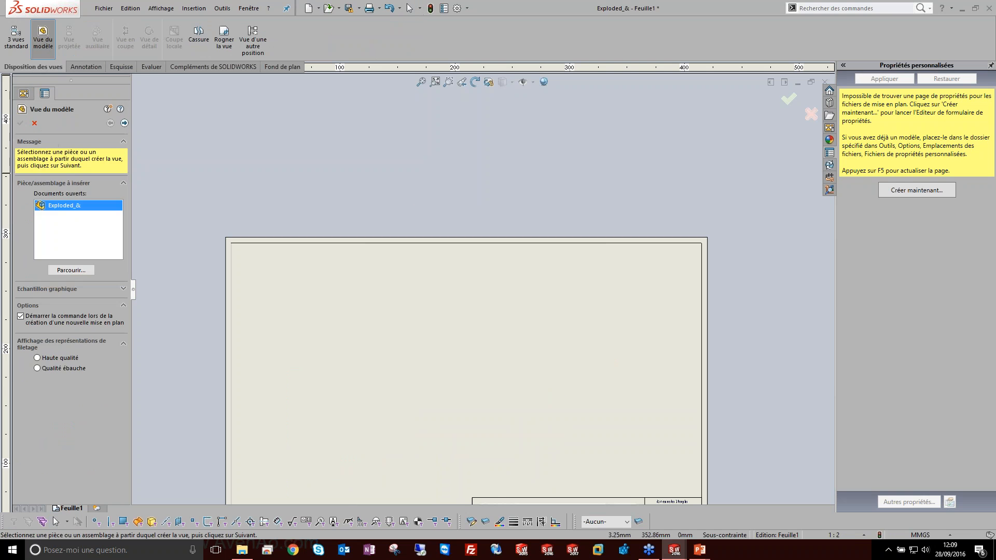
left_click(128, 122)
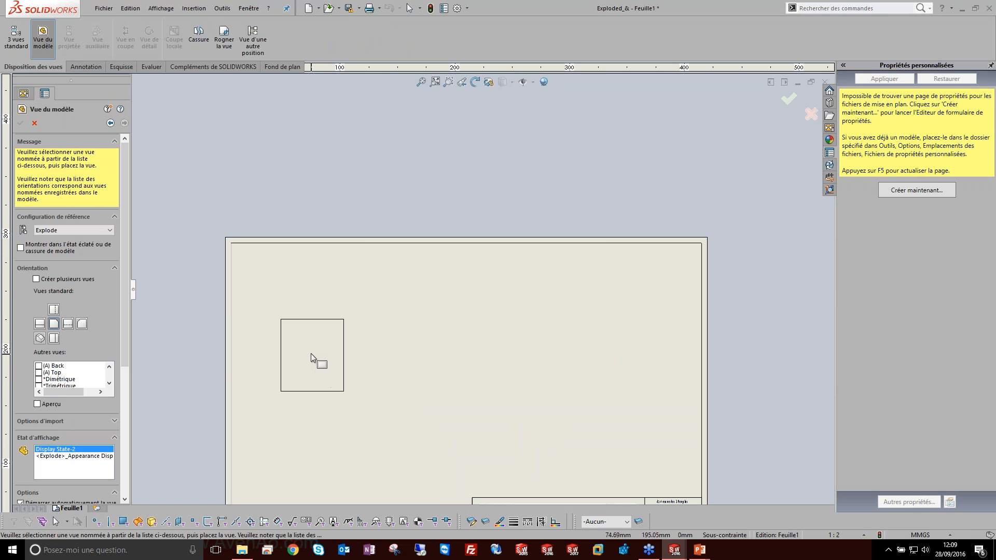
left_click(310, 353)
left_click(536, 353)
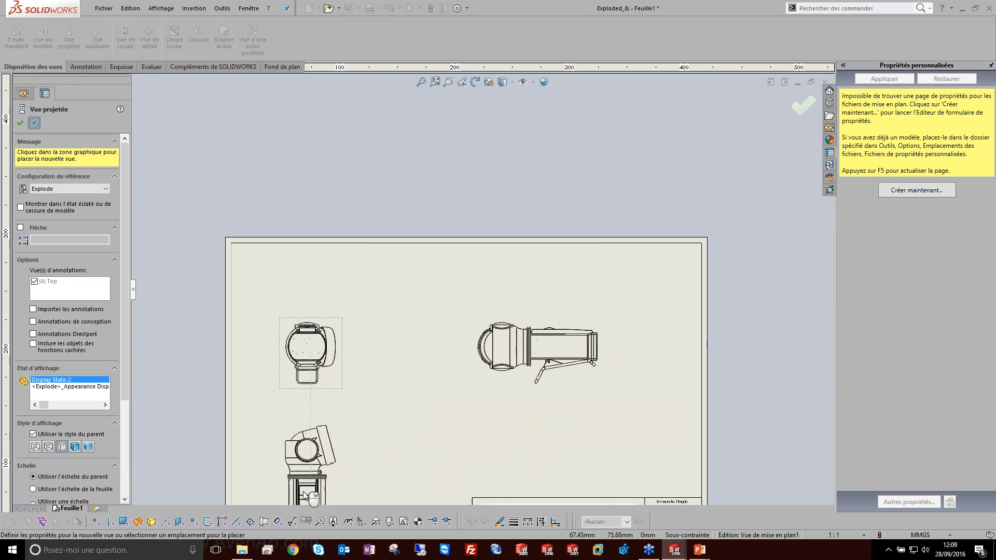
left_click(309, 495)
key("Escape")
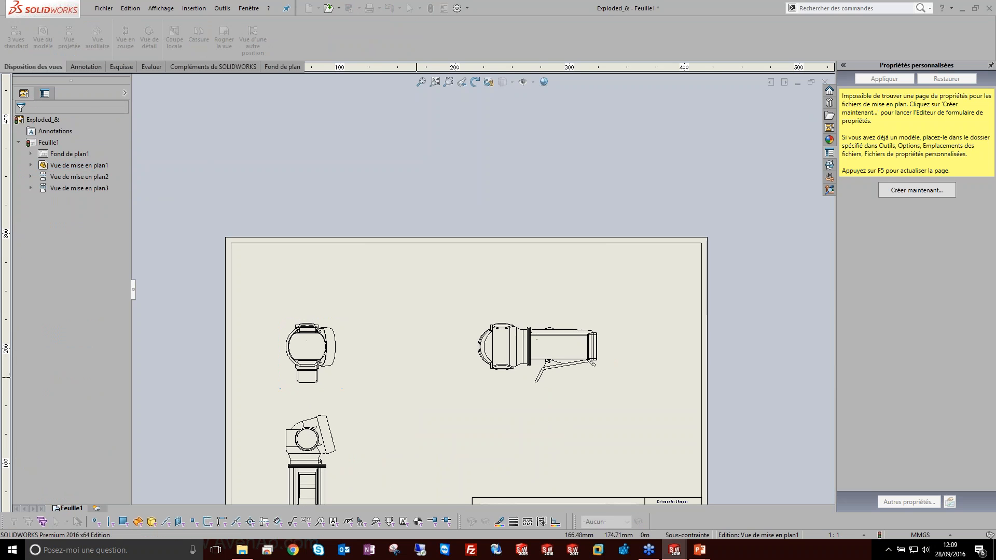
Insert a bill of materials for the first torch view from the NOMENCLATURE template, placing it between the side view and the title block.
scroll(288, 447, "down", 1)
scroll(379, 371, "up", 4)
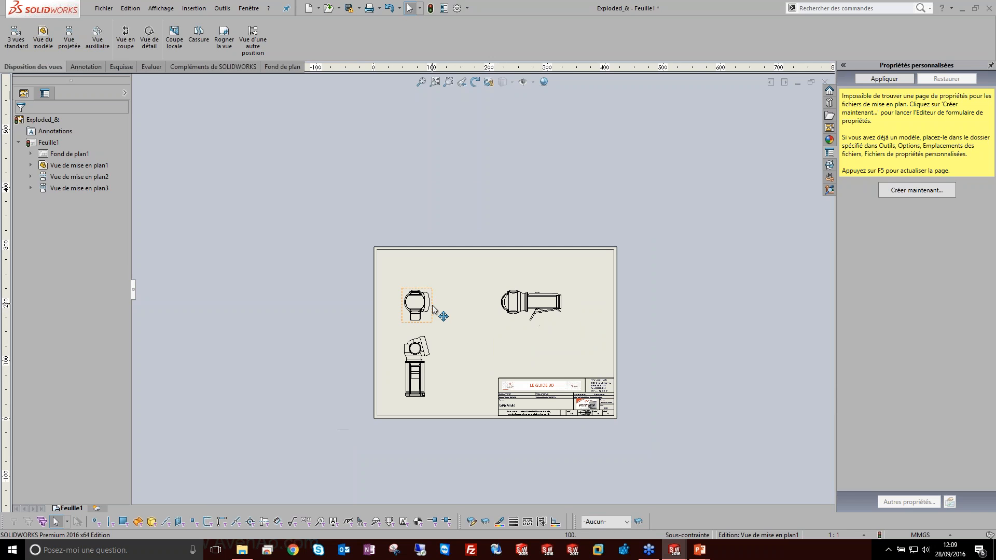
left_click(194, 7)
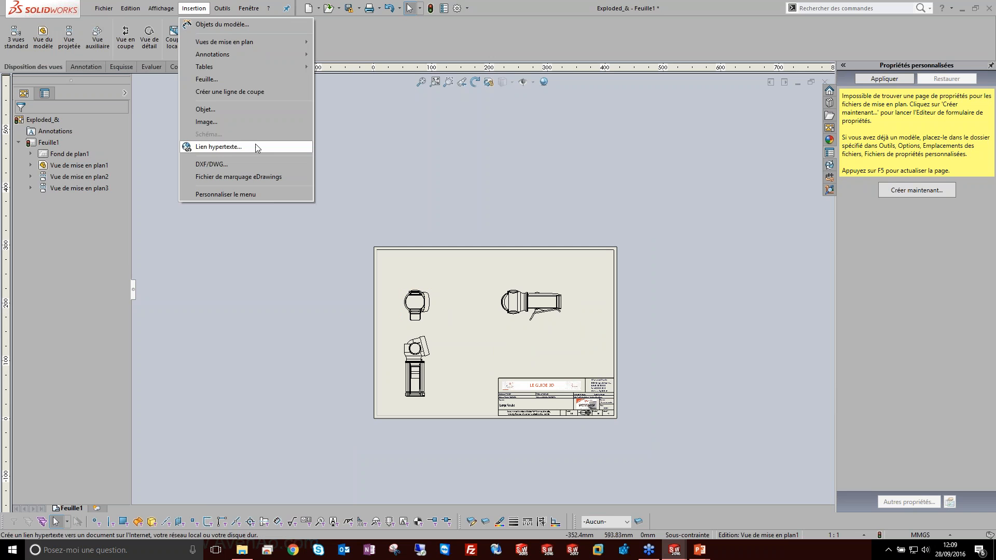
mouse_move(263, 65)
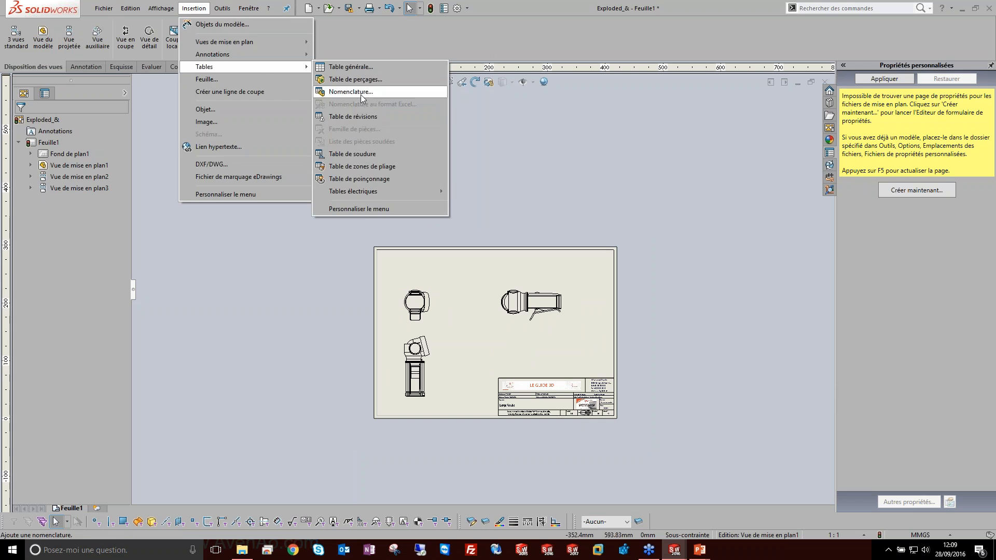
left_click(361, 96)
scroll(459, 280, "down", 3)
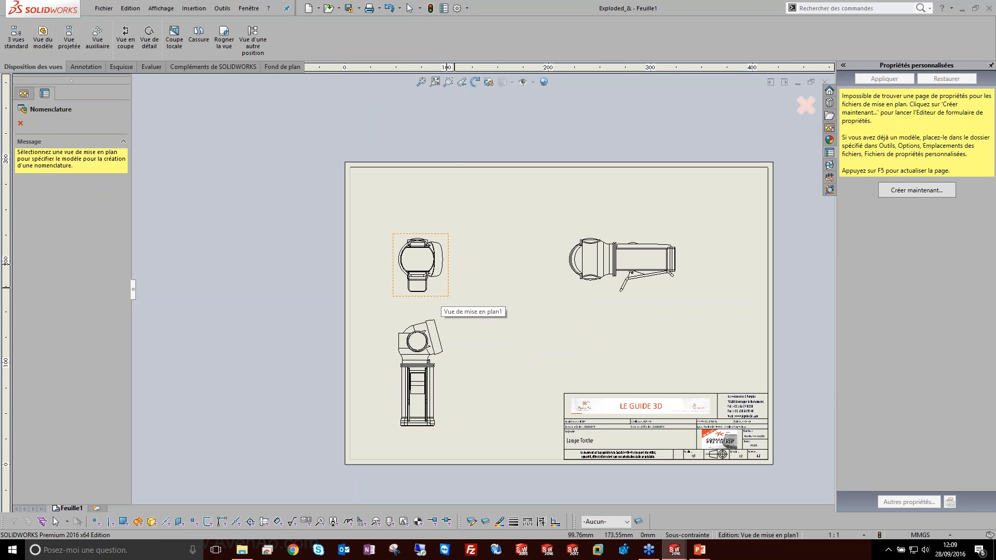
left_click(426, 262)
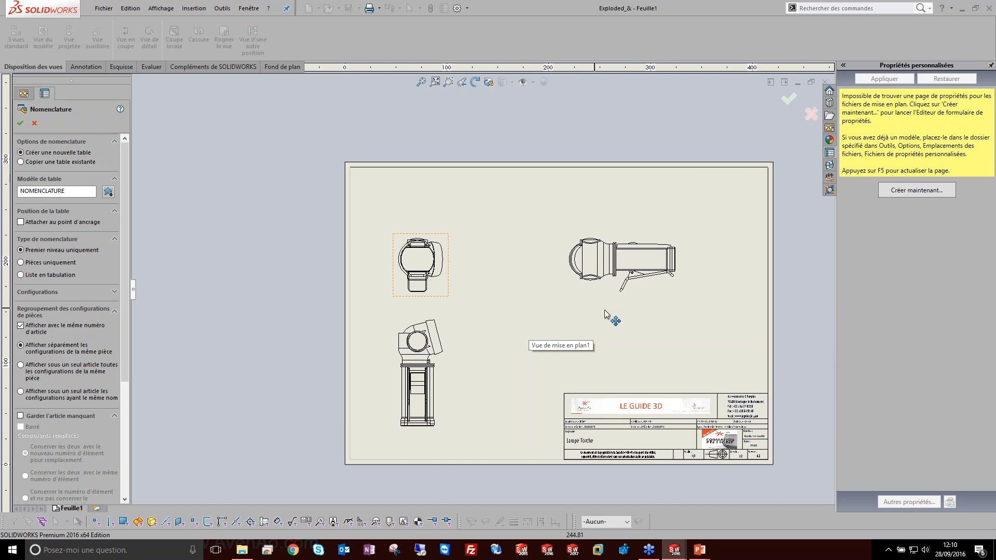
key("Return")
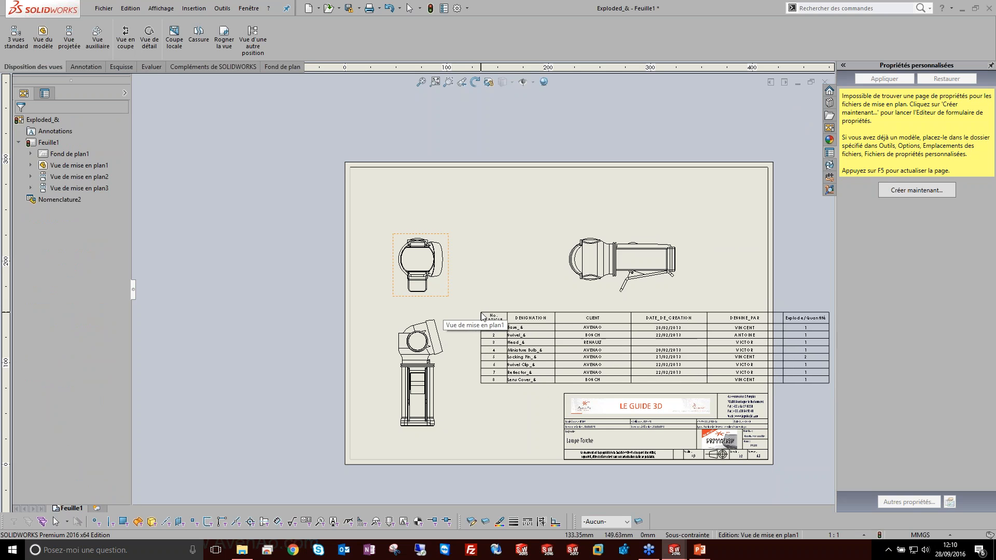
left_click(479, 310)
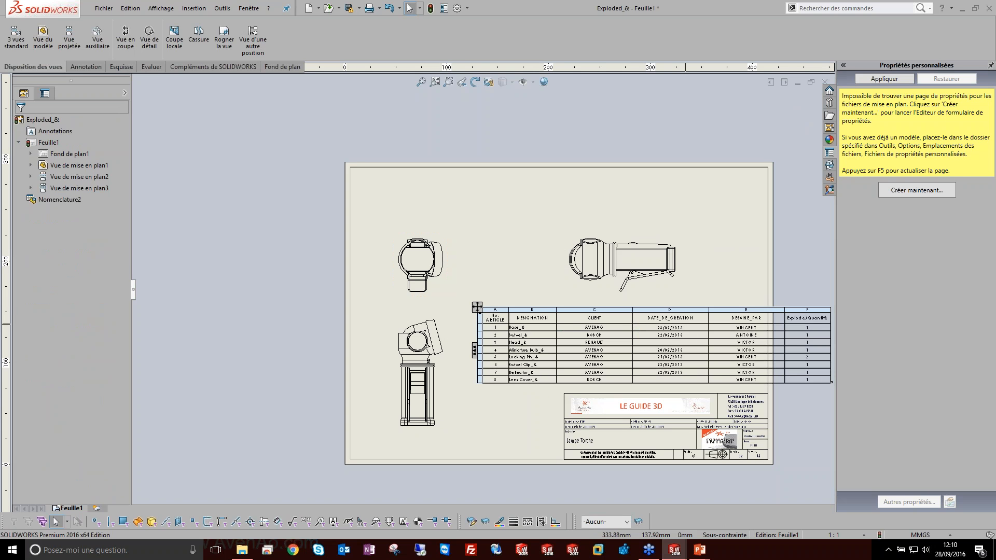
Examine the custom property columns of the inserted bill of materials.
left_click(808, 310)
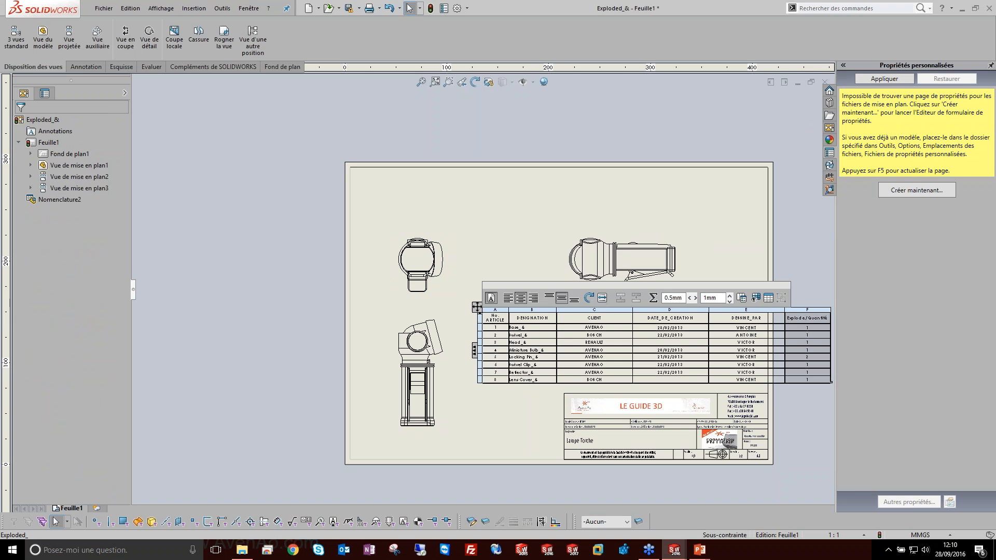
key("Escape")
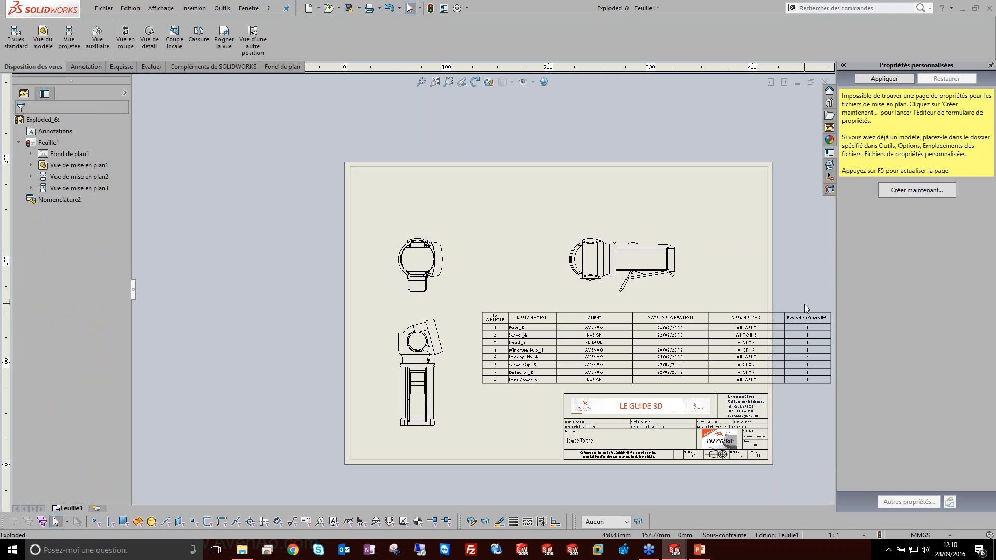
left_click(548, 338)
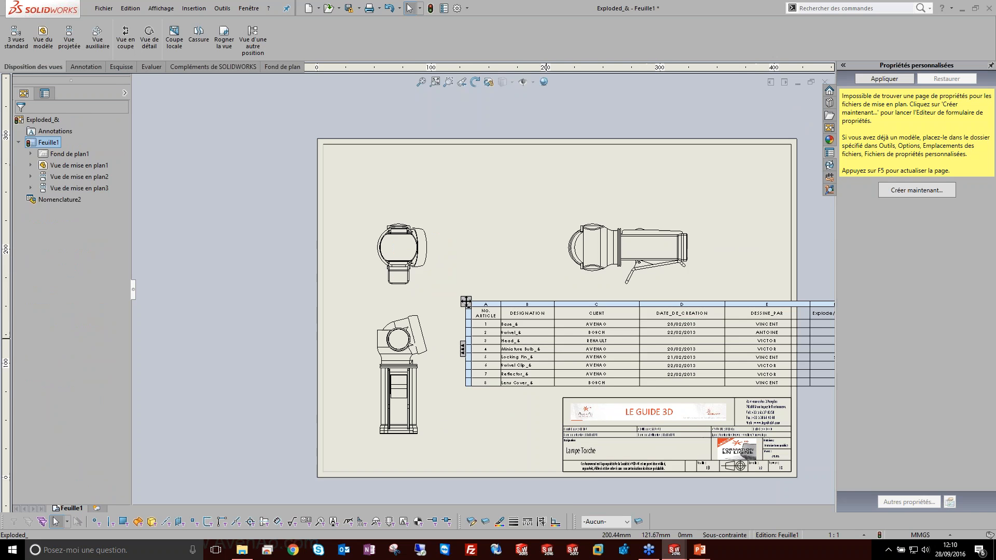
scroll(547, 338, "down", 4)
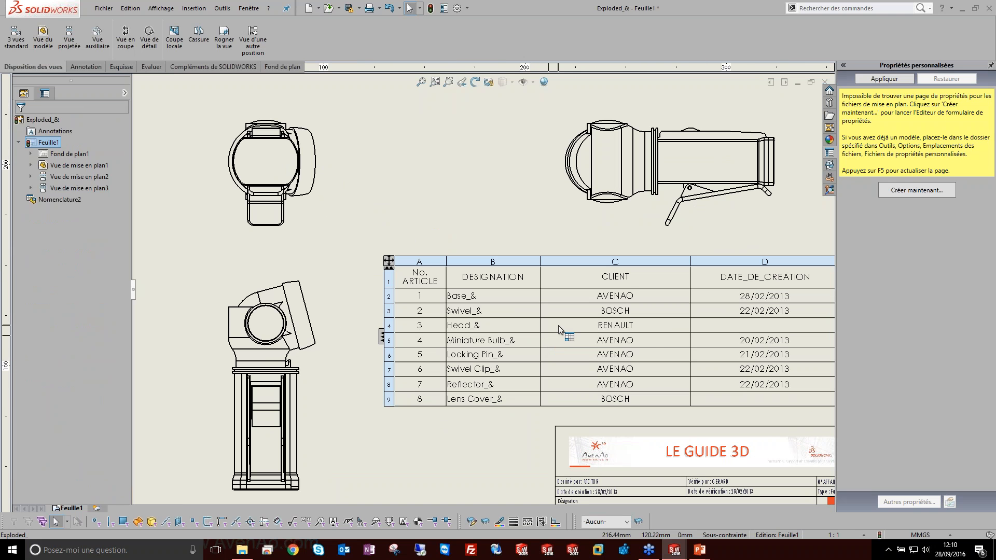
key("f")
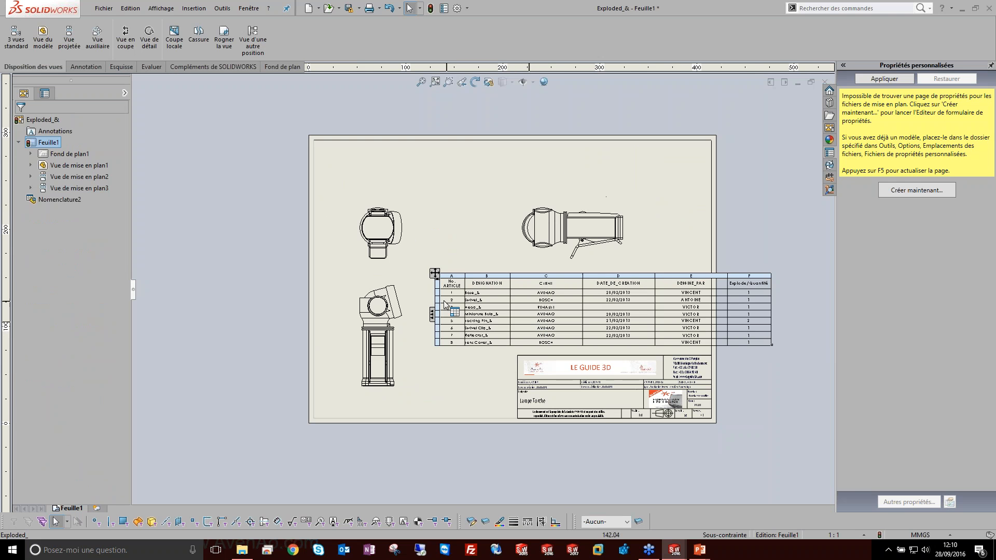
Move the bill of materials table slightly left and down, just above the title block.
left_click(435, 273)
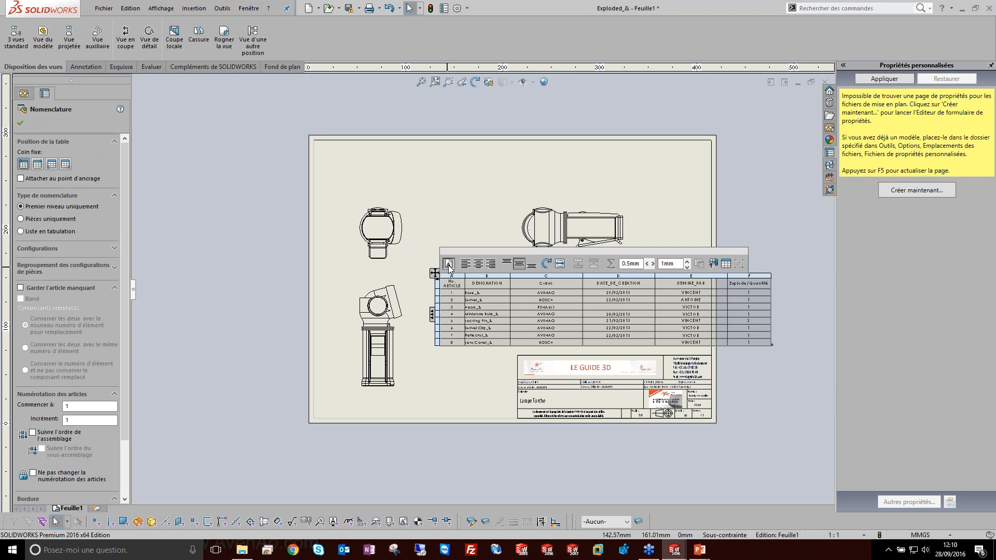
left_click(20, 123)
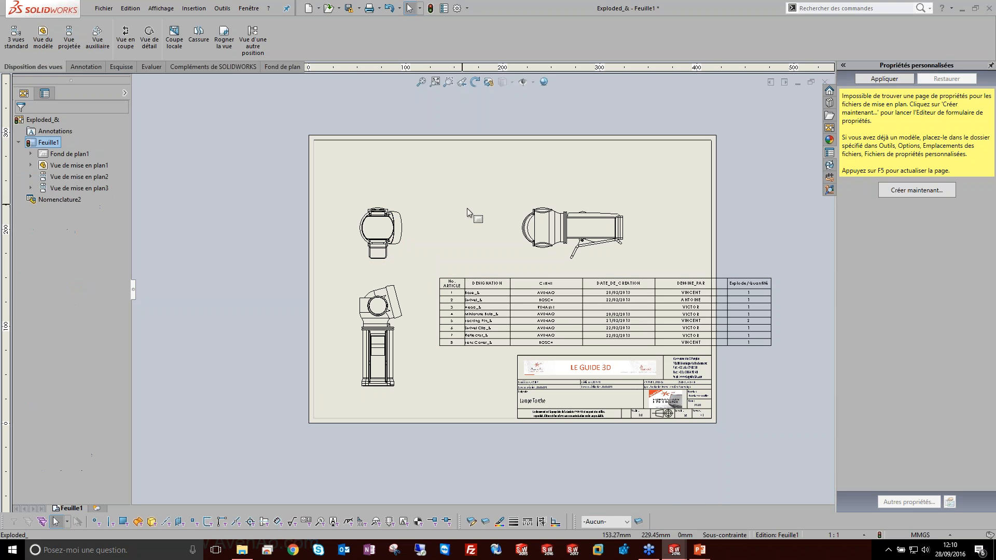
left_click(434, 273)
left_click_drag(435, 274, 411, 280)
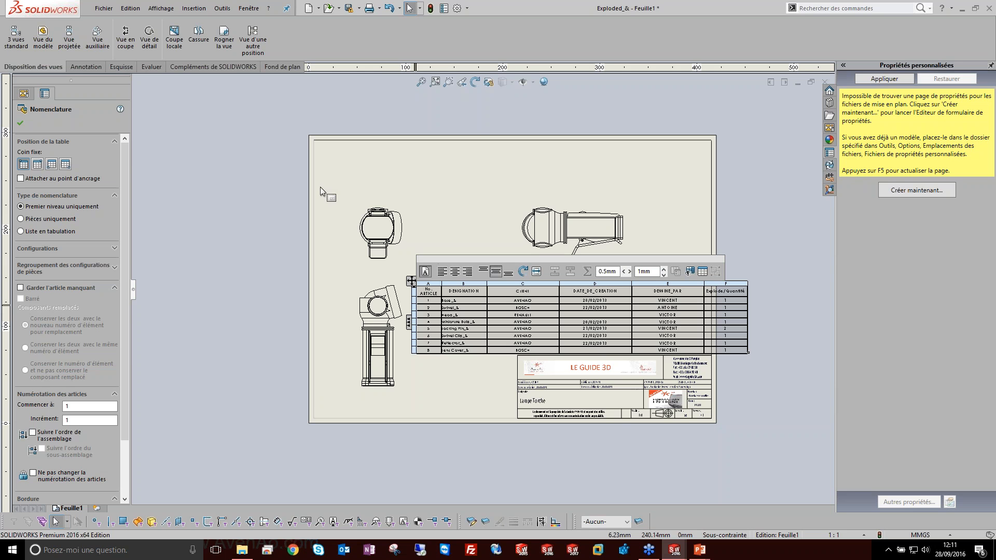
Open the sheet format for editing and inspect the Dessiné par note in the title block.
right_click(473, 167)
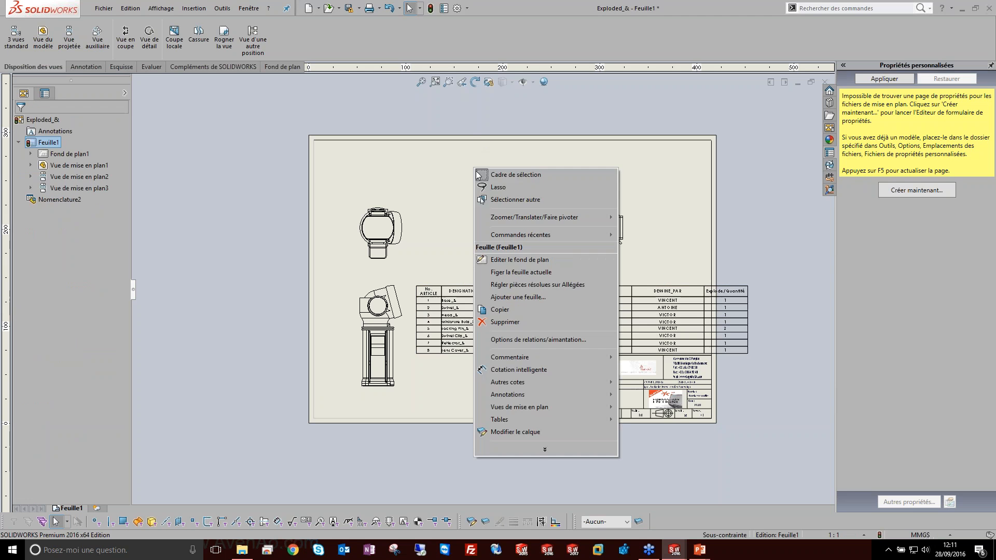
left_click(513, 260)
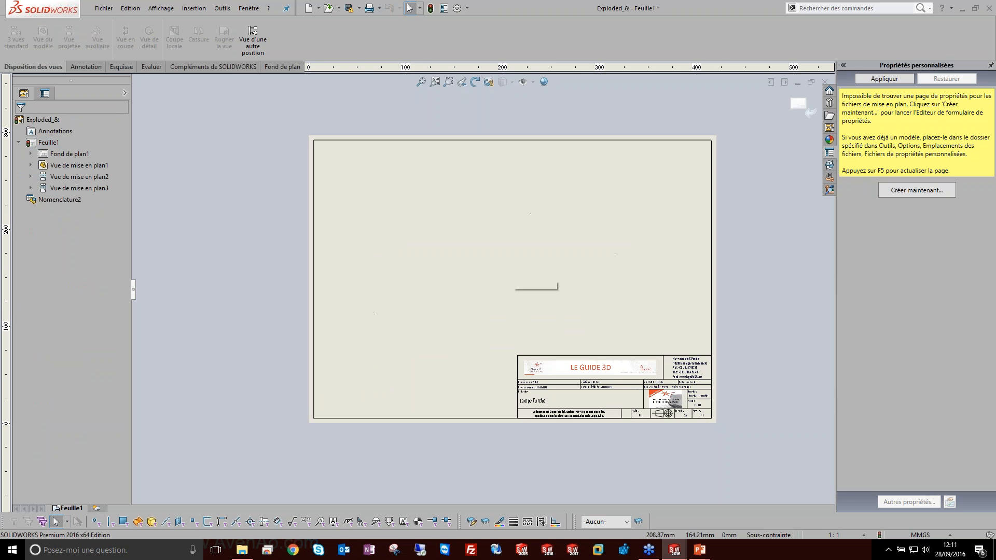
scroll(574, 397, "down", 3)
scroll(573, 397, "down", 6)
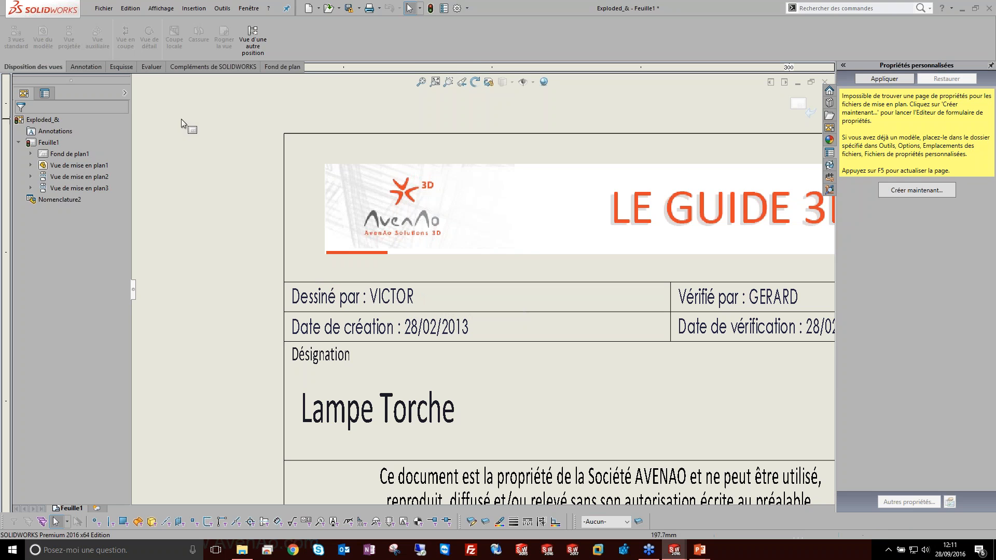
left_click(392, 299)
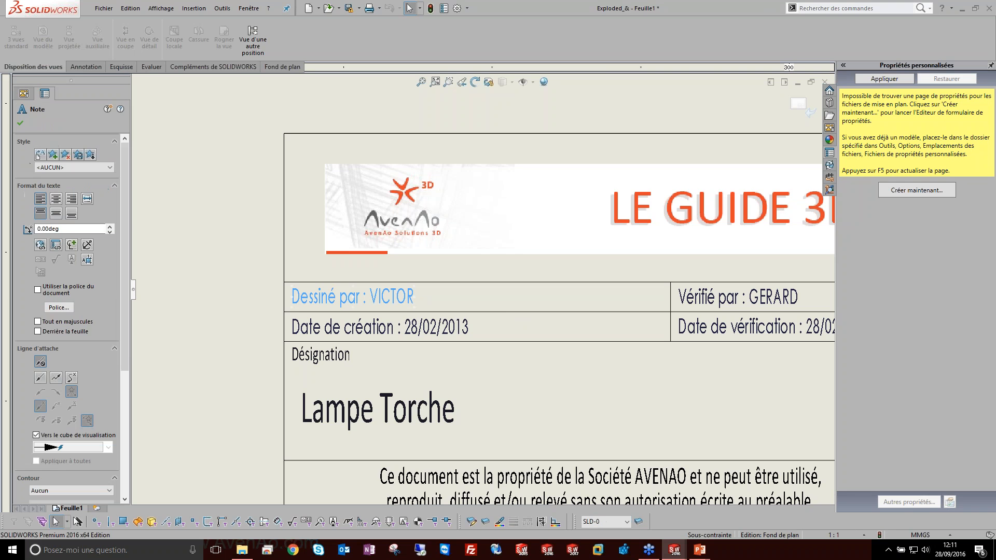
scroll(497, 274, "up", 5)
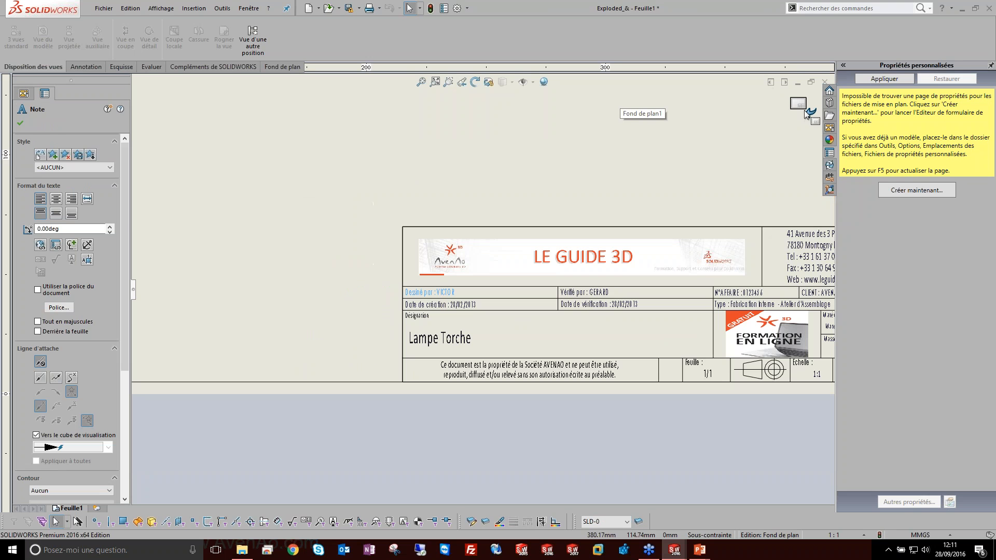
Close the torch drawing with all modified documents saved, and start a new document from the MISE EN PLAN Guide3D template.
left_click(824, 82)
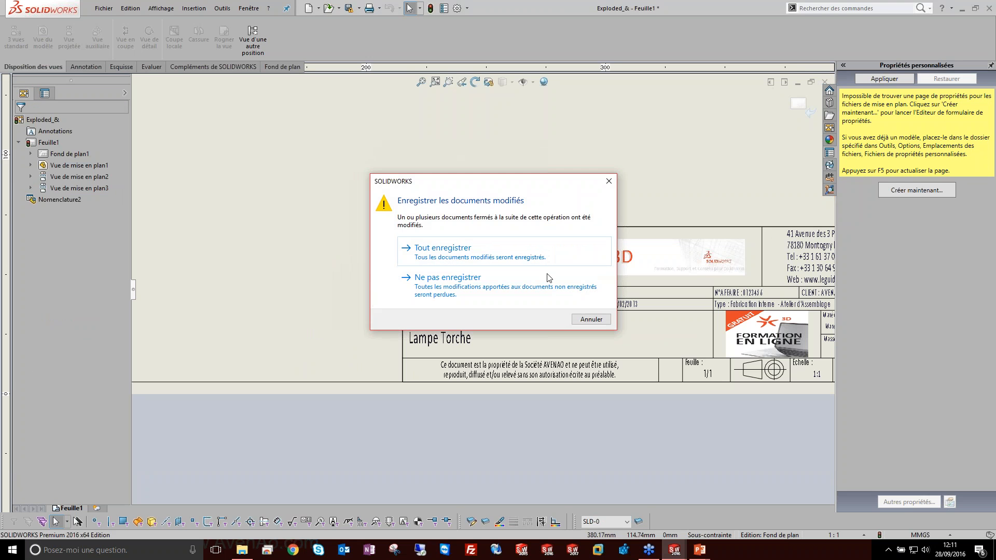
left_click(526, 256)
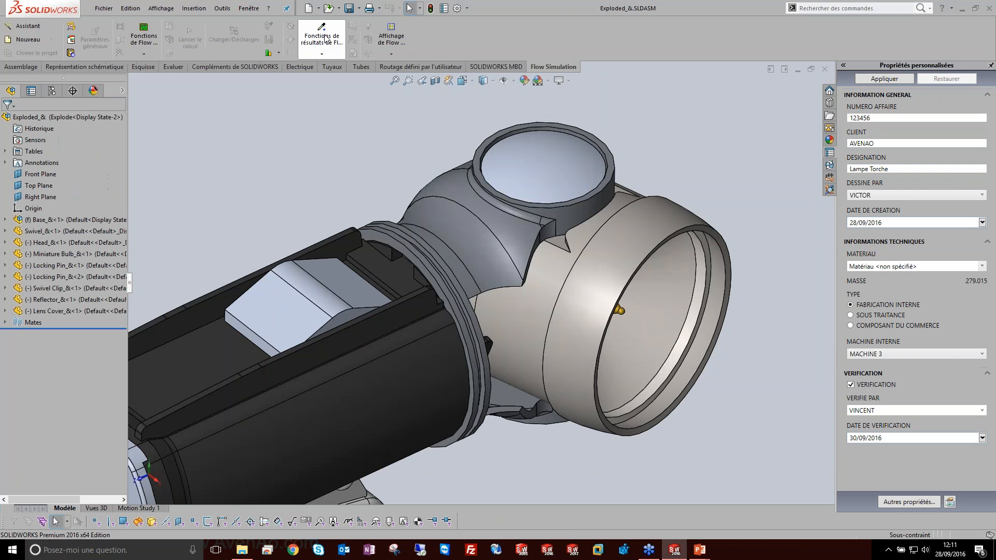
left_click(309, 9)
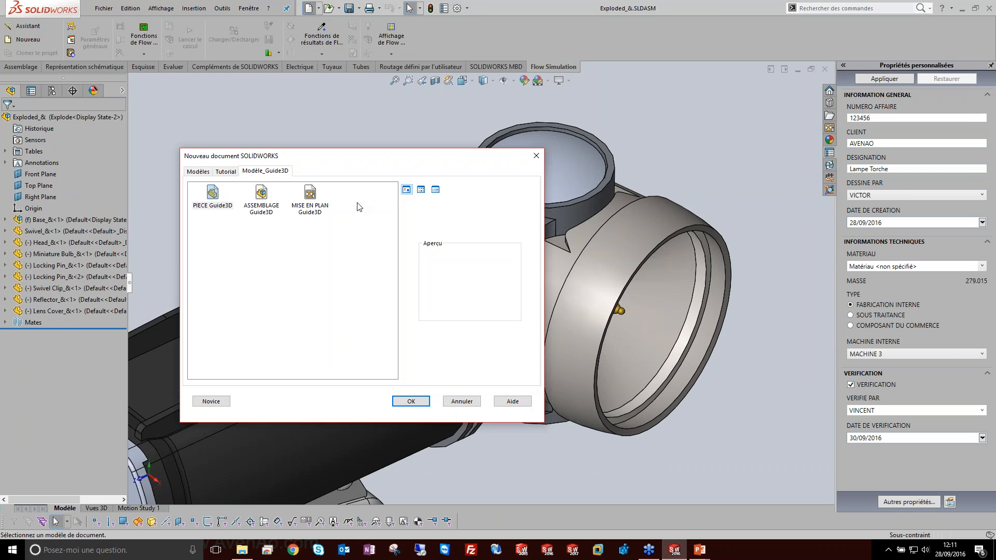
left_click(300, 205)
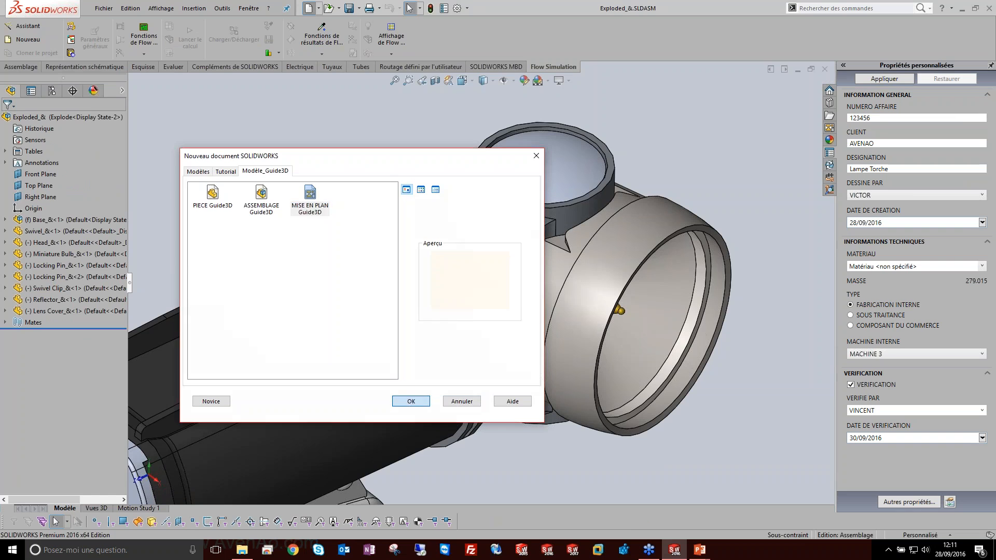
left_click(410, 400)
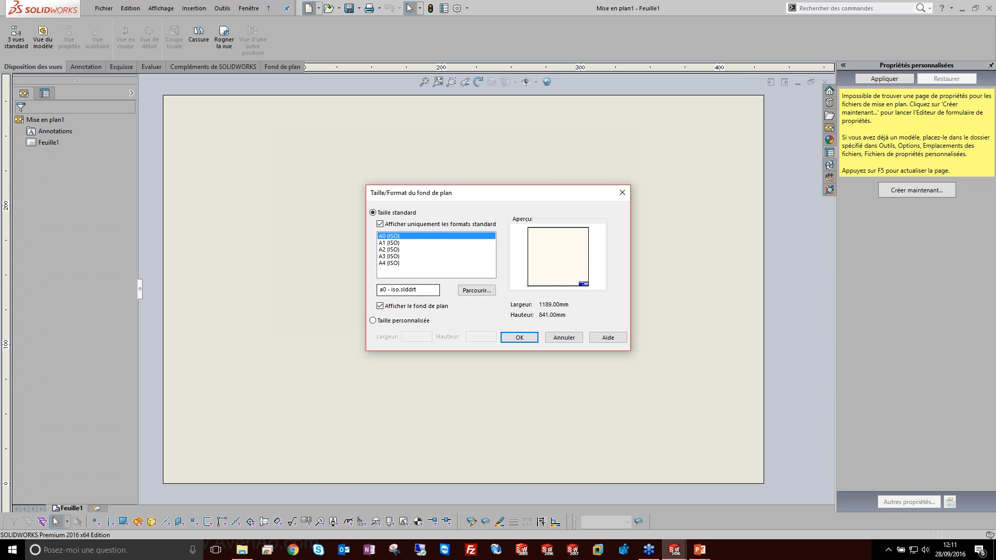
Include non-standard sheet formats in the list and apply the AVENAO GUIDE3D - A3H format to the new drawing.
left_click(379, 225)
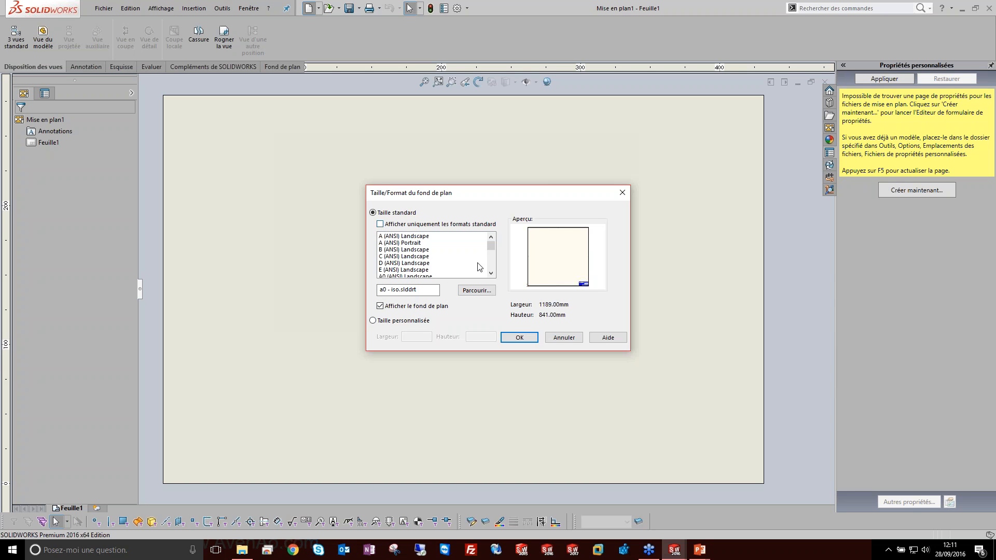
left_click_drag(491, 245, 499, 294)
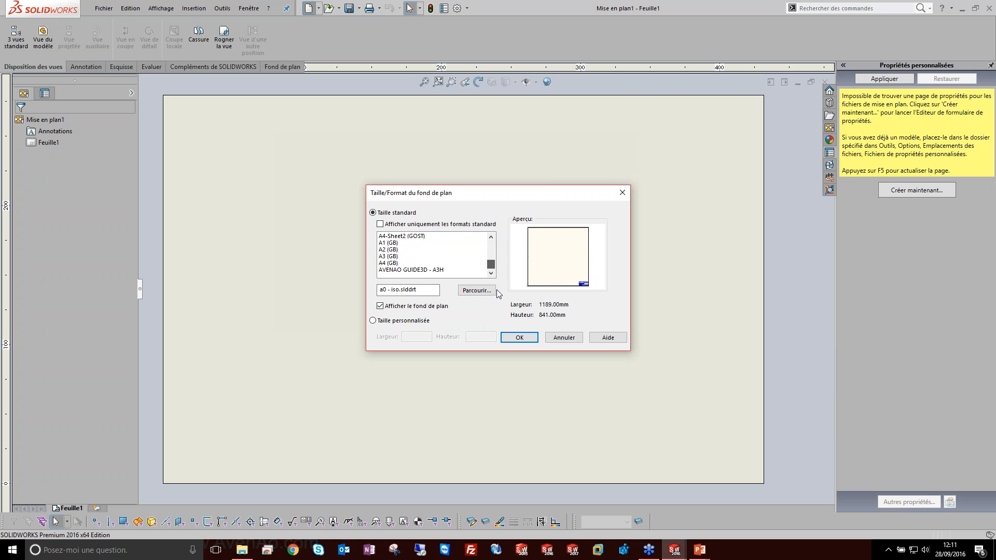
left_click(418, 270)
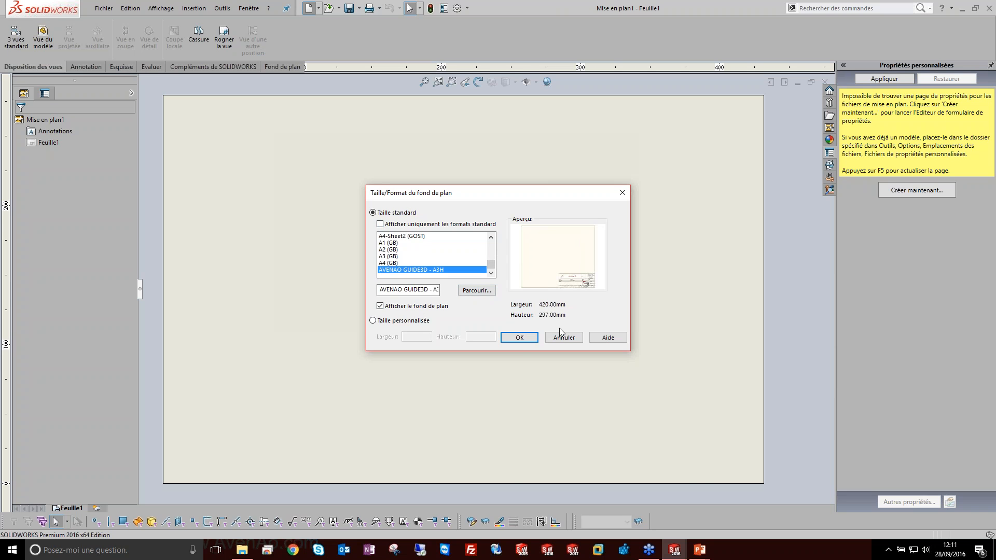
left_click(520, 338)
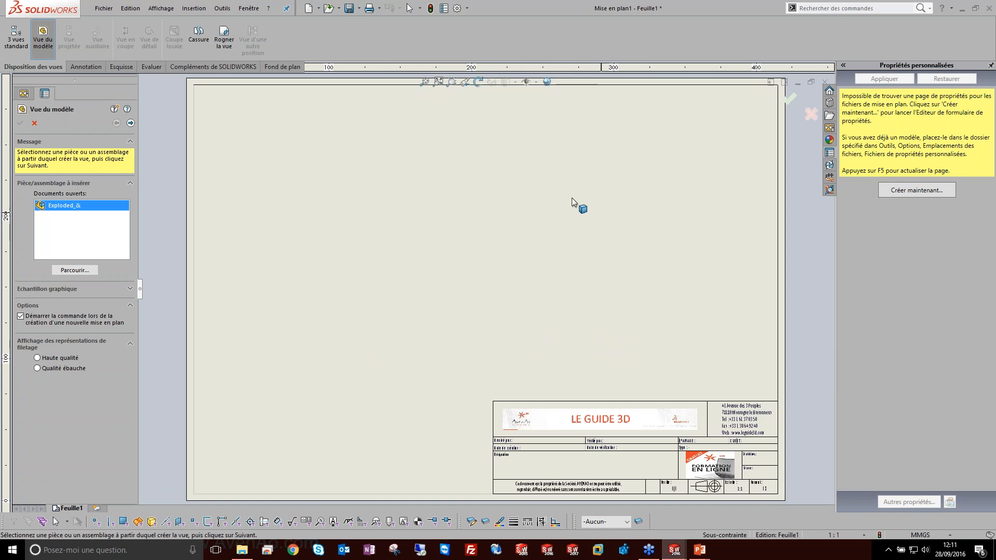
Cancel the model view insertion and open the new drawing's sheet format for editing.
scroll(575, 342, "down", 3)
key("z")
key("z")
key("z")
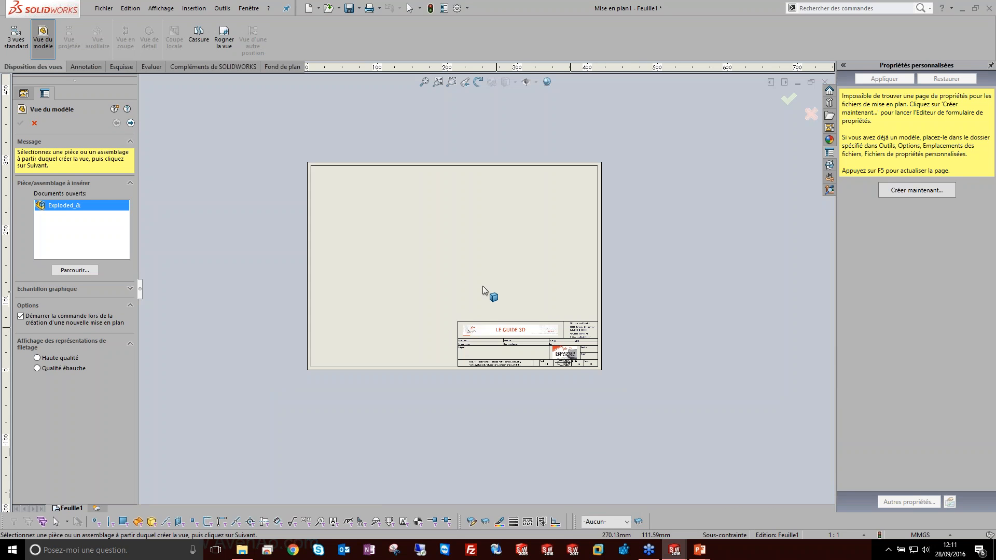
right_click(459, 260)
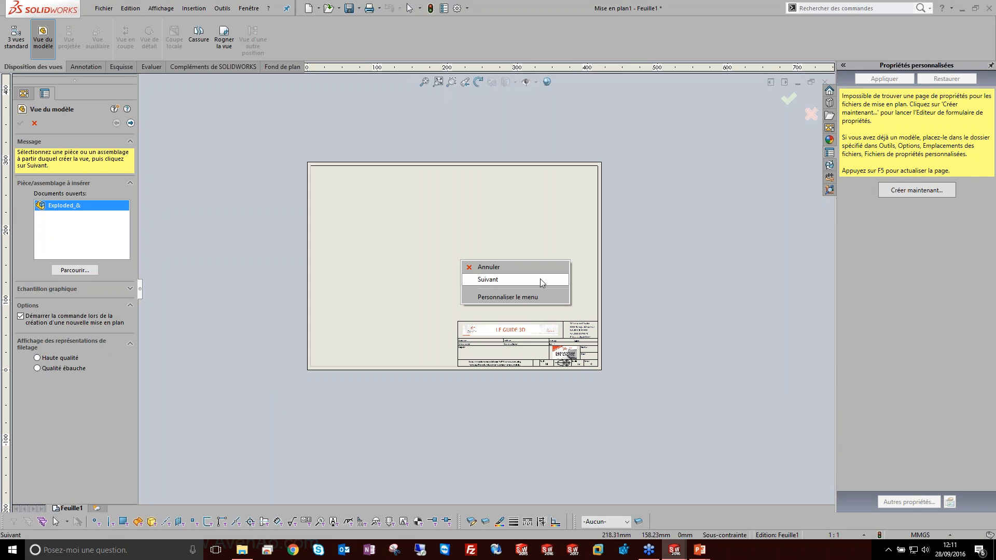
left_click(809, 113)
right_click(460, 231)
left_click(499, 322)
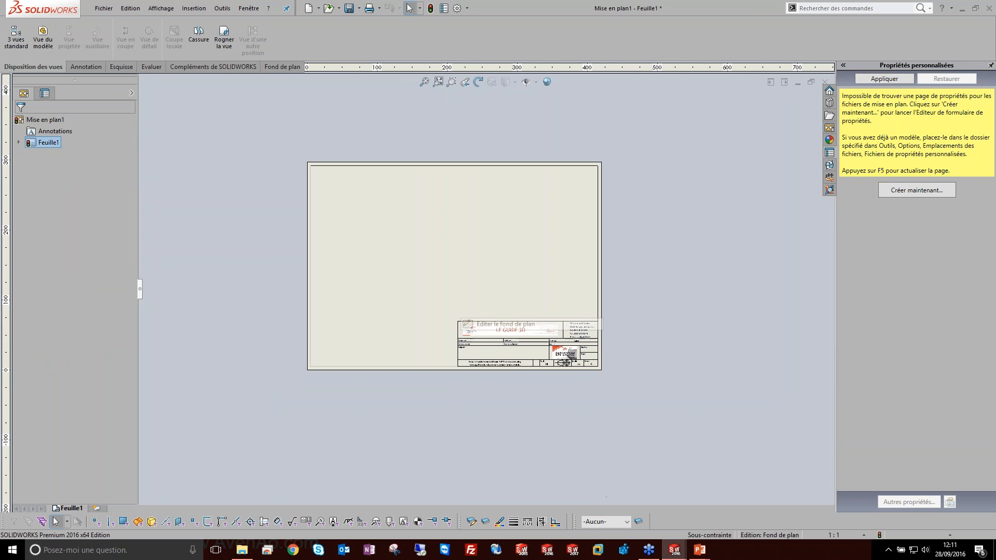
Examine the $PRPSHEET property links in the title block, including designation, author, dates, client, material and mass.
scroll(476, 355, "down", 8)
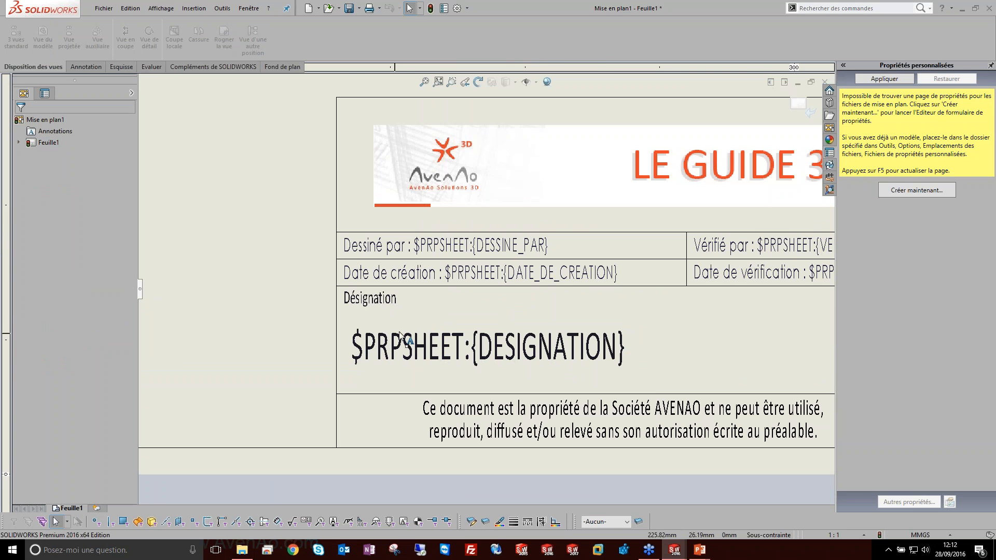
scroll(633, 362, "up", 3)
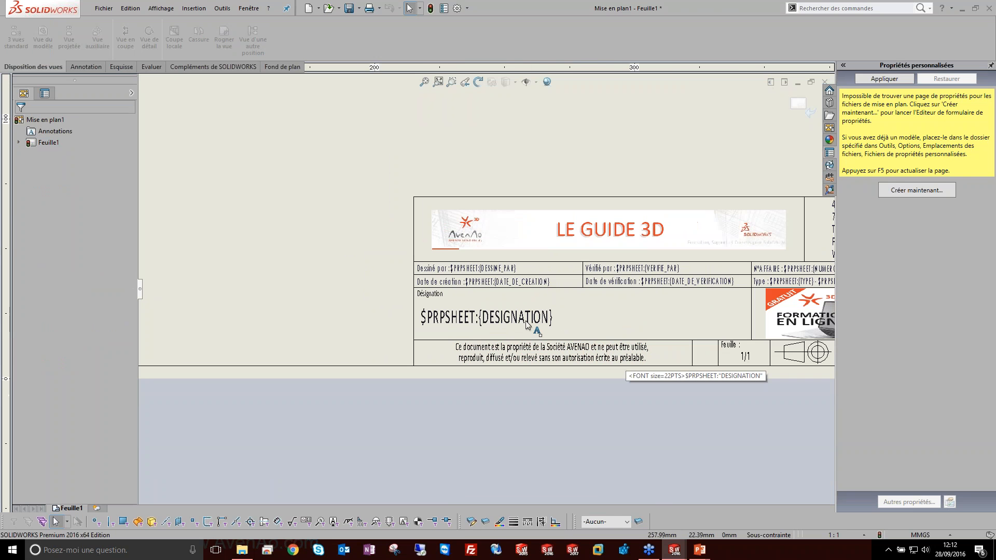
scroll(526, 324, "up", 4)
scroll(530, 306, "down", 5)
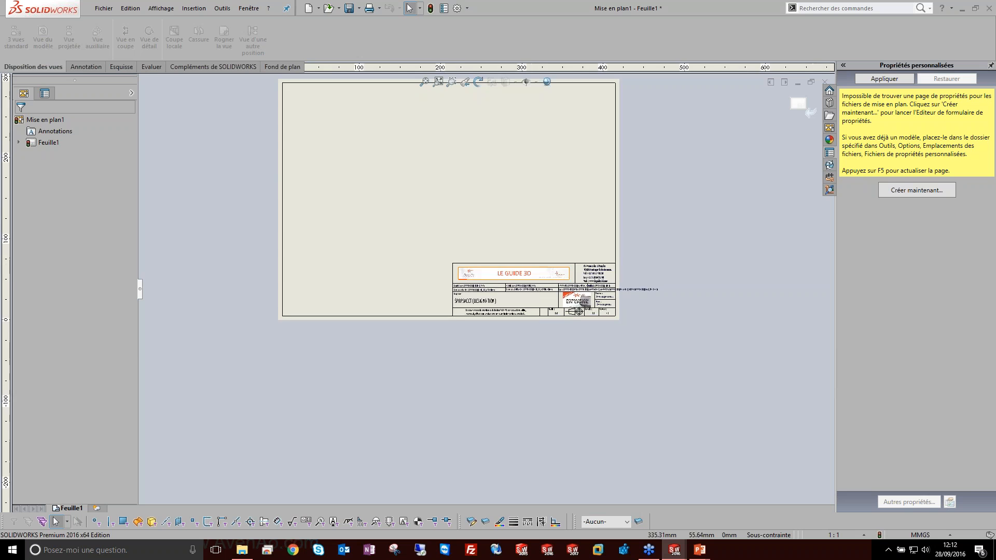
scroll(500, 333, "down", 1)
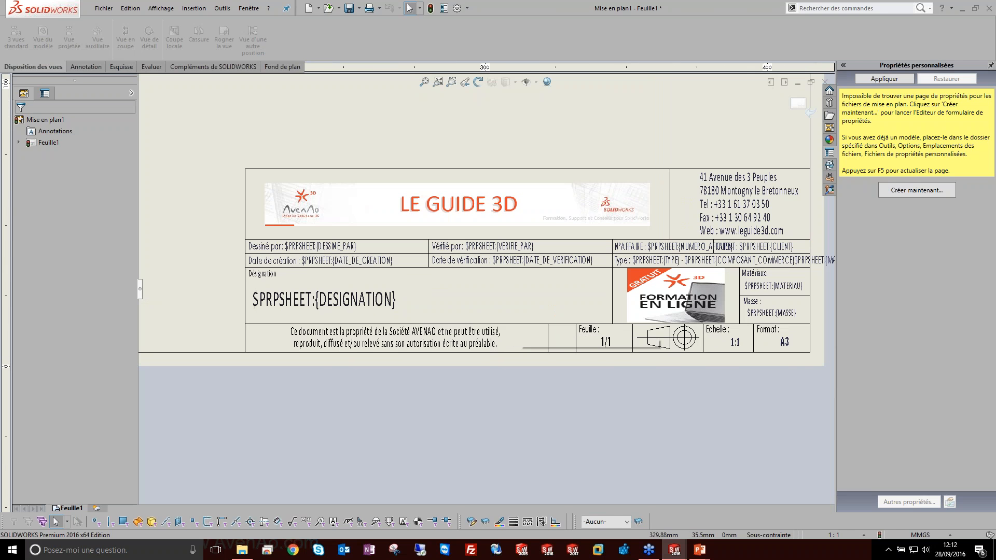
scroll(397, 283, "up", 9)
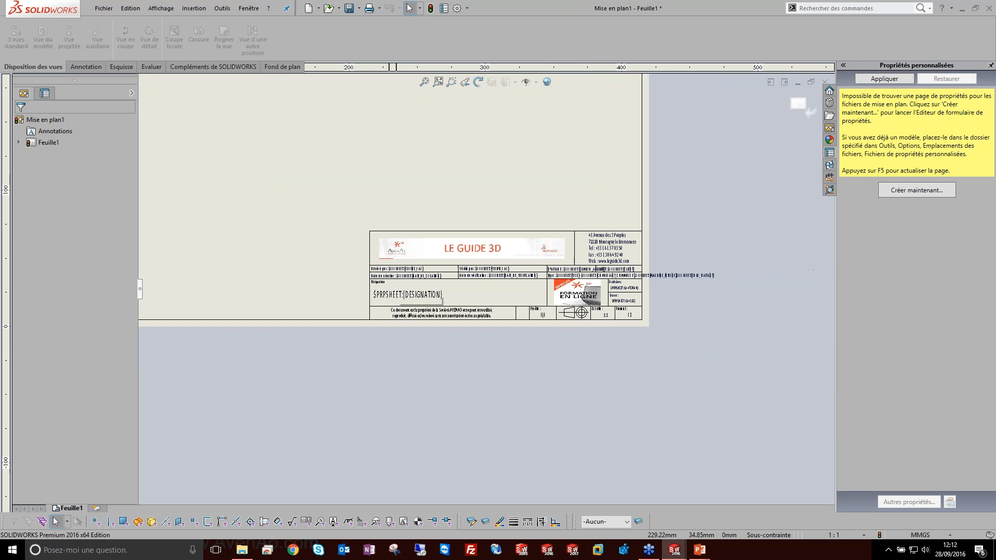
scroll(499, 244, "down", 3)
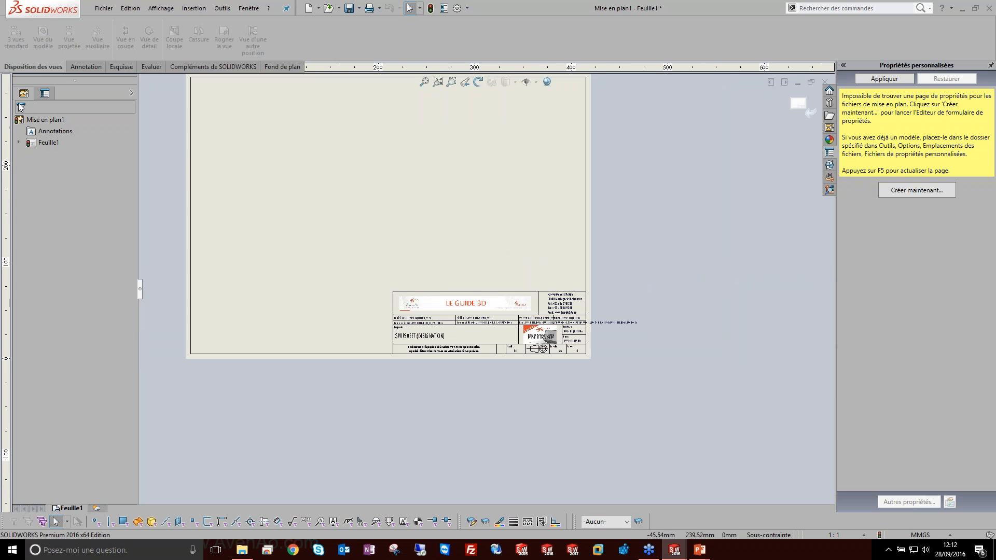
Place an empty note on the sheet format beside the title block and open its link-to-property settings.
left_click(86, 66)
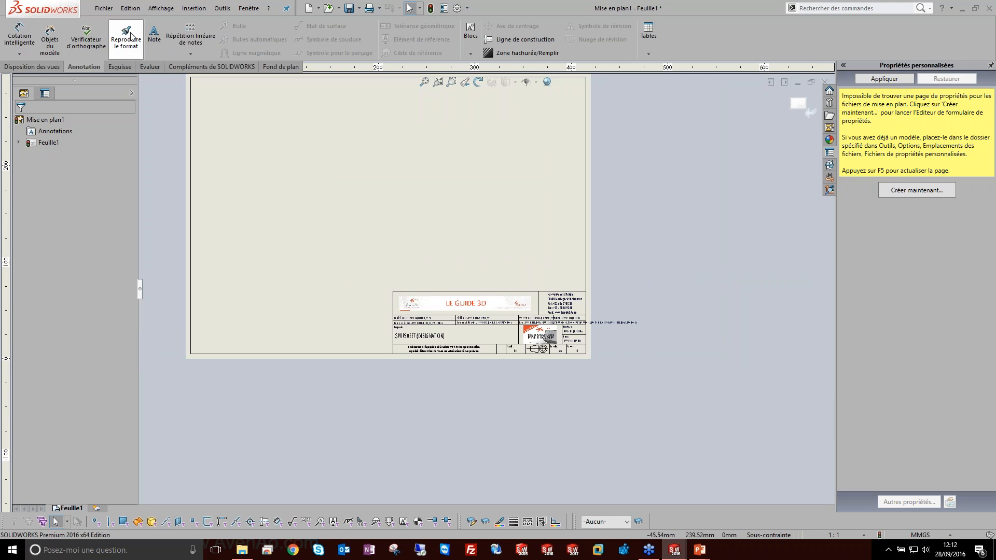
left_click(154, 35)
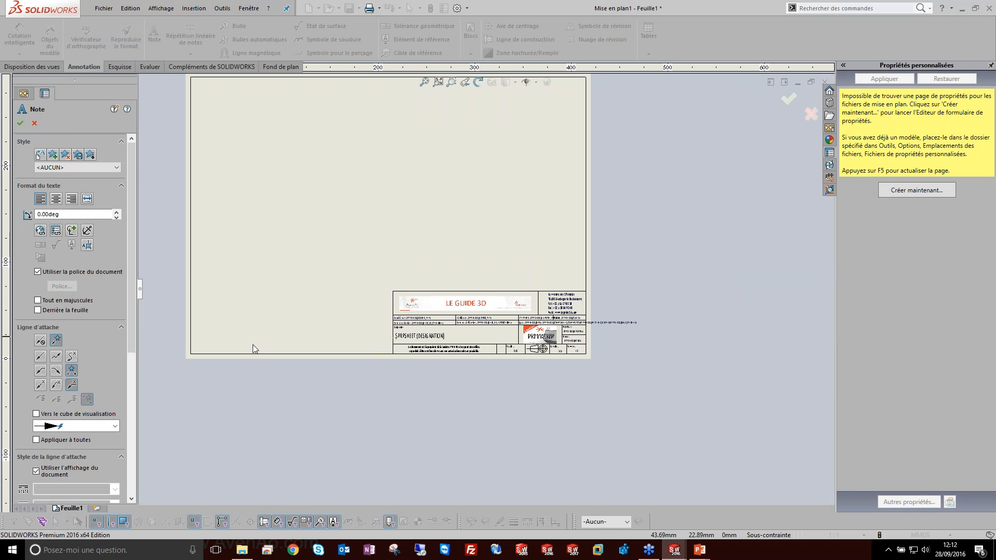
left_click(288, 273)
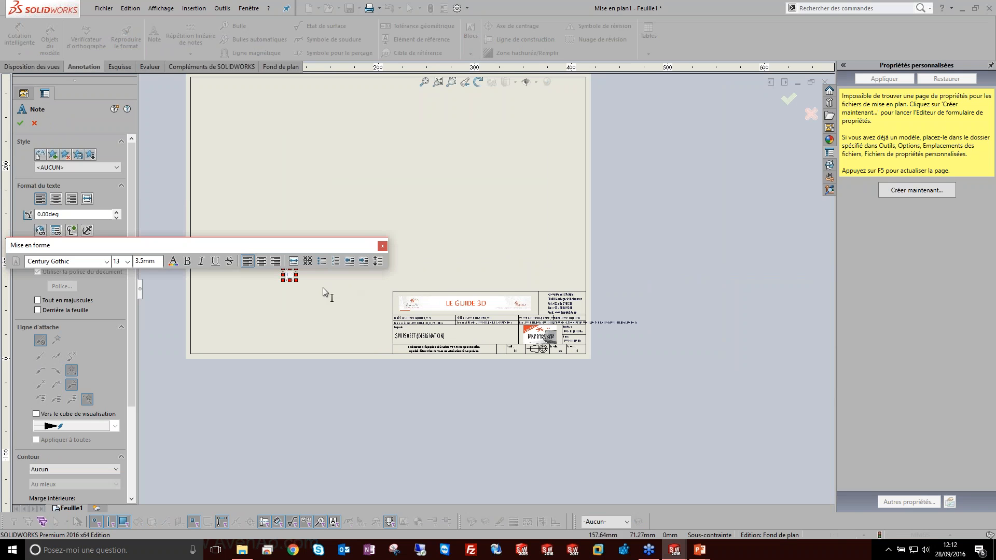
left_click(56, 230)
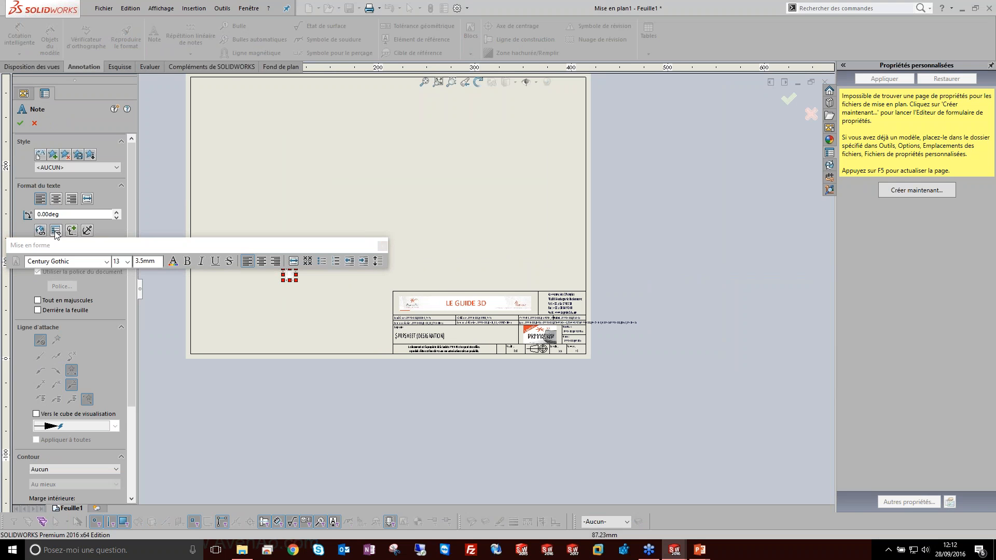
left_click(140, 62)
left_click(55, 48)
left_click(55, 46)
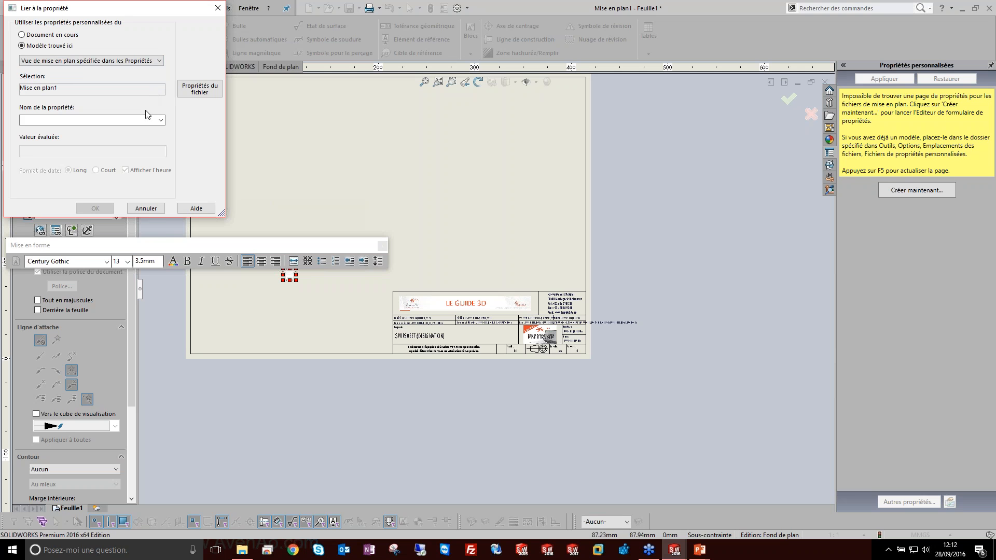
Examine the linkable property names, using the specified drawing view and the selected component or other drawing view as the source.
left_click(161, 120)
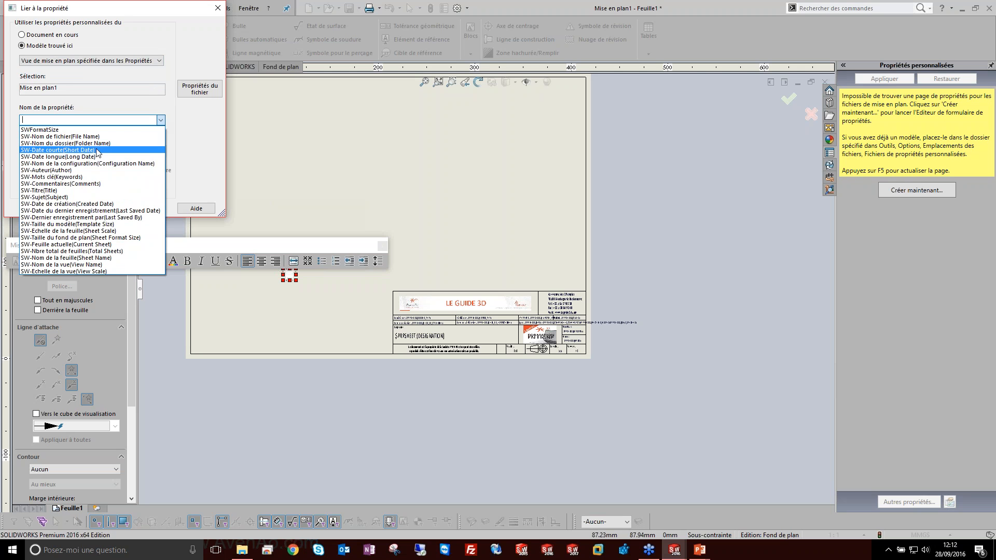
left_click(124, 61)
left_click(125, 61)
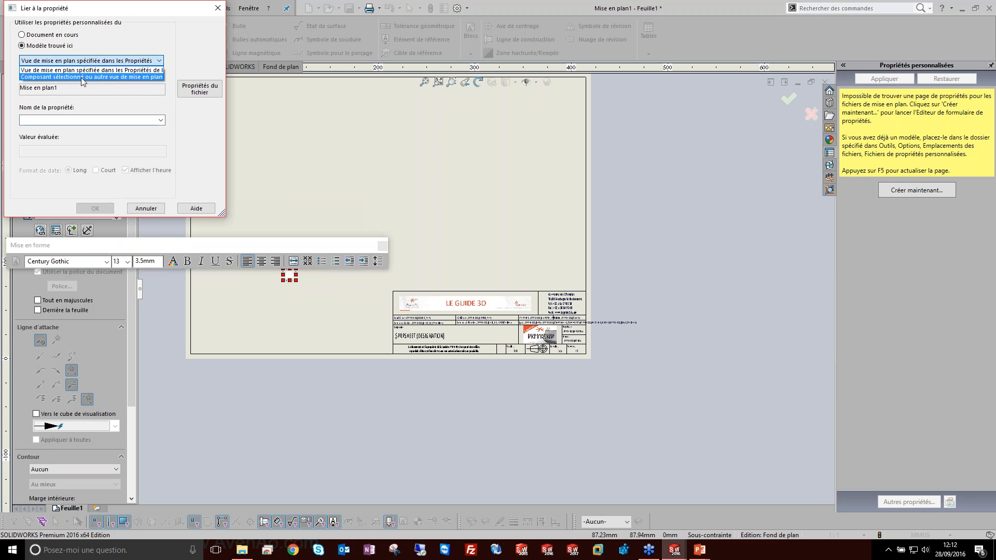
left_click(93, 76)
left_click(145, 120)
left_click(162, 120)
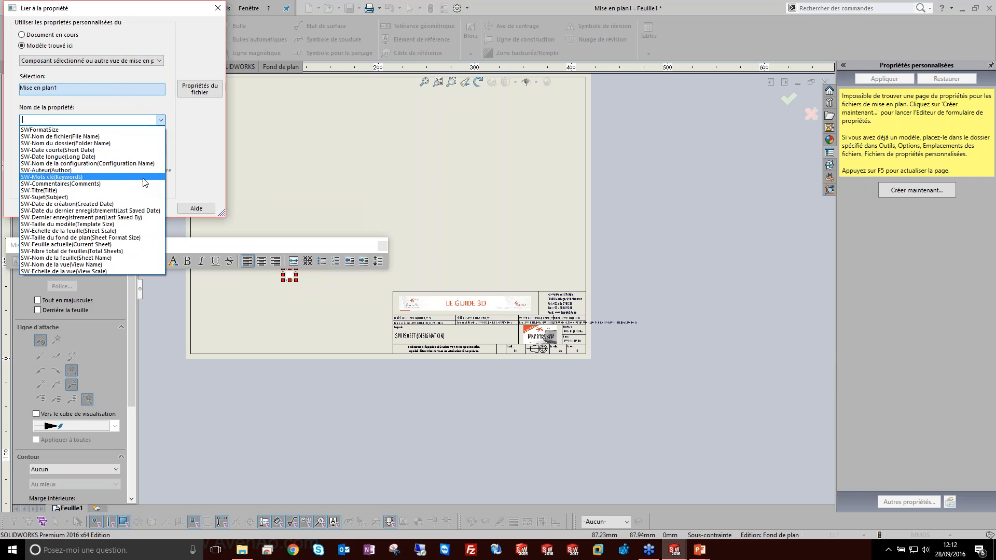
left_click(199, 112)
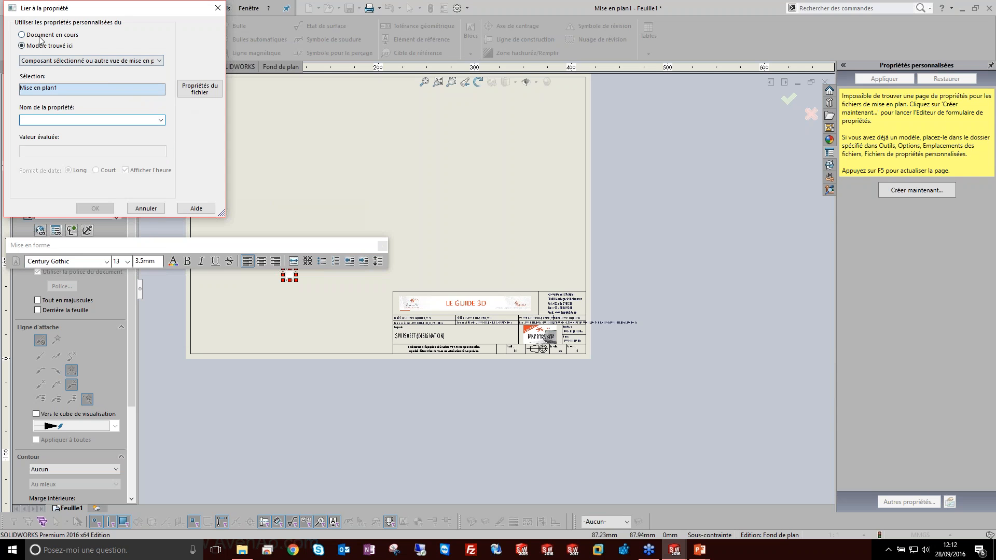
left_click(64, 90)
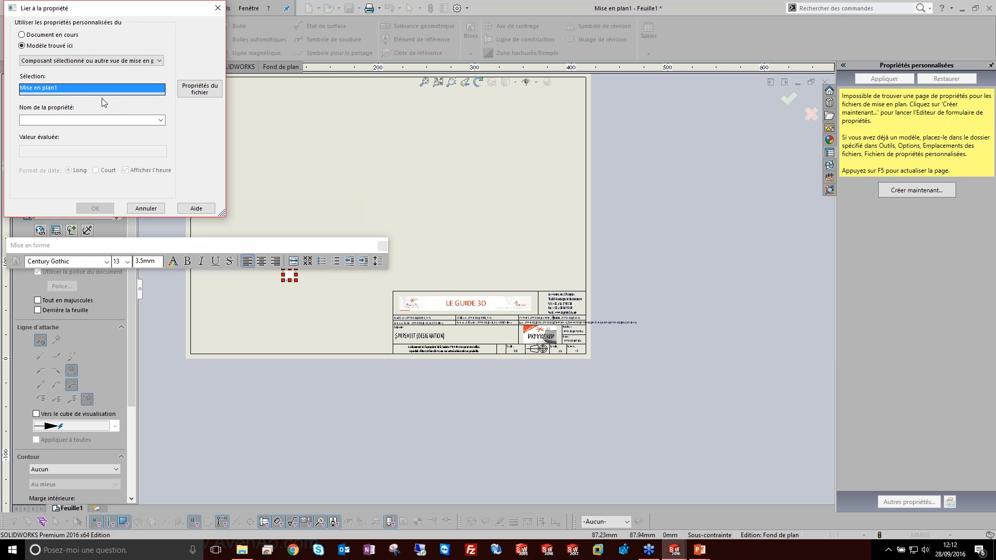
Check the custom properties stored in the drawing file, and cancel the note's property link.
left_click(181, 94)
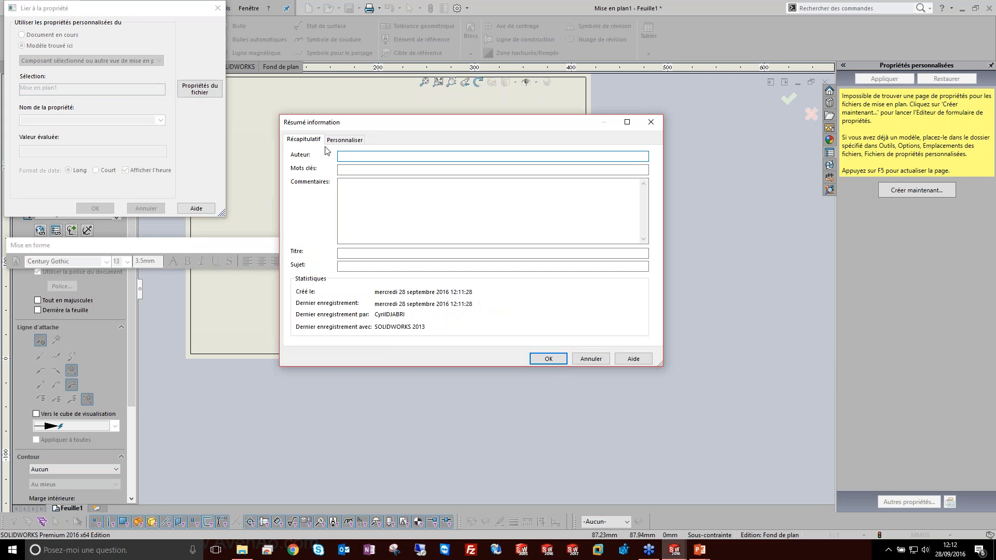
left_click(342, 140)
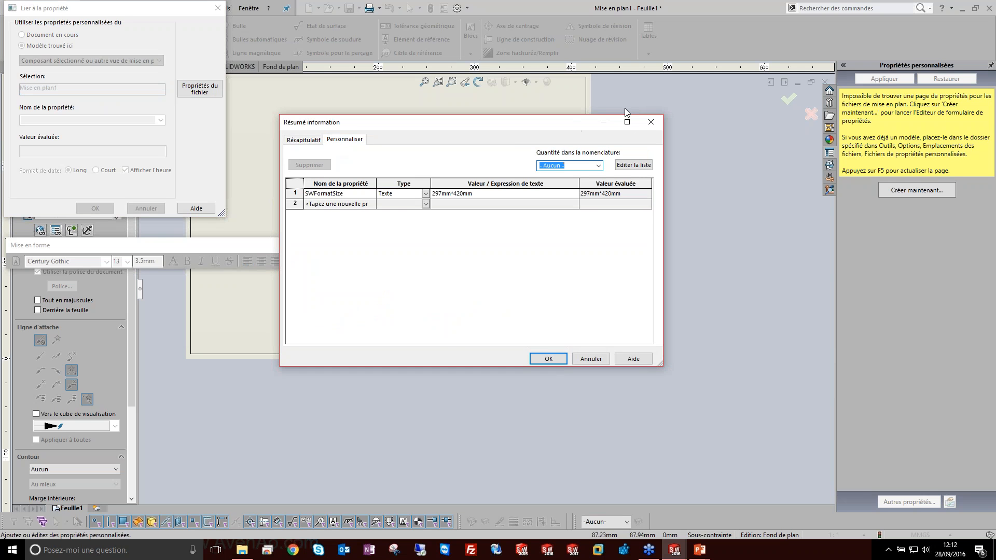
left_click(650, 122)
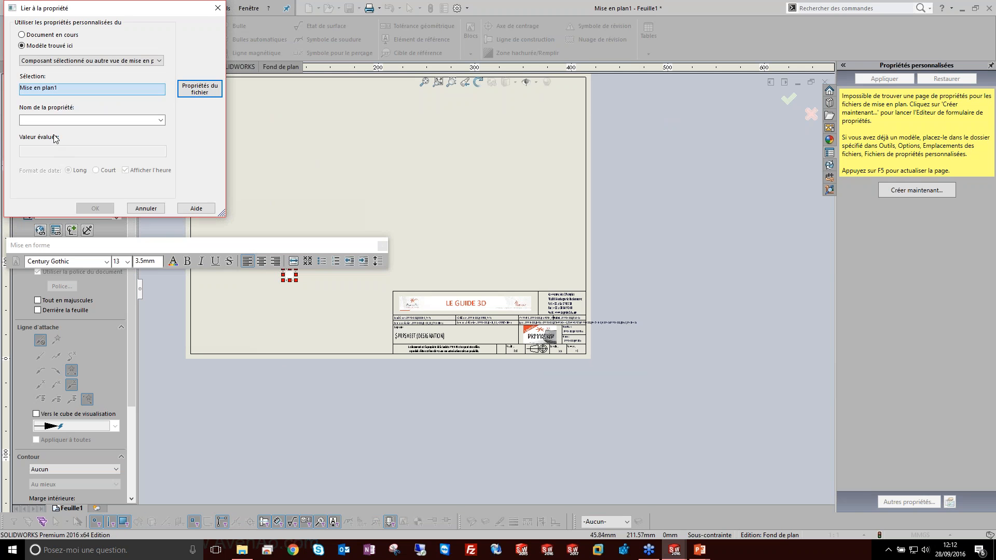
left_click(142, 208)
Finish the empty note and delete it from the sheet format.
left_click(382, 246)
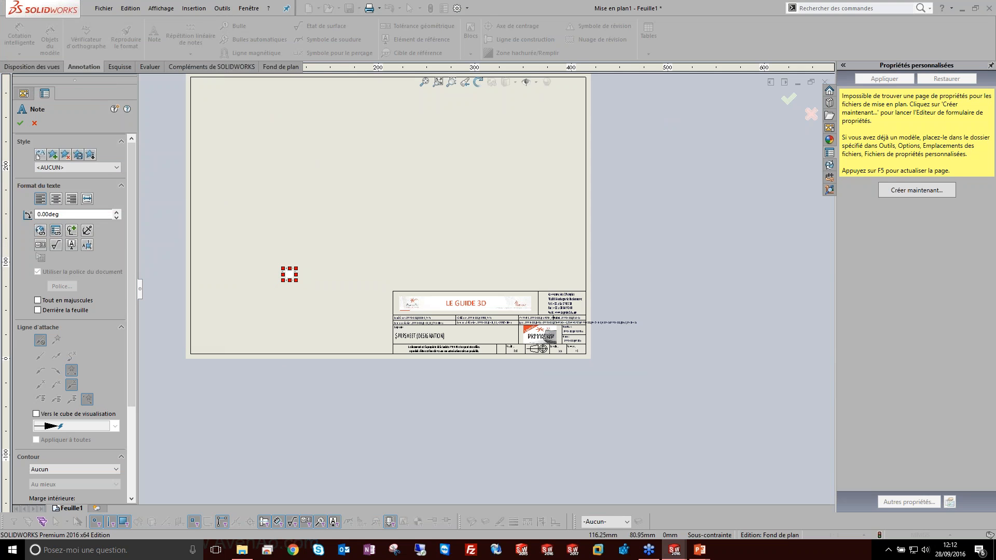
scroll(296, 283, "down", 5)
scroll(475, 313, "up", 3)
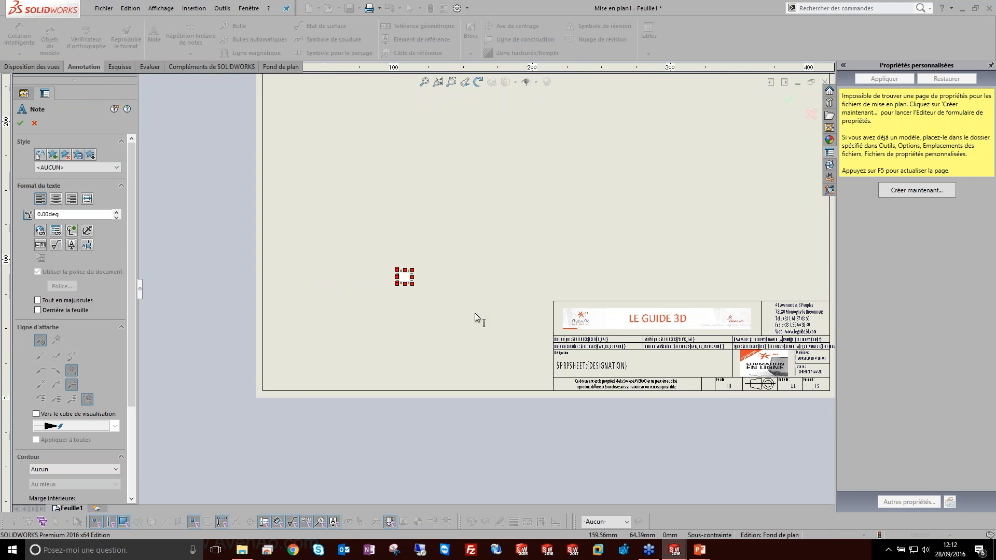
scroll(474, 313, "up", 2)
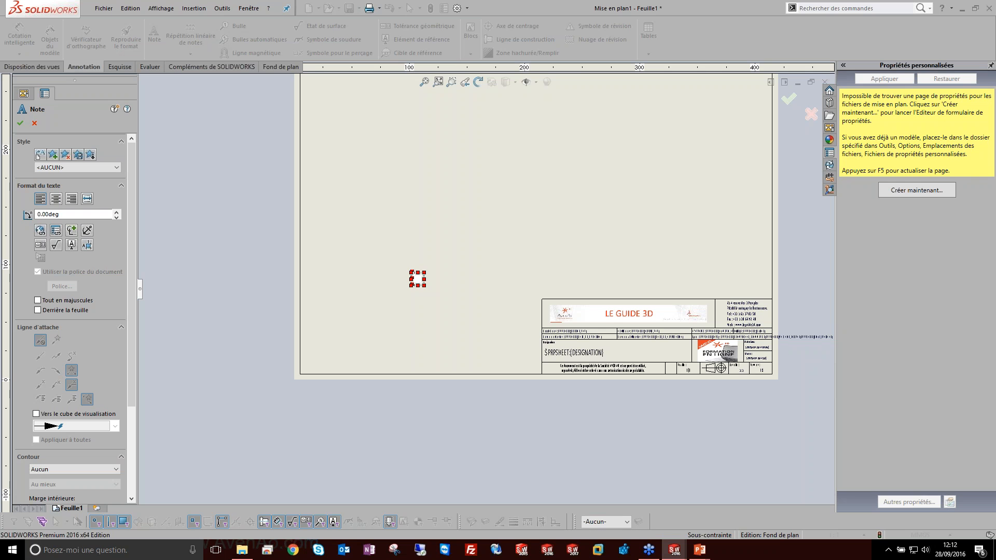
left_click(442, 290)
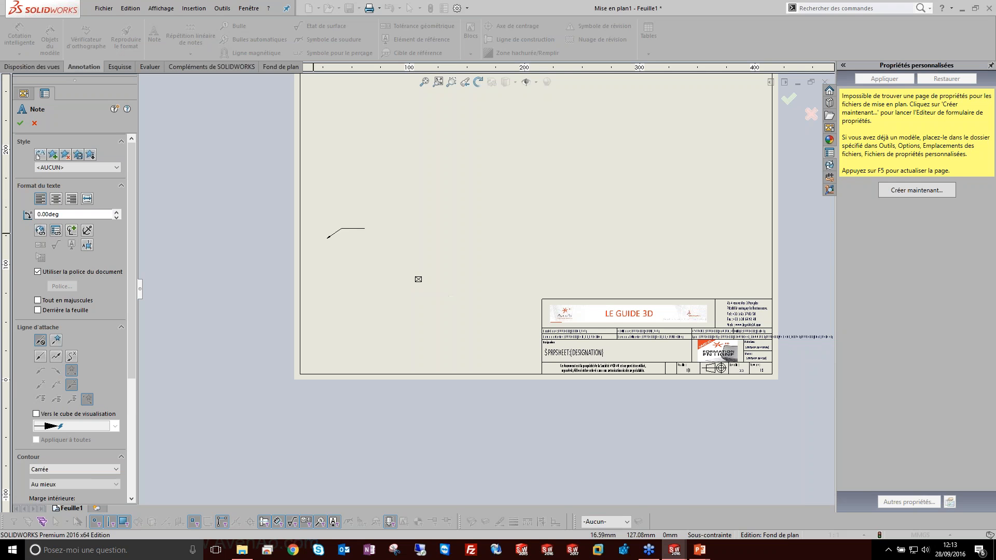
left_click(20, 124)
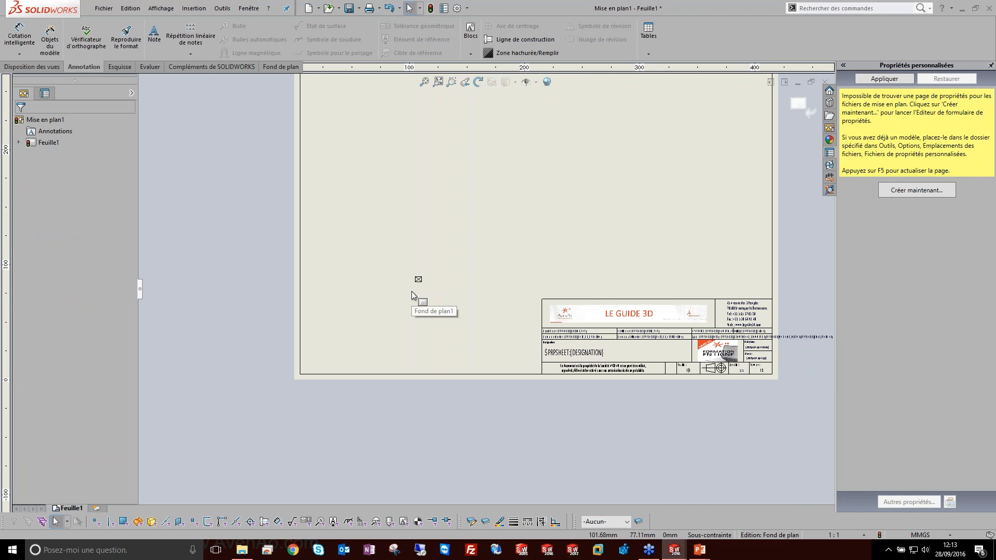
left_click(417, 279)
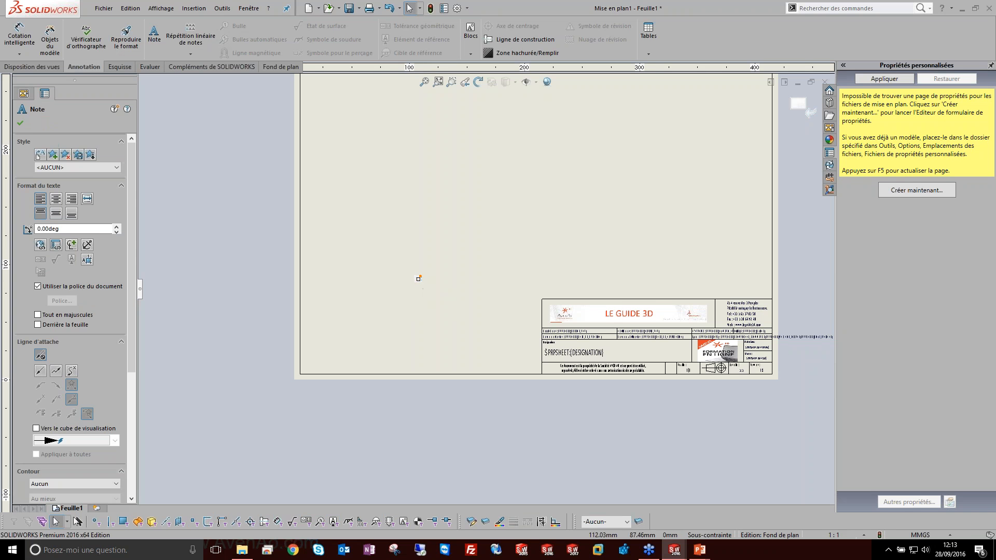
key("Delete")
Review the property-linked title block notes and exit sheet format editing.
scroll(567, 350, "down", 2)
scroll(571, 348, "down", 5)
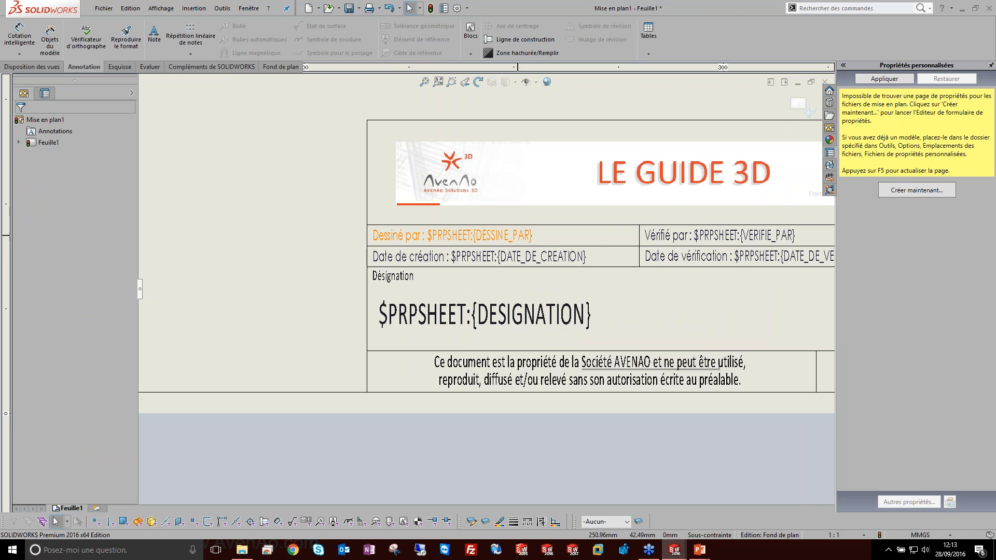
scroll(486, 291, "up", 2)
scroll(486, 291, "up", 2)
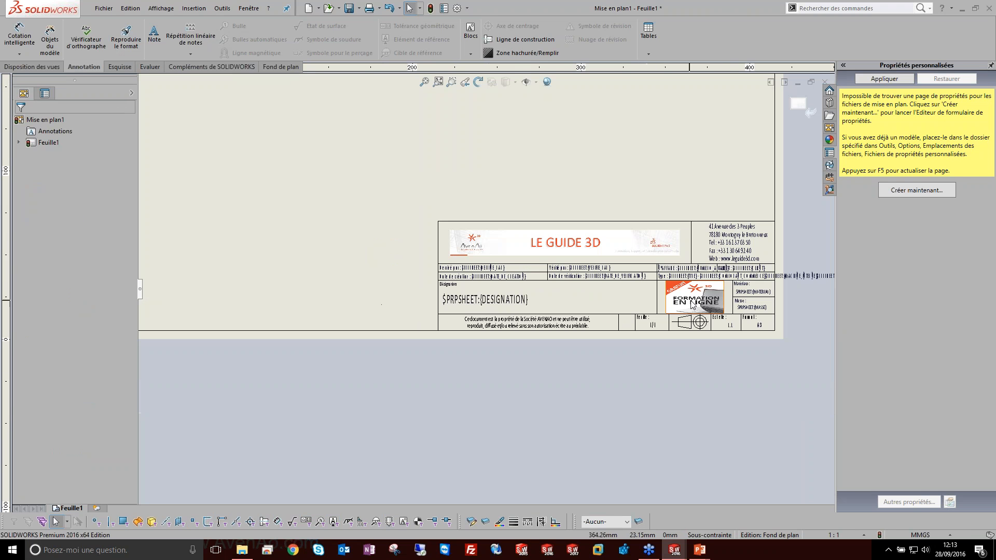
left_click(799, 104)
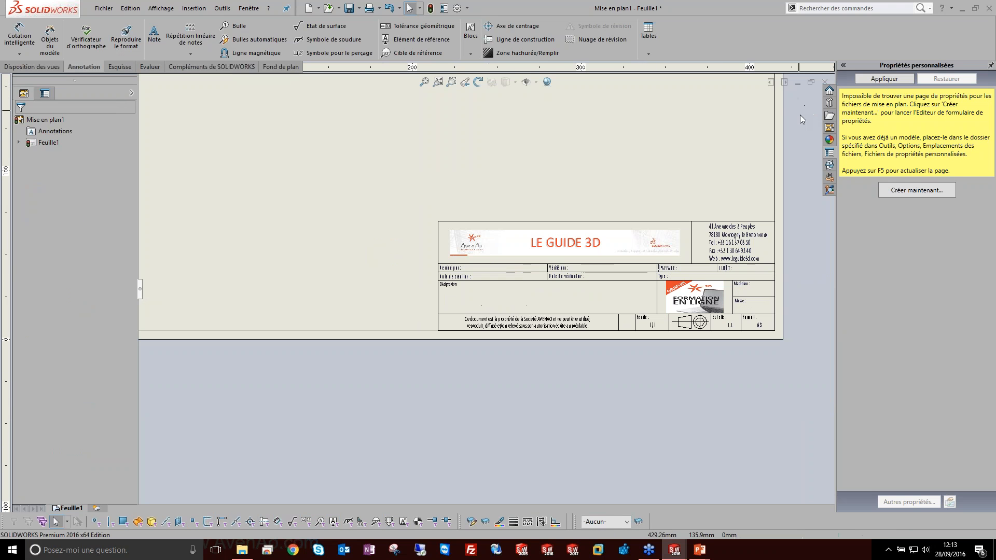
Insert a model view of the Exploded_& assembly near the sheet's upper-left corner, with projected views to its right and below it.
scroll(399, 181, "up", 4)
left_click(400, 185)
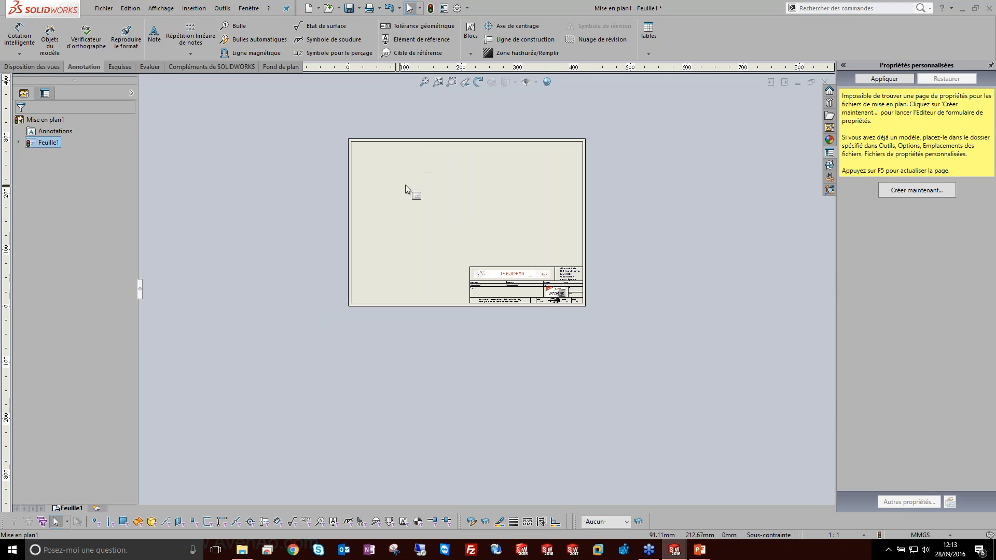
left_click(40, 67)
left_click(43, 39)
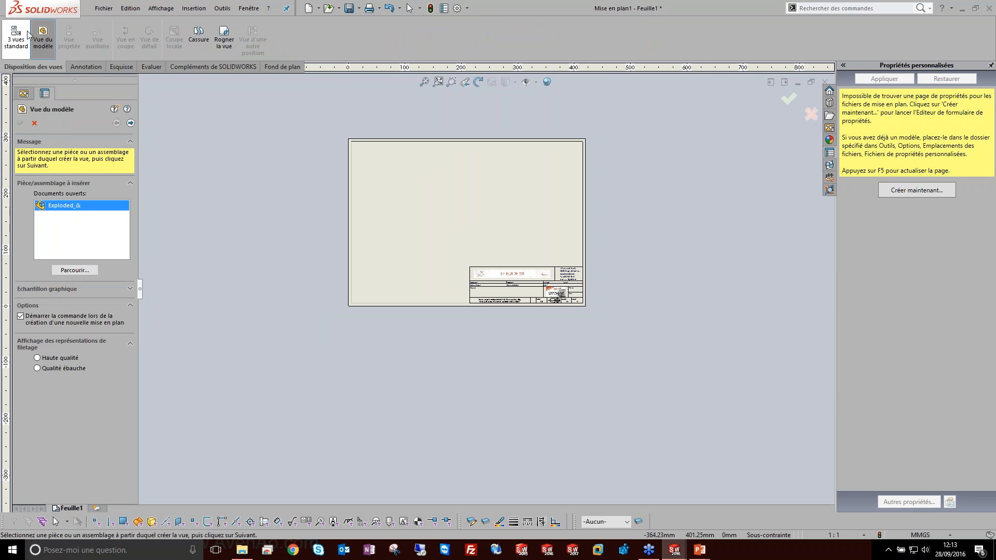
left_click(130, 123)
left_click(393, 189)
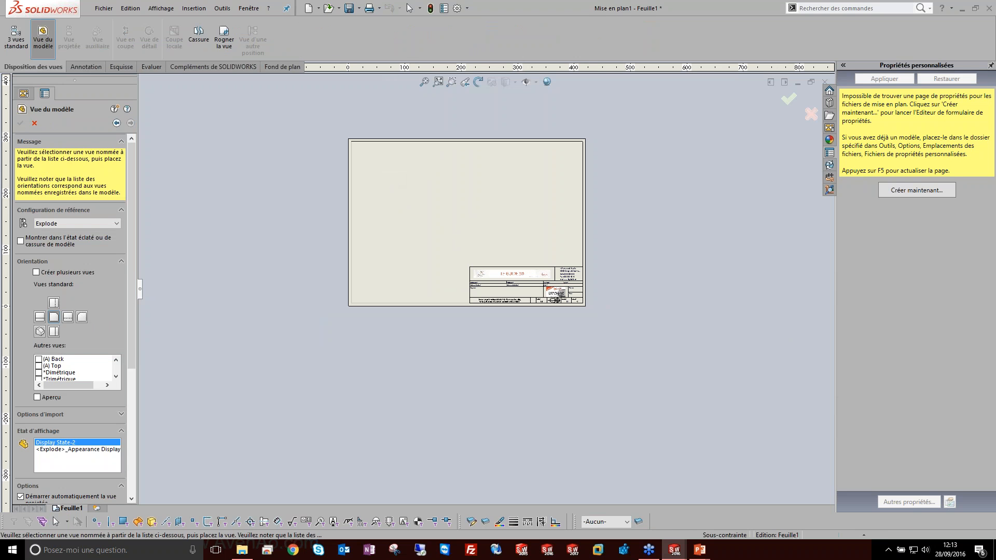
left_click(510, 178)
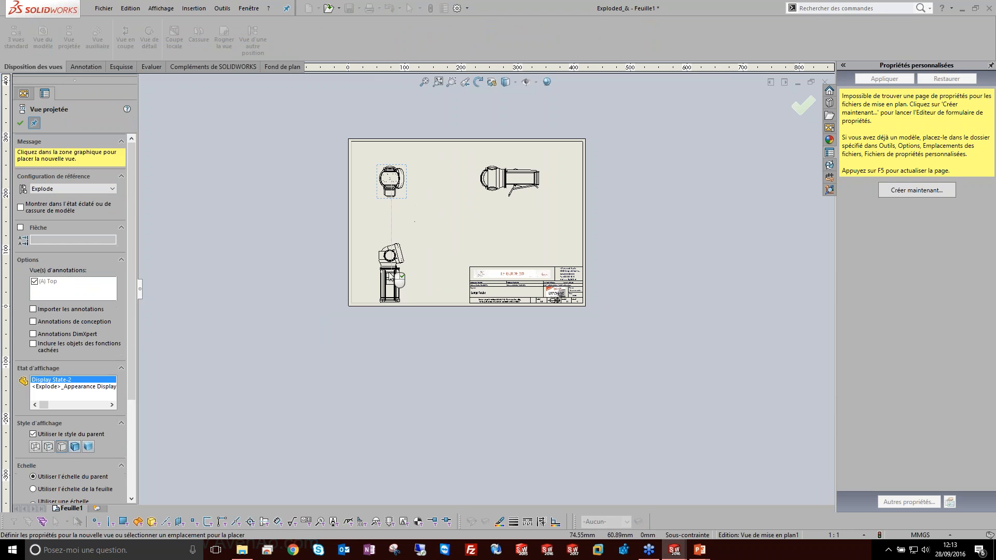
left_click(390, 258)
key("Escape")
Examine the title block's linked fields, including designation, author, checker, dates, job number, client, type, material and mass.
scroll(534, 247, "down", 5)
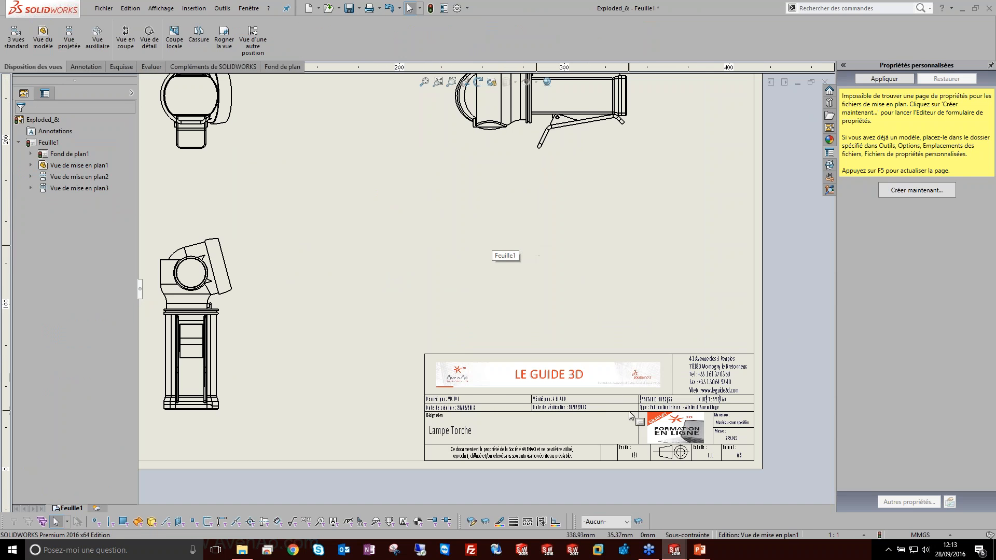
scroll(536, 248, "down", 4)
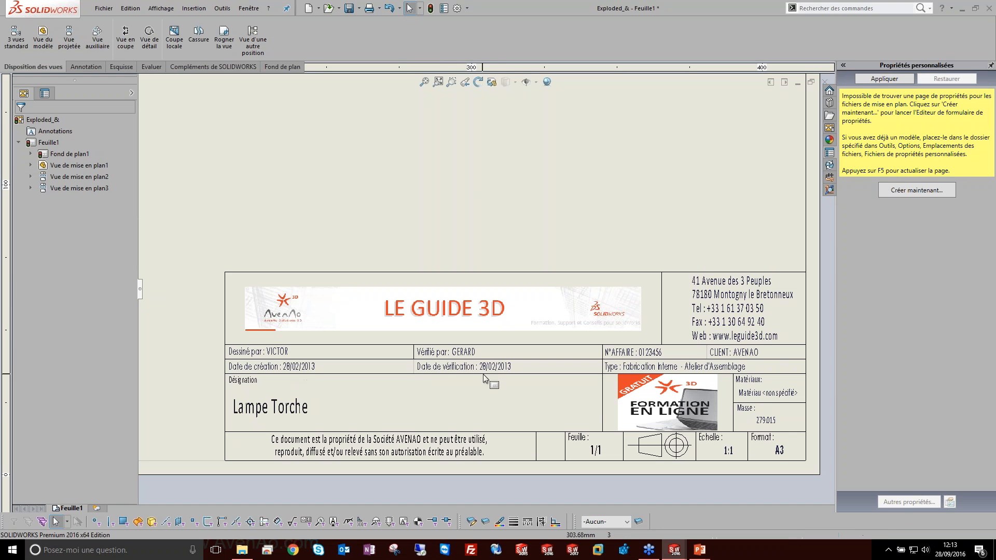
scroll(579, 365, "down", 1)
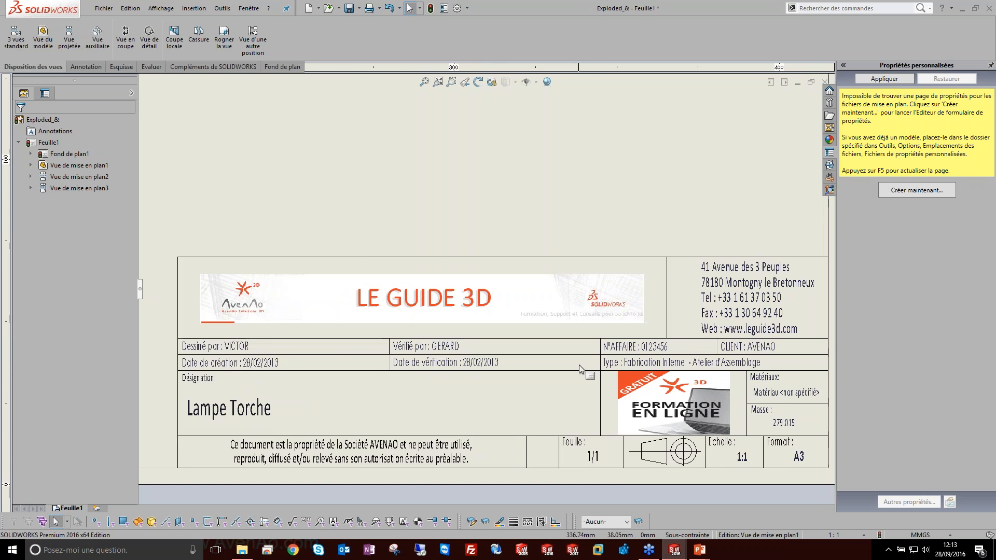
scroll(579, 365, "up", 8)
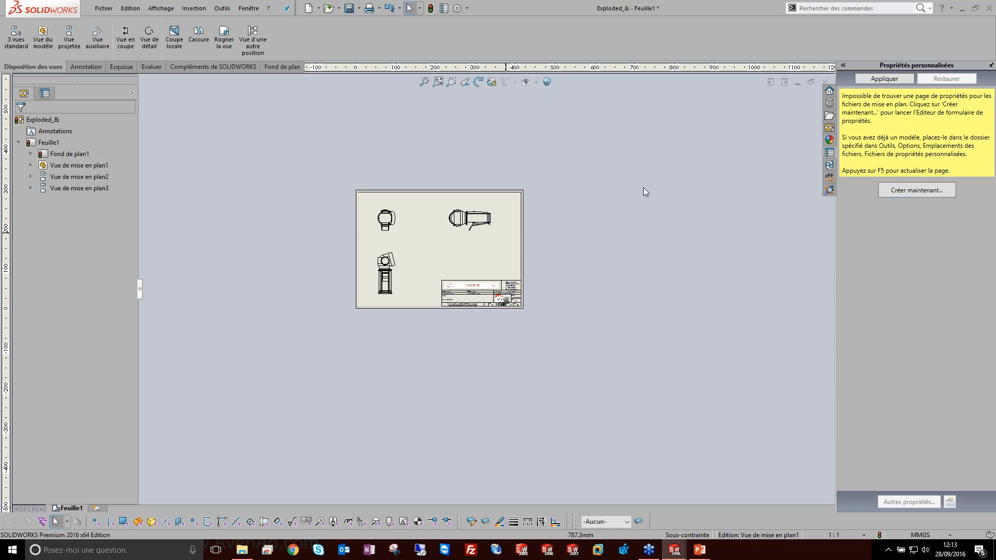
Check the drawing file's custom properties, close them without changes, and compare them with the title block entries.
left_click(405, 234)
scroll(453, 165, "down", 2)
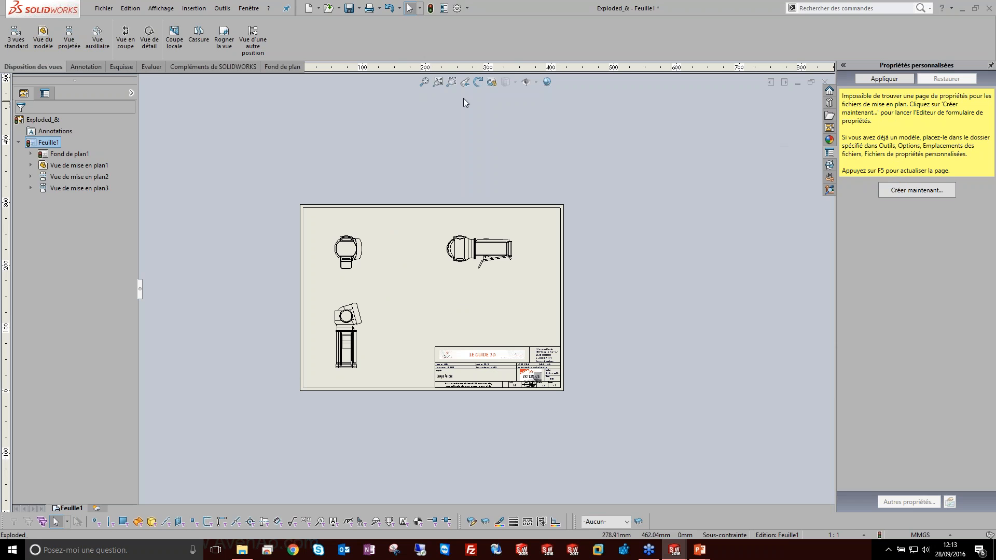
left_click(447, 13)
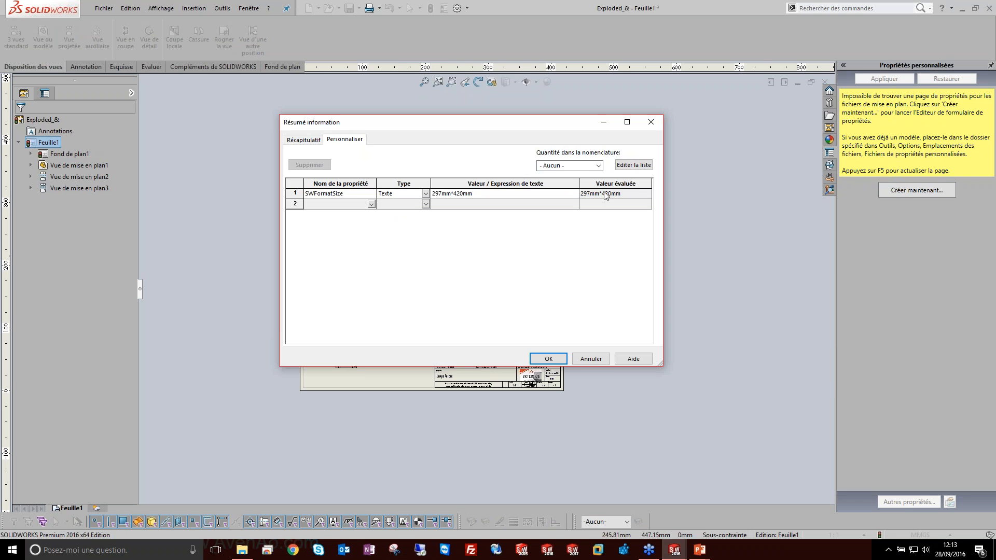
left_click(590, 358)
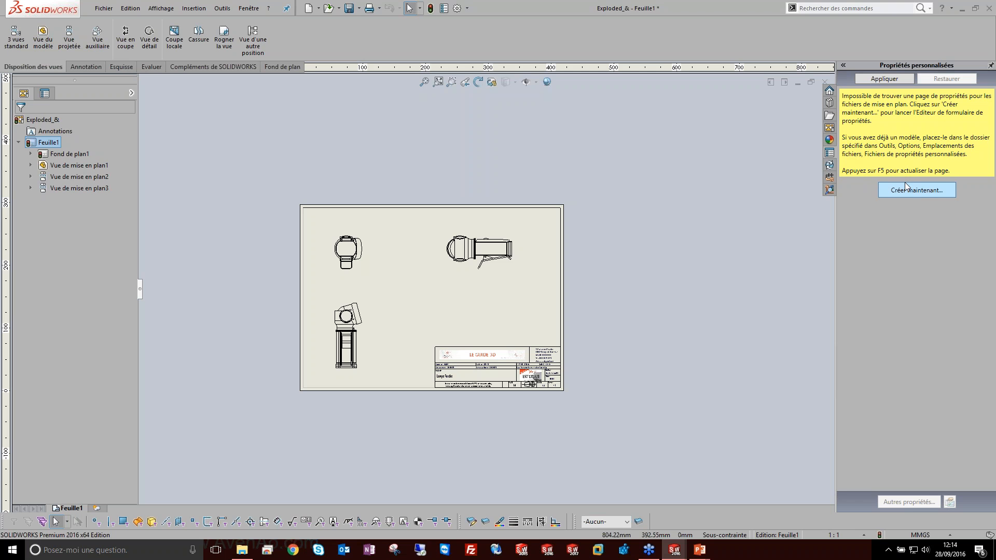
right_click(472, 325)
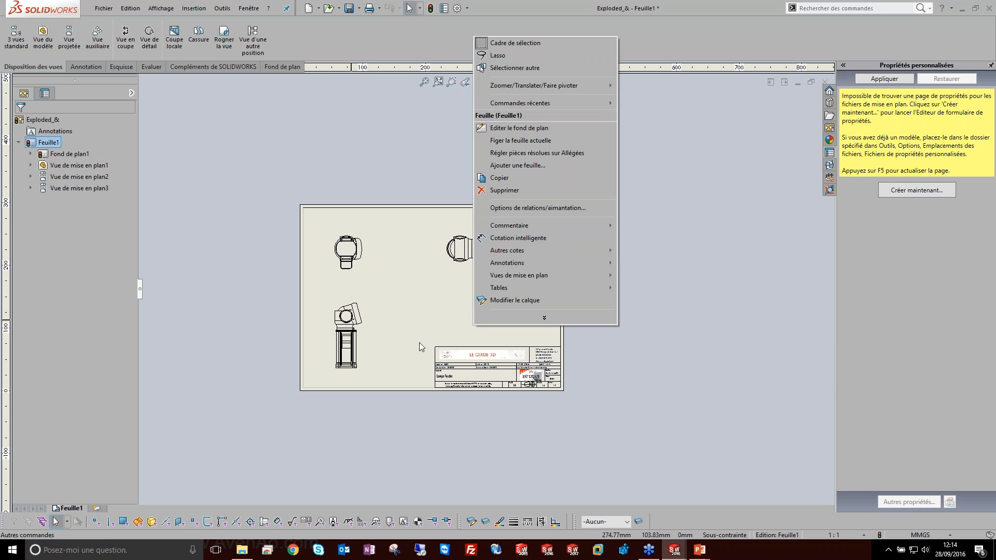
scroll(419, 342, "down", 8)
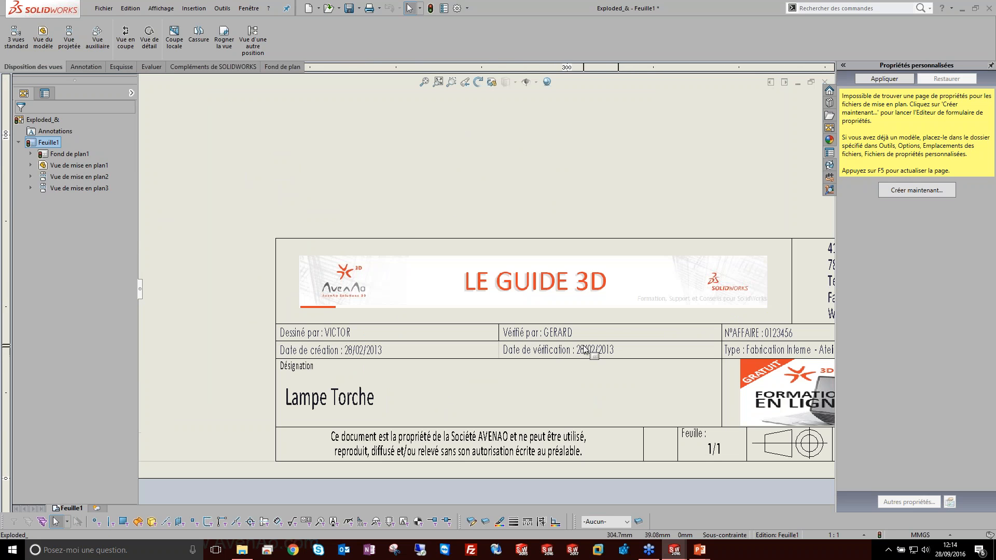
Switch to the PowerPoint slideshow to view the title block slide, end the slideshow, and return to the SOLIDWORKS drawing.
mouse_move(699, 549)
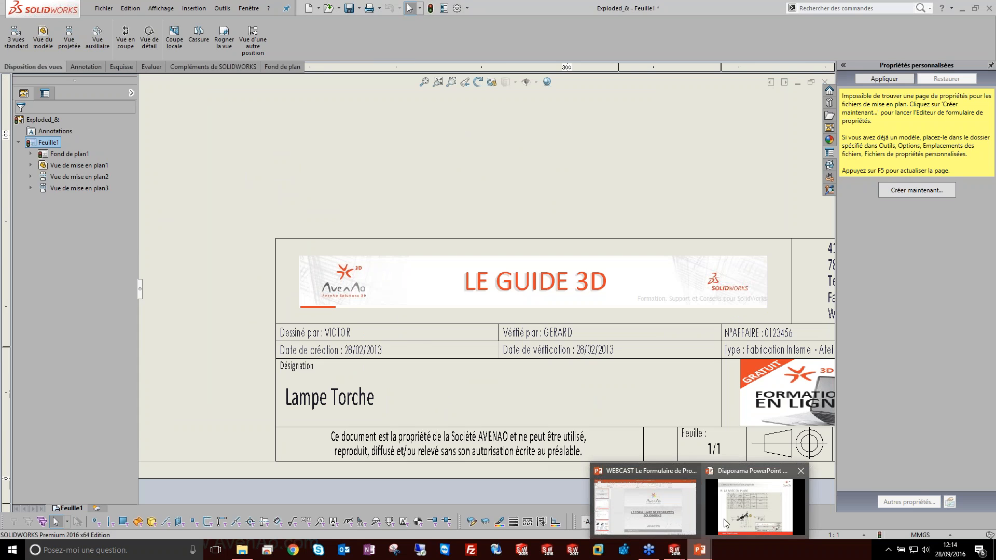
left_click(705, 516)
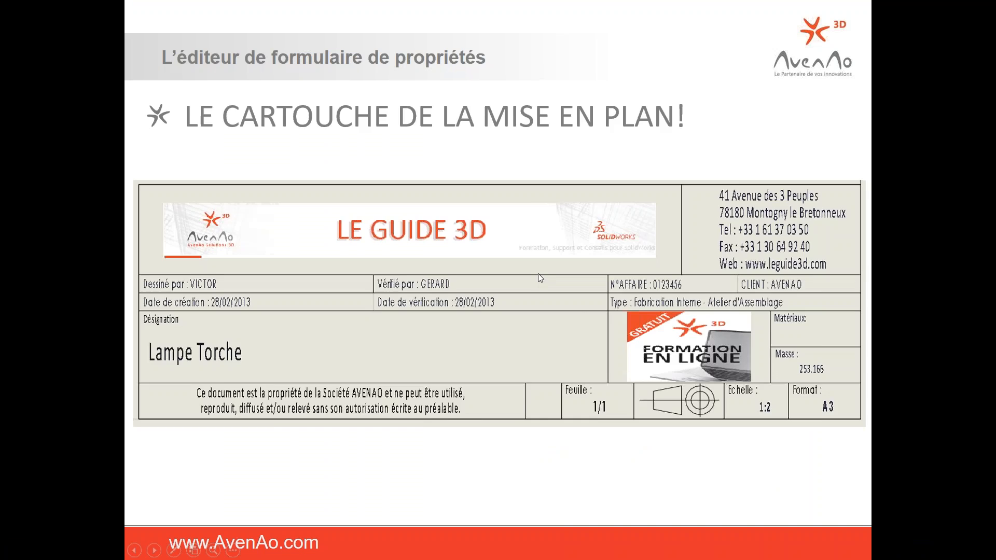
left_click(539, 277)
key("Escape")
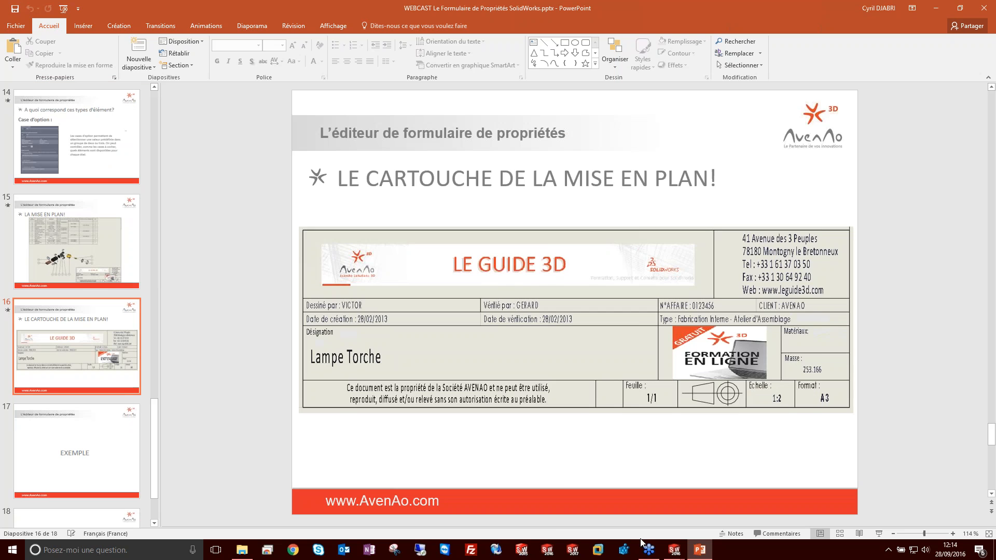
mouse_move(673, 551)
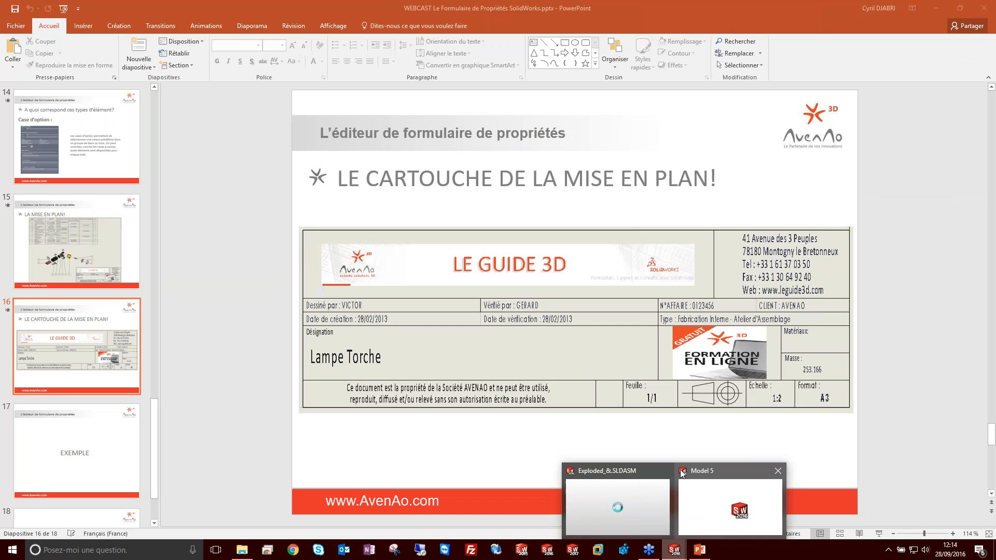
left_click(702, 499)
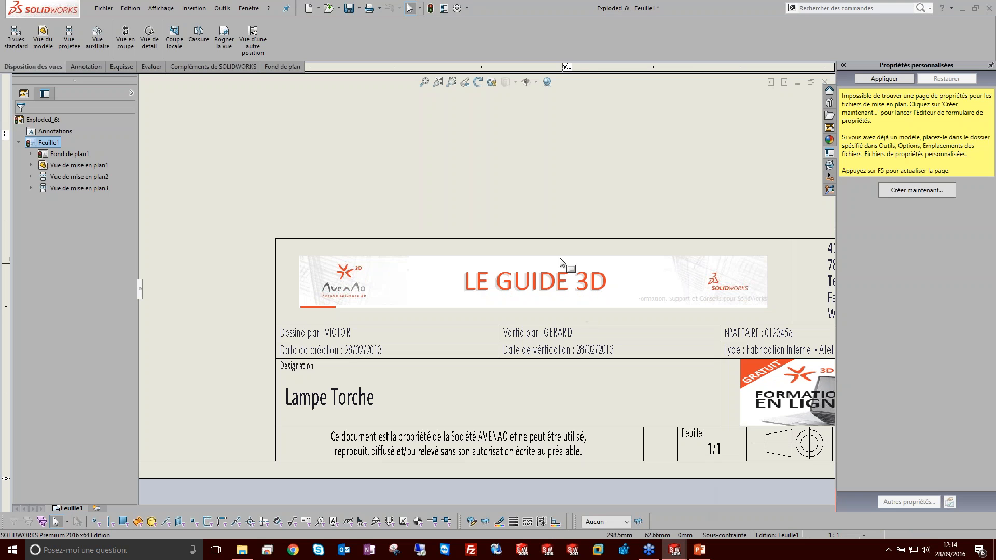
Open the torch assembly from its drawing view, apply the custom property form values, and save the assembly.
scroll(543, 235, "up", 5)
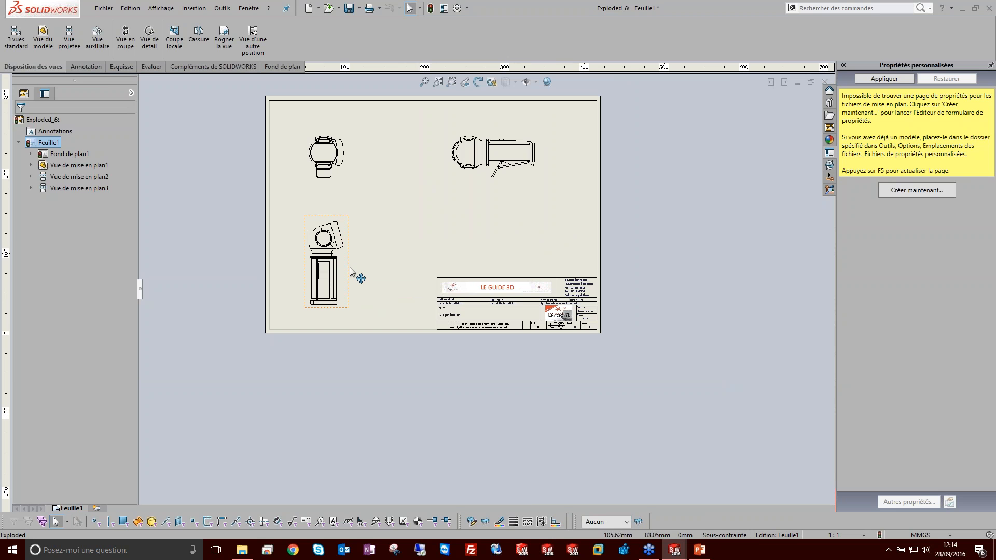
right_click(348, 273)
left_click(405, 156)
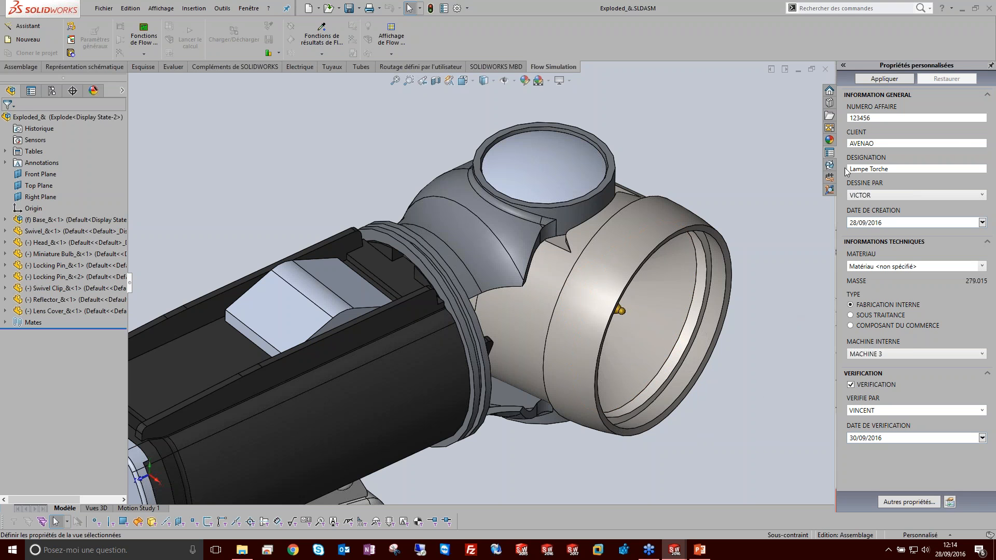
left_click(885, 79)
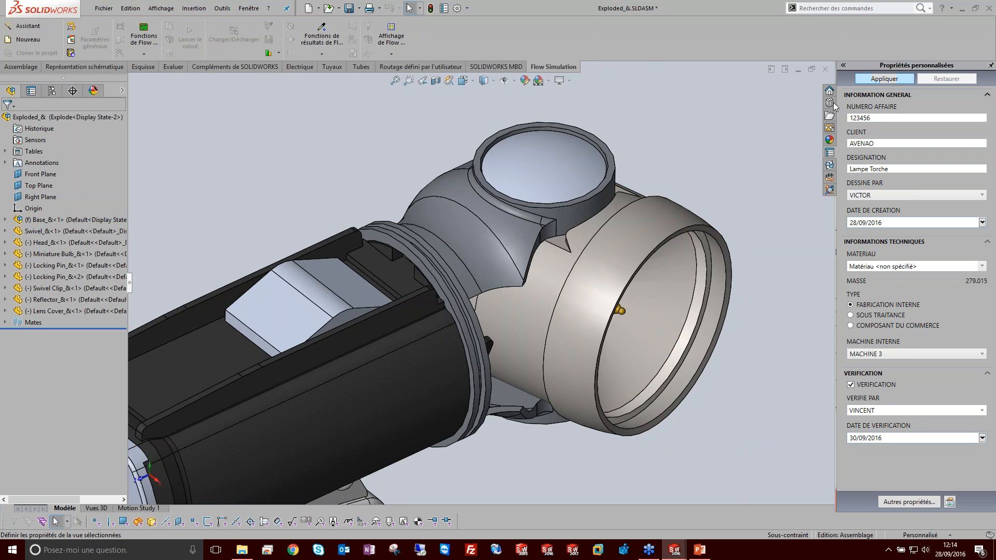
key("ctrl+s")
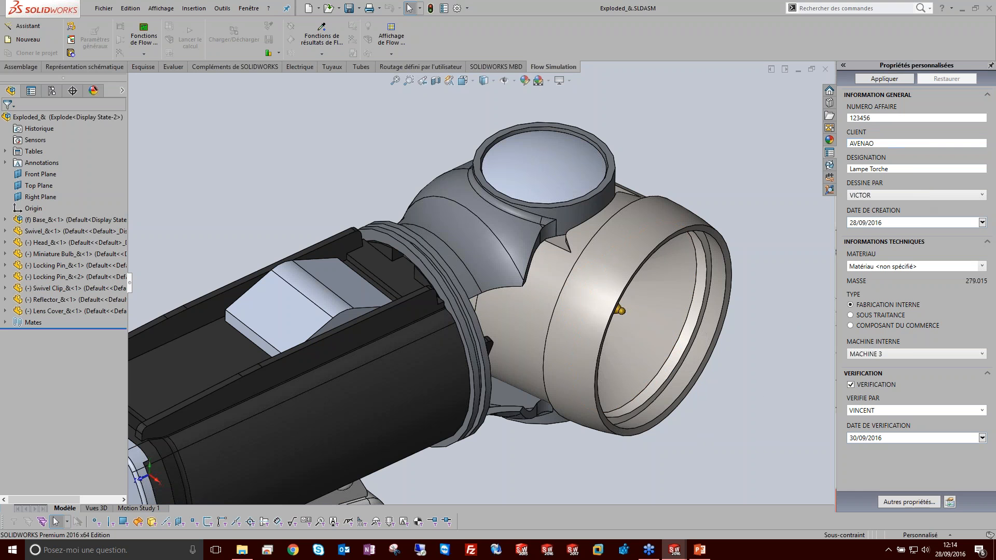
Change the assembly's DESIGNATION property to TORCHE and apply it.
left_click(907, 165)
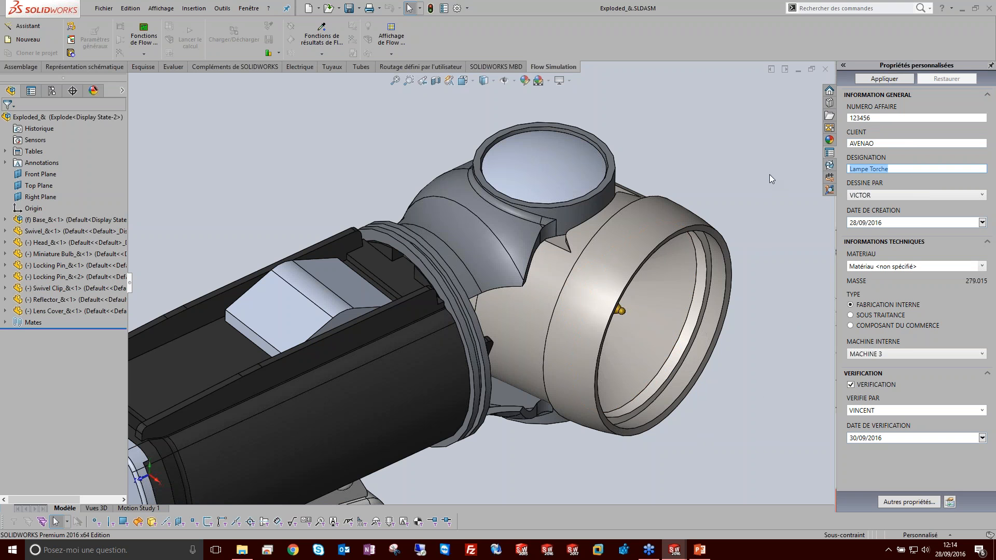
type("TORCHE")
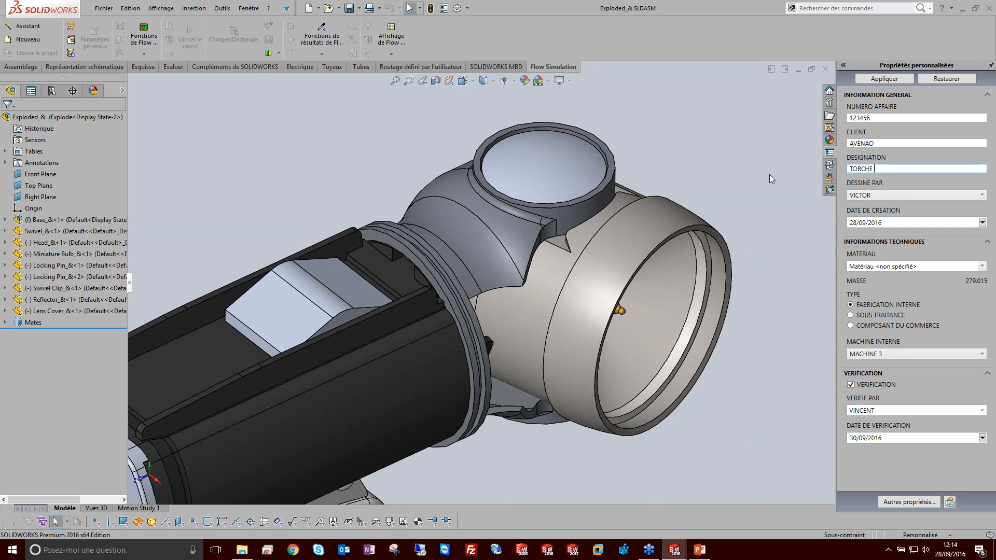
left_click(891, 79)
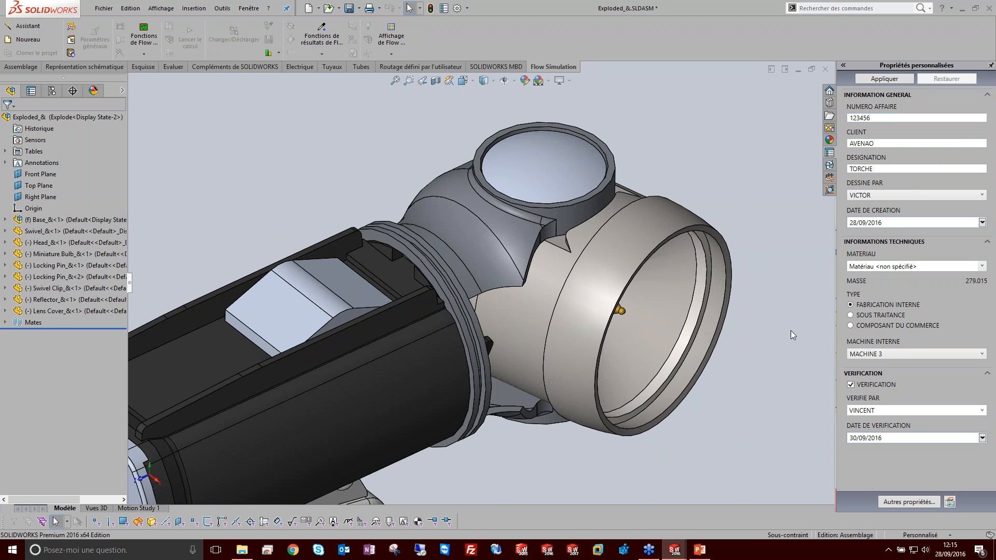
Compare the underscored and space-separated property names among the assembly's configuration-specific properties, and close the file properties without changes.
left_click(441, 9)
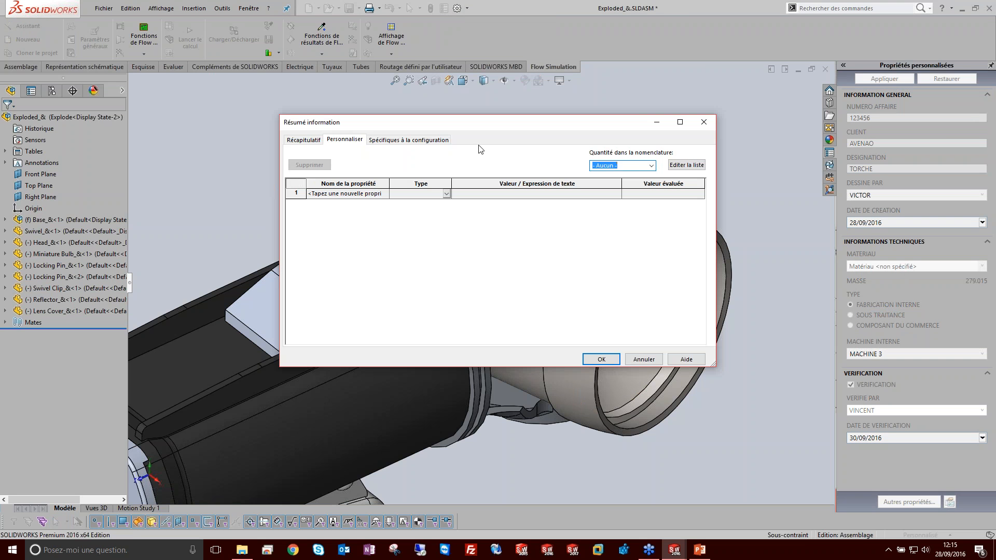
left_click(408, 139)
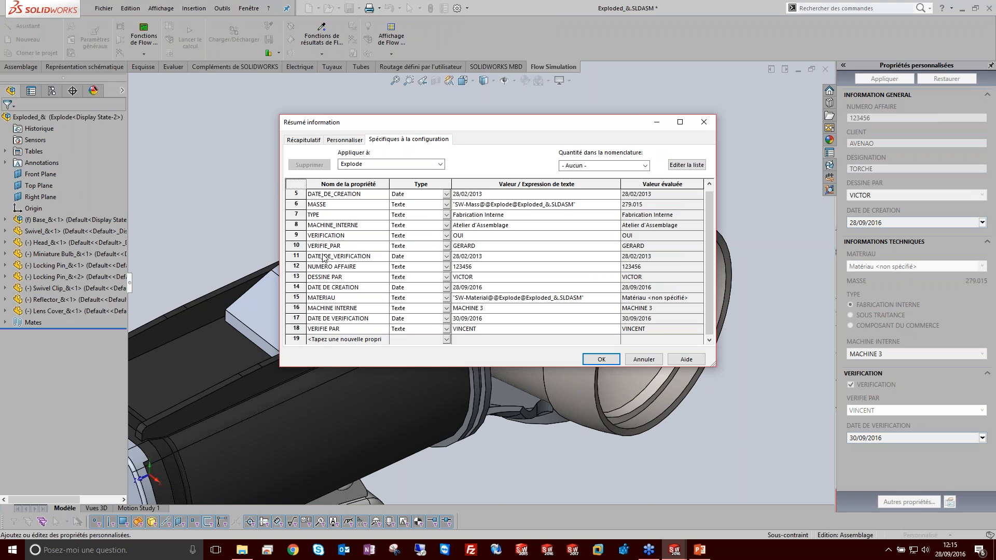
left_click(332, 318)
left_click(355, 225)
left_click(649, 360)
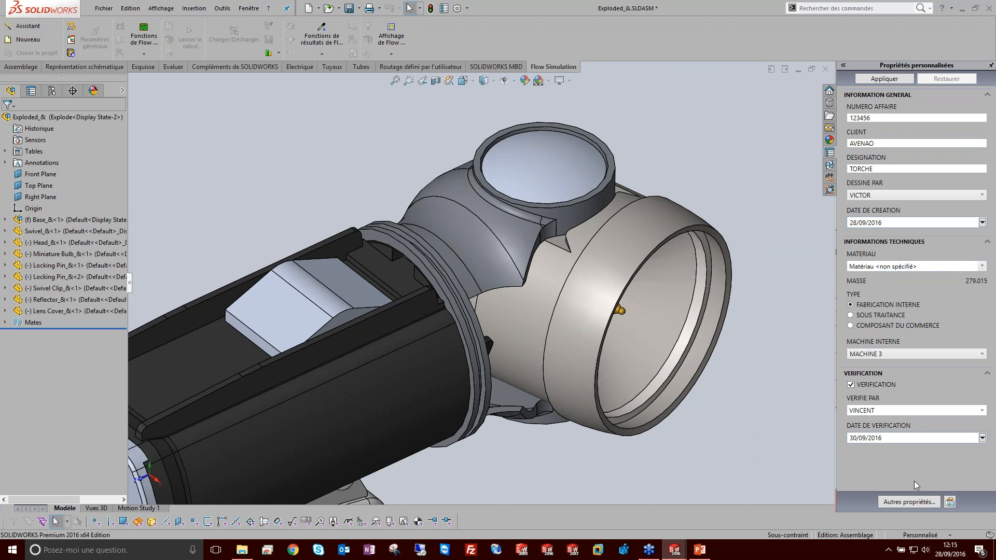
Check the property form's template, keeping Formulaire_Guide3D_ASM, and review the DESIGNATION entry among the Explode configuration's properties.
left_click(949, 502)
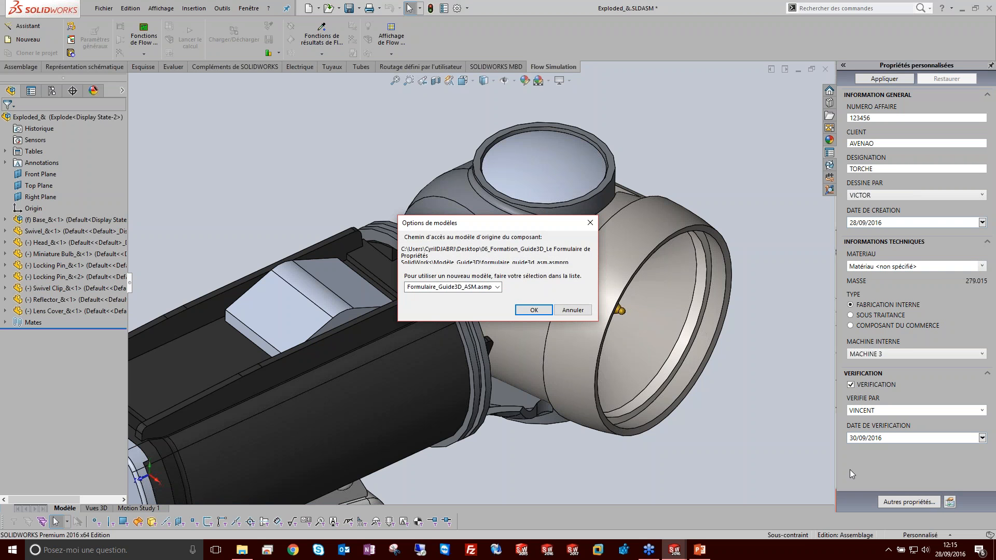
left_click(534, 310)
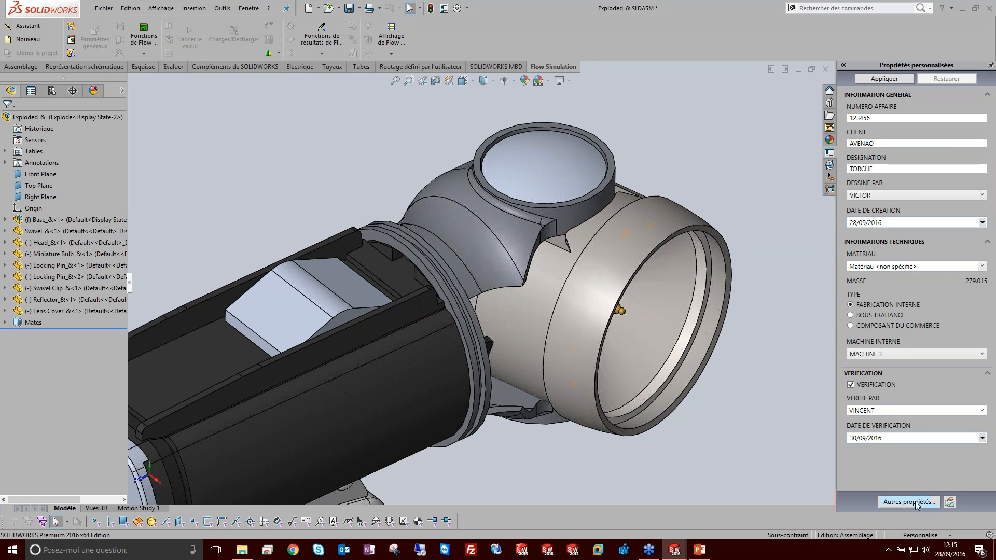
left_click(916, 503)
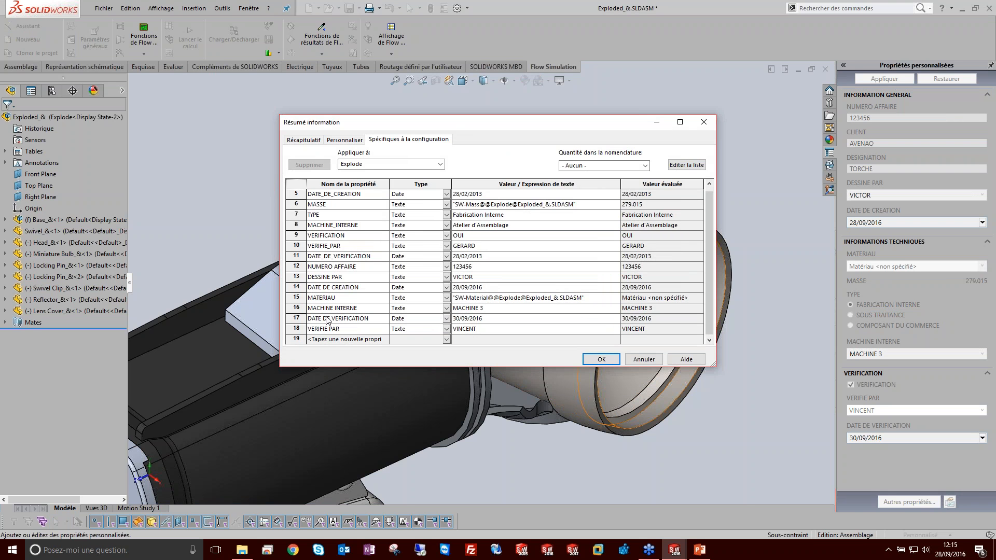
left_click(438, 164)
left_click(413, 181)
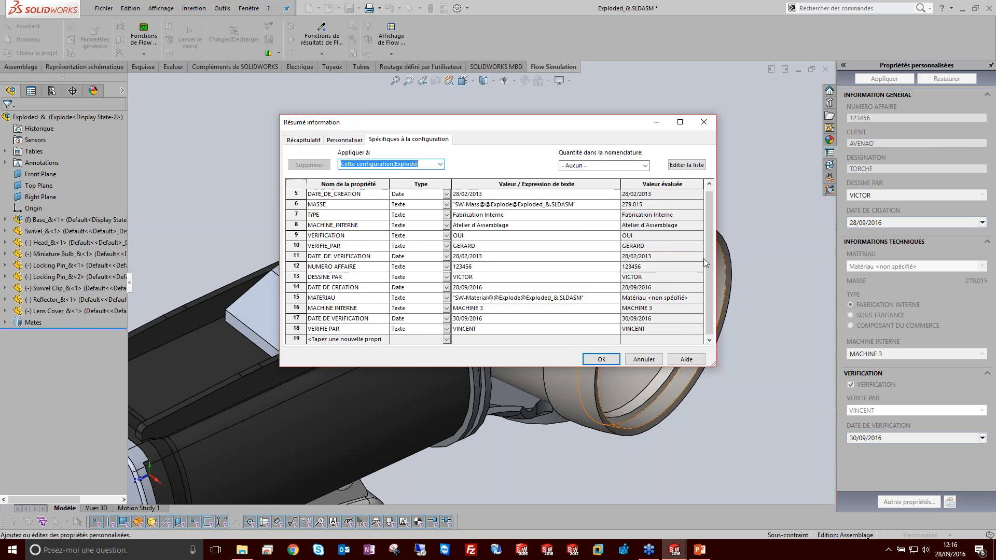
left_click_drag(707, 256, 712, 218)
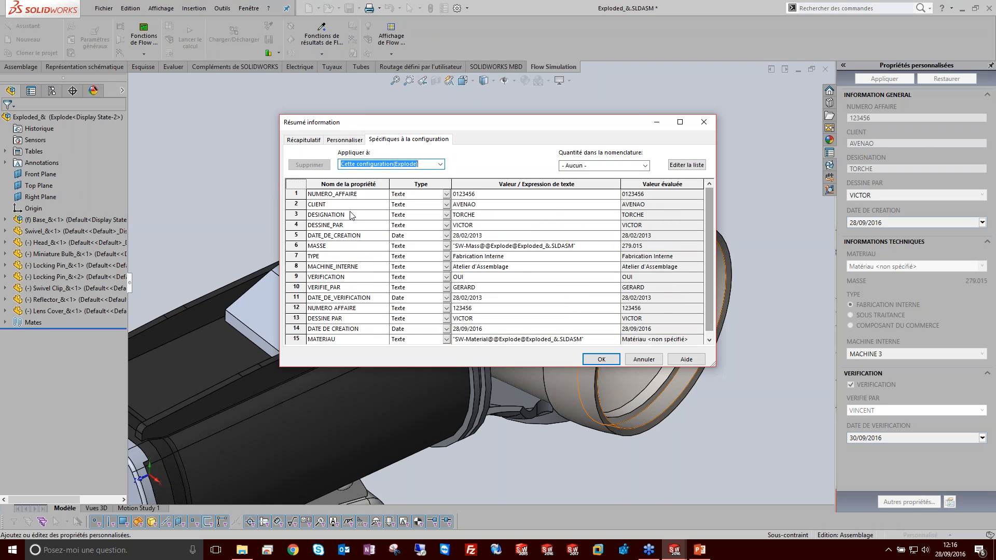
left_click(330, 215)
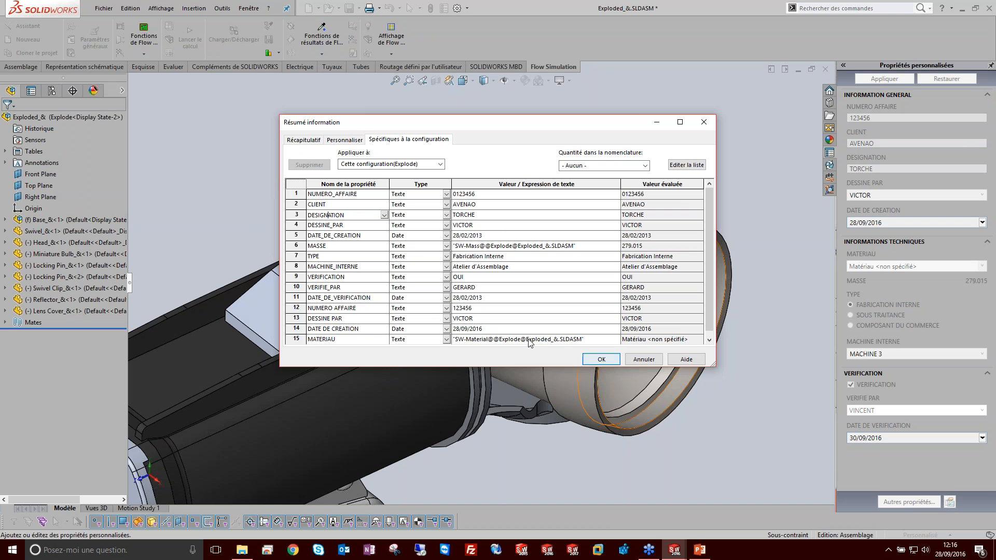
left_click(604, 365)
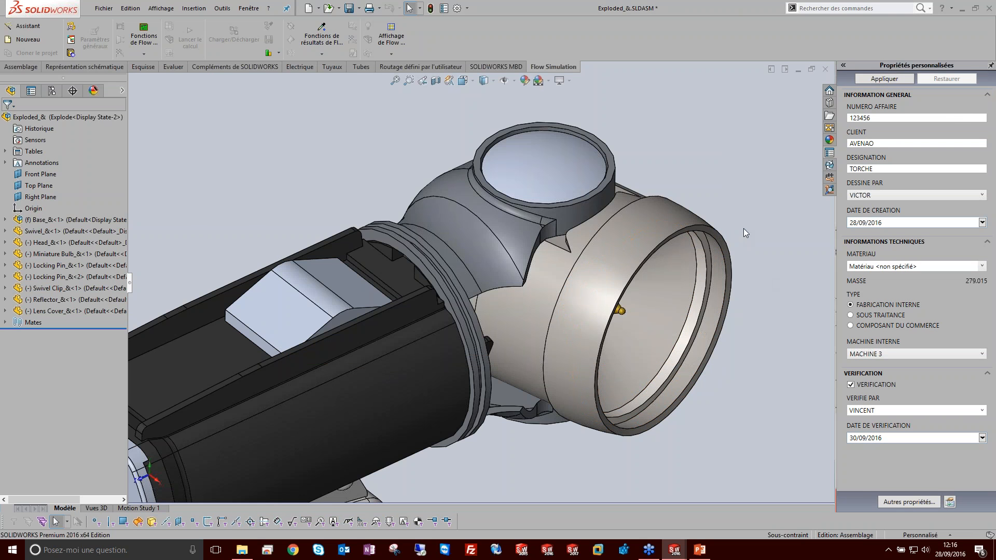
Return to the drawing, examine the designation in the title block, and maximize the drawing window.
left_click(797, 69)
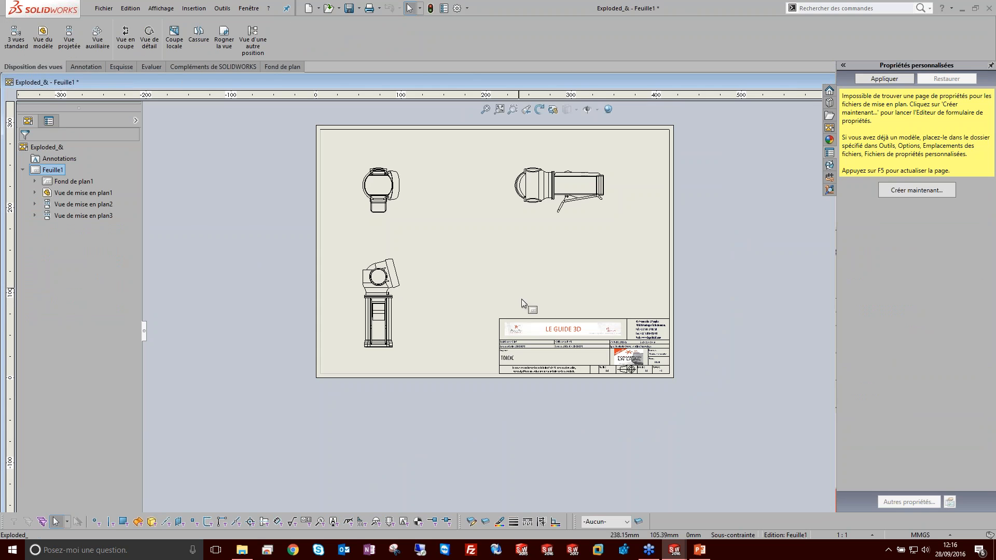
scroll(533, 330, "down", 3)
scroll(534, 332, "down", 2)
scroll(549, 346, "up", 5)
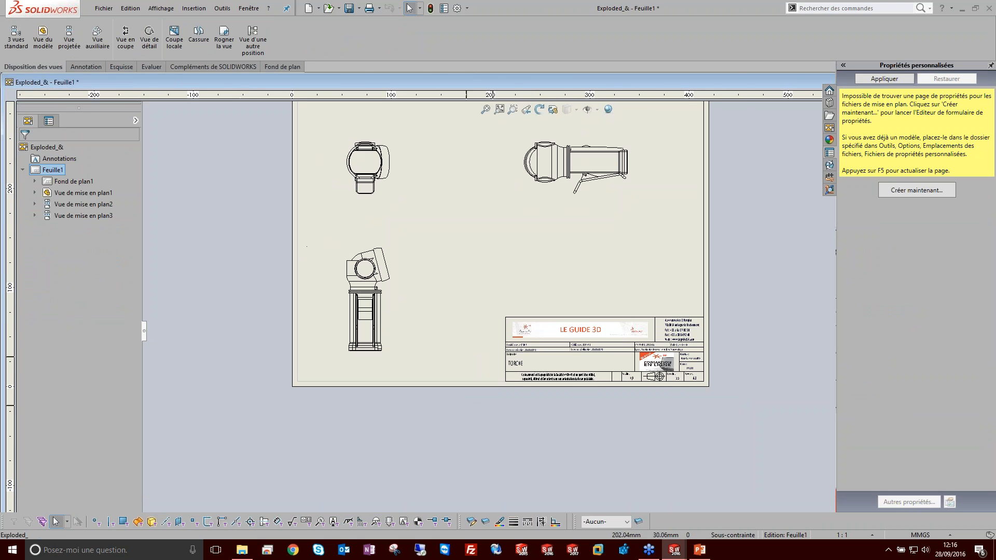
scroll(551, 348, "up", 3)
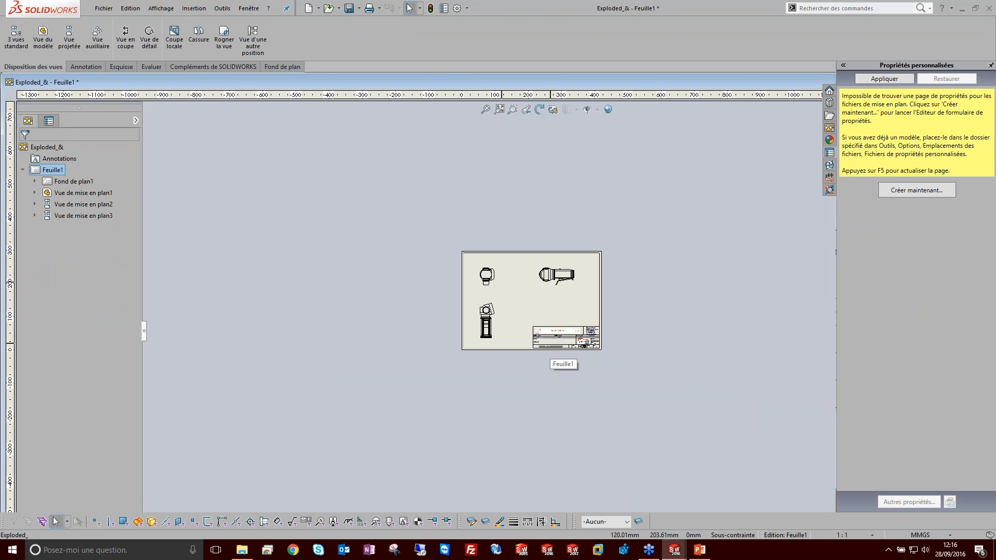
double_click(477, 80)
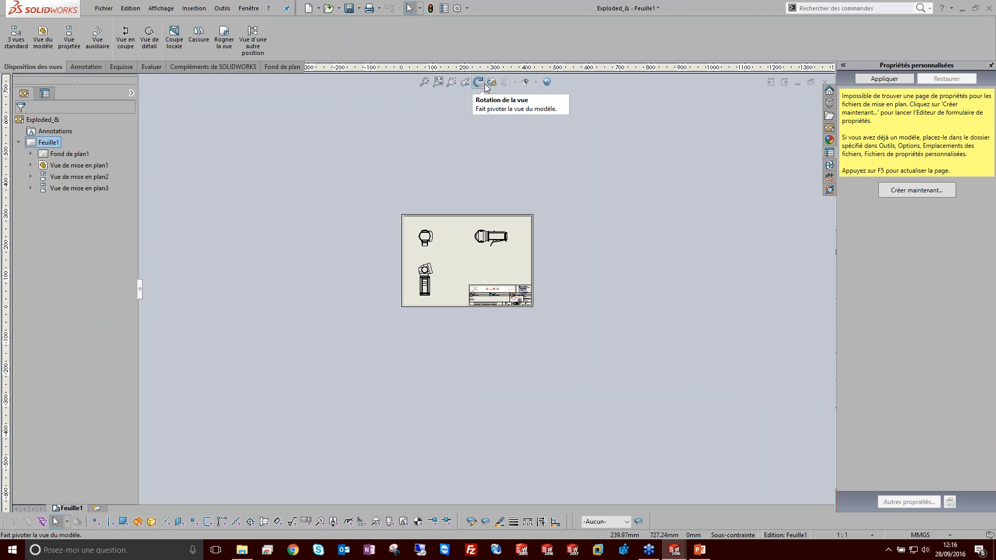
left_click(612, 237)
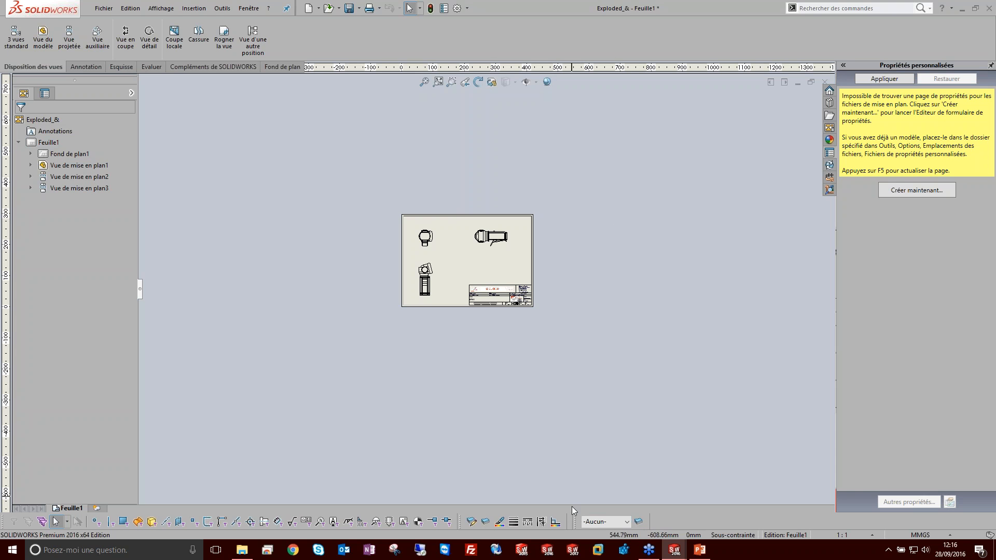
Switch to the PowerPoint presentation and show the closing "DES QUESTIONS ?" slide.
left_click(699, 549)
scroll(696, 314, "down", 2)
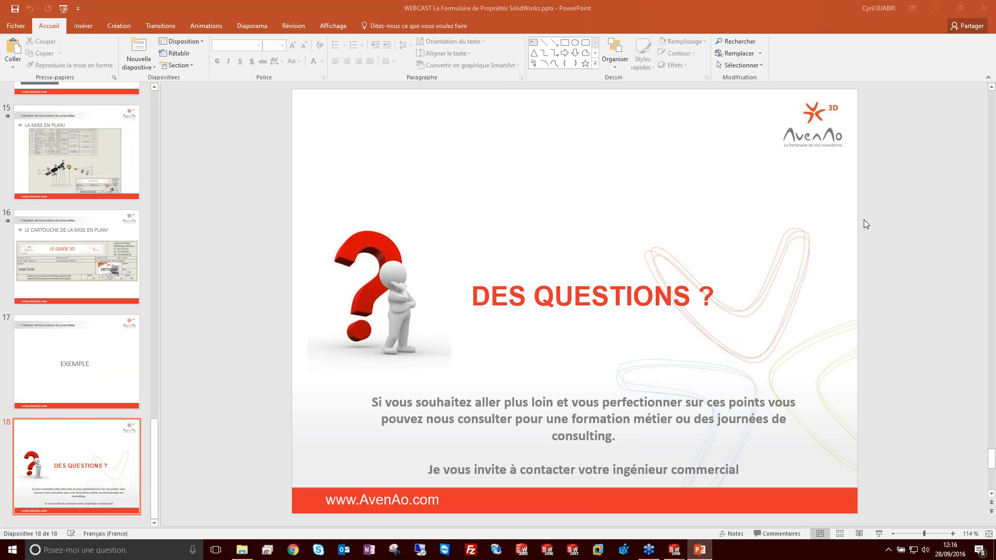
left_click(742, 258)
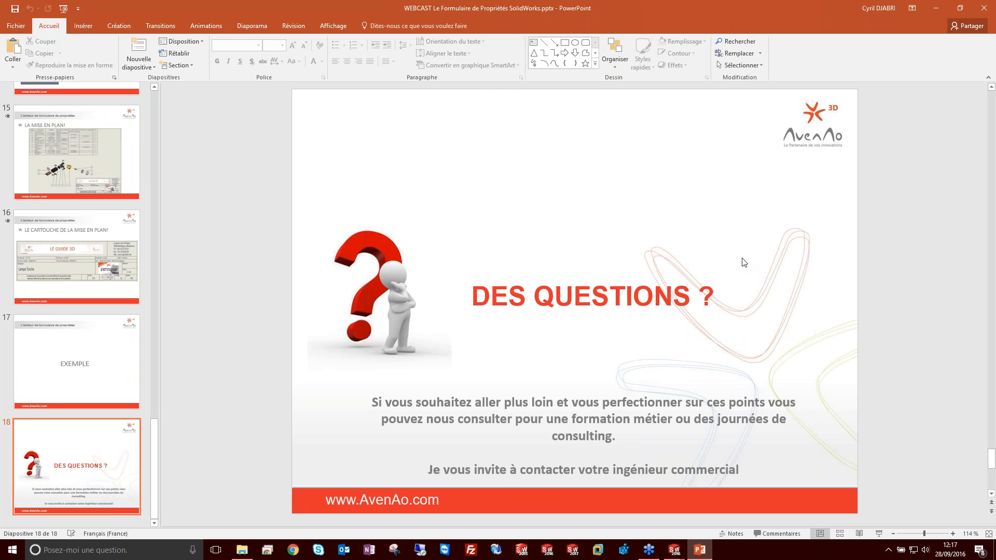
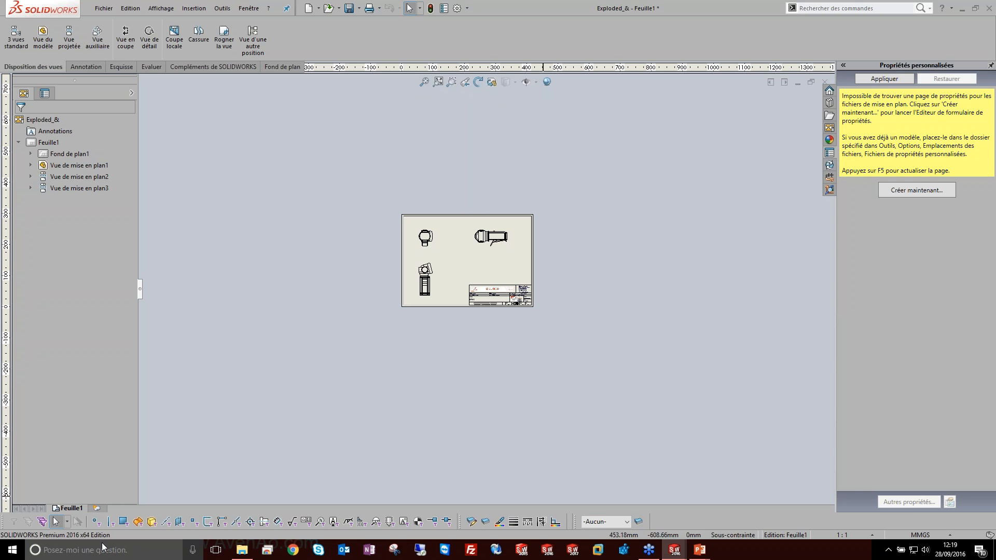
Switch to File Explorer, restore its window to a smaller size over the drawing, and minimize it.
left_click(242, 550)
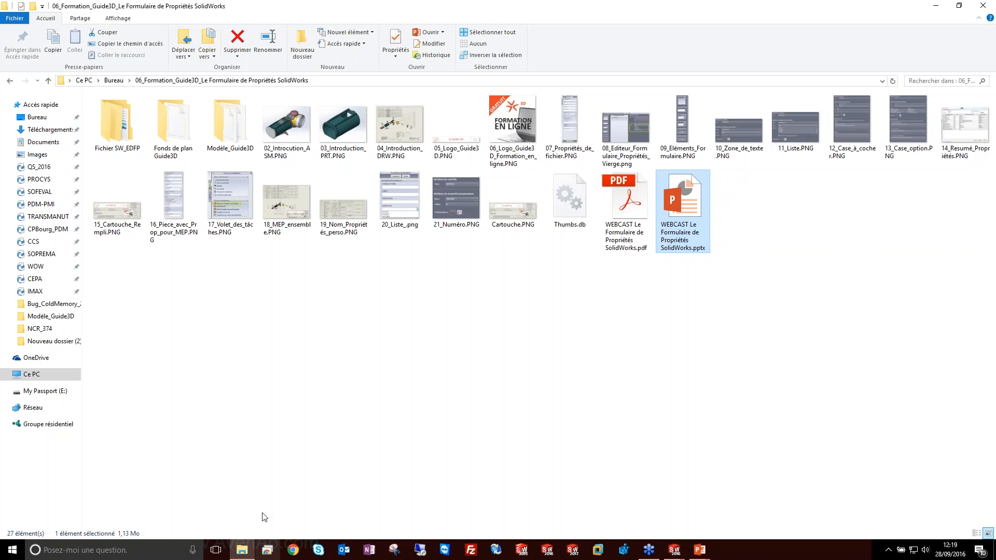
double_click(721, 8)
left_click_drag(713, 16, 437, 110)
left_click(656, 110)
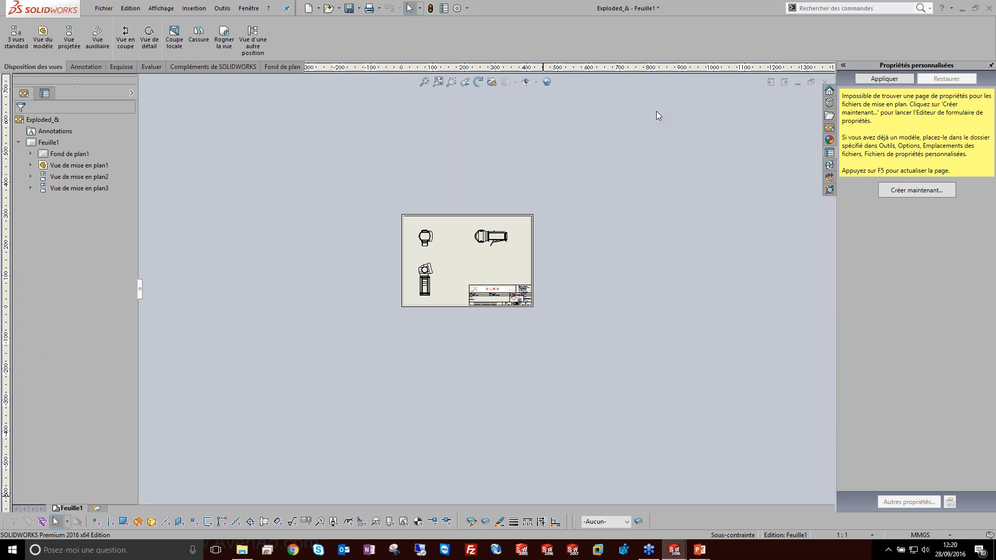
Switch to File Explorer, check Programmes\SOLIDWORKS Corp on the C: drive, and return to the drive's root.
left_click(242, 549)
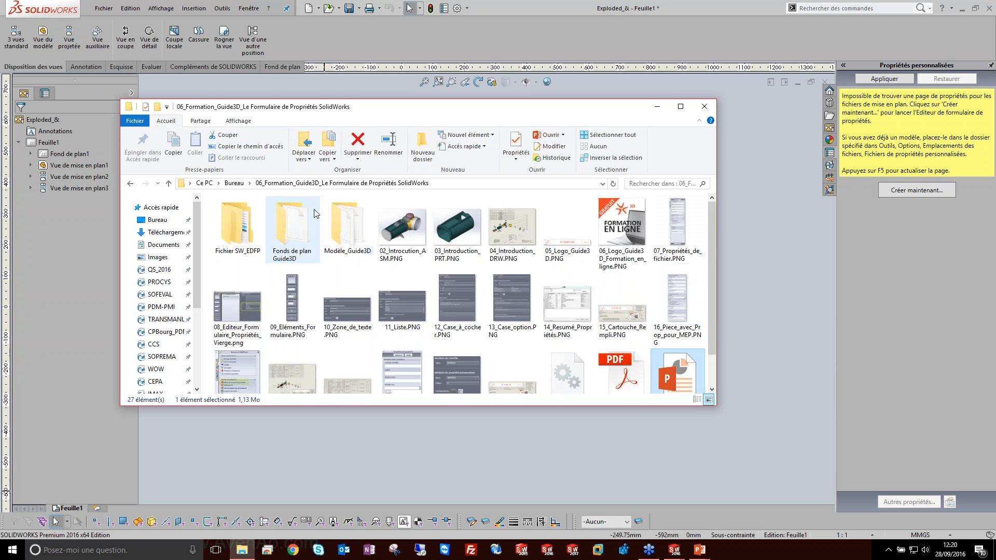
left_click(203, 183)
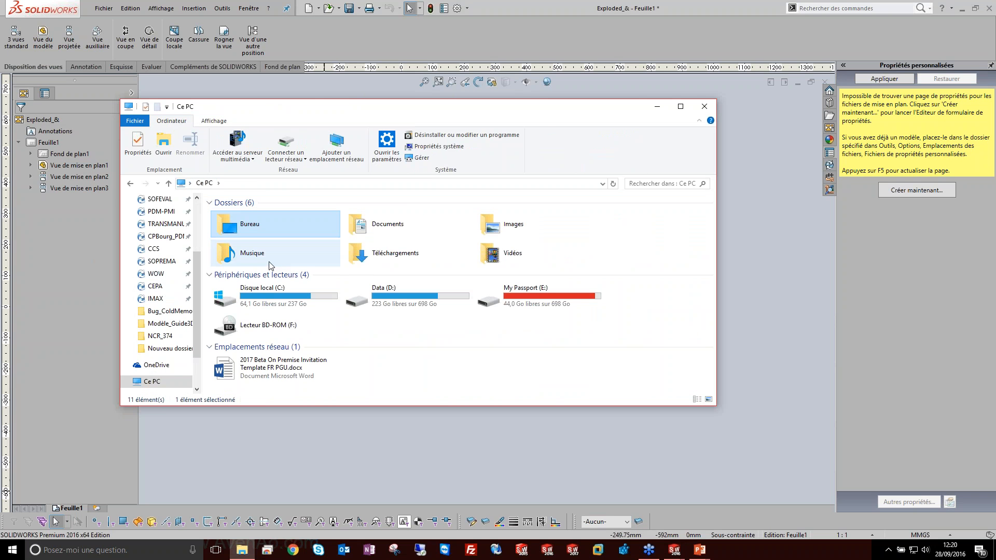
double_click(264, 291)
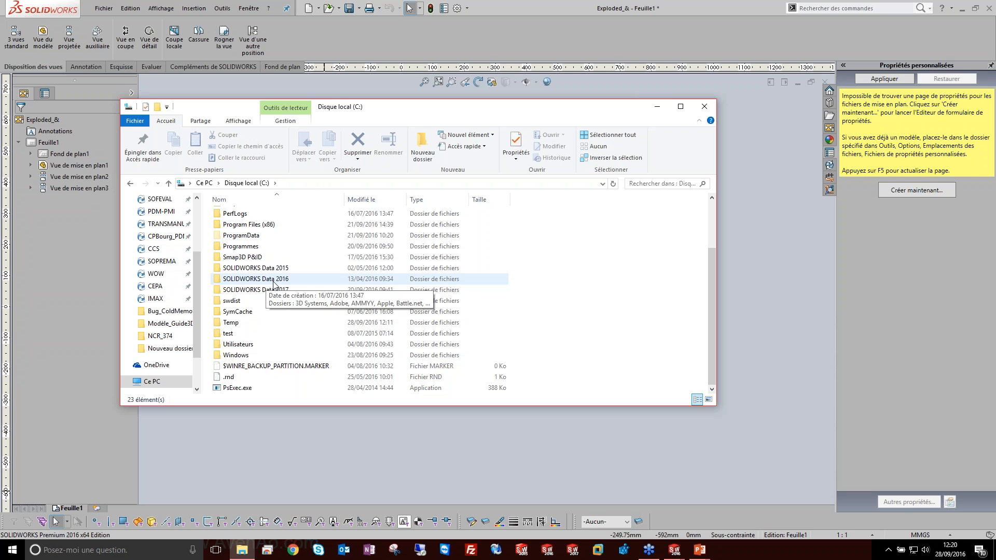
double_click(255, 246)
scroll(303, 290, "down", 7)
scroll(303, 290, "up", 1)
double_click(271, 246)
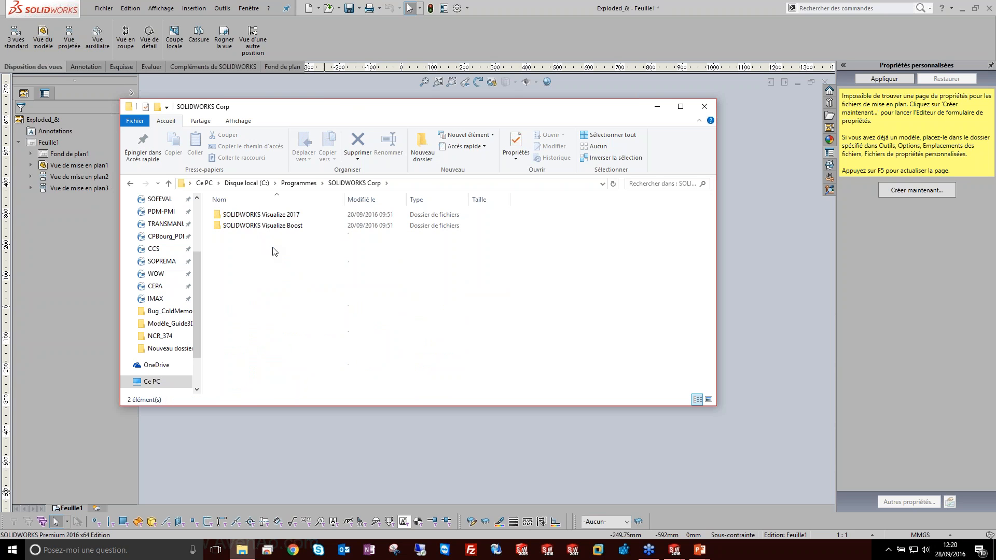
left_click(300, 183)
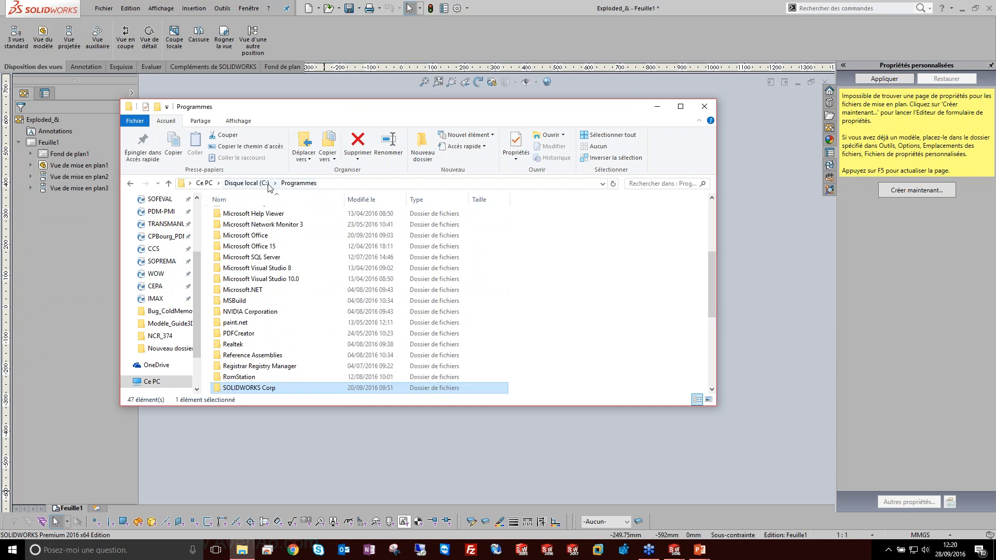
left_click(259, 184)
left_click(989, 374)
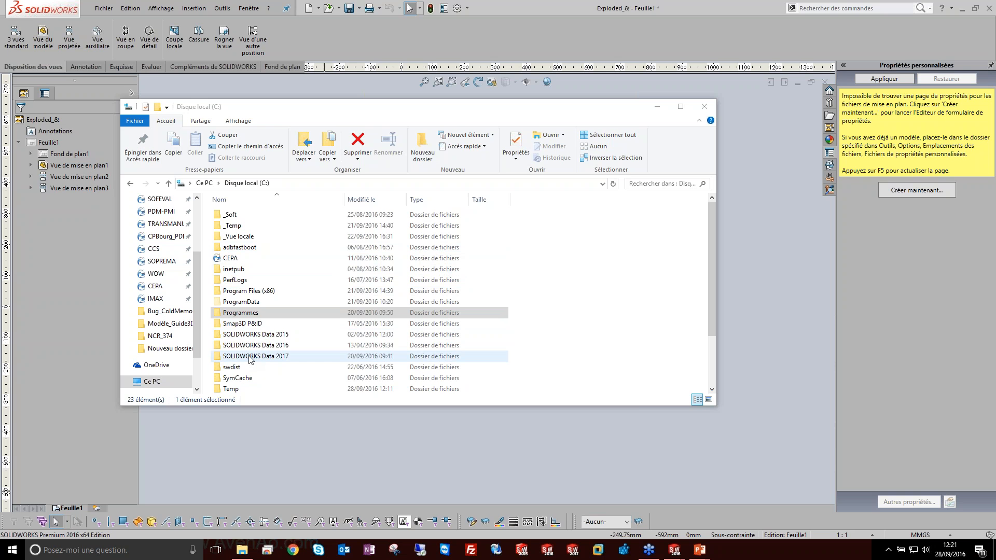
Look inside the SOLIDWORKS Corp 2015 folder in Program Files (x86) and return to the parent folder.
double_click(245, 291)
scroll(278, 324, "down", 10)
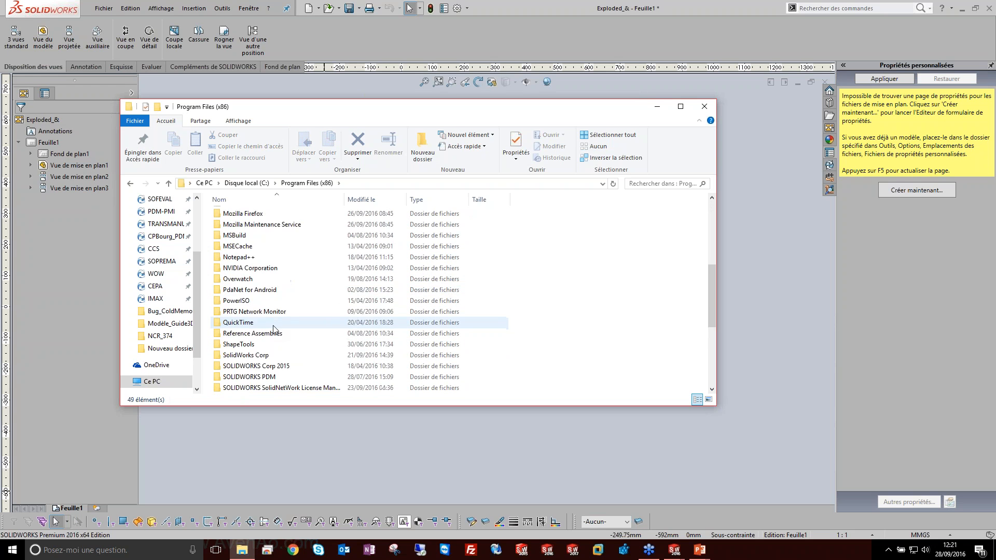
scroll(278, 337, "up", 3)
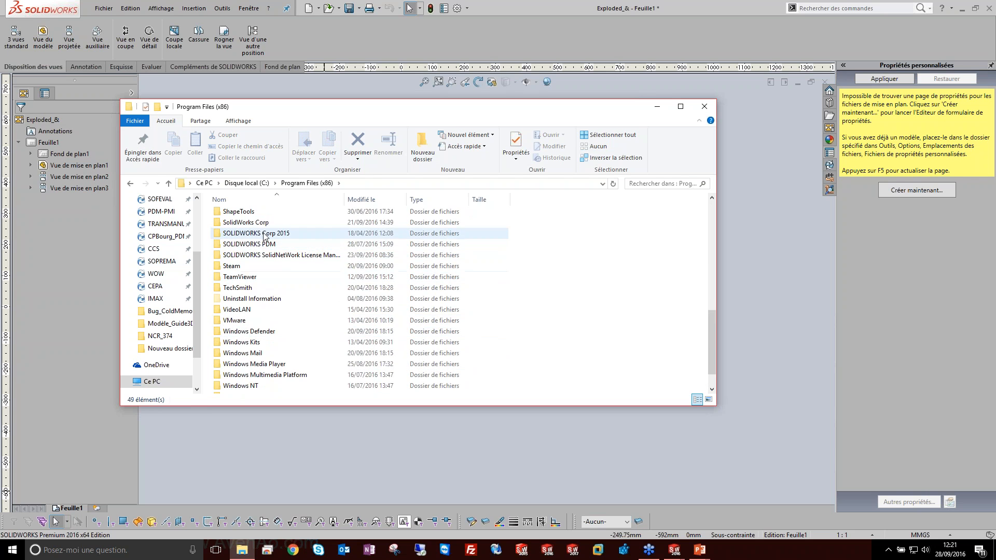
double_click(265, 237)
key("BackSpace")
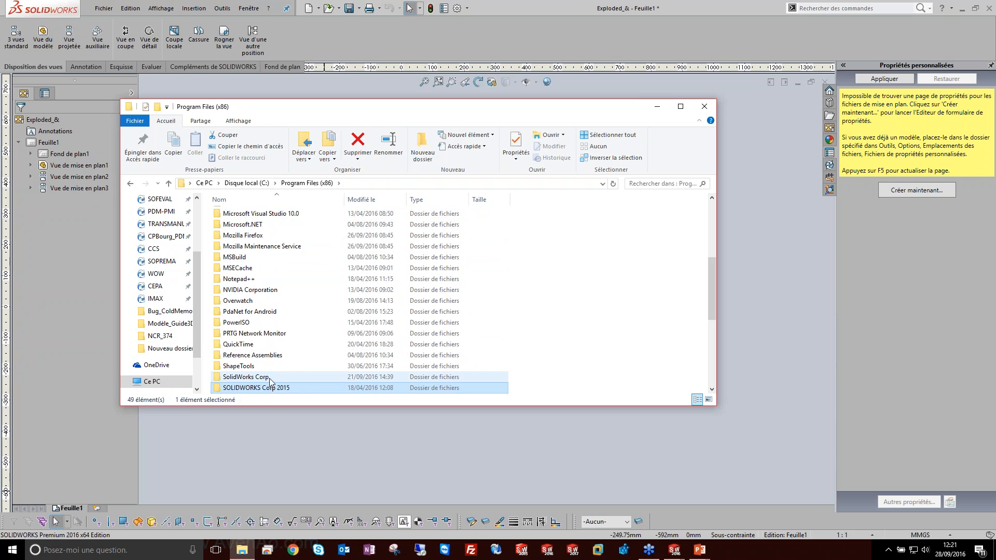
Search Program Files (x86) for SLDSETDOCPROP and clear the search.
left_click(658, 183)
type("SLD")
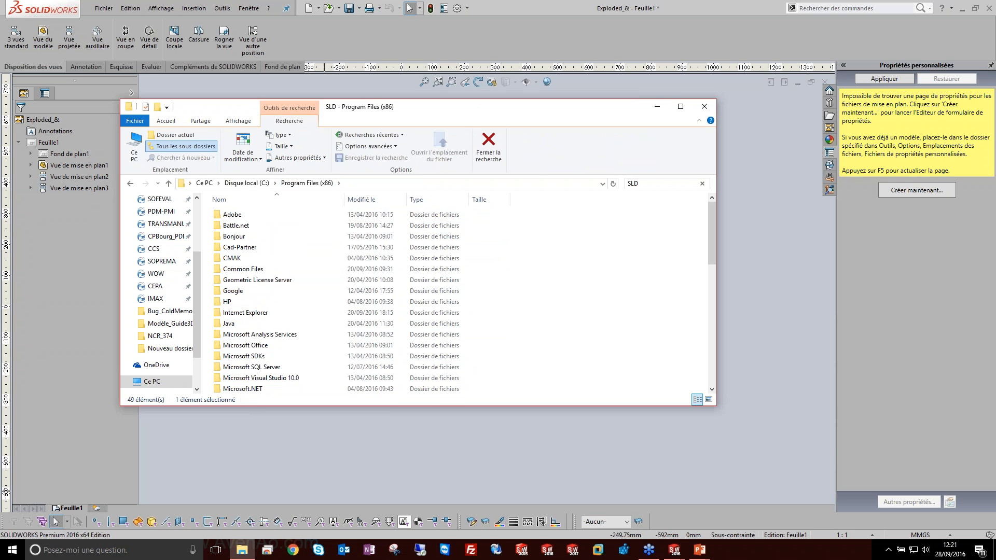
type("SETDOC")
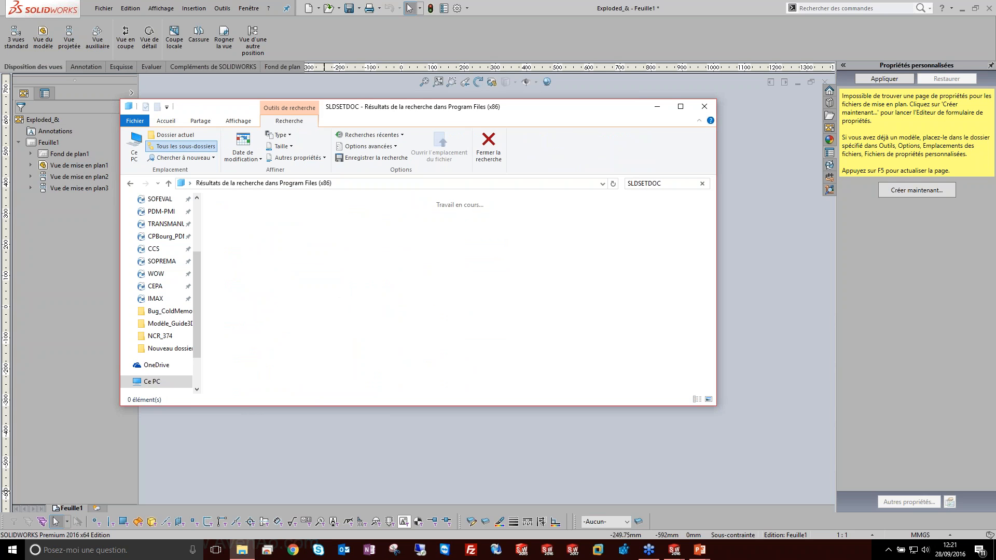
type("PROP")
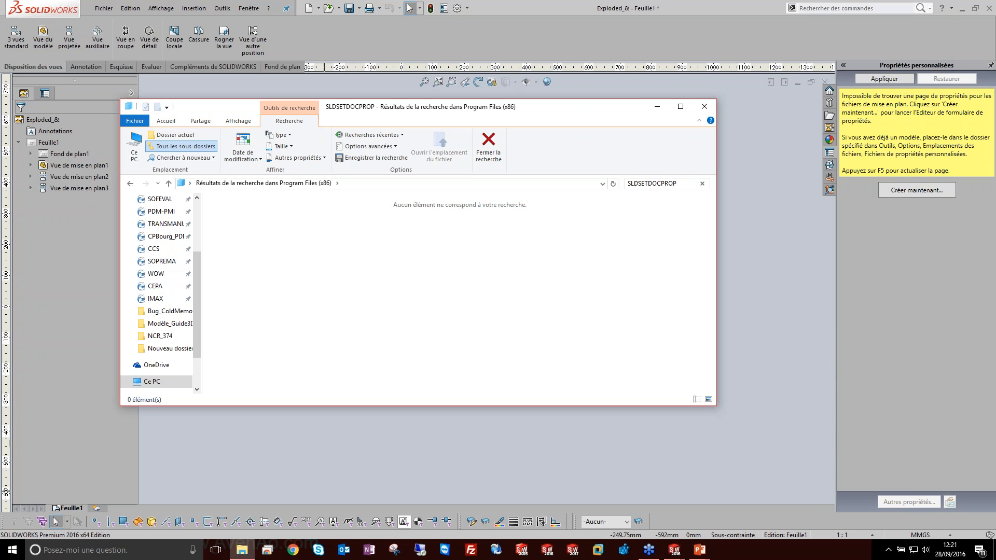
key("BackSpace")
key("BackSpace")
key("BackSpace")
key("BackSpace")
key("BackSpace")
key("BackSpace")
key("BackSpace")
key("BackSpace")
key("BackSpace")
key("BackSpace")
key("BackSpace")
key("BackSpace")
key("BackSpace")
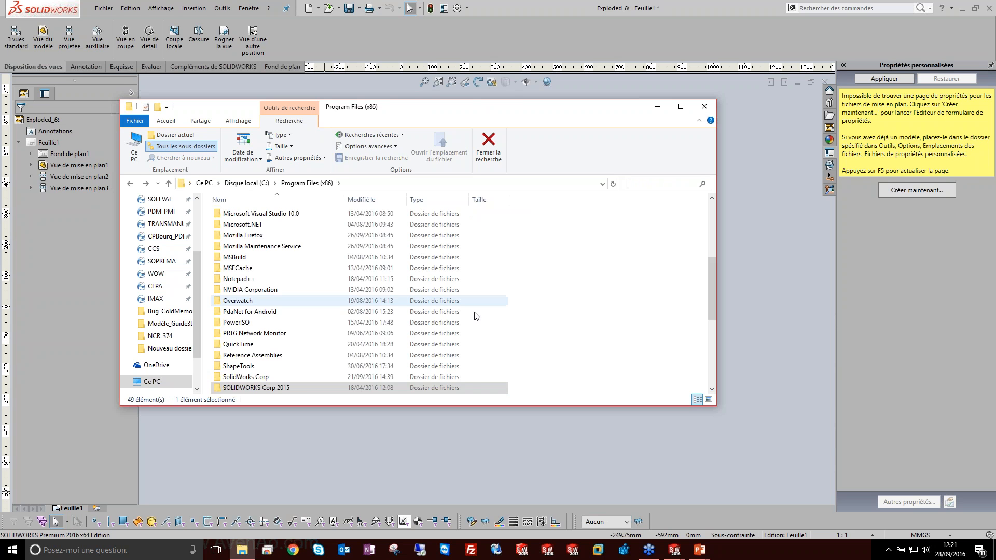
Check the SolidWorks Corp folder in Program Files (x86) and return to the root of the C: drive.
double_click(261, 377)
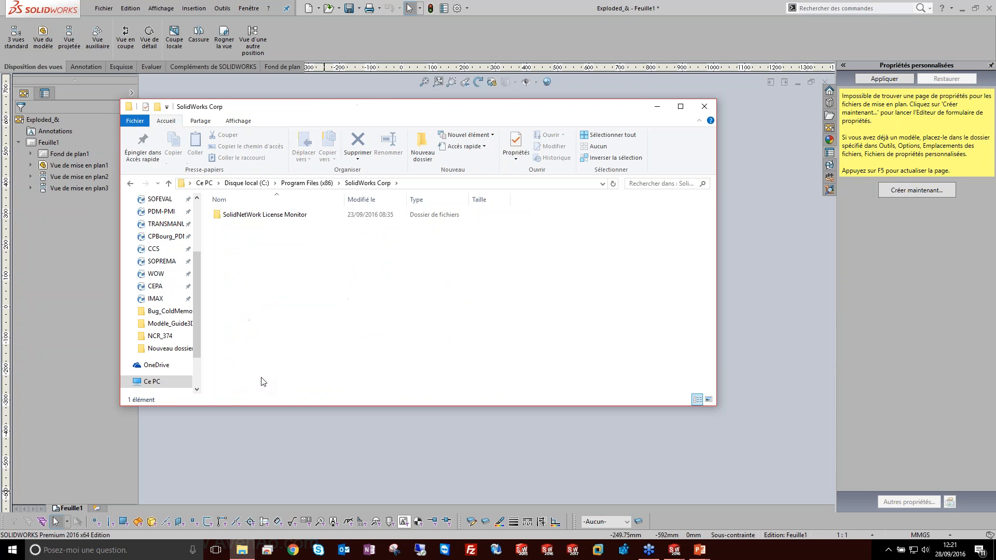
left_click(305, 183)
left_click(247, 183)
Examine the contents of ProgramData\SOLIDWORKS\SOLIDWORKS 2016\lang\french on the C: drive.
double_click(259, 302)
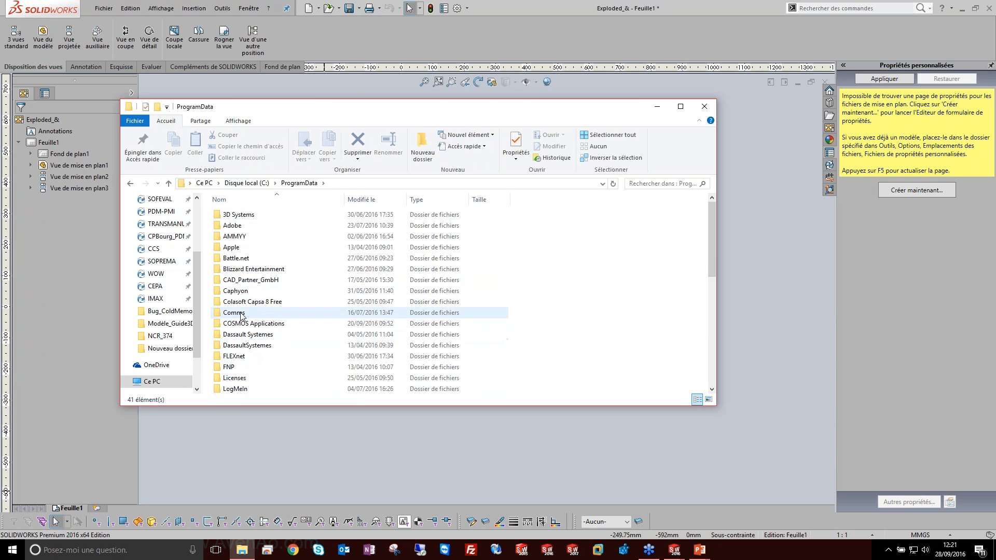
scroll(244, 313, "down", 4)
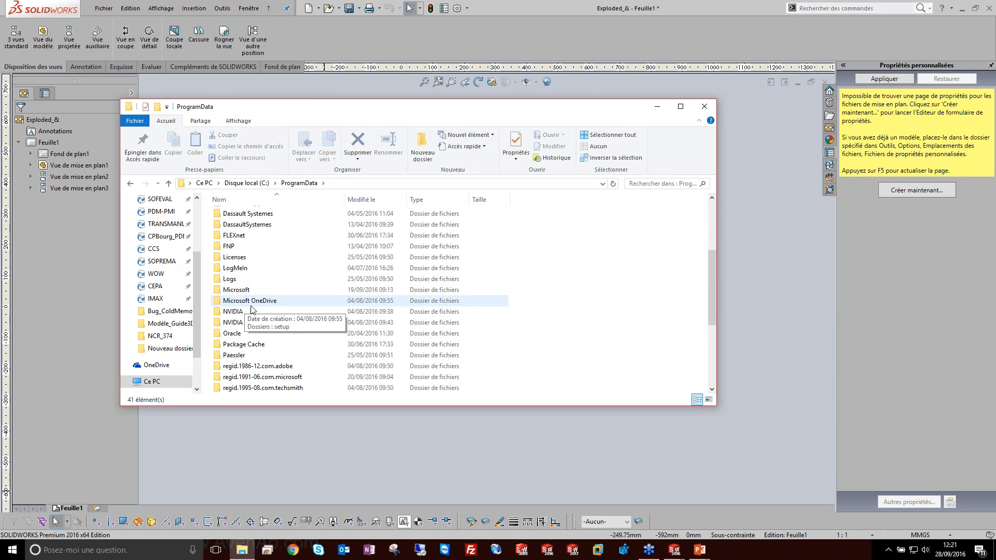
scroll(259, 322, "down", 3)
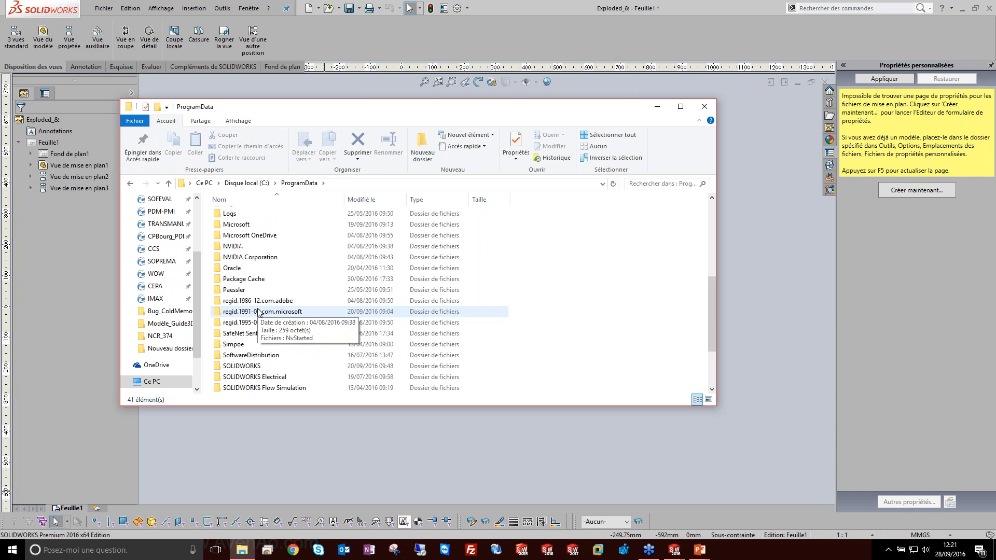
double_click(261, 333)
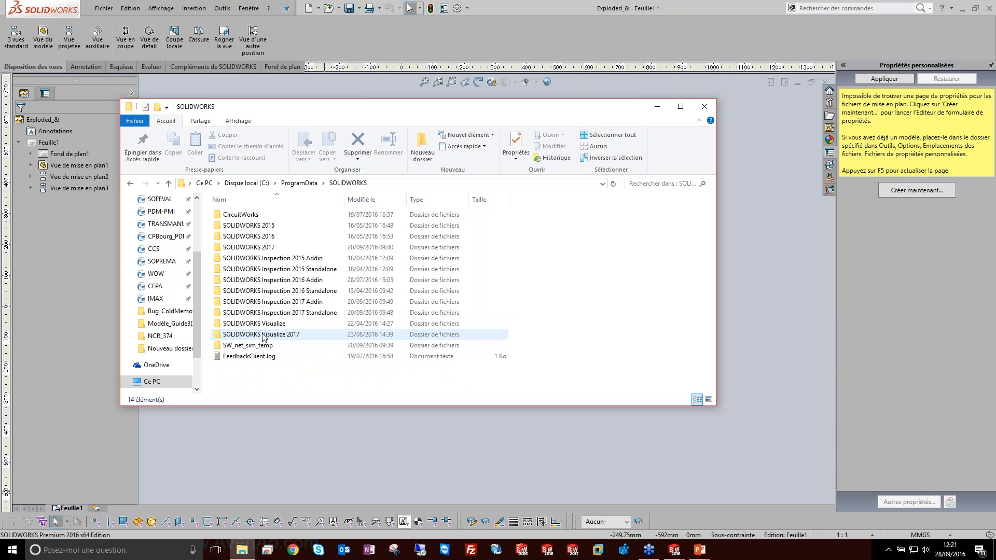
double_click(280, 236)
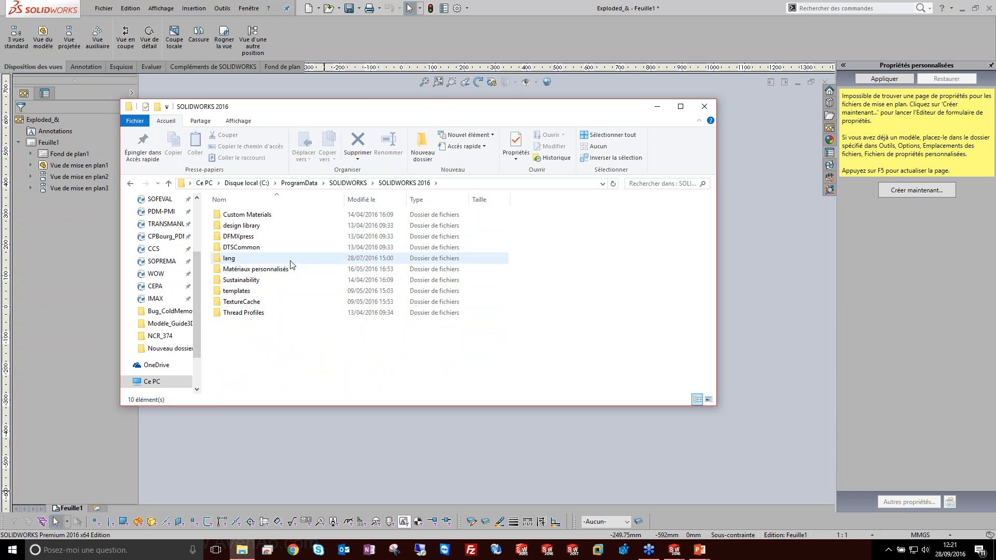
double_click(287, 258)
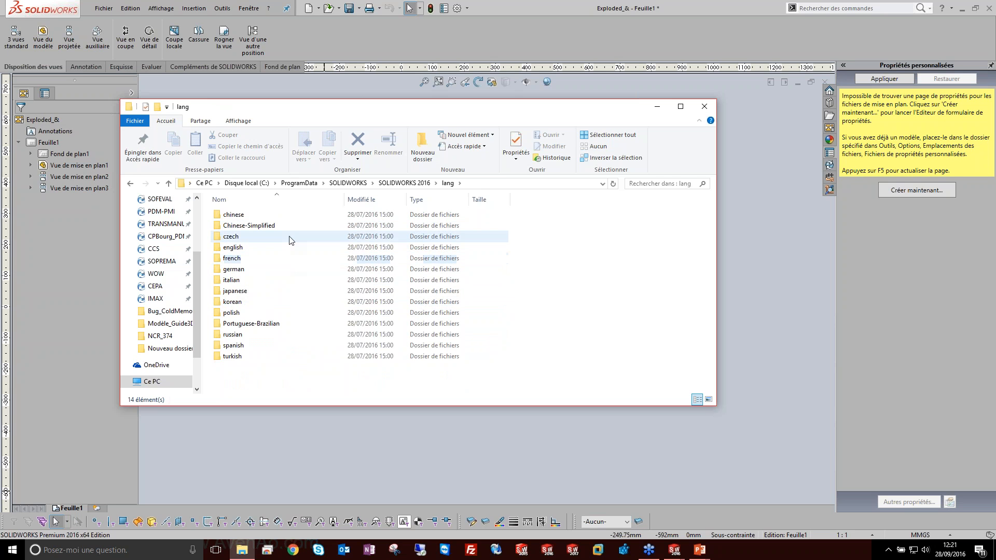
double_click(275, 260)
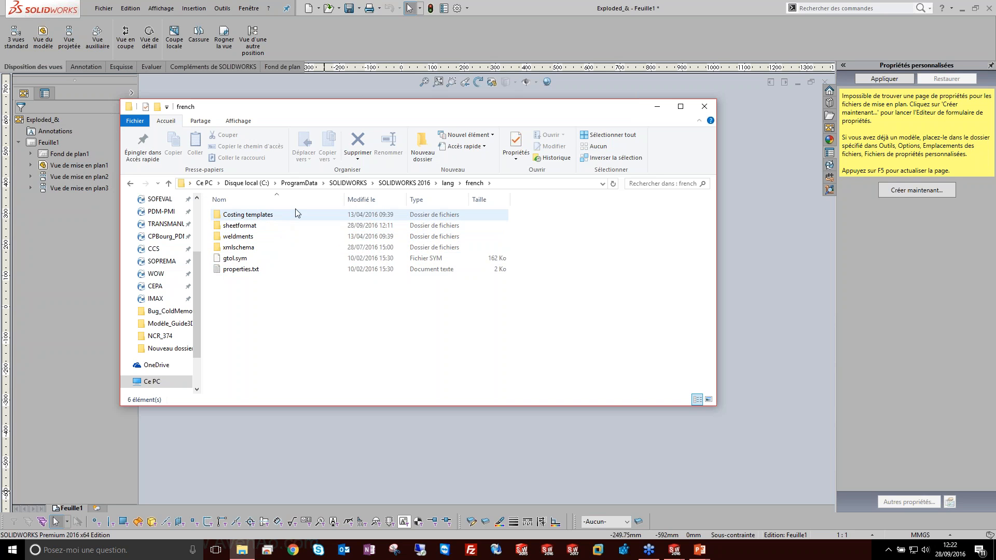
Return to the C: drive and open Programmes\SOLIDWORKS Corp 2016\SOLIDWORKS.
left_click(255, 183)
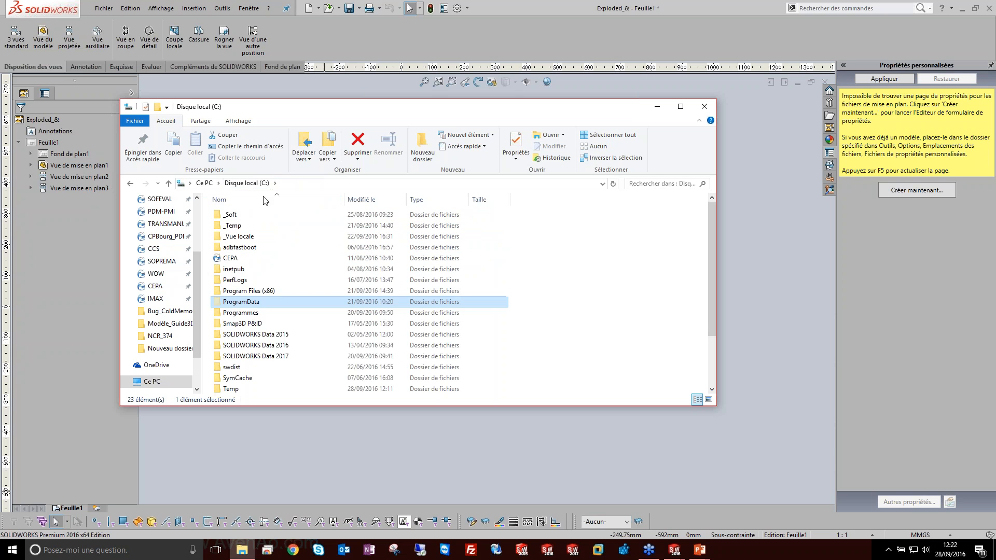
double_click(257, 312)
scroll(268, 295, "down", 8)
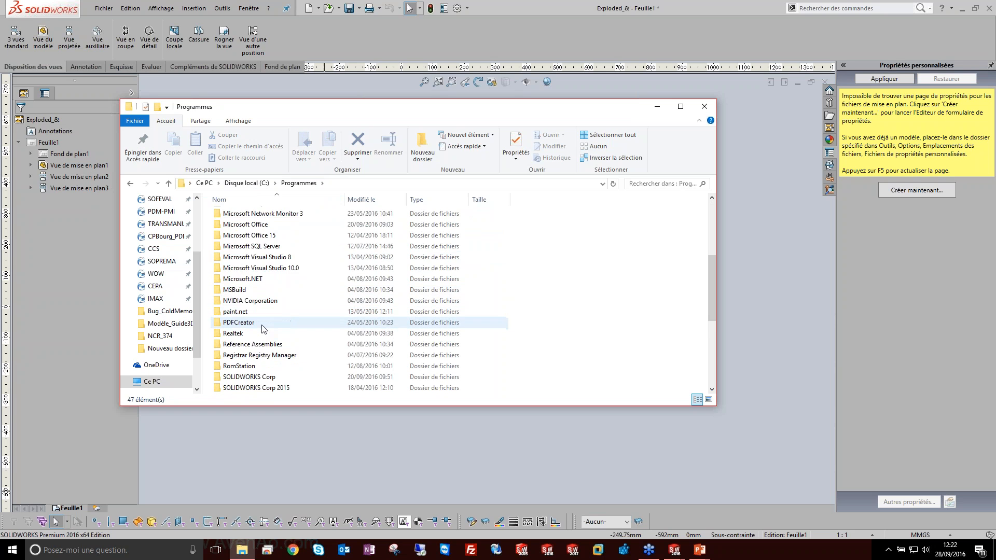
double_click(280, 302)
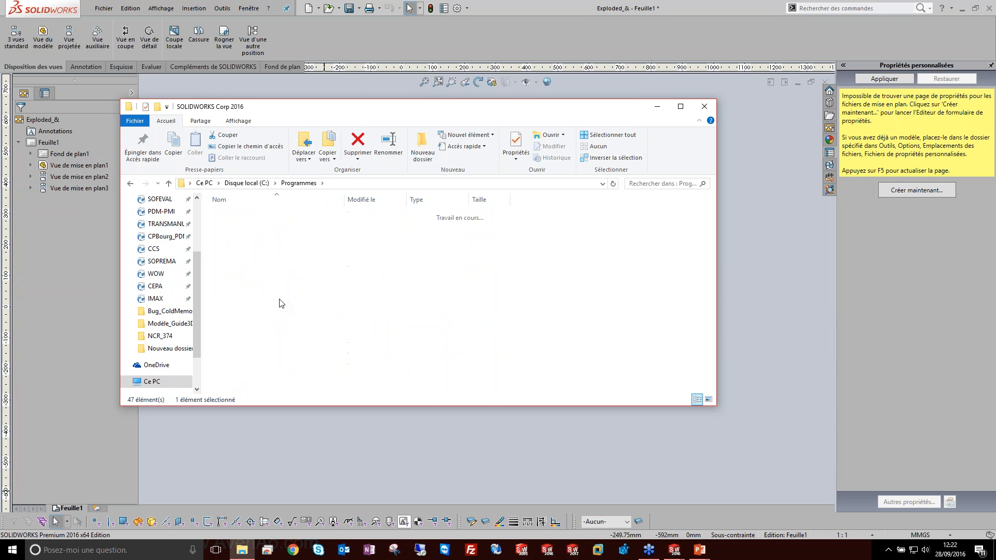
double_click(256, 230)
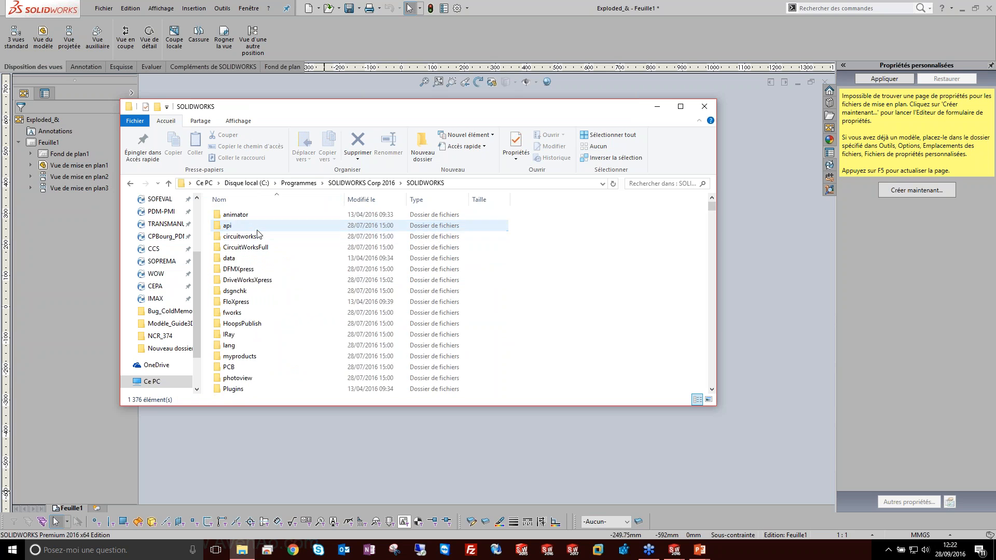
Sort the SOLIDWORKS installation folder by file type and look through its applications and subfolders for the document property utility.
scroll(256, 259, "down", 8)
scroll(255, 270, "down", 10)
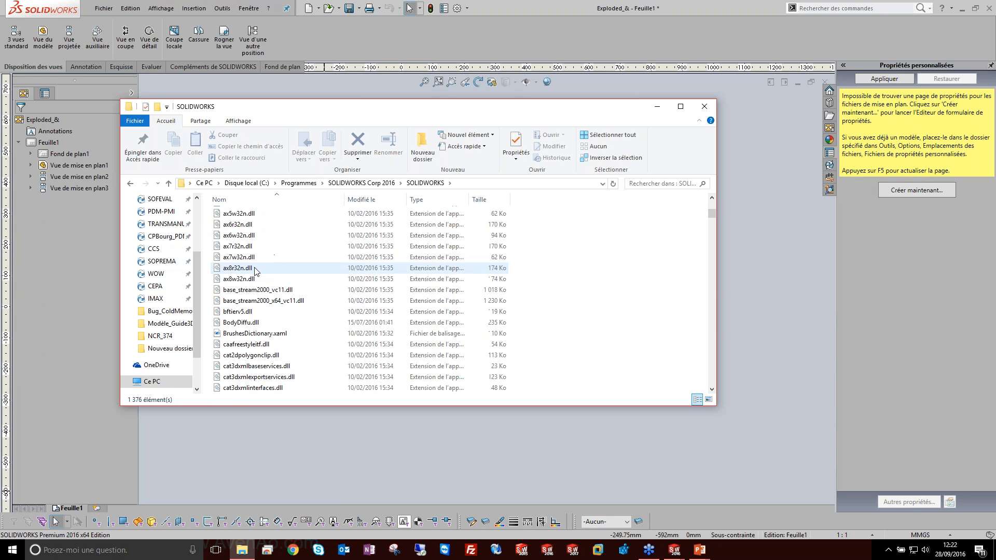
left_click(427, 200)
scroll(405, 272, "down", 5)
scroll(405, 272, "down", 1)
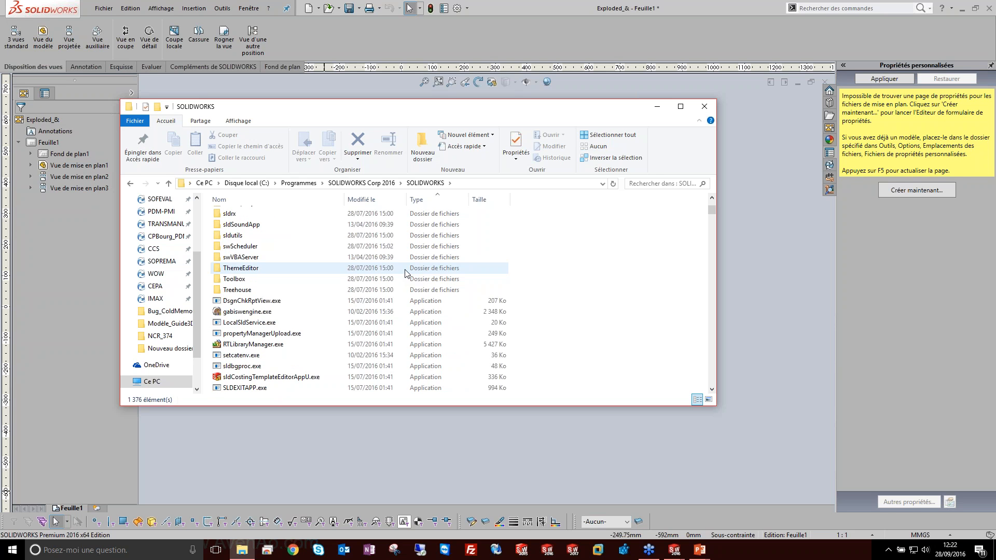
scroll(332, 345, "down", 1)
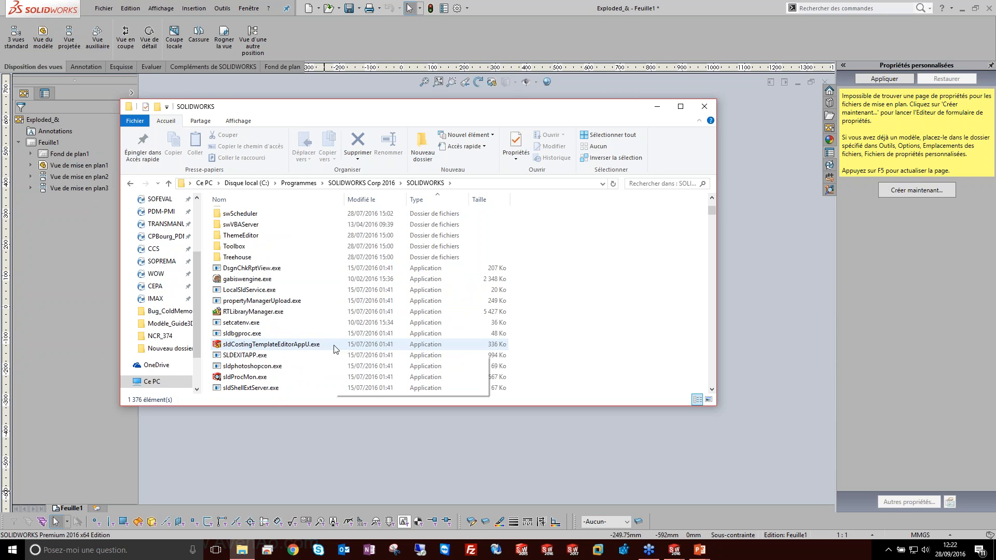
scroll(317, 366, "down", 1)
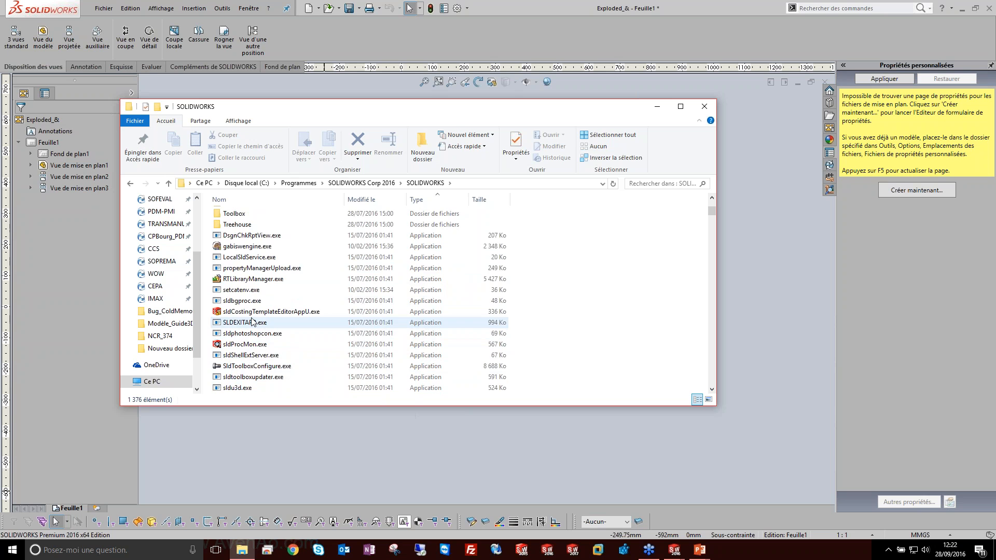
scroll(253, 321, "down", 4)
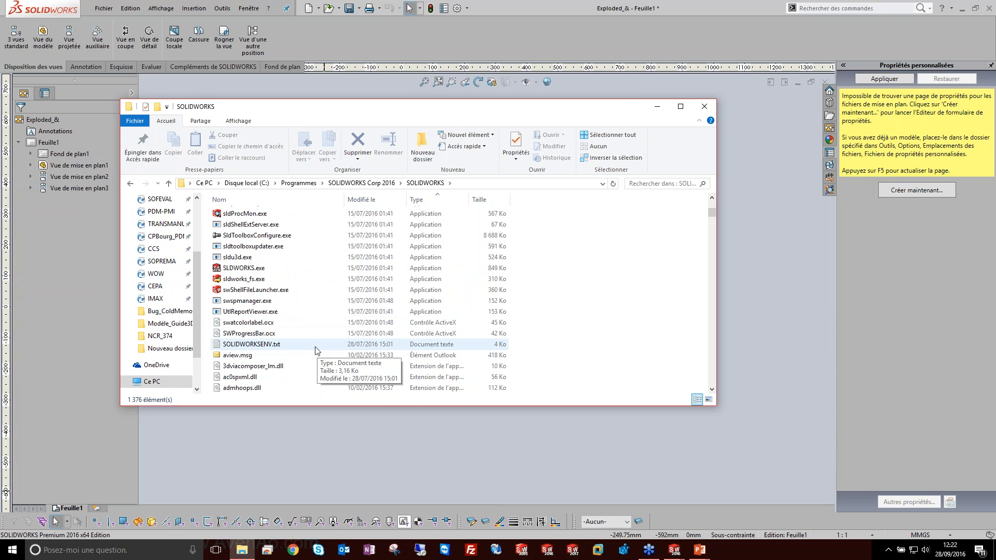
scroll(279, 285, "up", 1)
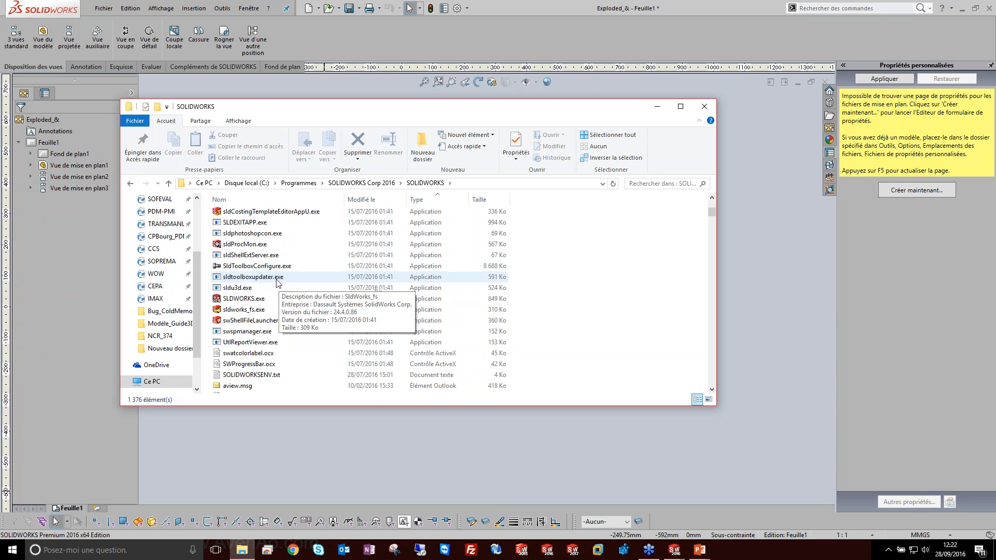
scroll(274, 283, "up", 5)
Open the Toolbox folder, check its data subfolder, and open the data utilities subfolder.
double_click(244, 279)
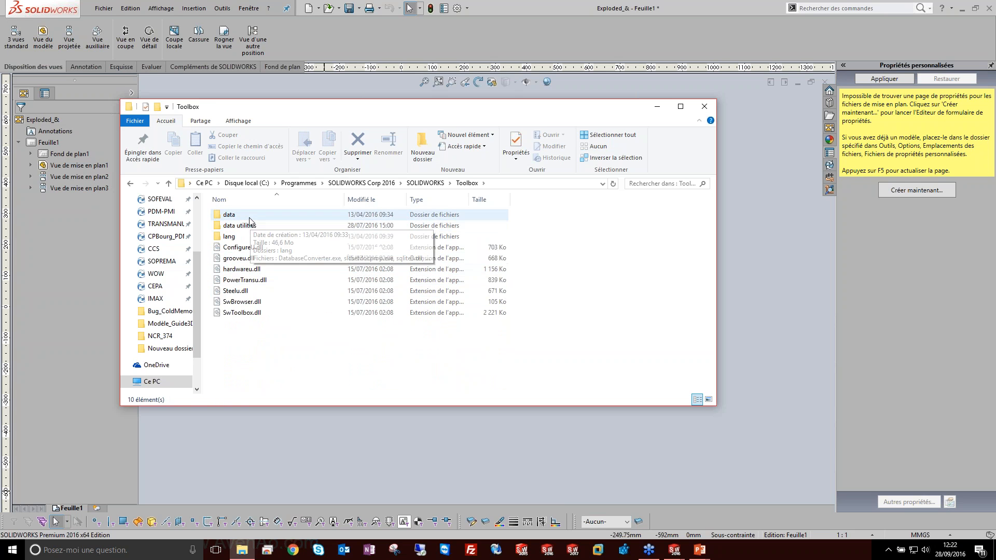
double_click(249, 217)
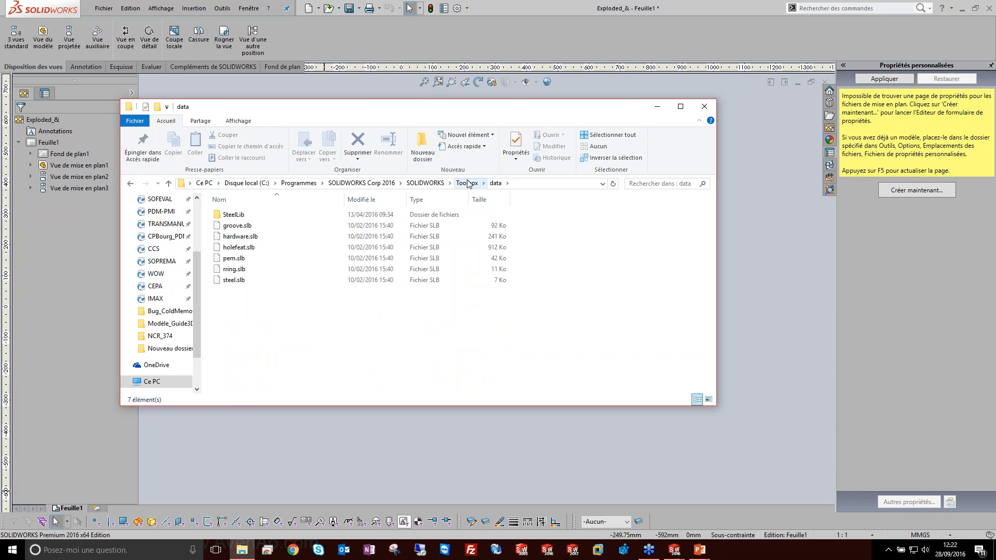
left_click(468, 184)
double_click(259, 225)
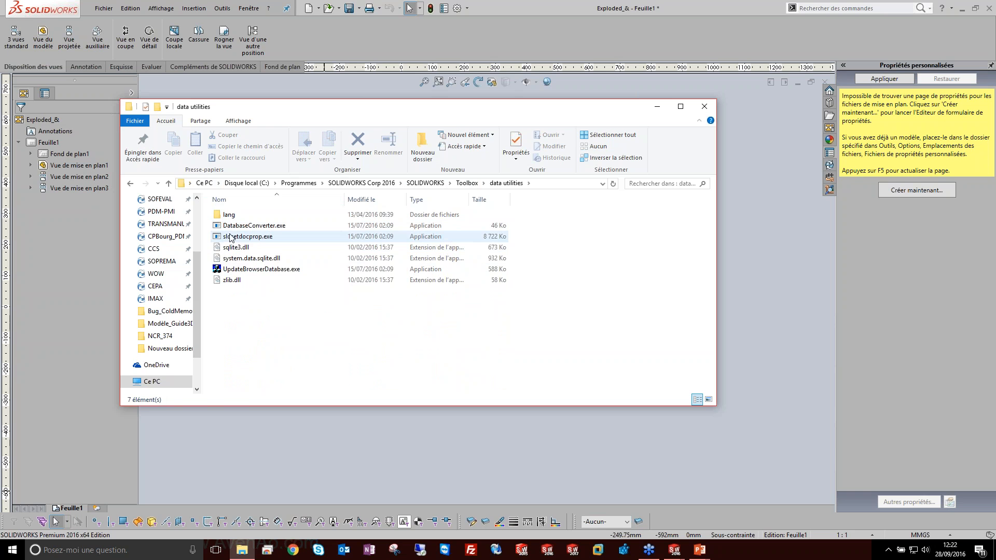
Run sldsetdocprop.exe and move its document properties dialog below the executable in the file list.
mouse_move(247, 242)
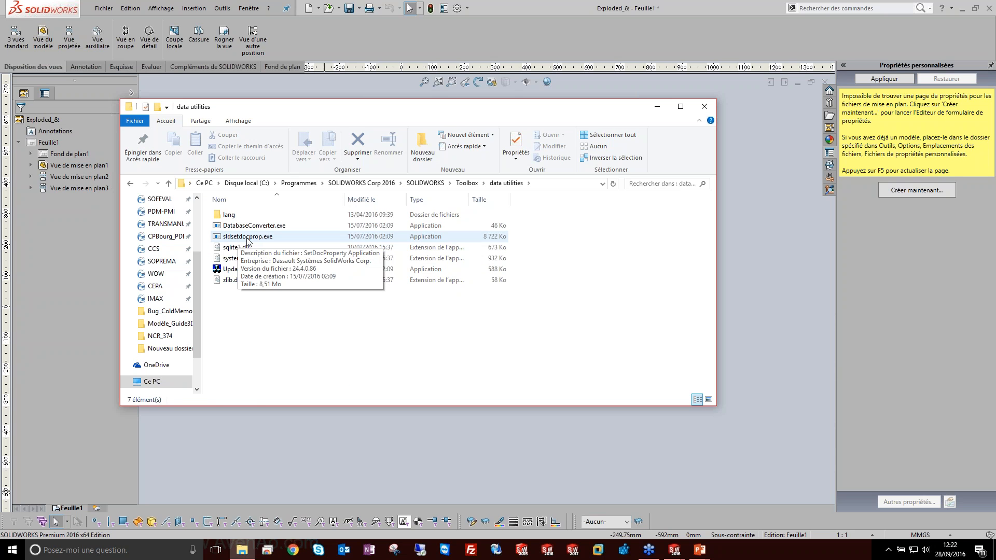
double_click(247, 237)
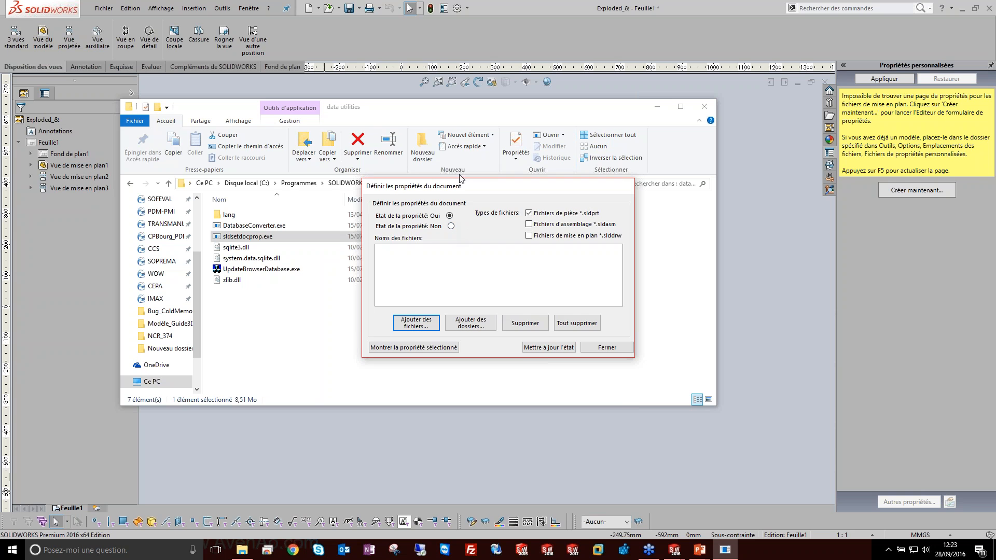
left_click_drag(455, 189, 442, 286)
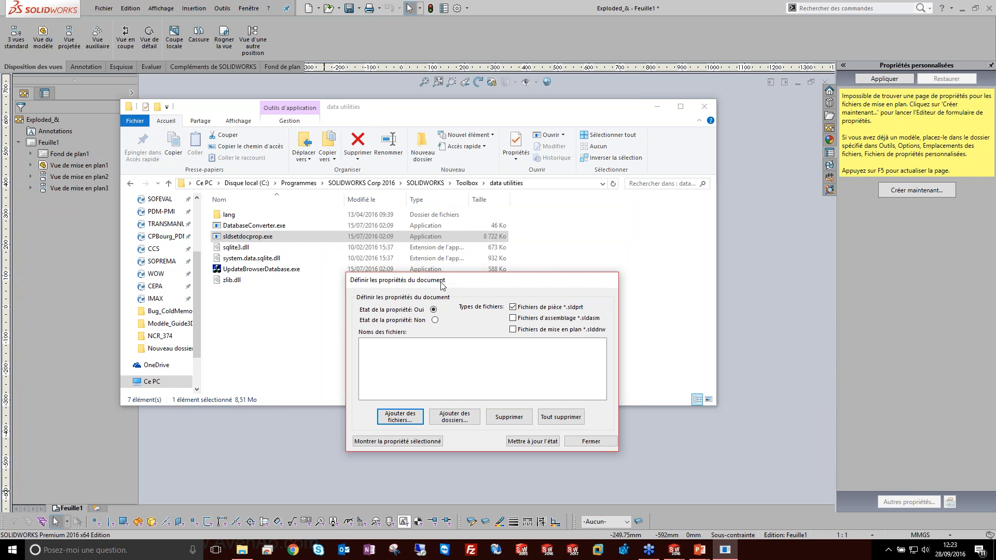
left_click(244, 235)
left_click(990, 368)
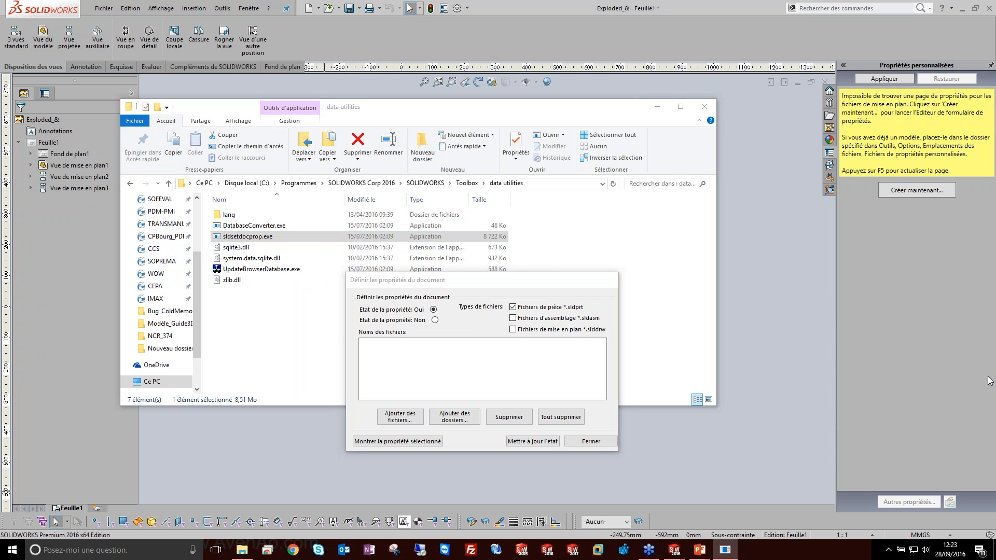